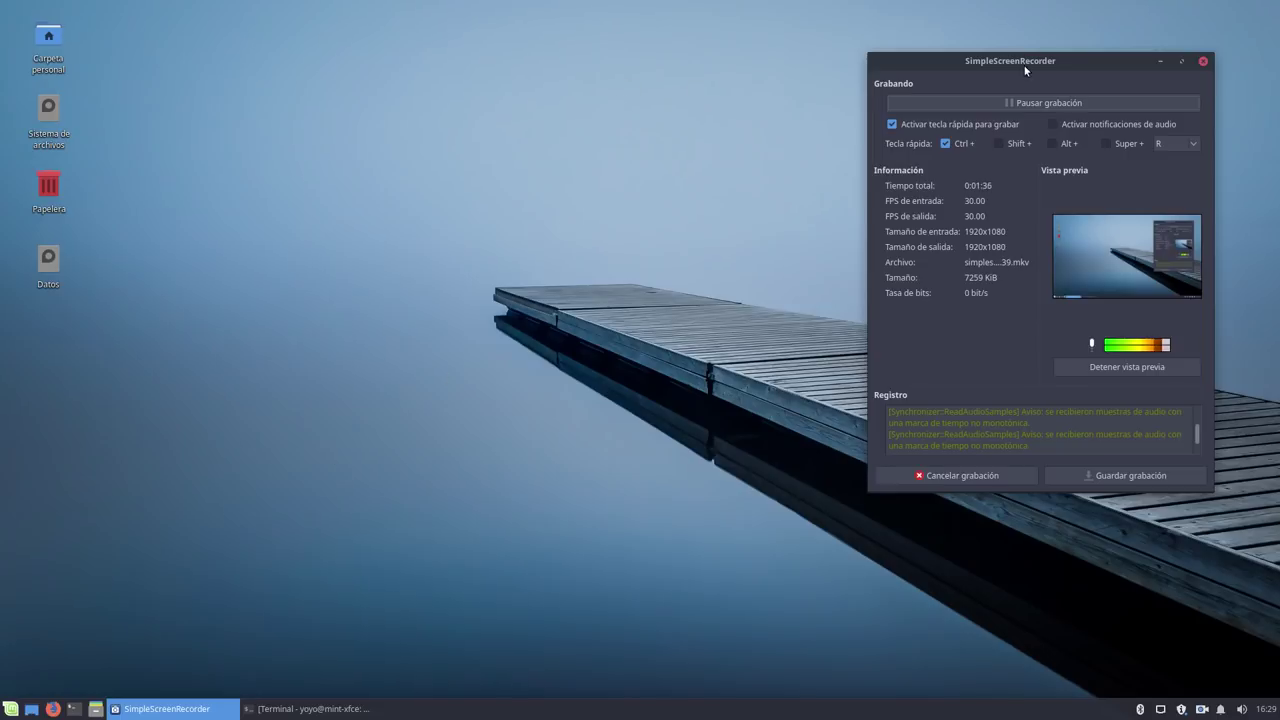
# Minimize the recorder, show the terminal's neofetch output, and highlight its host model and the liquorix-amd64 part of the kernel.
pyautogui.click(1160, 61)
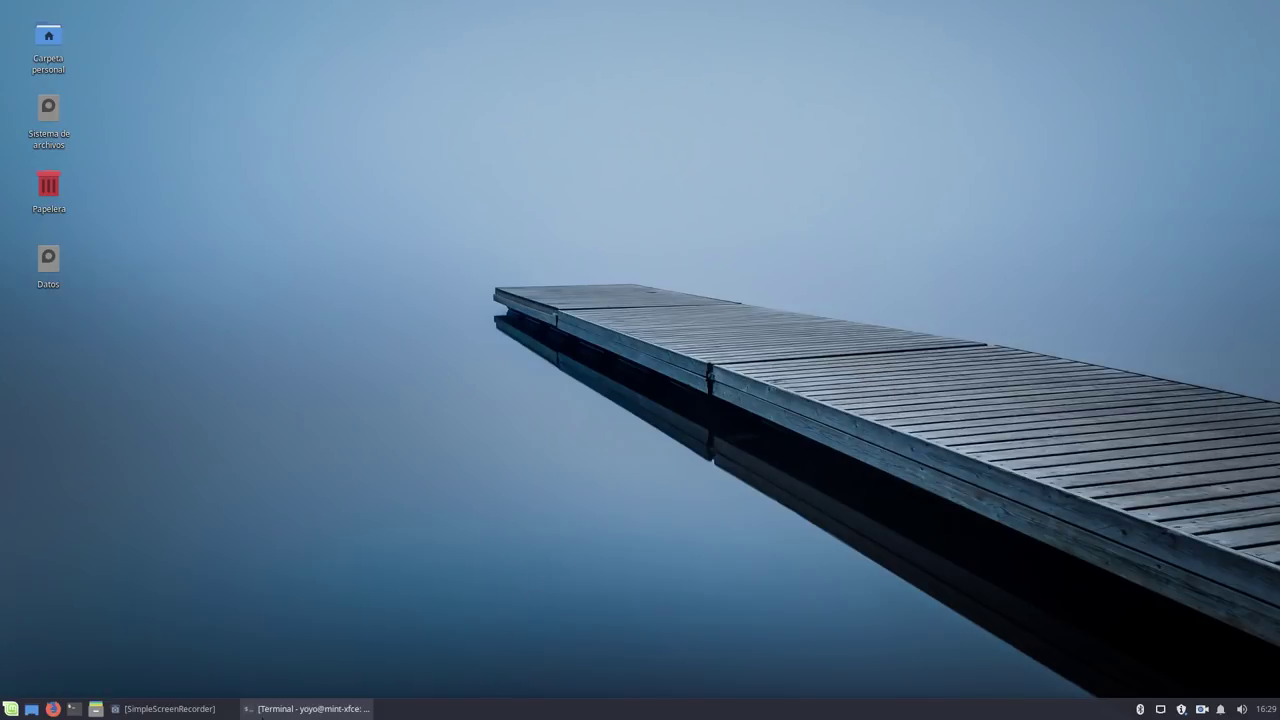
pyautogui.click(261, 712)
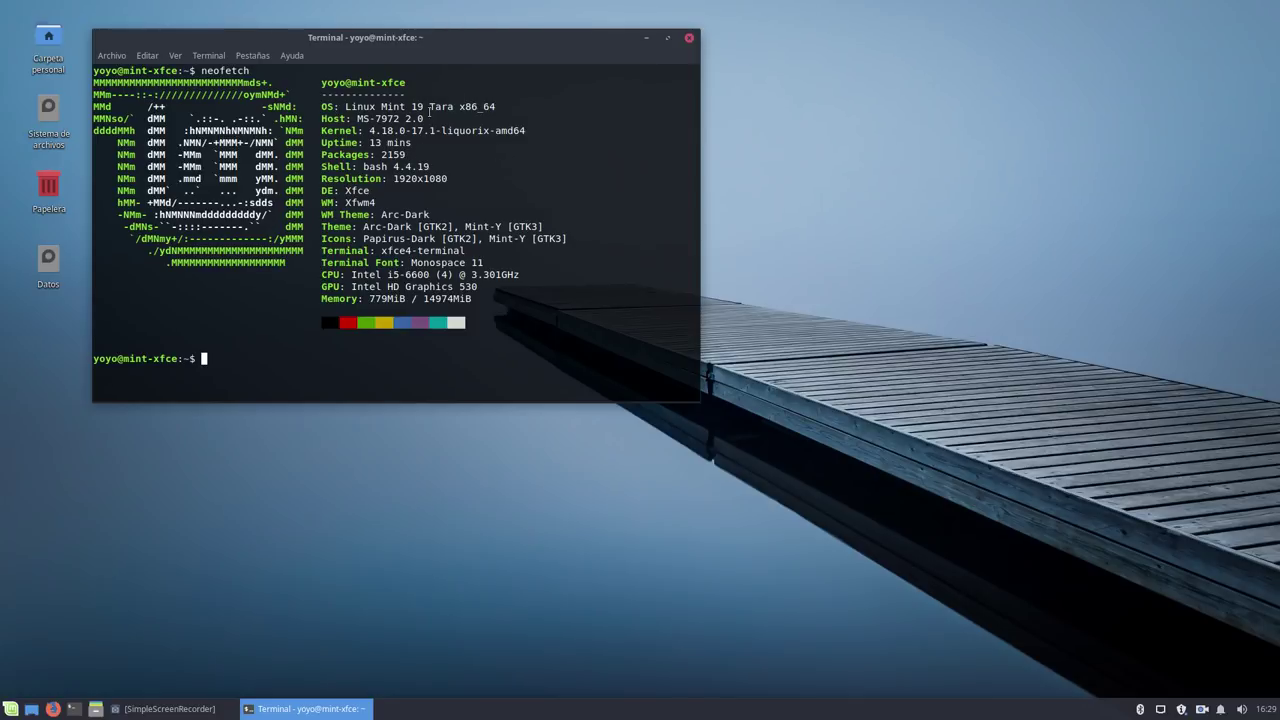
pyautogui.moveTo(430, 118); pyautogui.dragTo(356, 118)
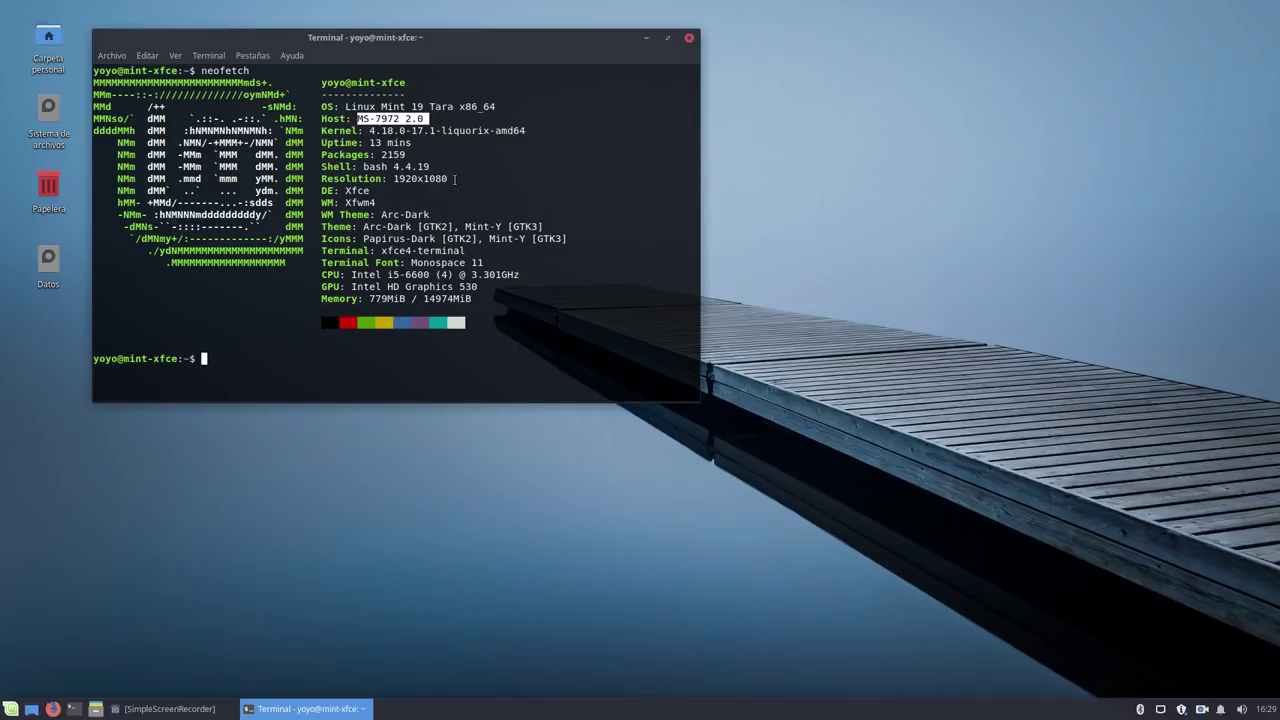
pyautogui.click(372, 122)
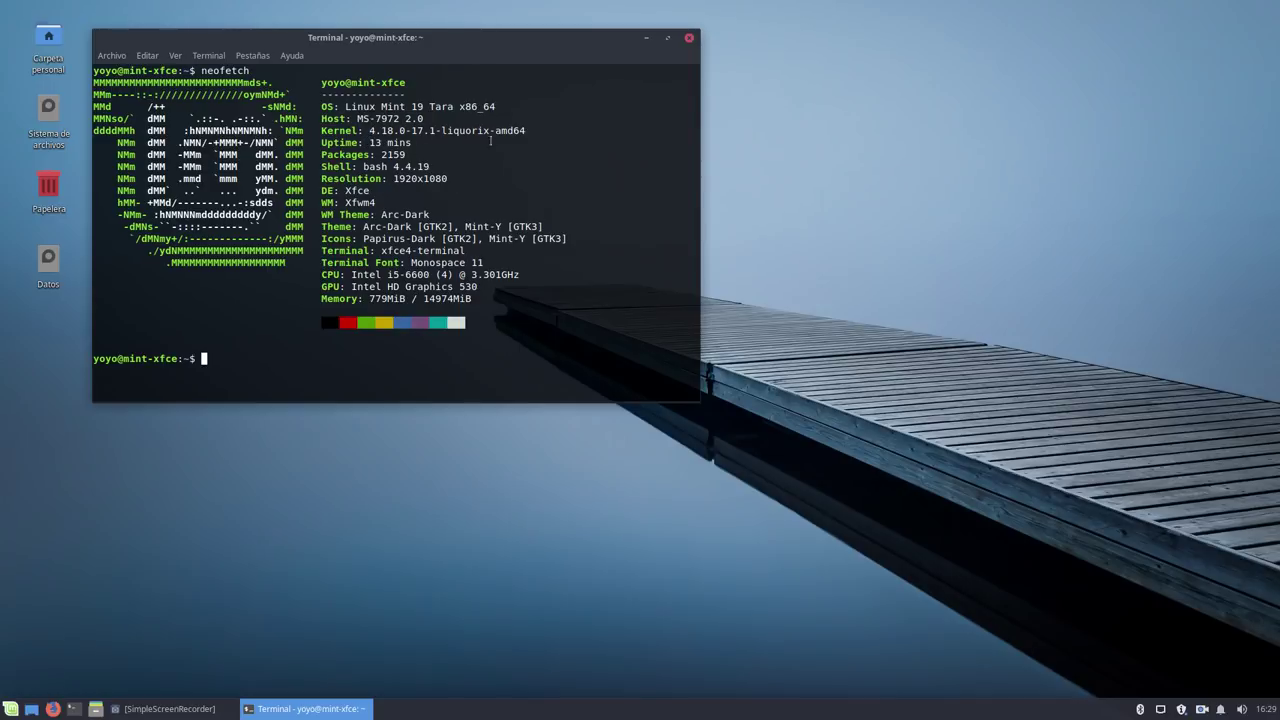
pyautogui.moveTo(530, 130); pyautogui.dragTo(437, 130)
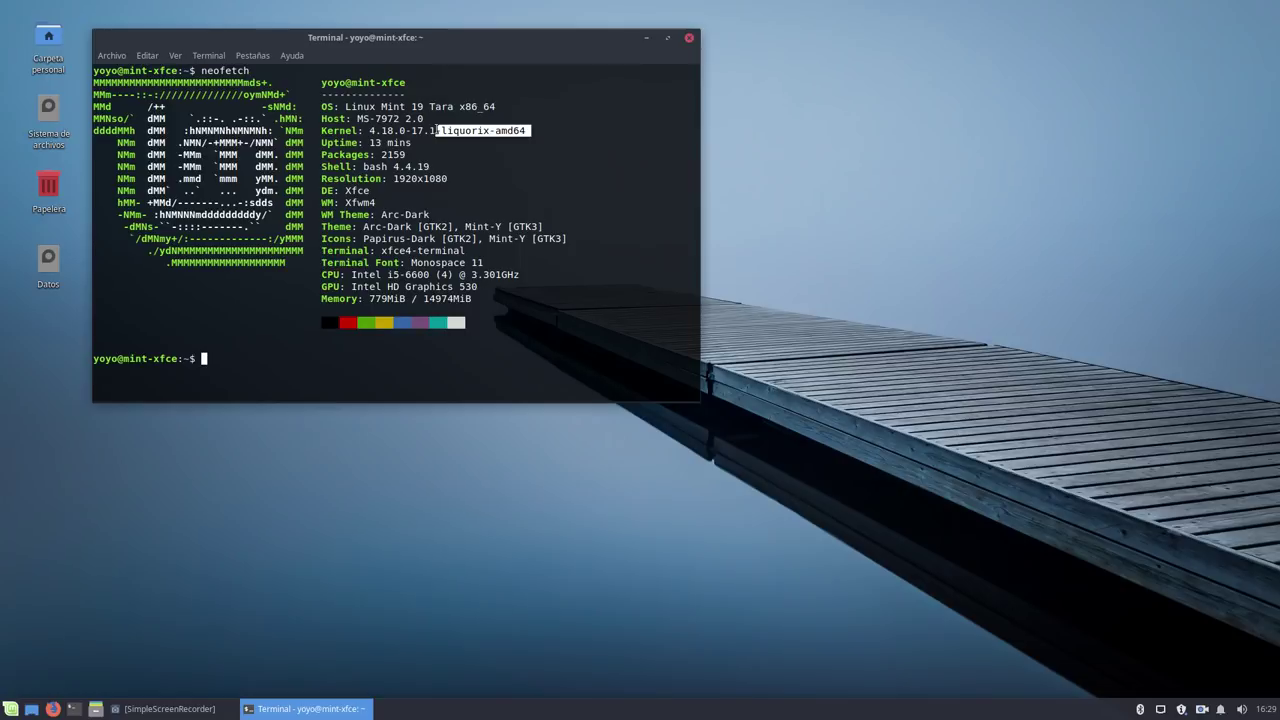
pyautogui.click(477, 173)
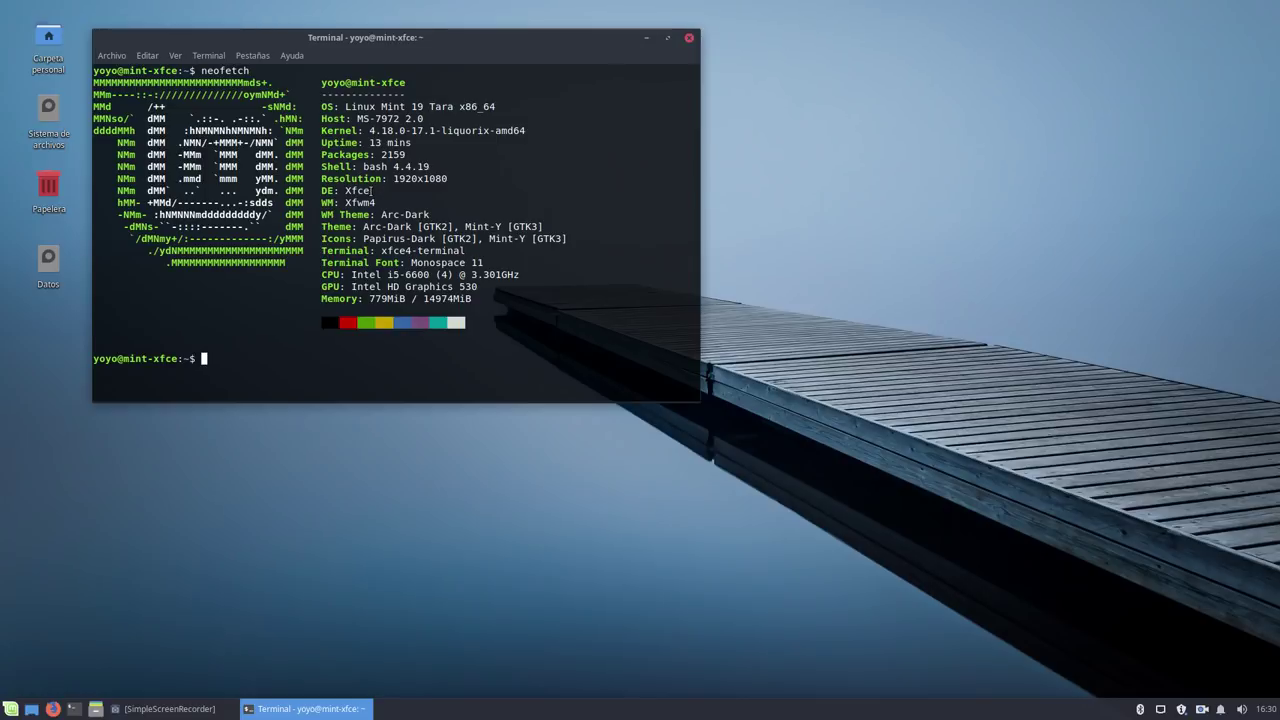
# Highlight the desktop environment, theme and icon entries in the neofetch output.
pyautogui.doubleClick(358, 190)
pyautogui.click(388, 203)
pyautogui.moveTo(363, 226); pyautogui.dragTo(543, 227)
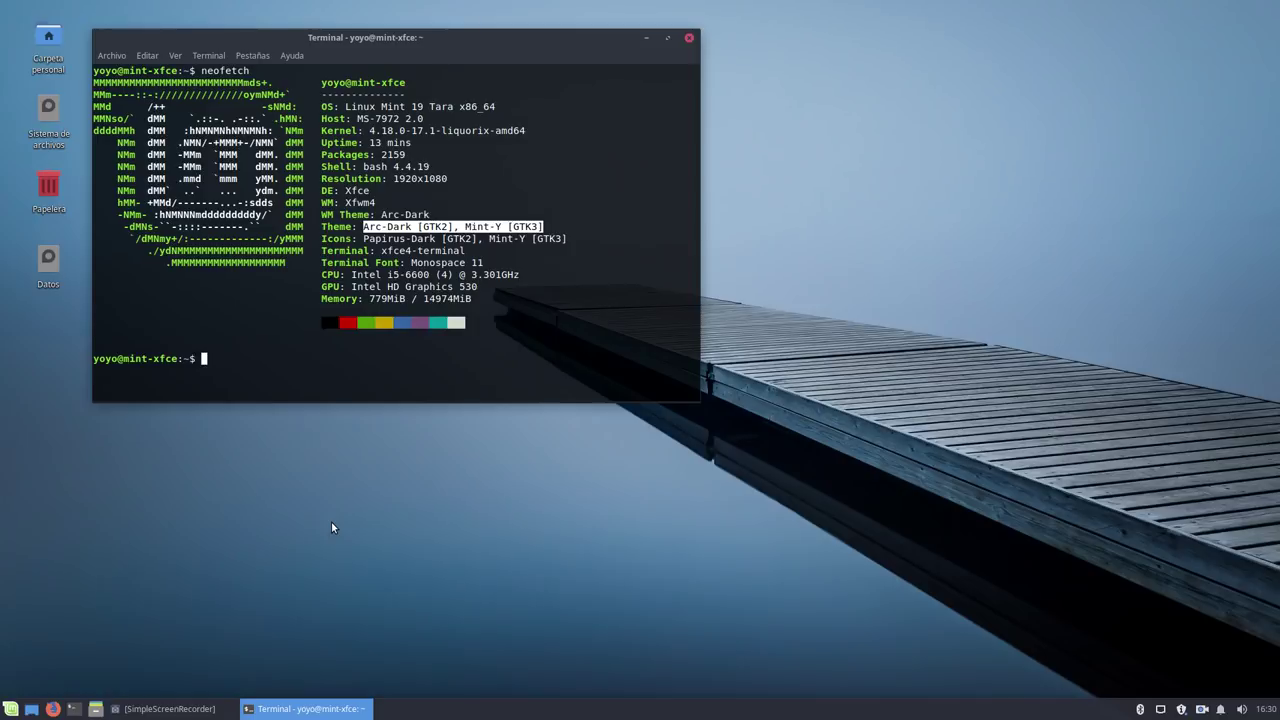
pyautogui.click(520, 311)
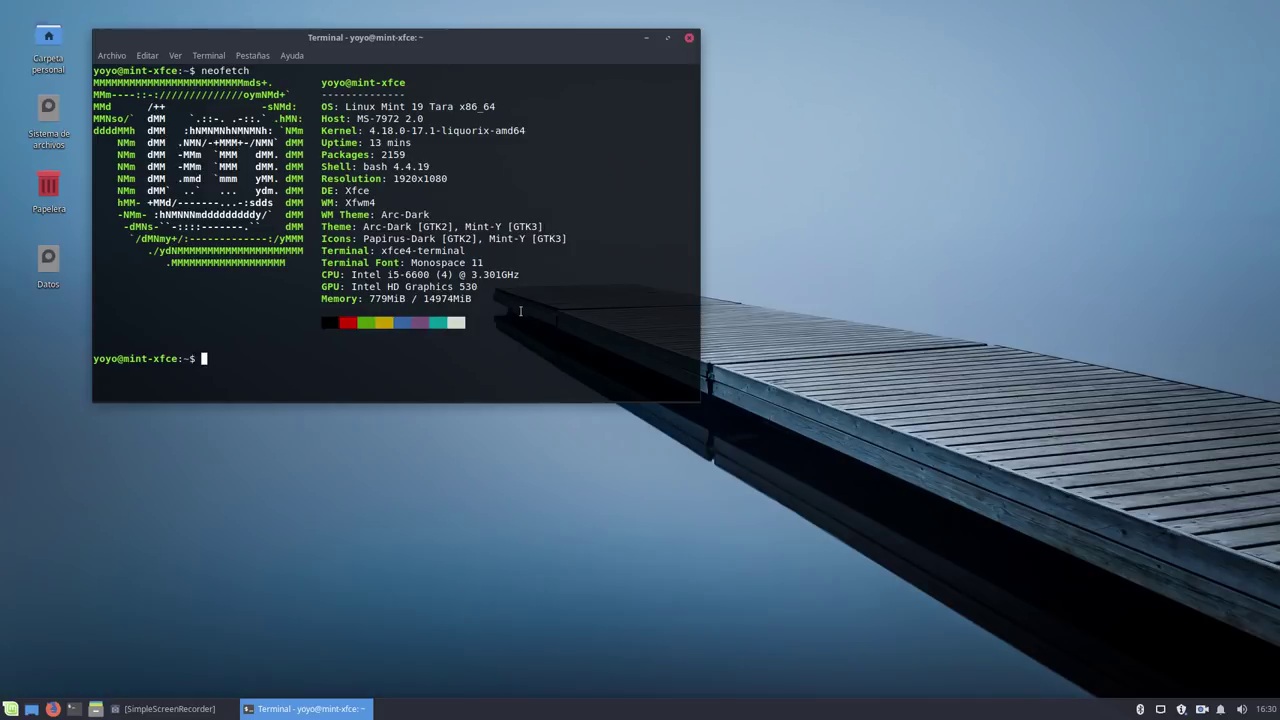
pyautogui.moveTo(358, 238); pyautogui.dragTo(567, 238)
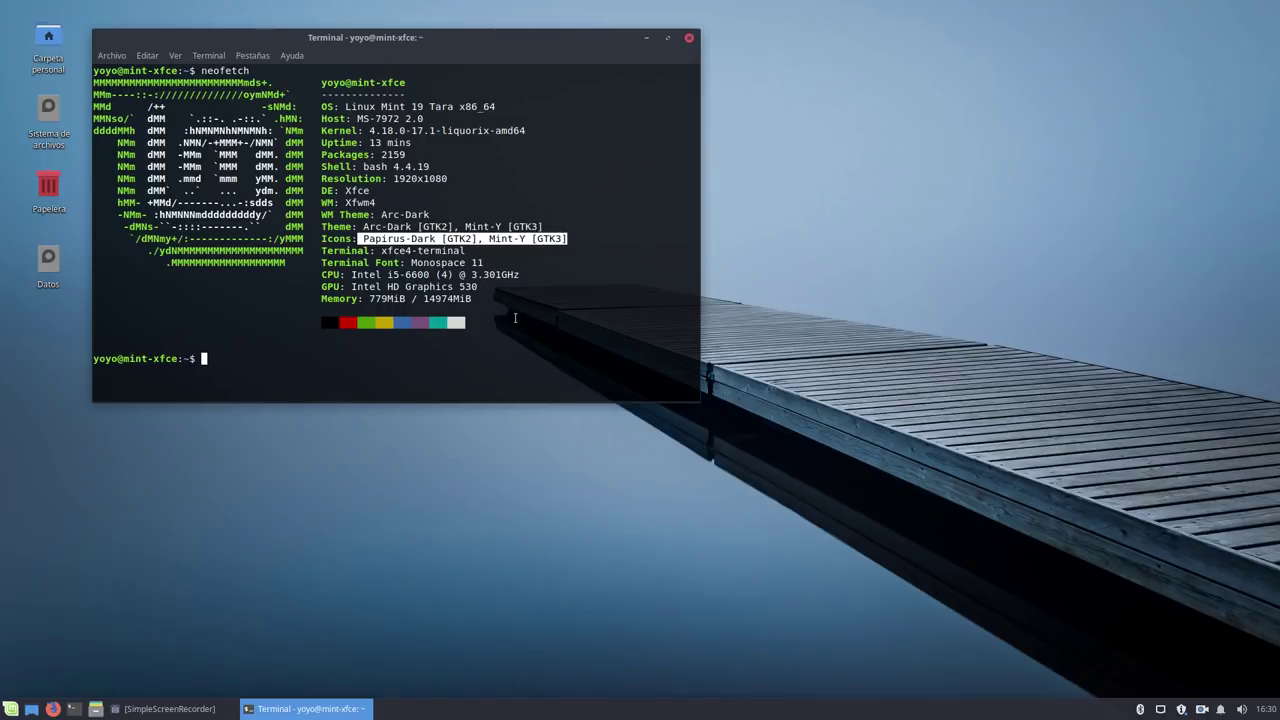
pyautogui.click(514, 304)
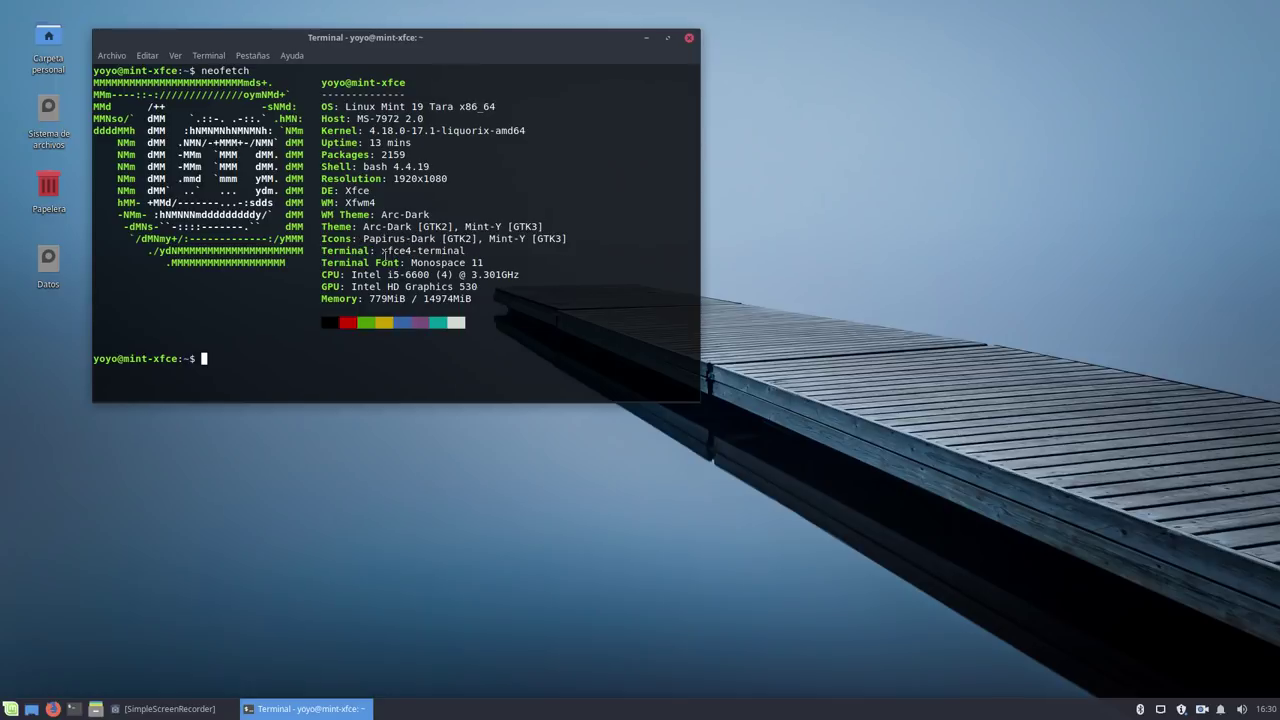
# Highlight the CPU entry in the neofetch output, then minimize the terminal.
pyautogui.doubleClick(390, 279)
pyautogui.click(370, 287)
pyautogui.click(638, 41)
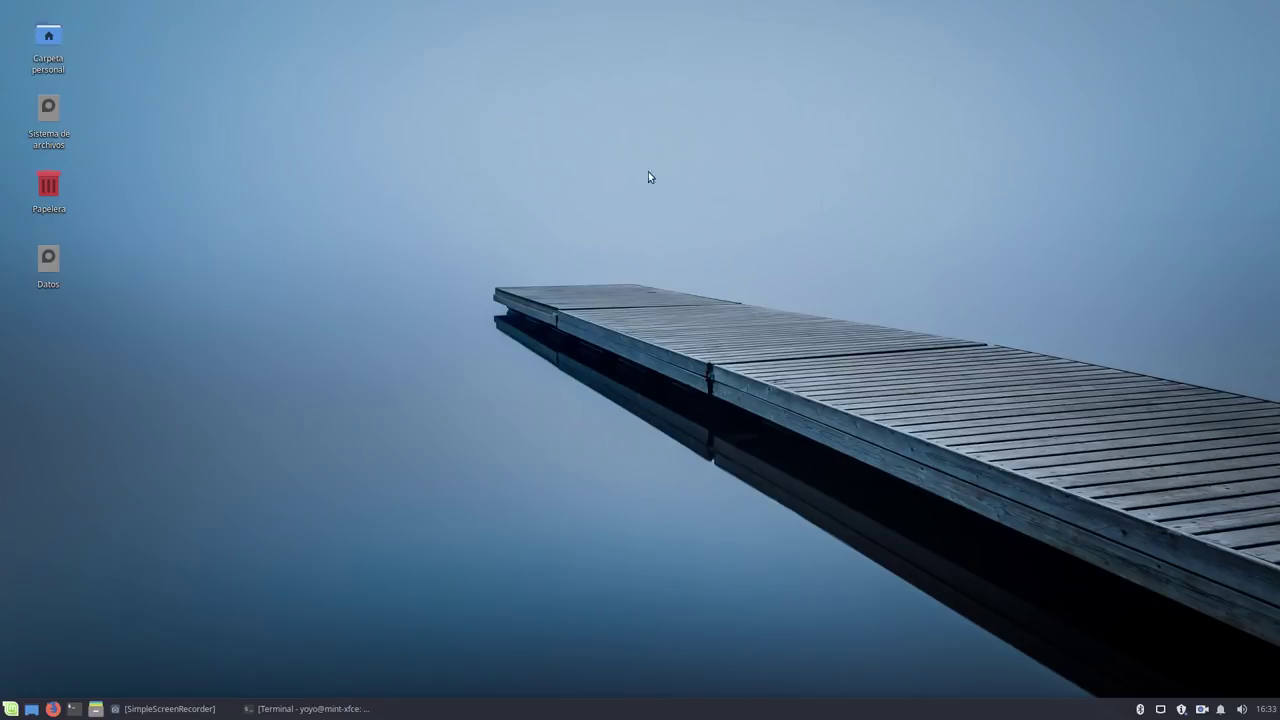
# Open the Update Manager from its tray indicator and shrink its window to a smaller size centred on the desktop.
pyautogui.click(1180, 709)
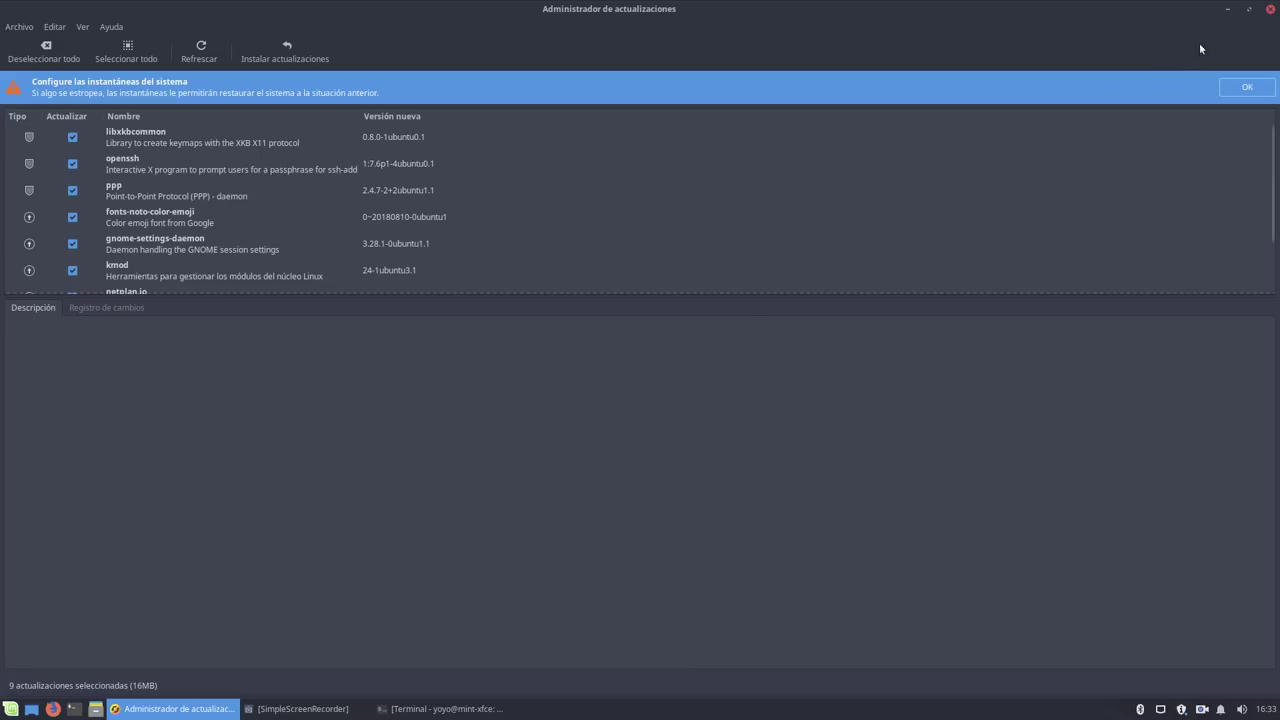
pyautogui.click(1249, 9)
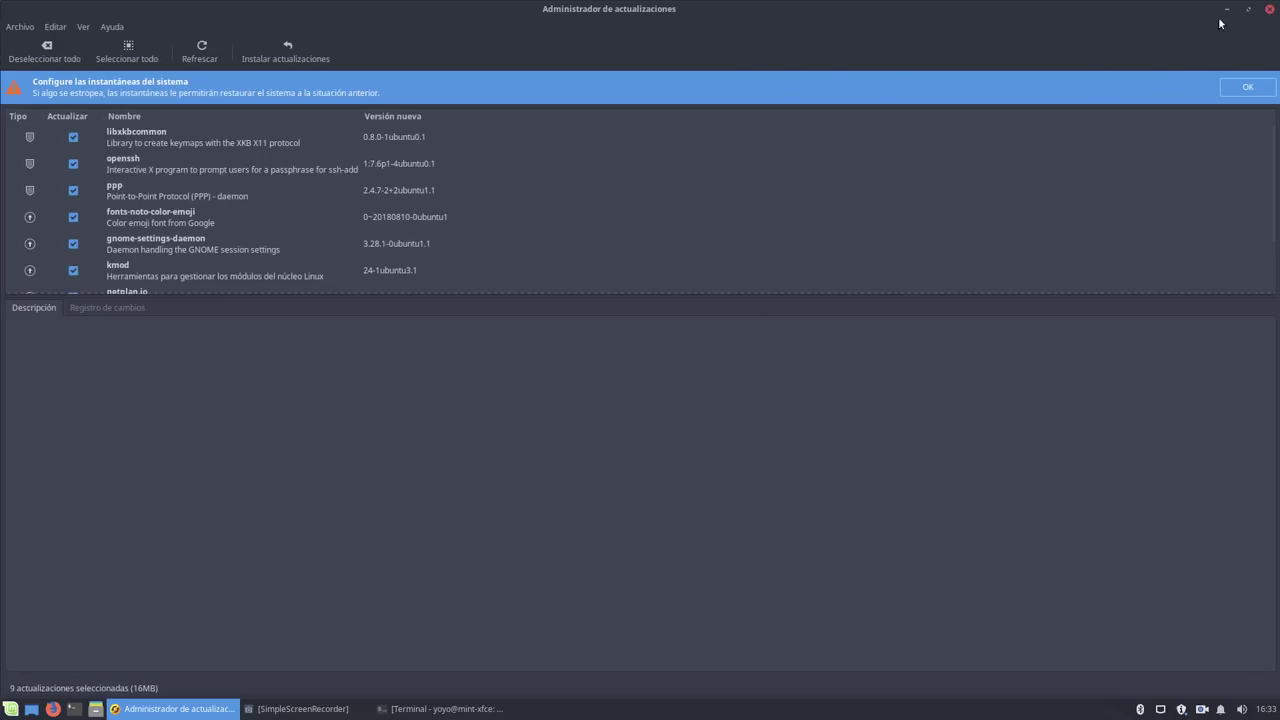
pyautogui.click(1247, 10)
pyautogui.doubleClick(1202, 16)
pyautogui.click(1121, 73)
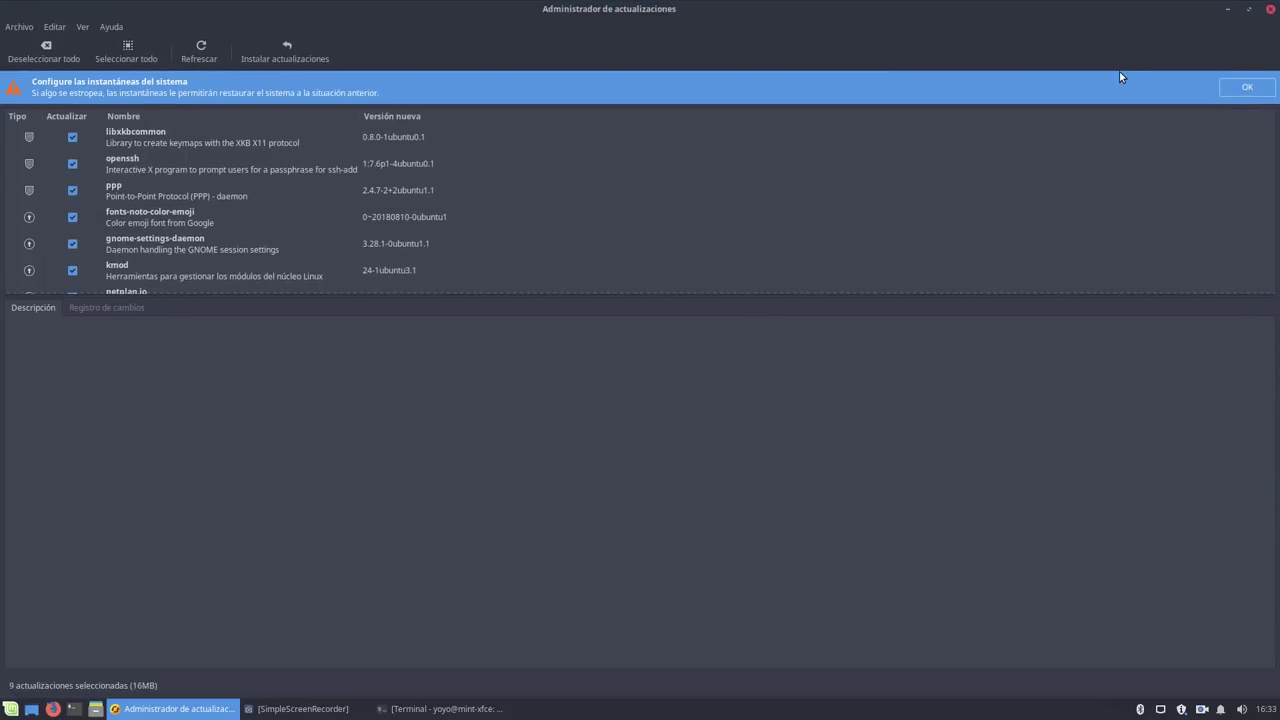
pyautogui.click(1249, 10)
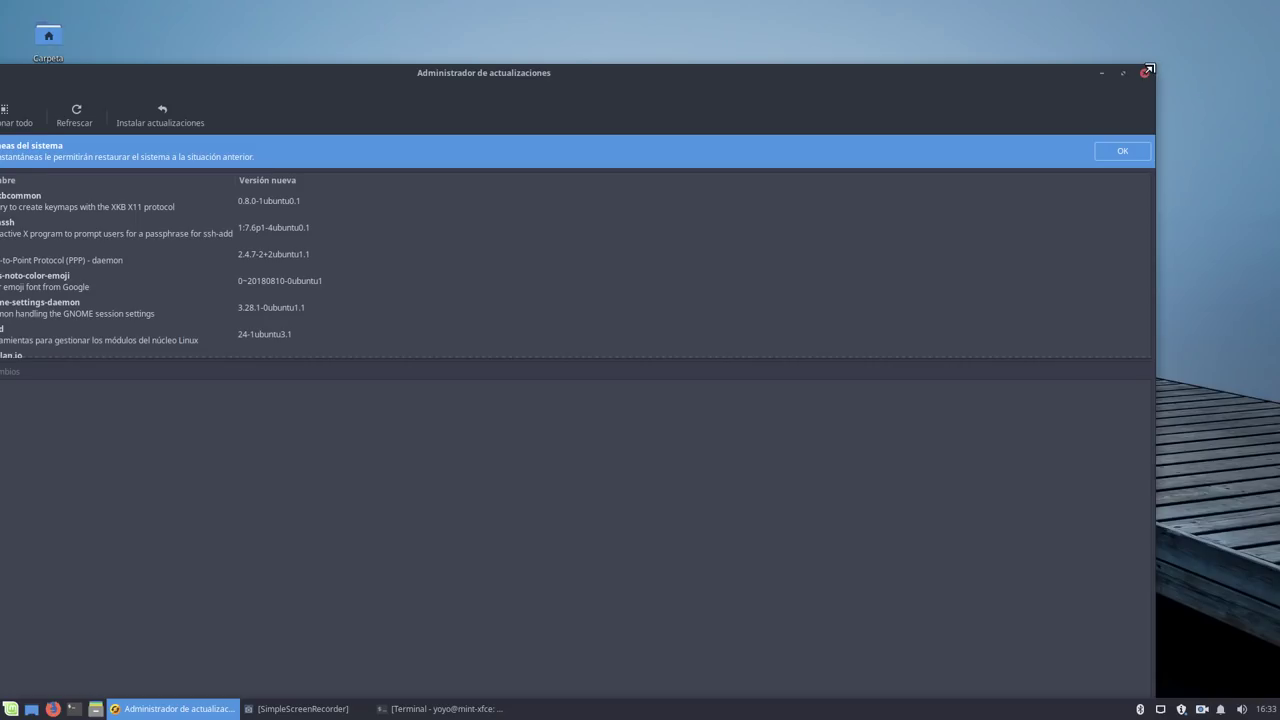
pyautogui.moveTo(1150, 66); pyautogui.dragTo(883, 280)
pyautogui.moveTo(529, 313); pyautogui.dragTo(776, 106)
# Install all selected updates, accept the additional package python3-netifaces, authenticate with the account password, and close the Update Manager when finished.
pyautogui.scroll(-3, 364, 276)
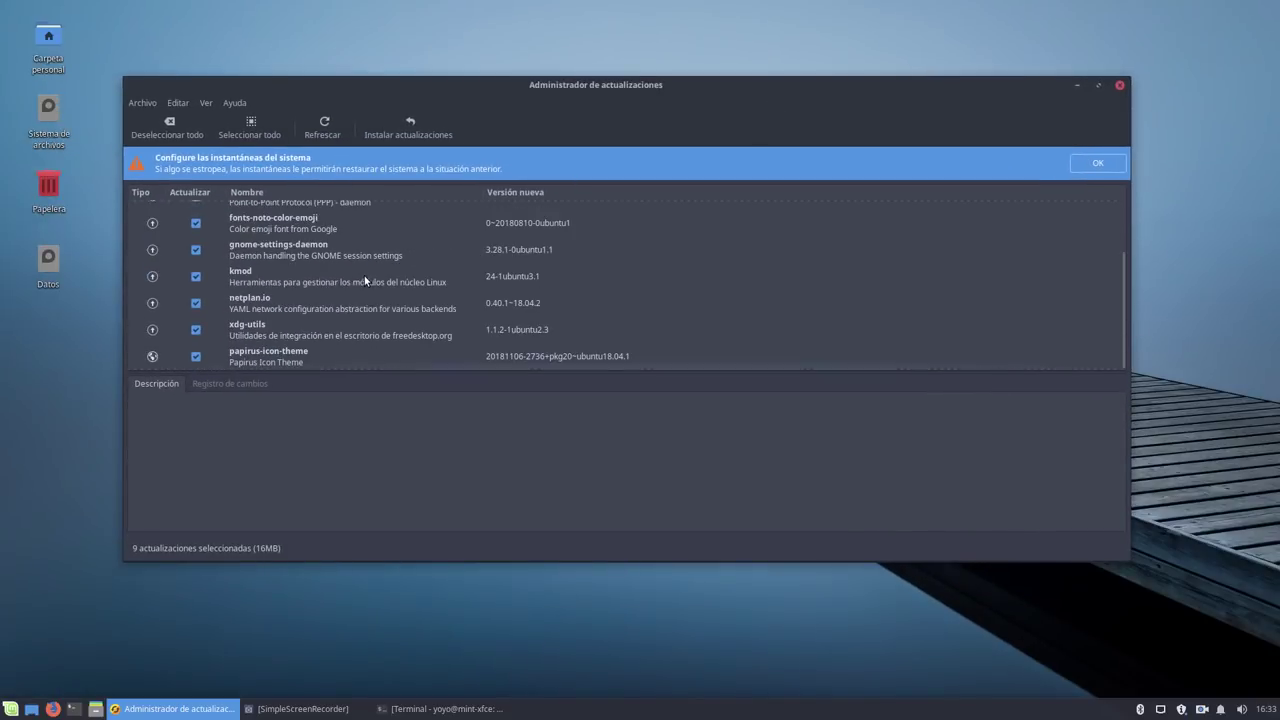
pyautogui.scroll(3, 388, 325)
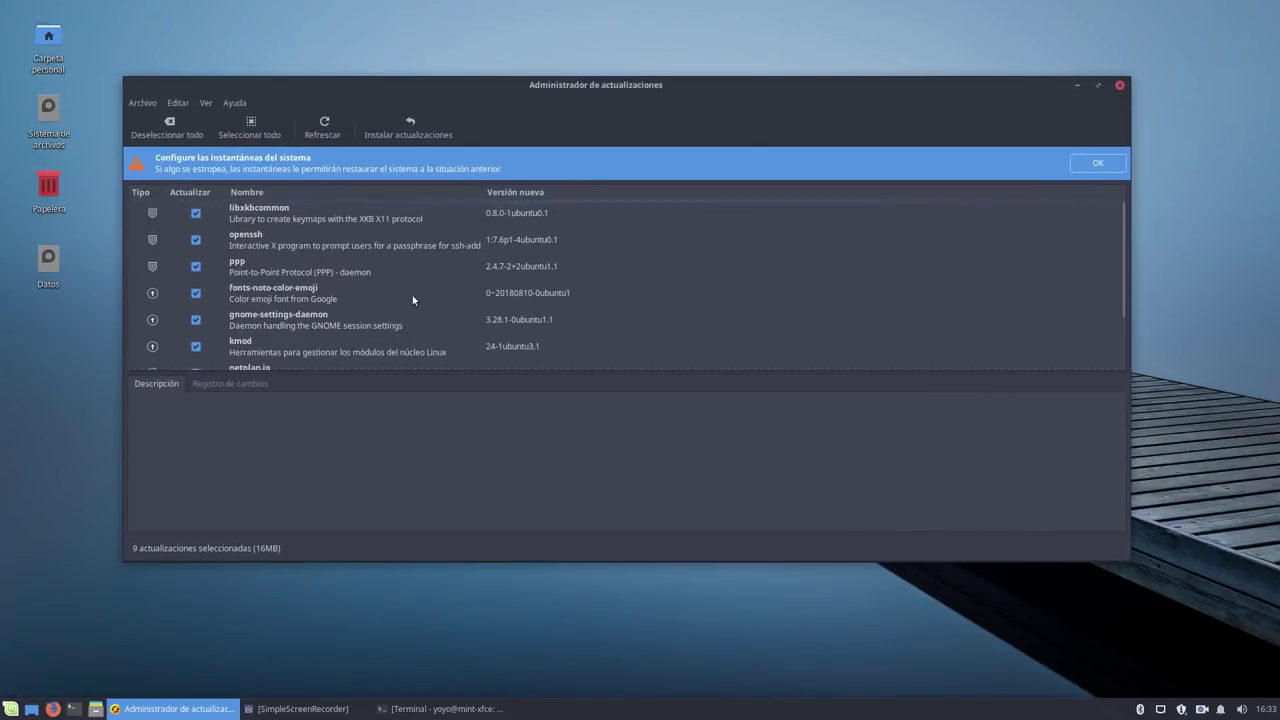
pyautogui.click(410, 125)
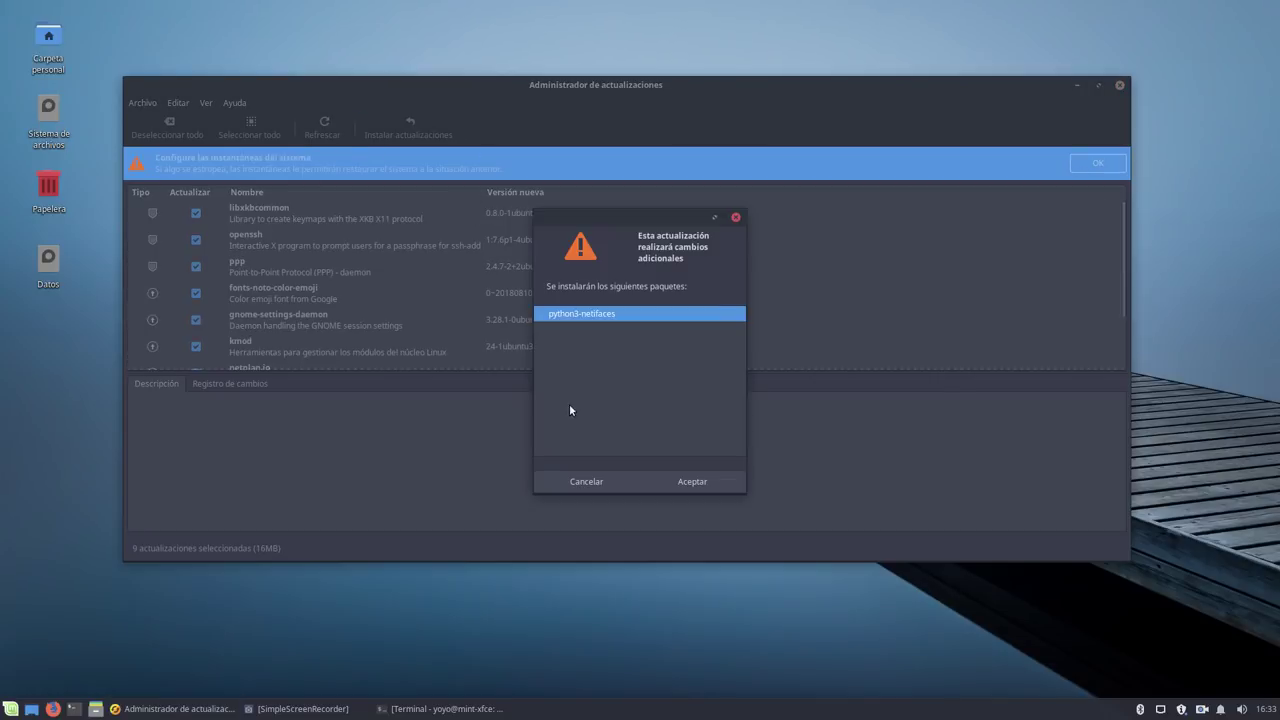
pyautogui.click(698, 479)
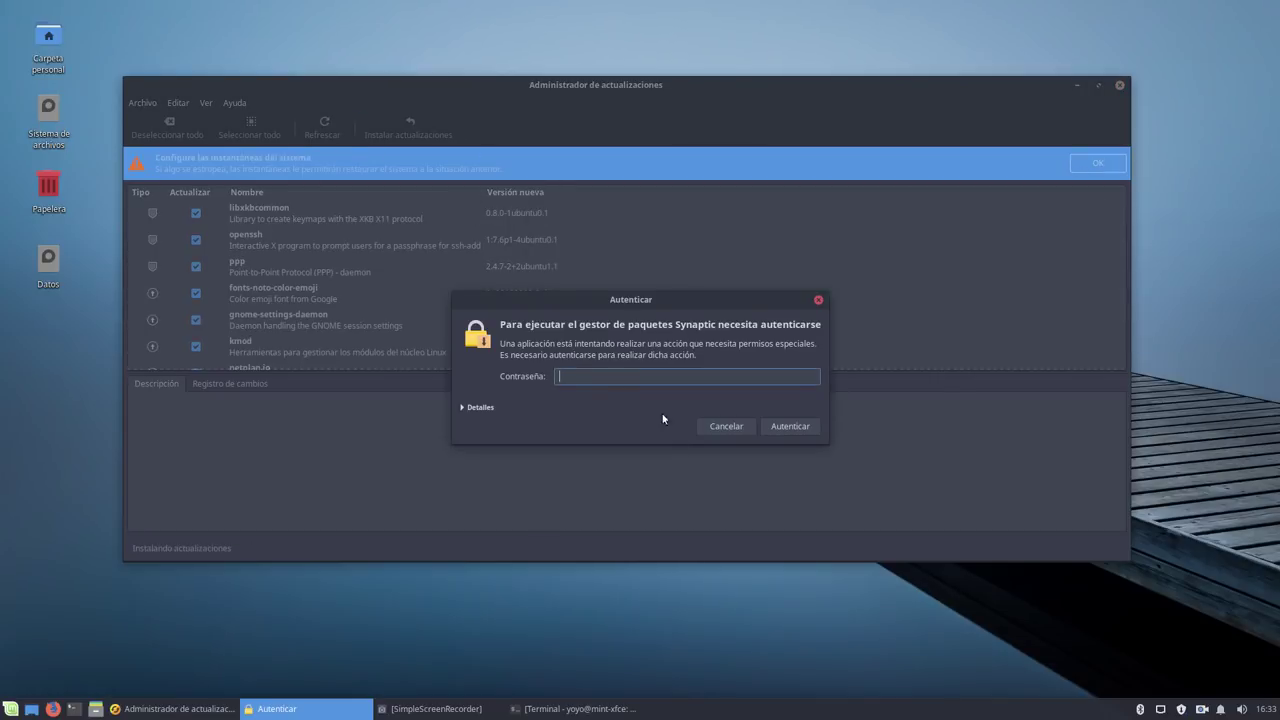
pyautogui.write('•••••')
pyautogui.press('Return')
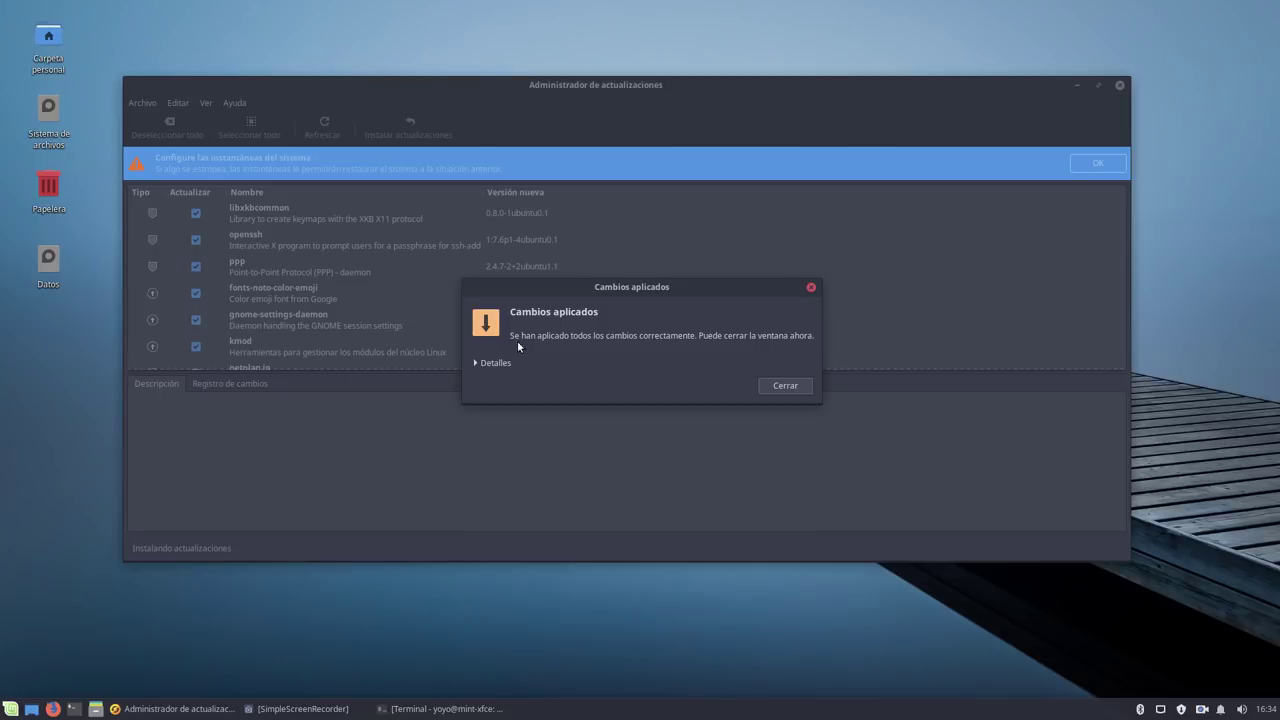
pyautogui.click(785, 385)
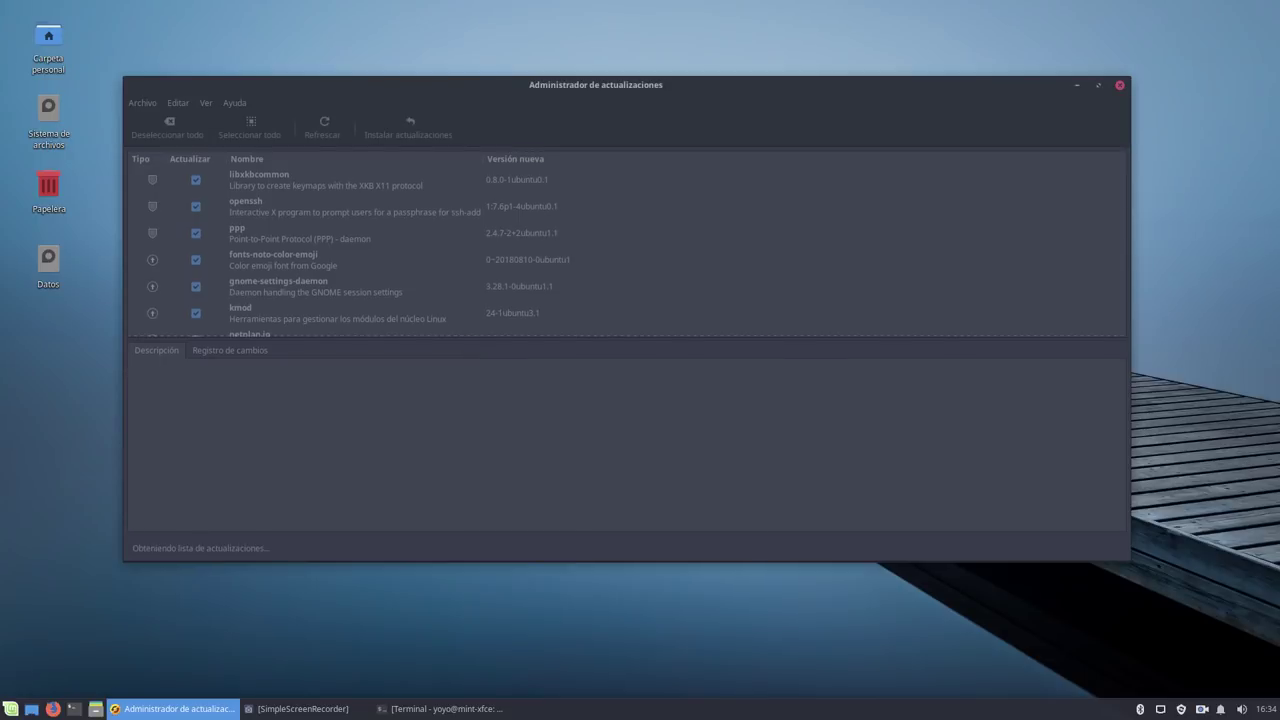
pyautogui.click(1119, 85)
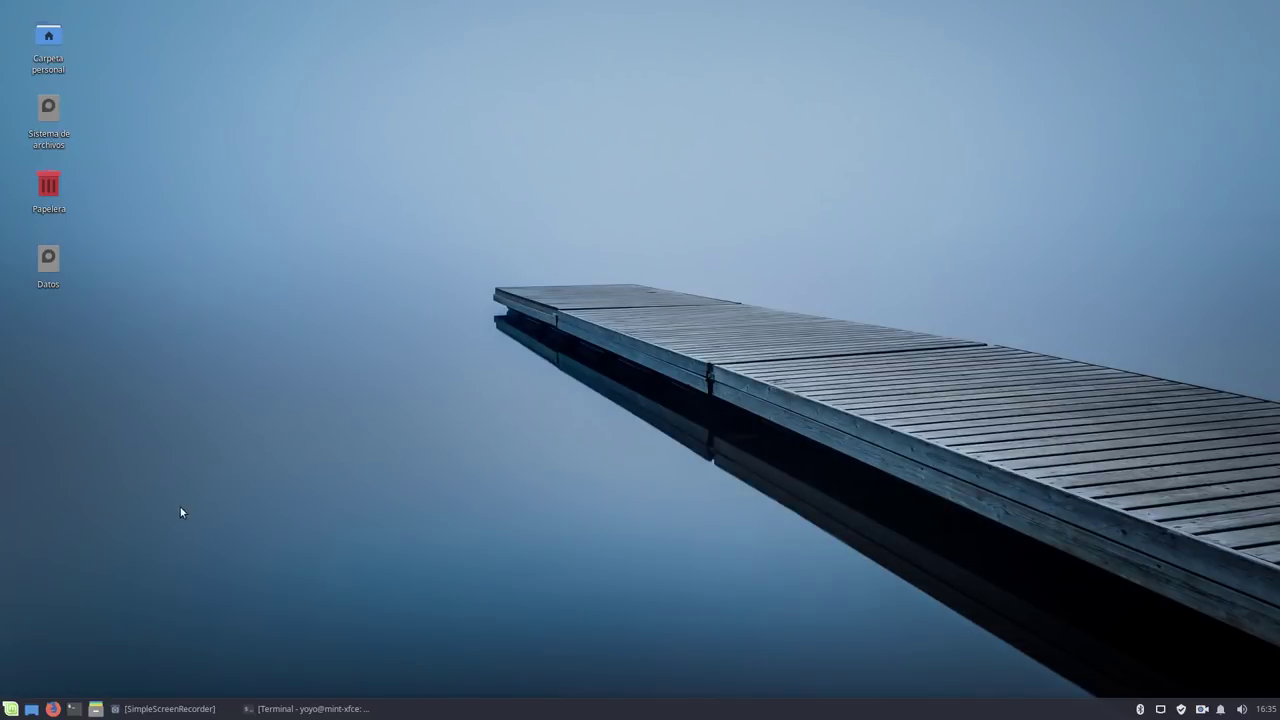
# Enlarge the terminal, run "sudo apt install arc-theme" with the account password, and highlight the arc-theme status line.
pyautogui.click(280, 708)
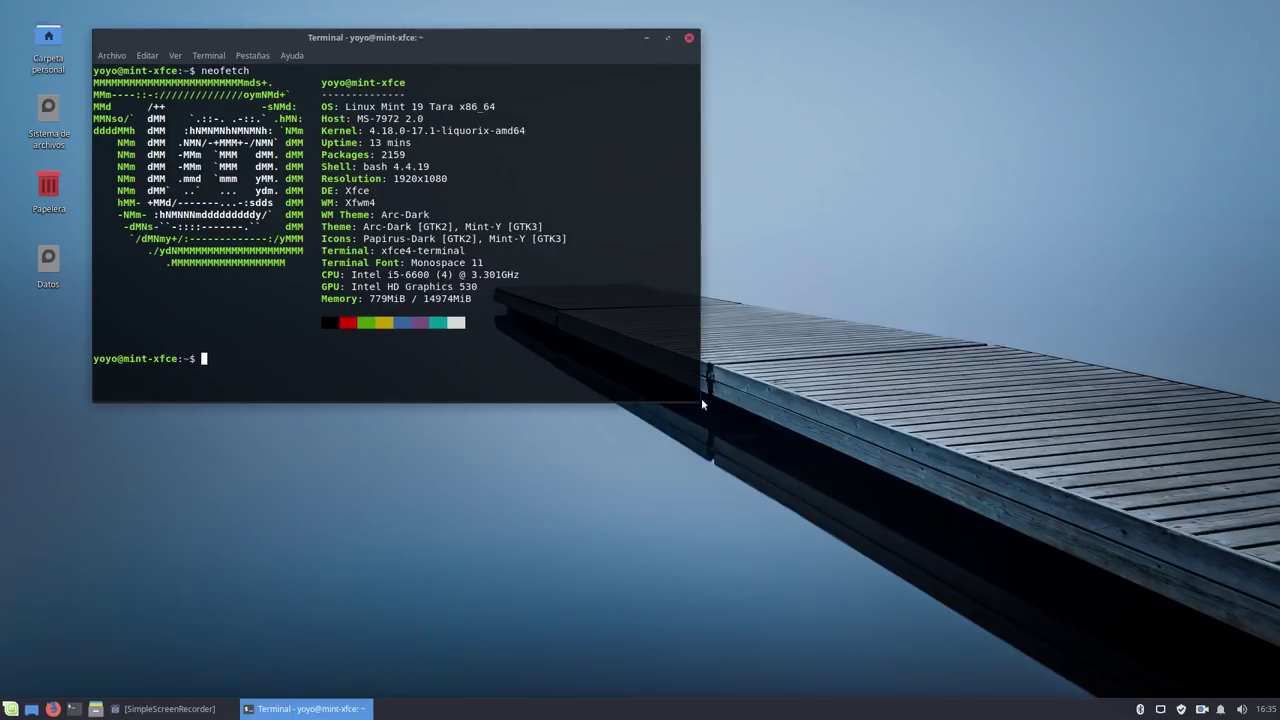
pyautogui.moveTo(699, 408); pyautogui.dragTo(1137, 533)
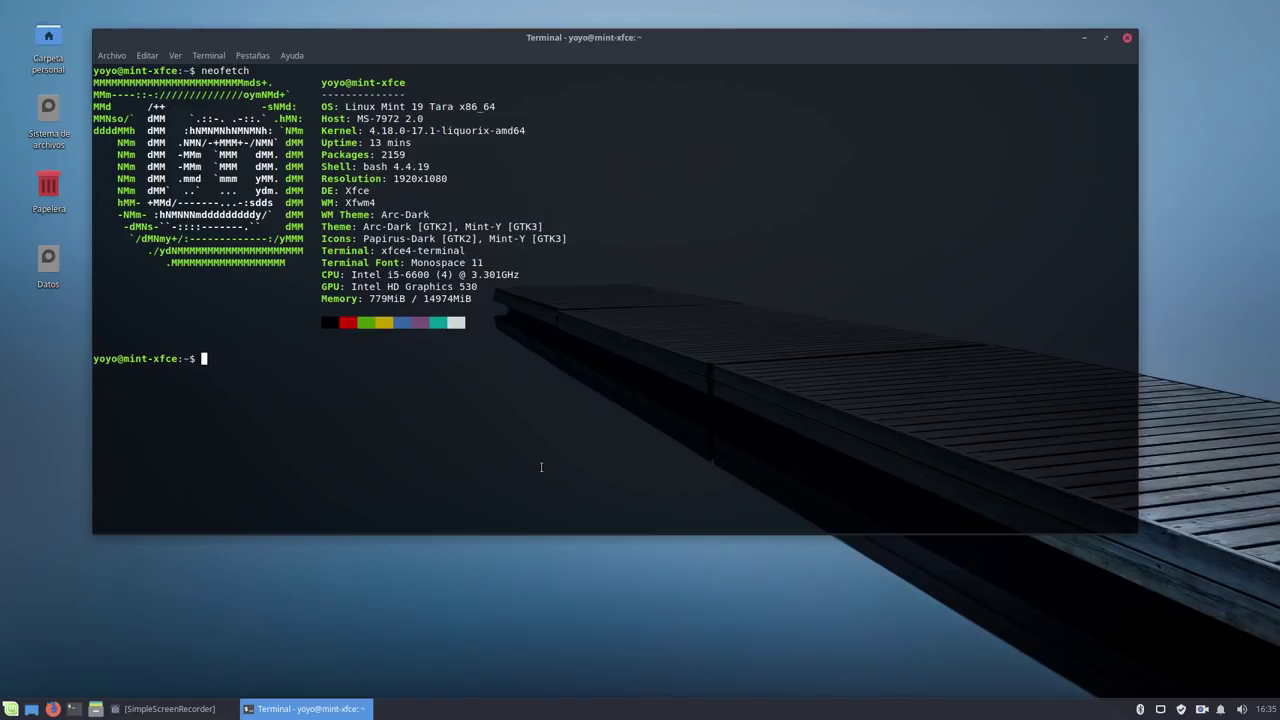
pyautogui.write('sudo apt install arc-theme')
pyautogui.press('Return')
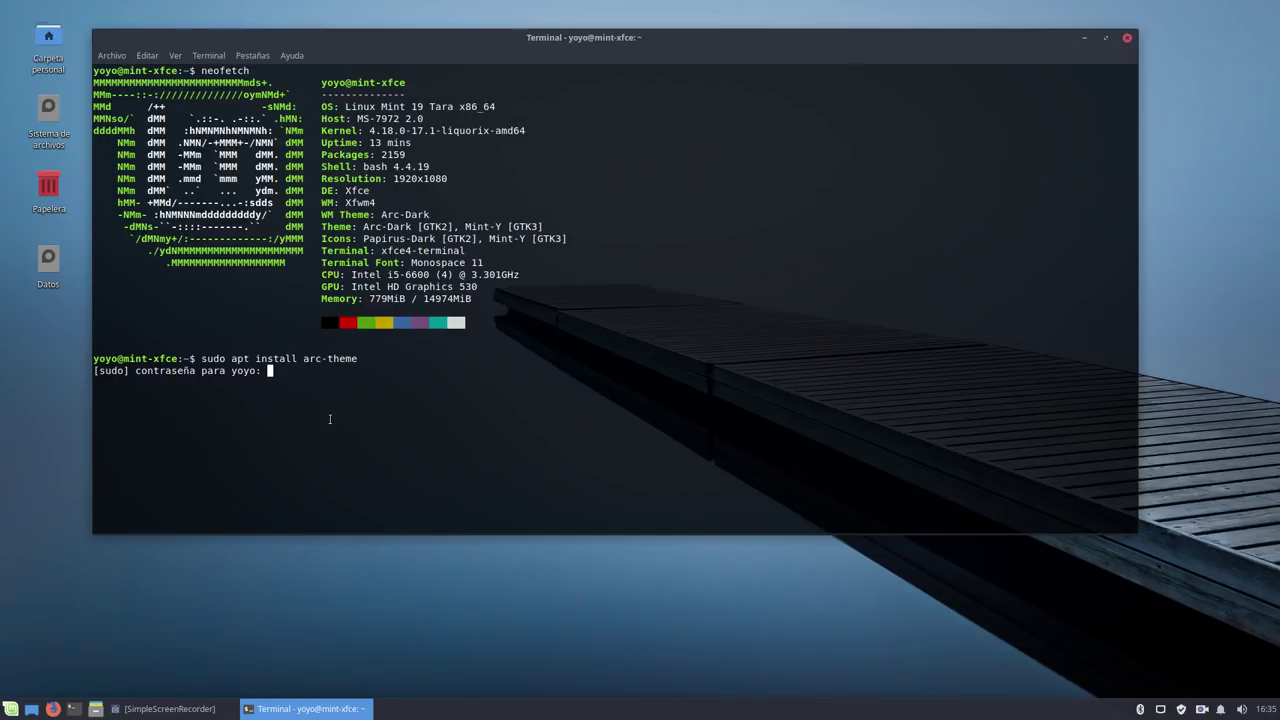
pyautogui.press('Return')
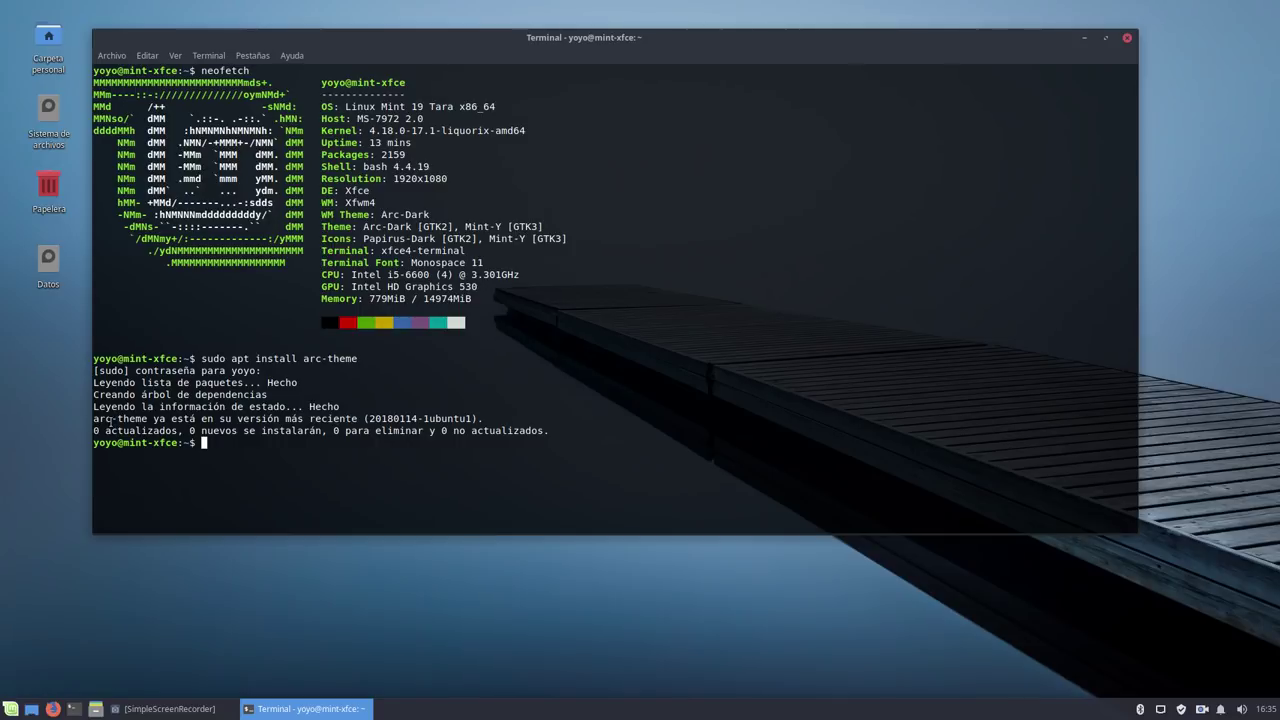
pyautogui.click(90, 425)
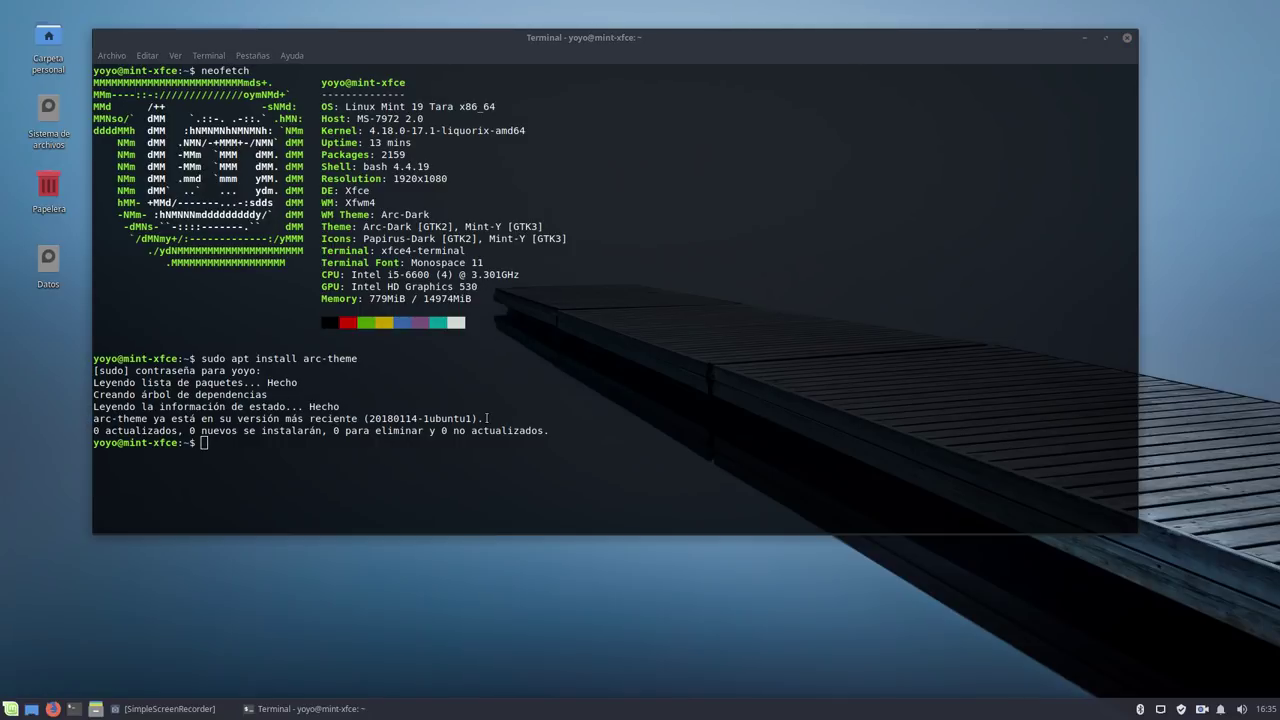
pyautogui.moveTo(487, 418); pyautogui.dragTo(67, 423)
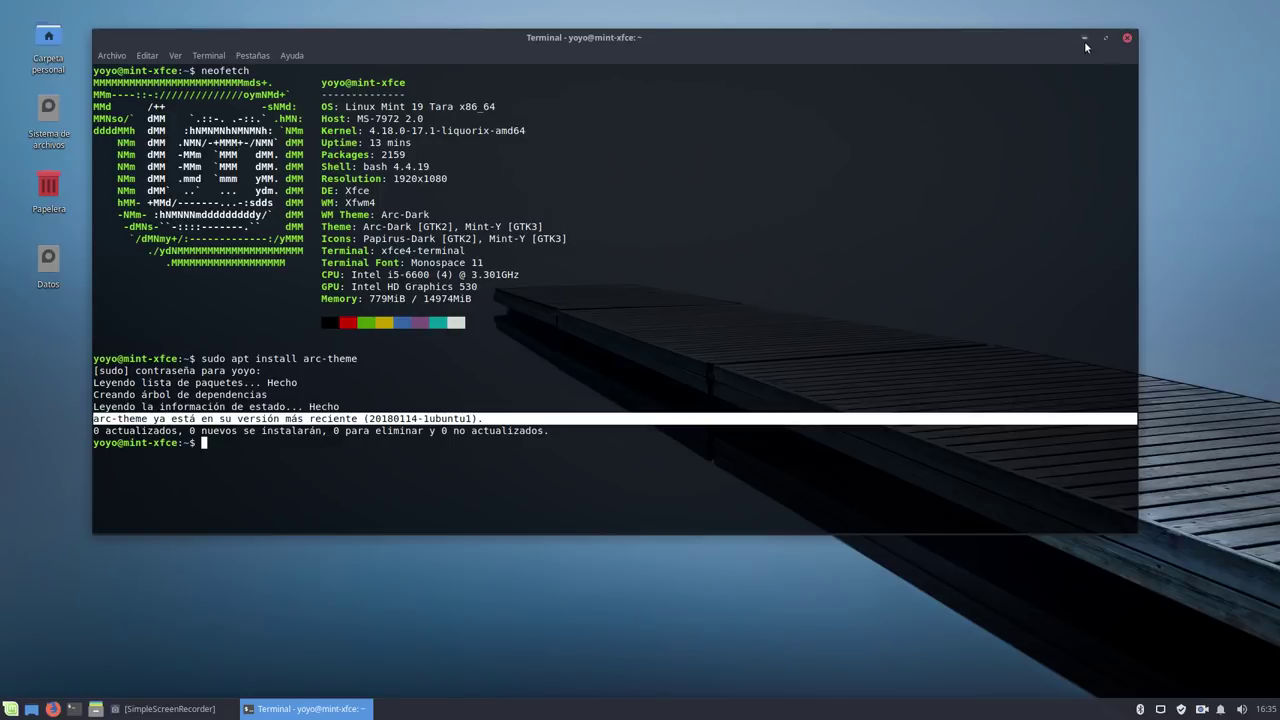
# View the Configuración category of the application menu, dismiss it, and close the terminal window.
pyautogui.click(11, 708)
pyautogui.click(50, 435)
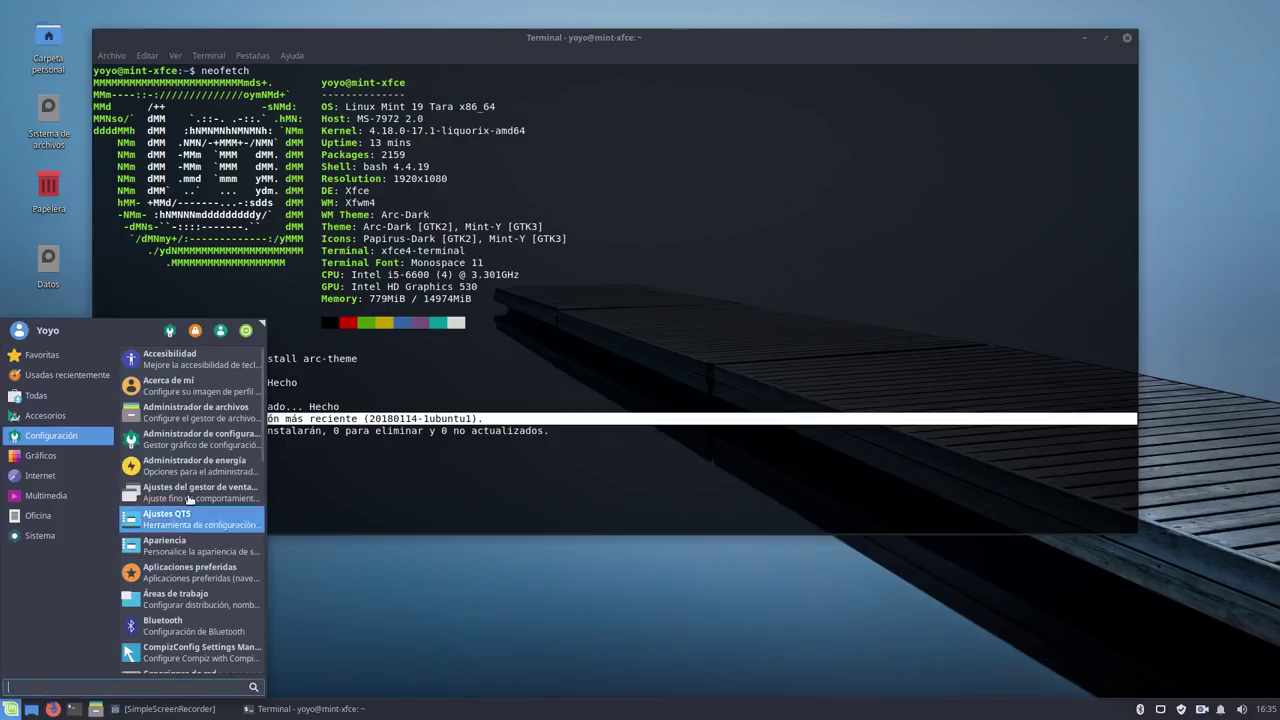
pyautogui.click(700, 531)
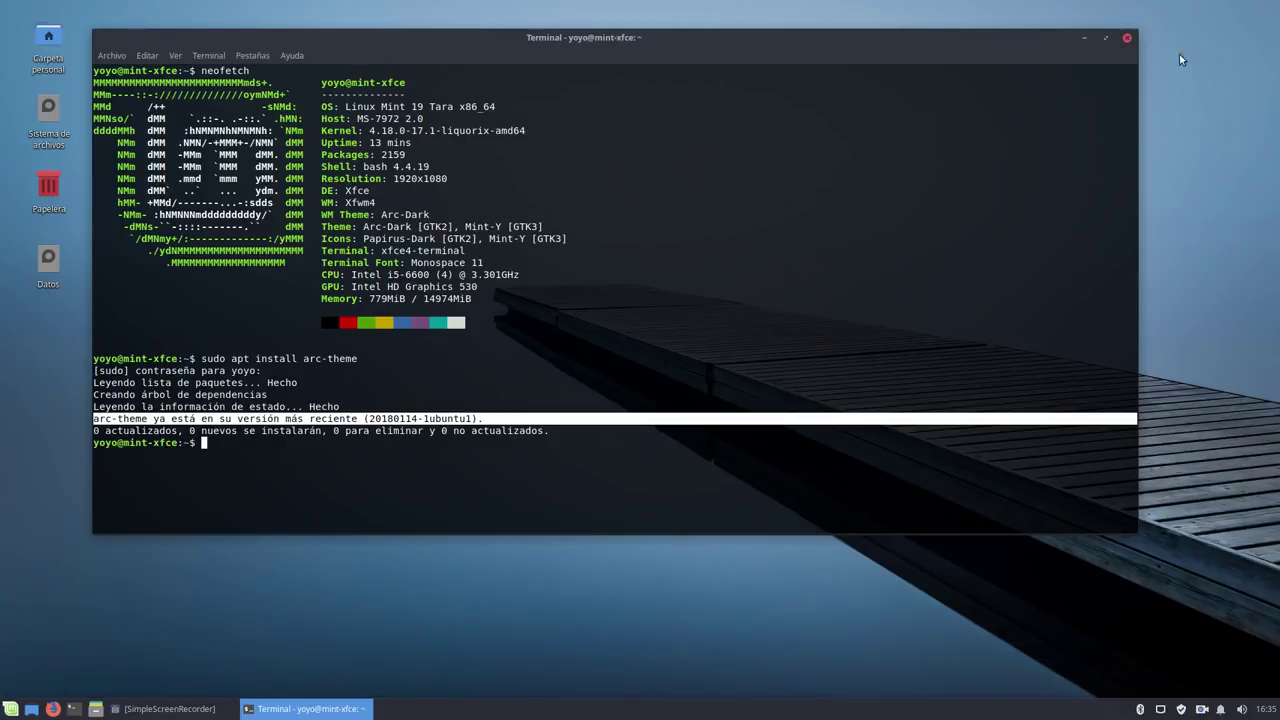
pyautogui.click(1127, 37)
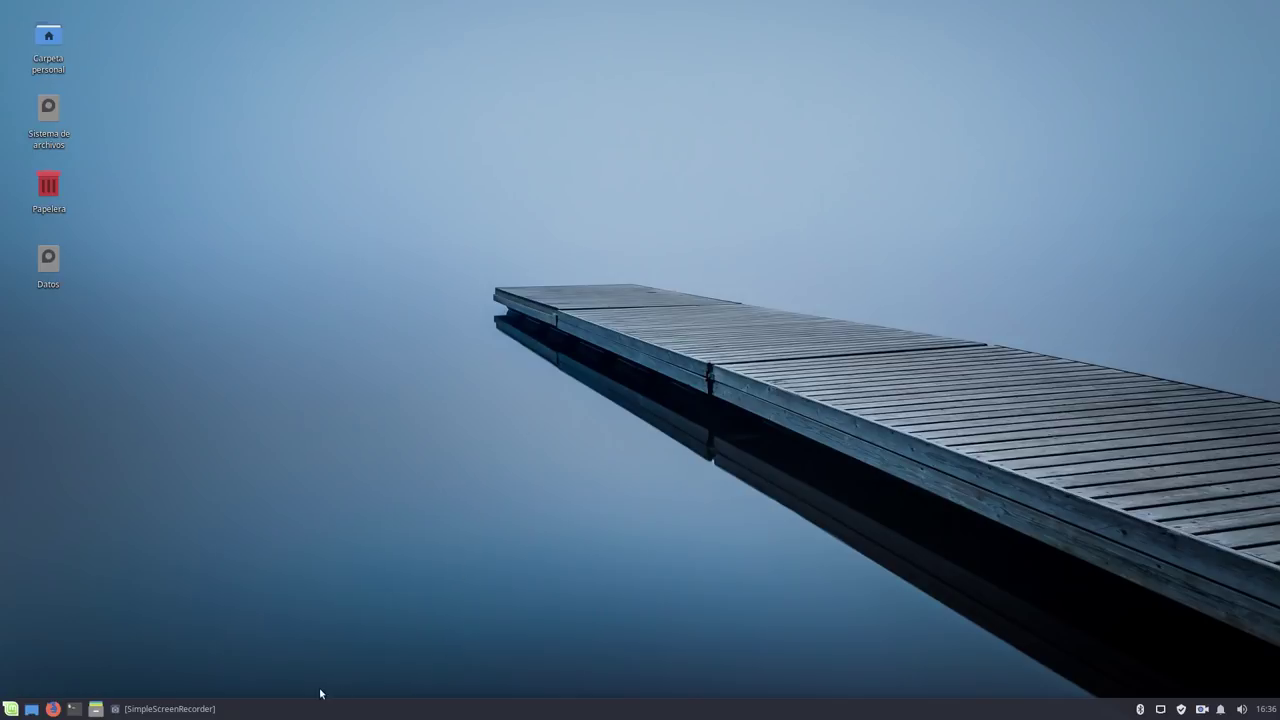
# Examine the application menu's favourites and the entries of the desktop's context menu, dismissing each without choosing anything.
pyautogui.click(4, 711)
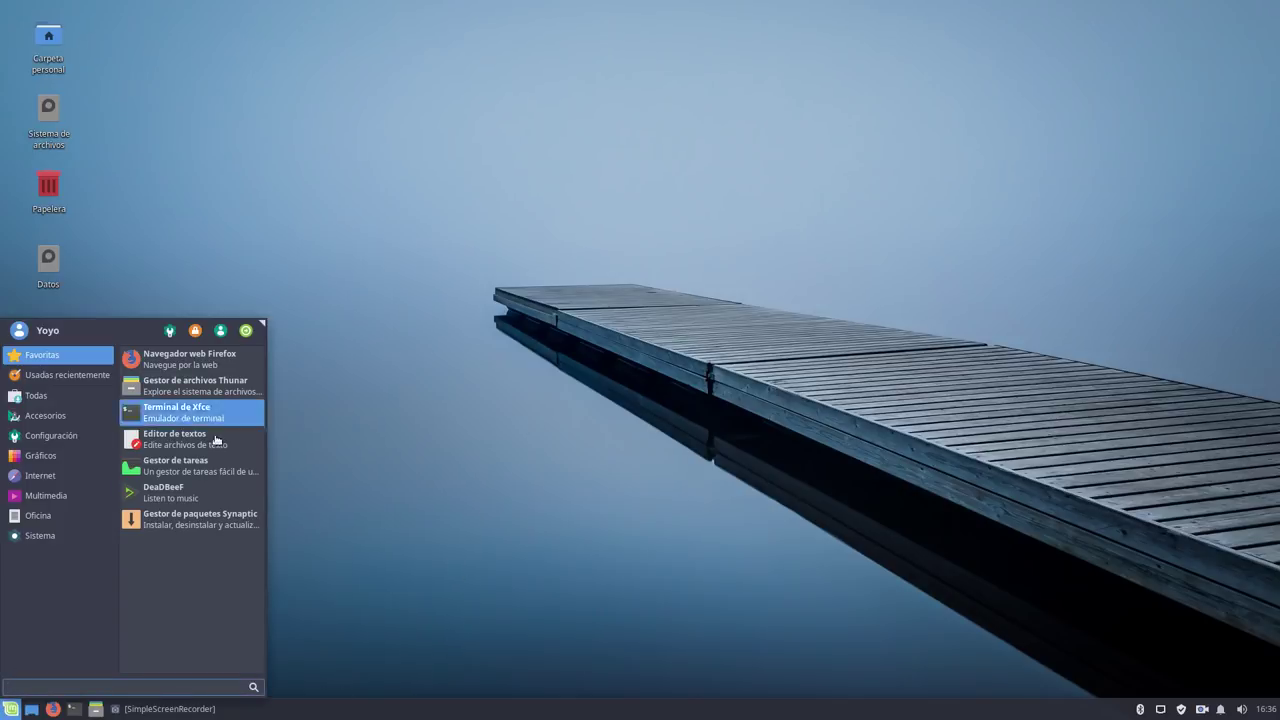
pyautogui.click(395, 290)
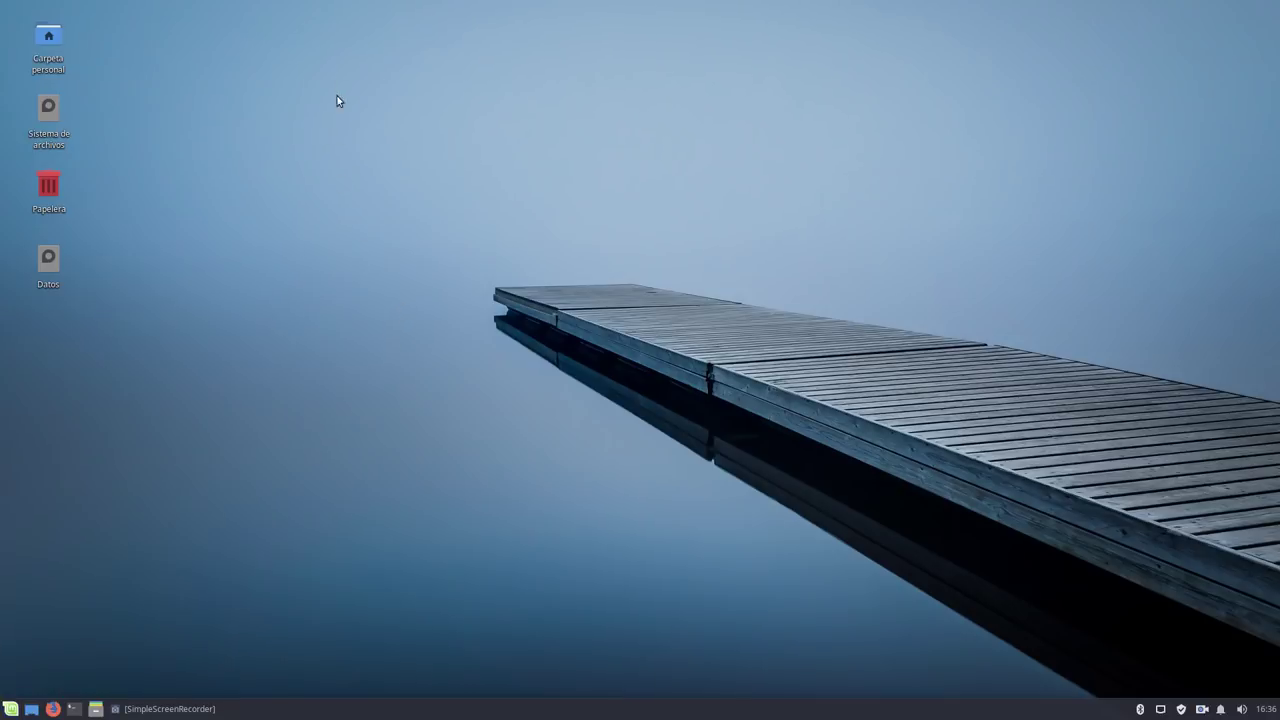
pyautogui.rightClick(476, 77)
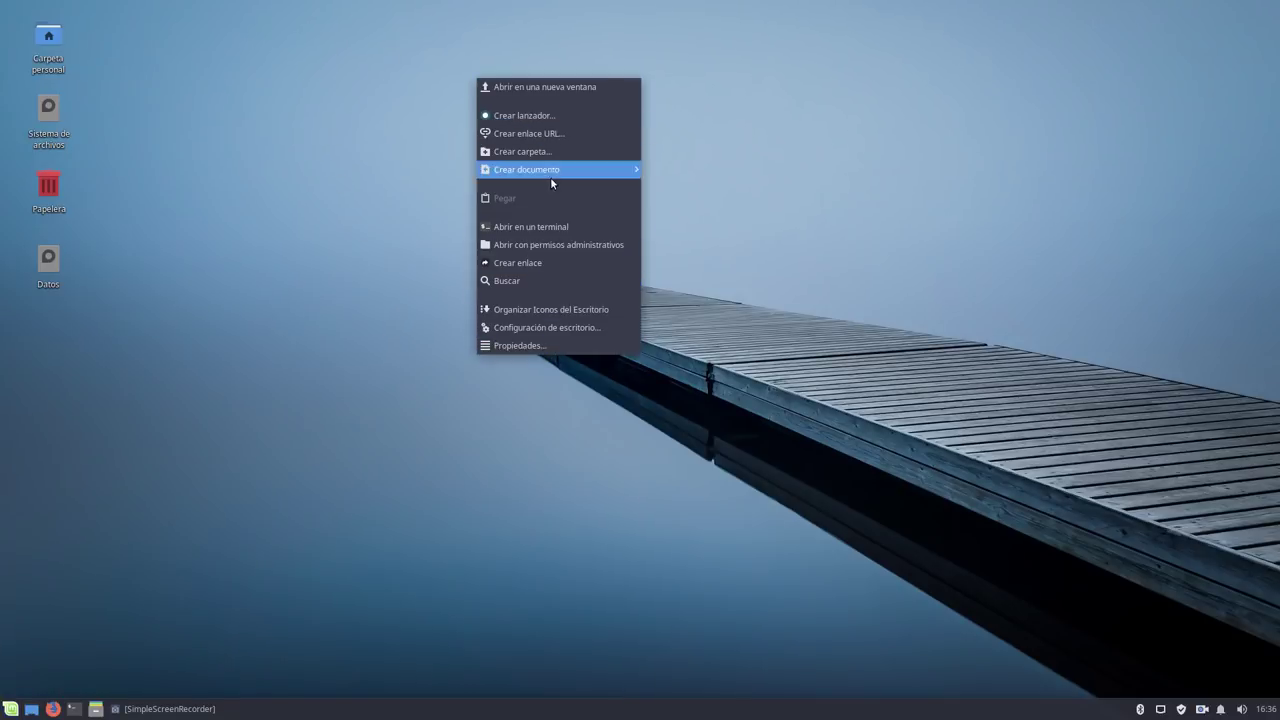
pyautogui.moveTo(564, 172)
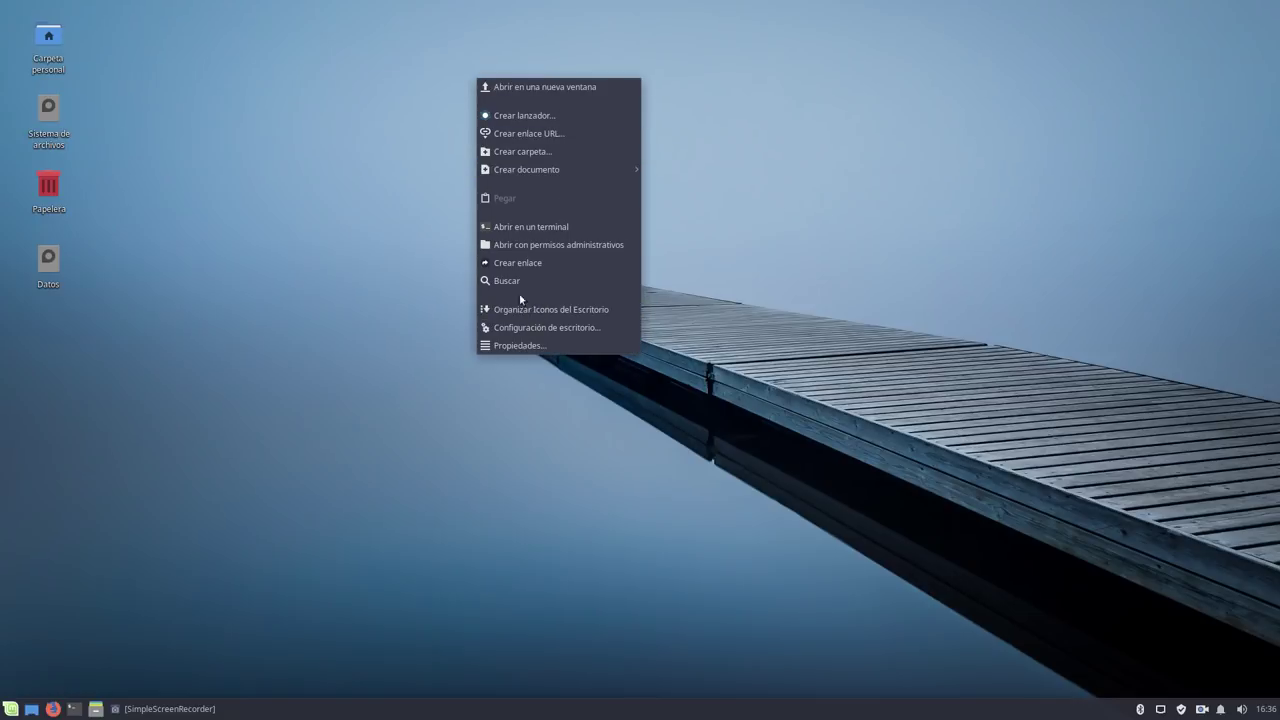
pyautogui.click(263, 166)
pyautogui.rightClick(263, 166)
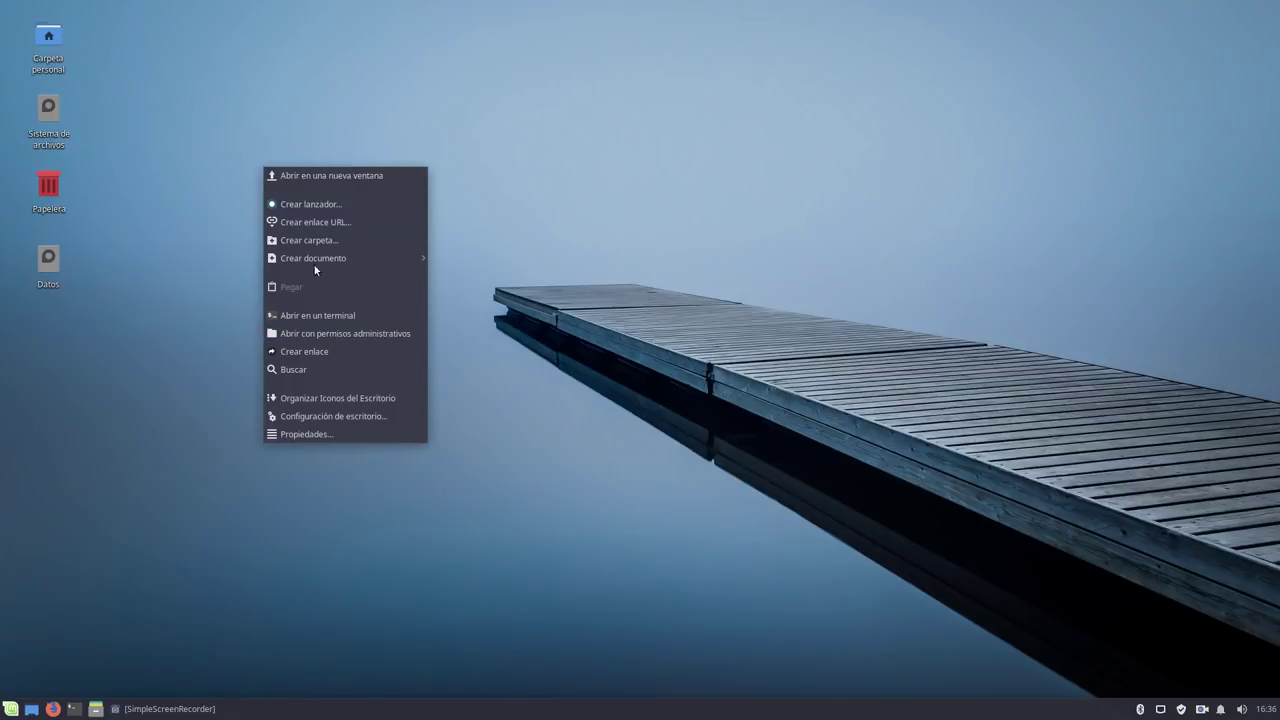
pyautogui.moveTo(314, 258)
pyautogui.click(563, 166)
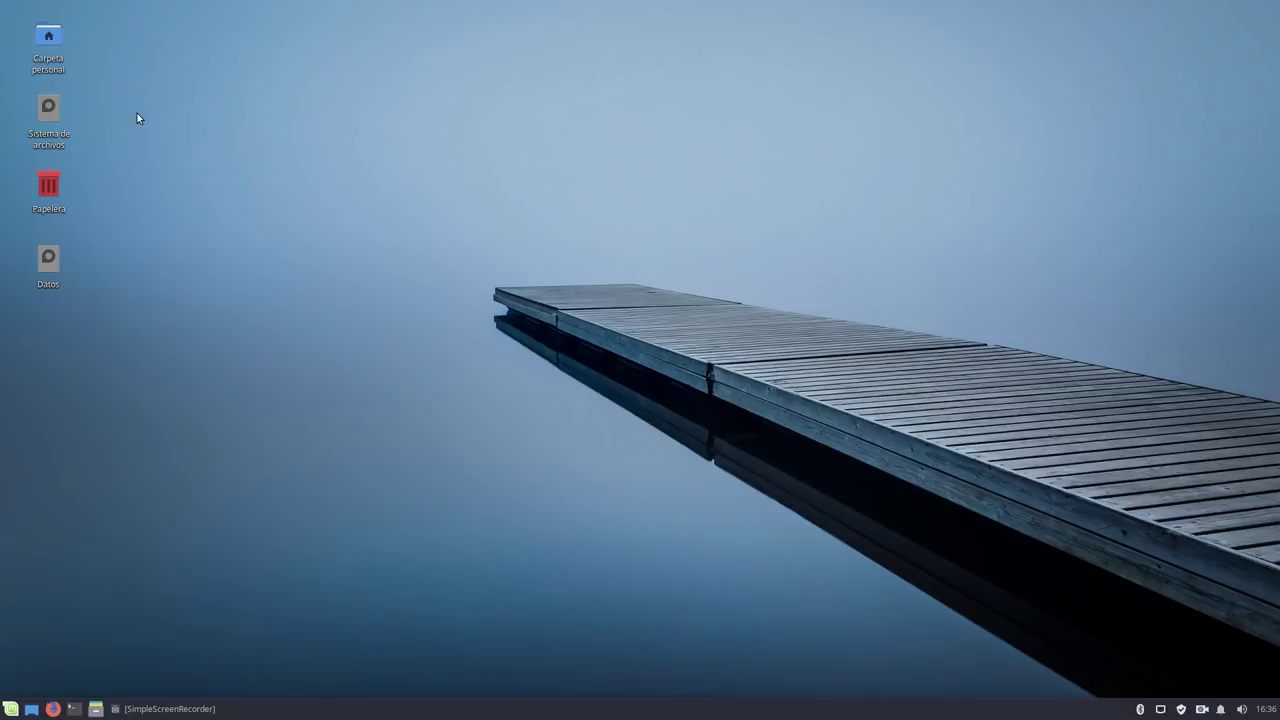
# View the general properties of the desktop folder and close the properties dialog.
pyautogui.rightClick(171, 97)
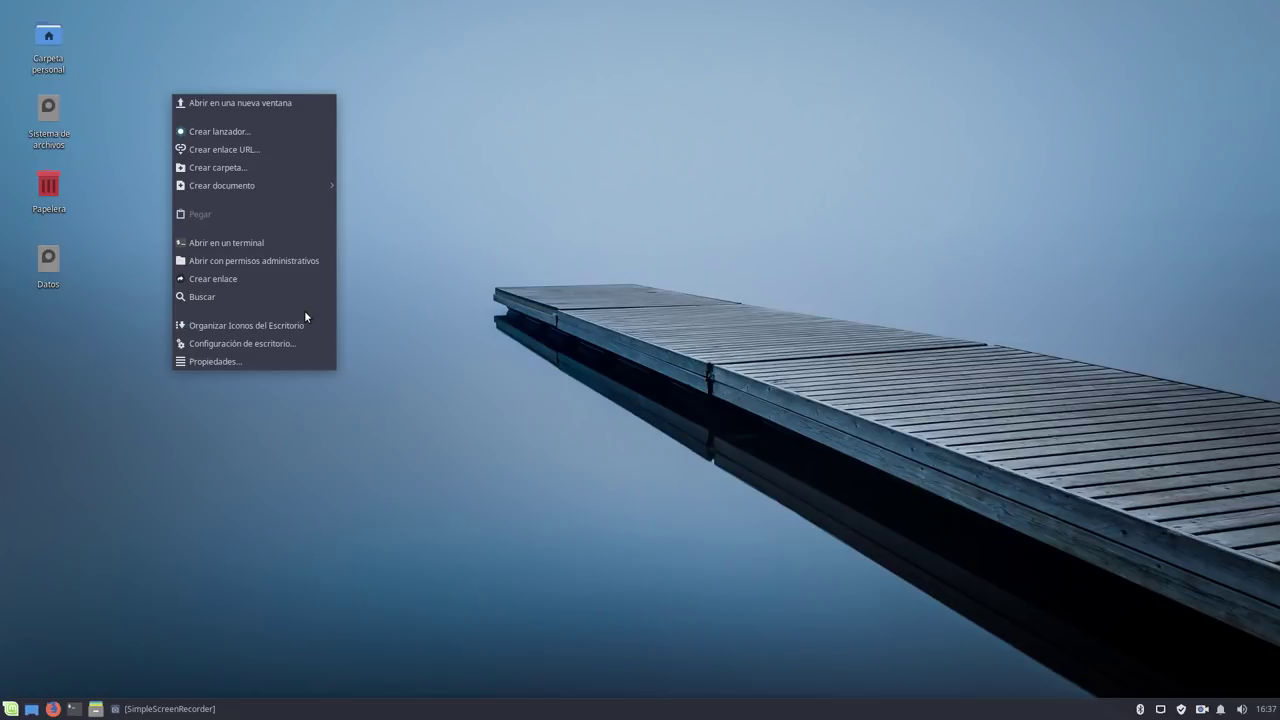
pyautogui.click(251, 361)
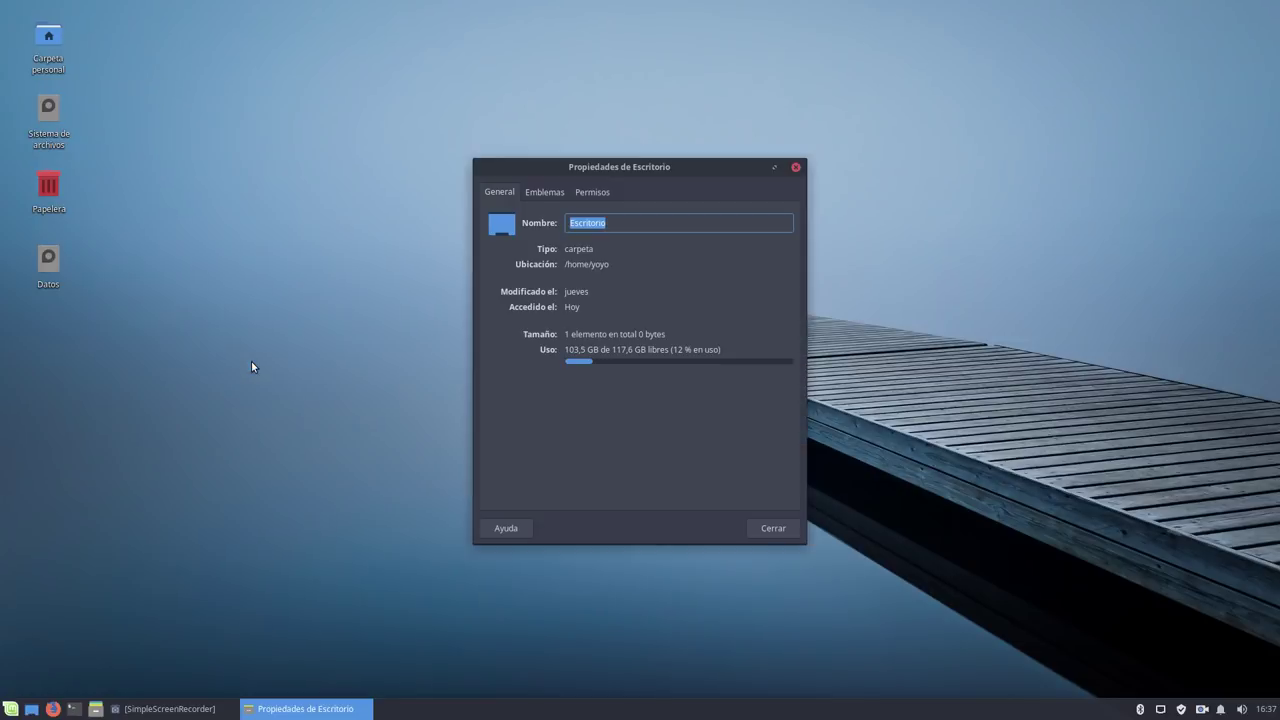
pyautogui.click(762, 523)
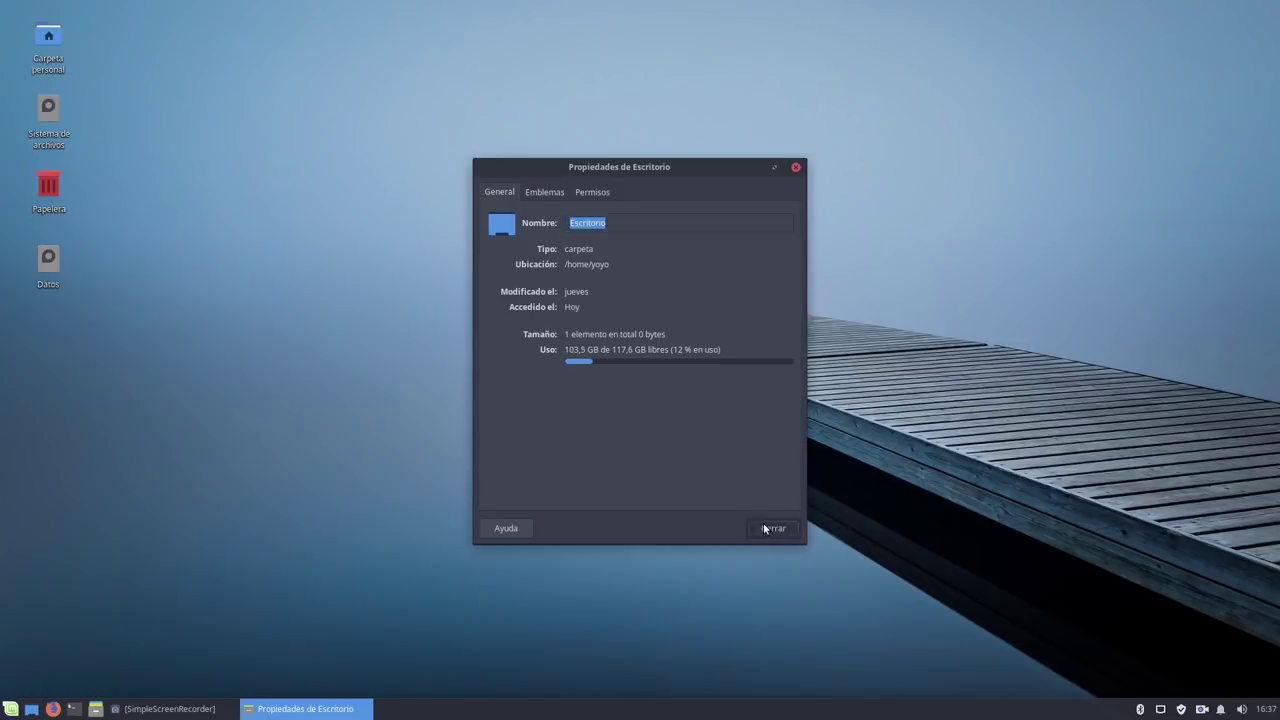
# Browse the application menu's categories from Usadas recientemente through Sistema and return to Oficina to examine the installed programs.
pyautogui.click(11, 709)
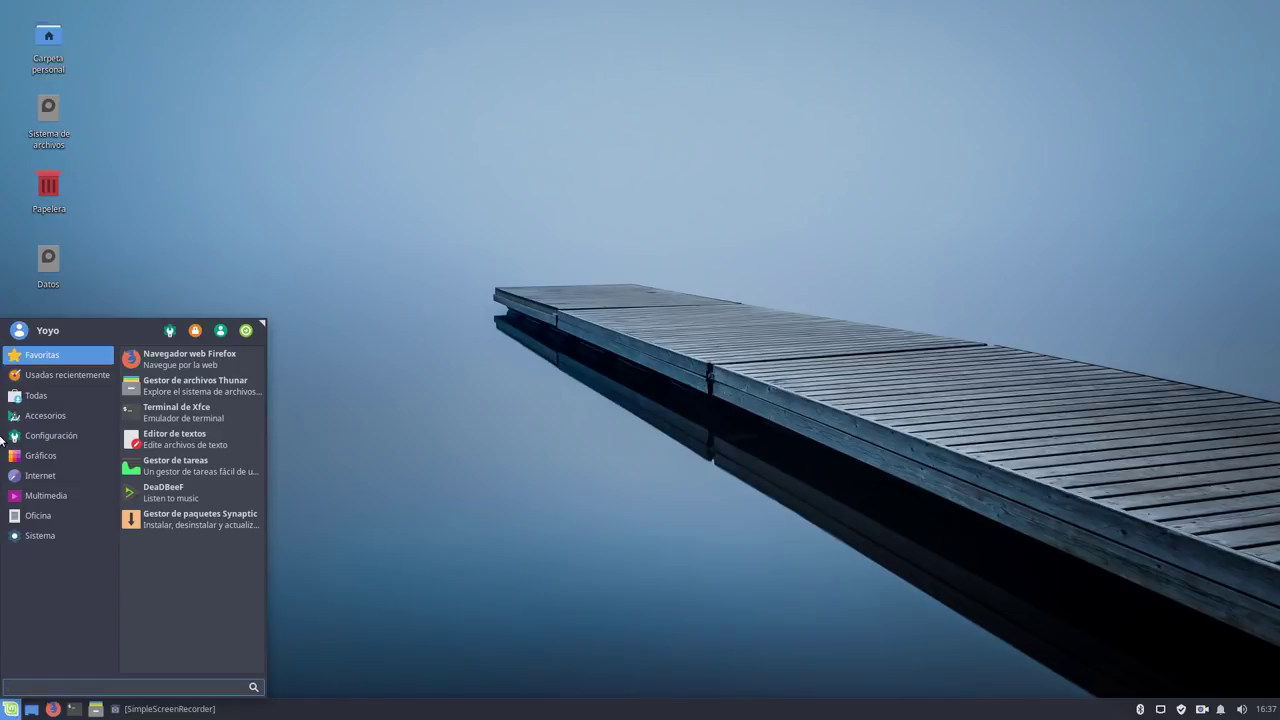
pyautogui.click(64, 378)
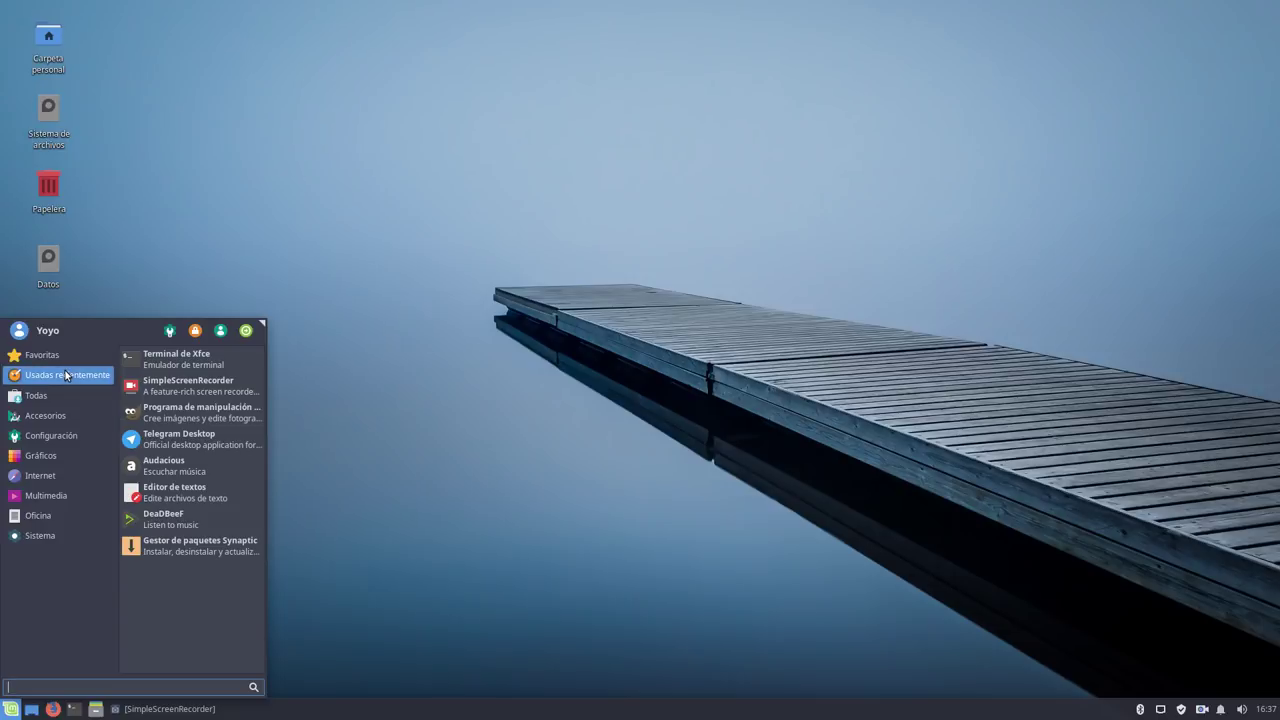
pyautogui.click(60, 394)
pyautogui.click(58, 415)
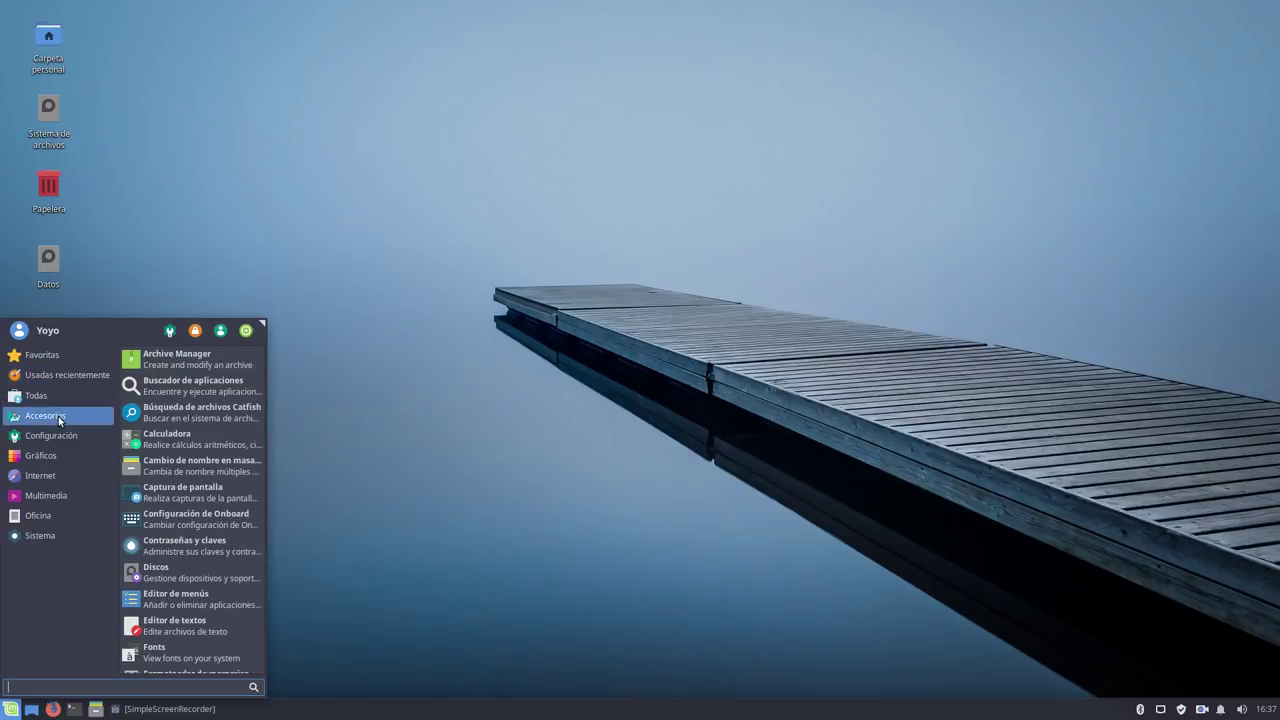
pyautogui.click(58, 435)
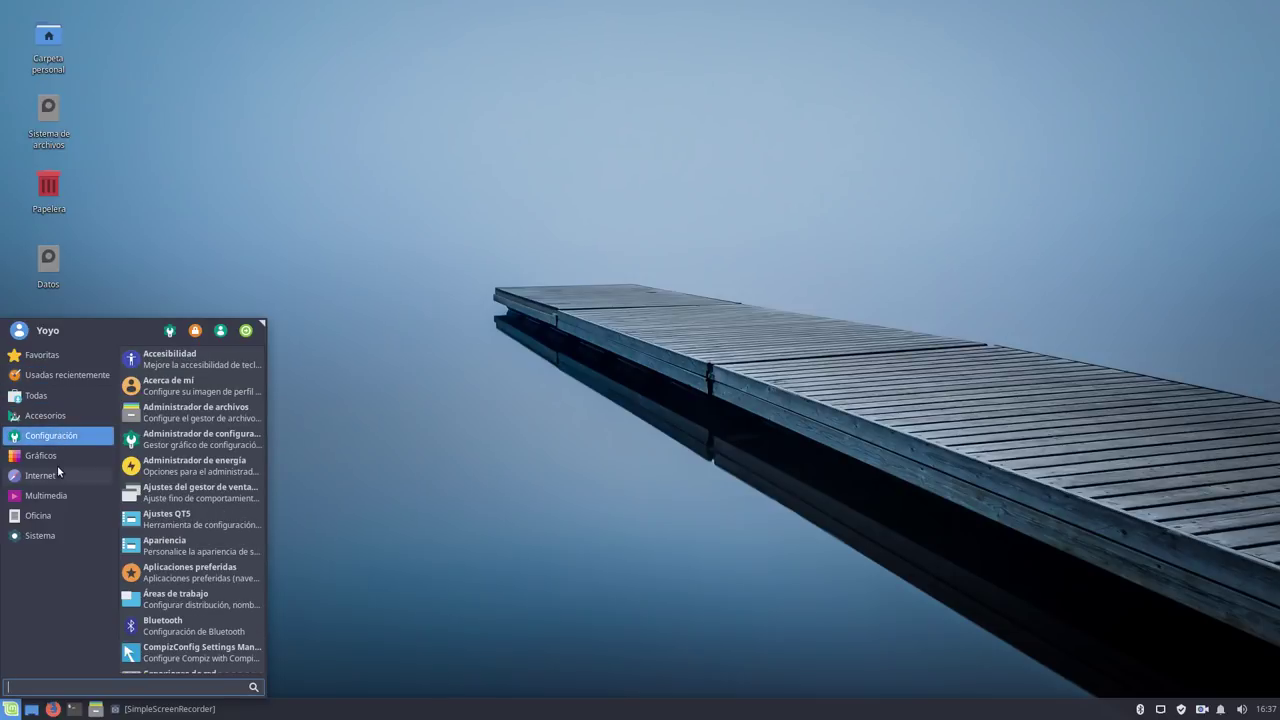
pyautogui.click(52, 457)
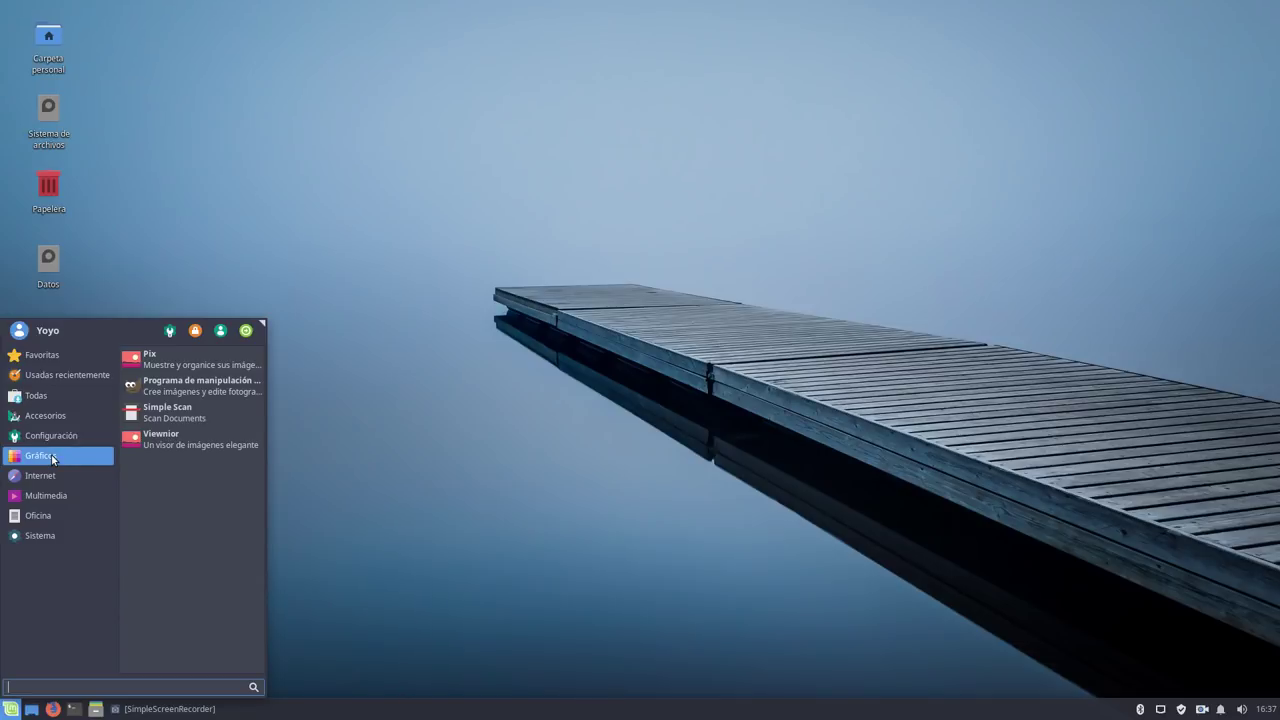
pyautogui.click(57, 477)
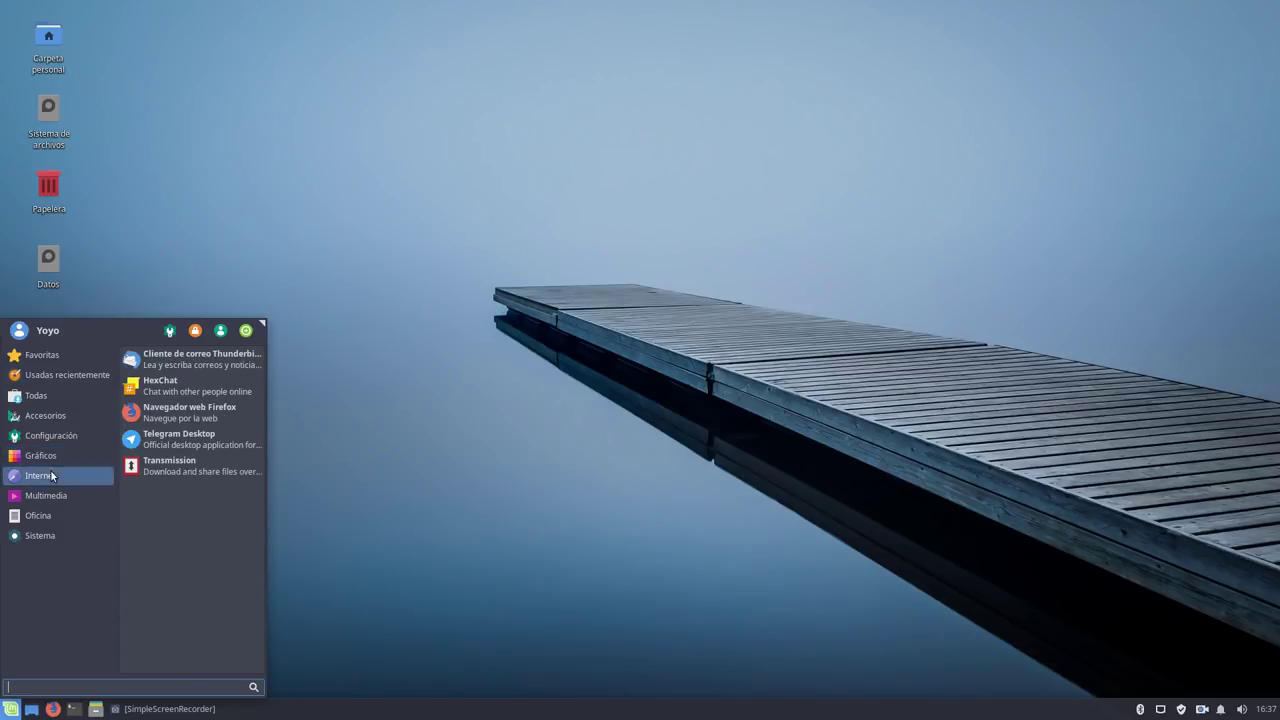
pyautogui.click(72, 497)
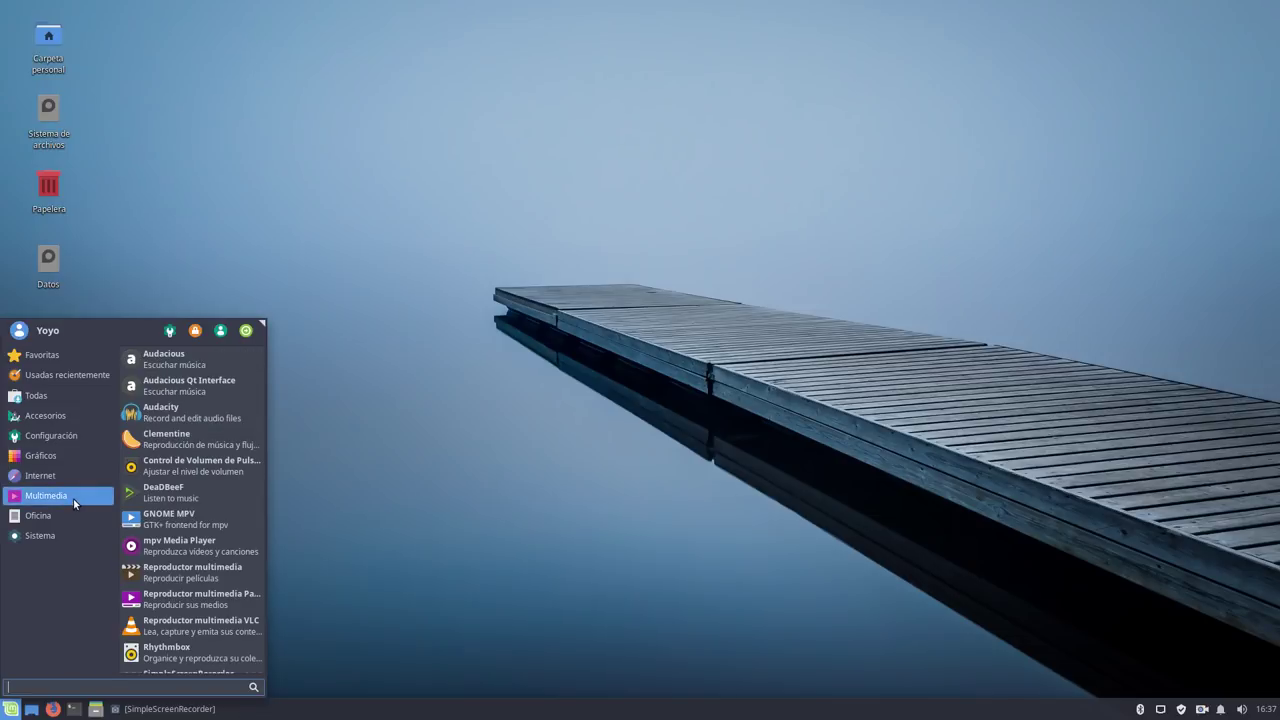
pyautogui.click(74, 517)
pyautogui.click(64, 538)
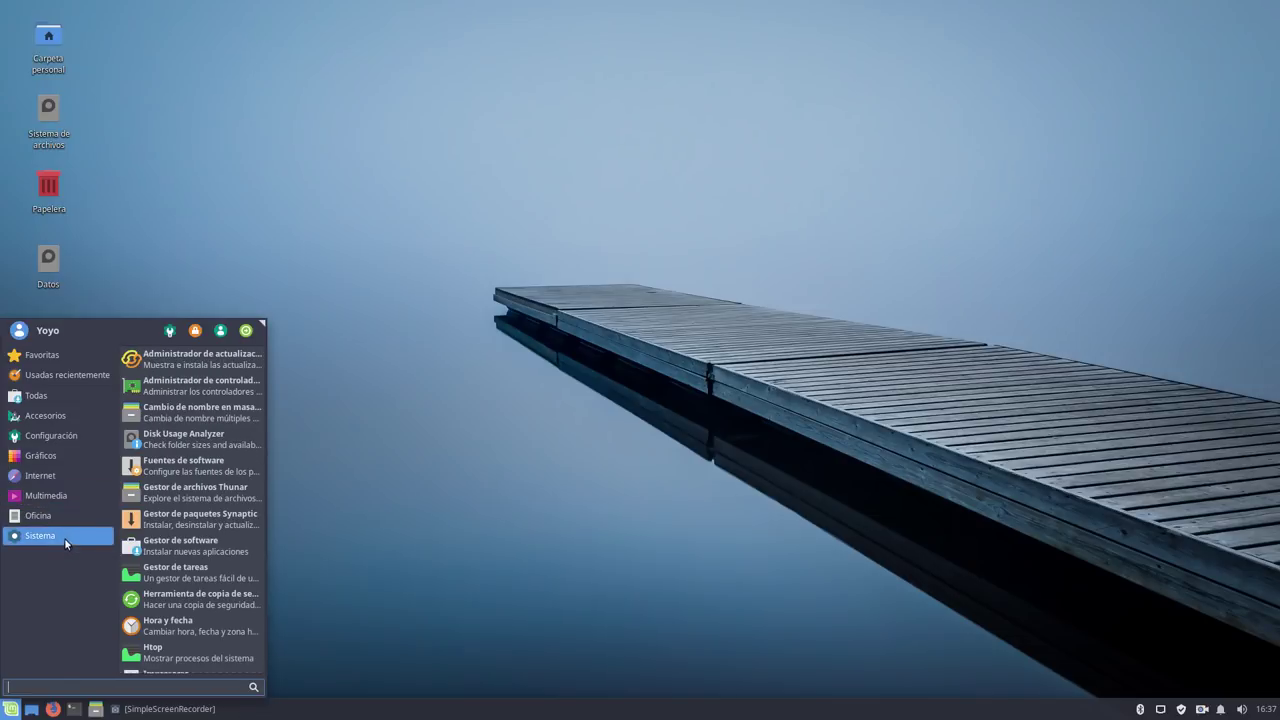
pyautogui.click(82, 516)
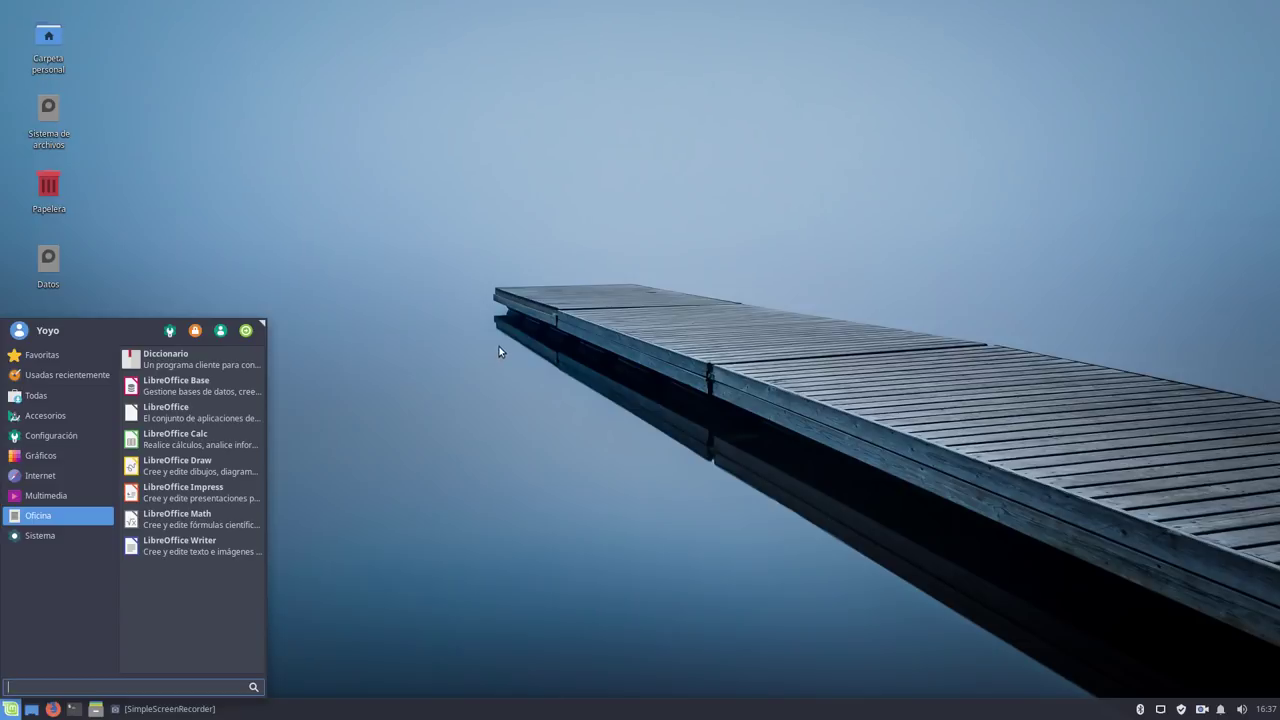
# Review the Favoritas, Configuración, Oficina, Internet and Multimedia categories again, look through the full Multimedia list, and dismiss the application menu.
pyautogui.click(42, 355)
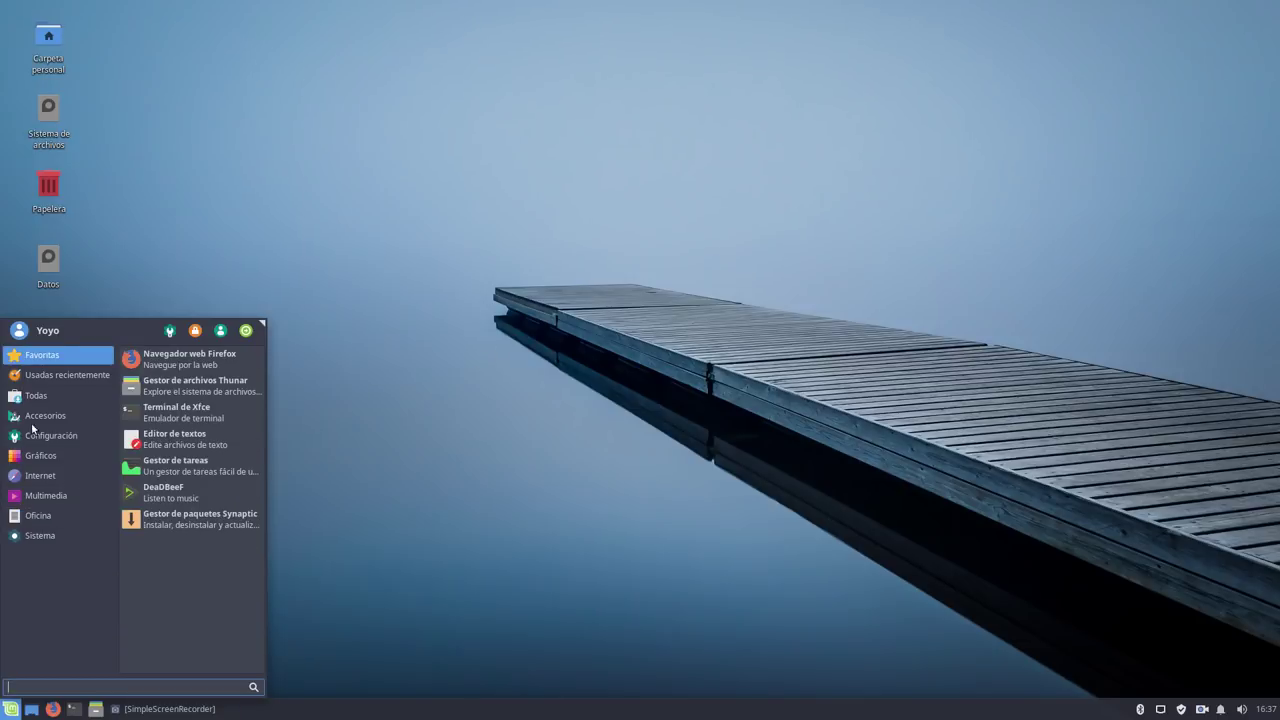
pyautogui.click(37, 475)
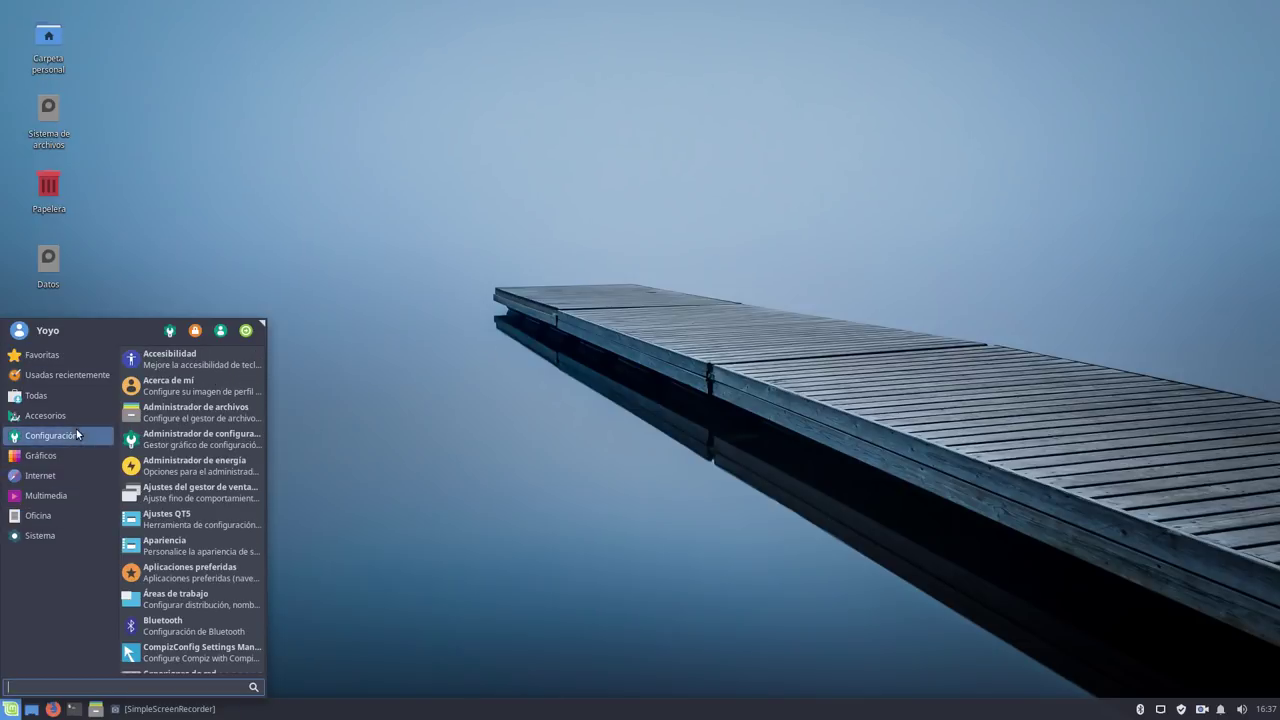
pyautogui.click(40, 515)
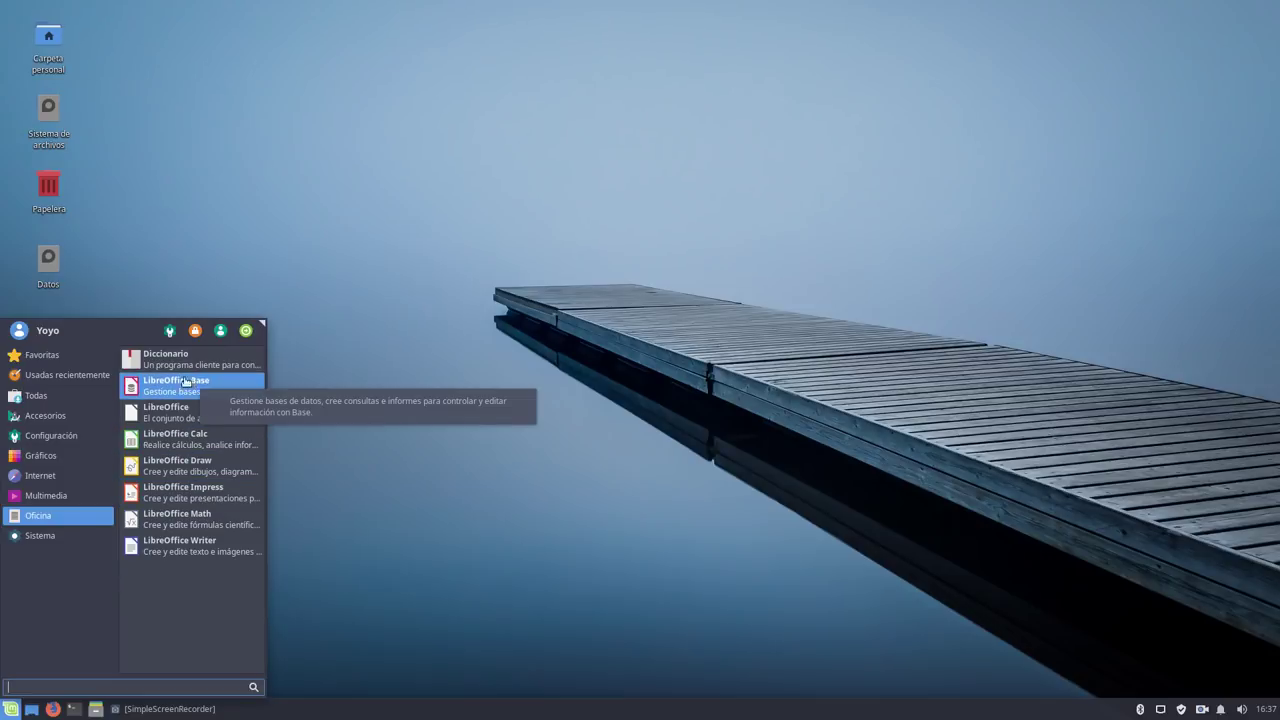
pyautogui.moveTo(45, 476)
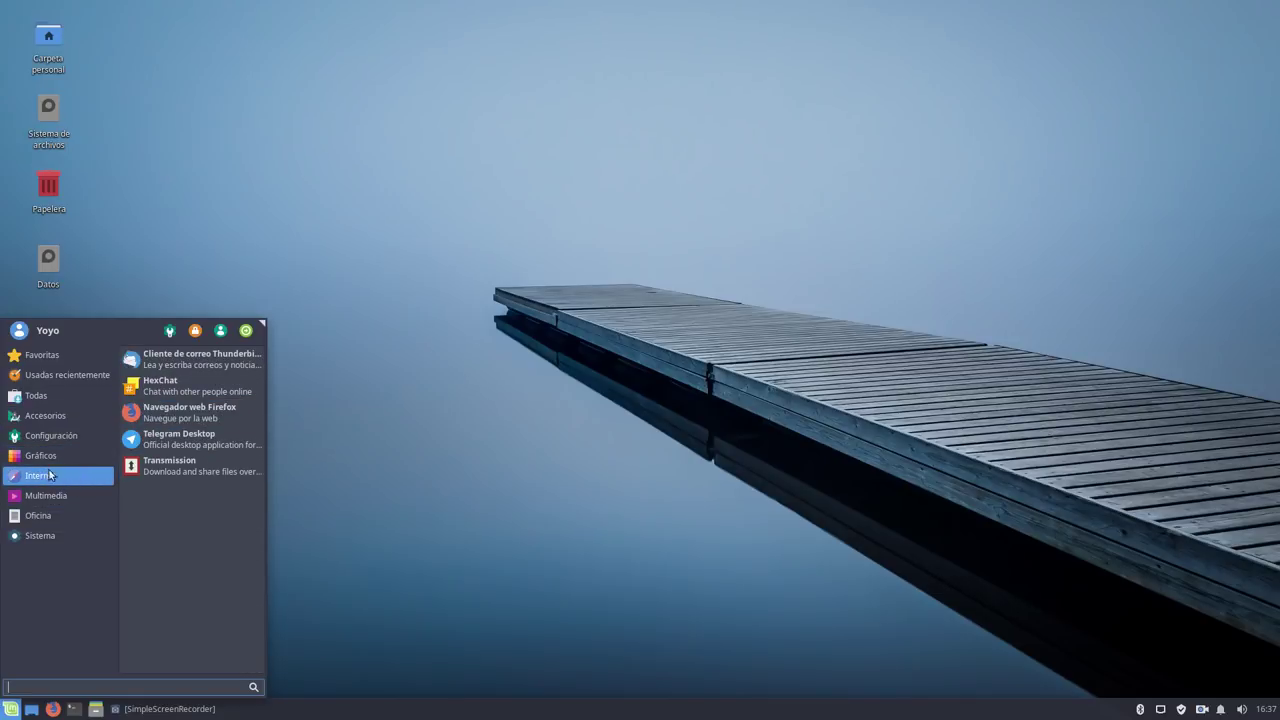
pyautogui.moveTo(54, 497)
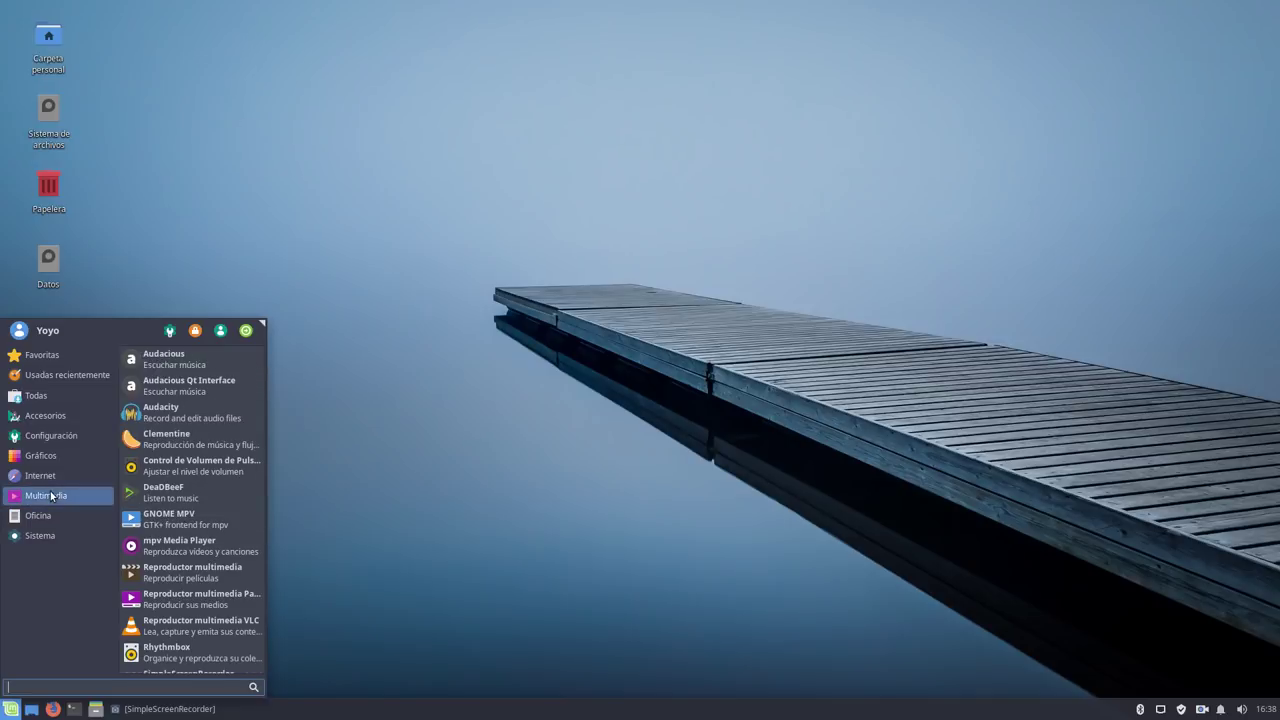
pyautogui.scroll(-1, 175, 478)
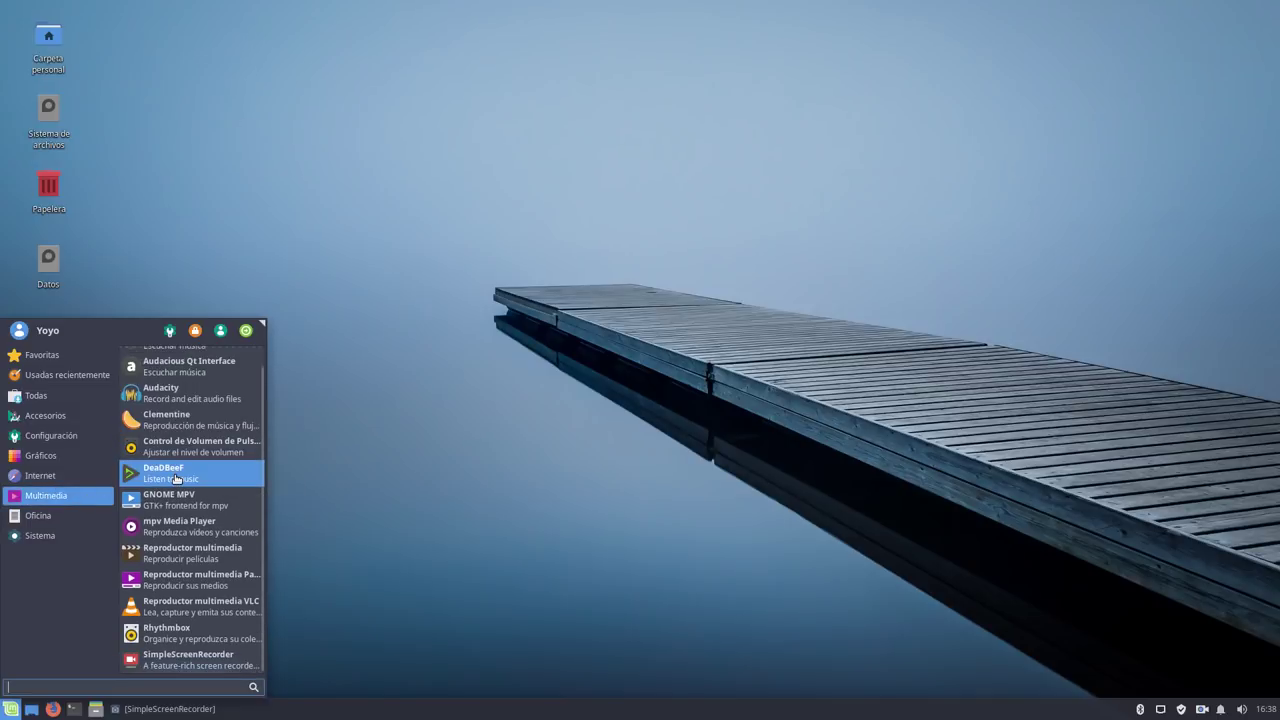
pyautogui.scroll(1, 178, 479)
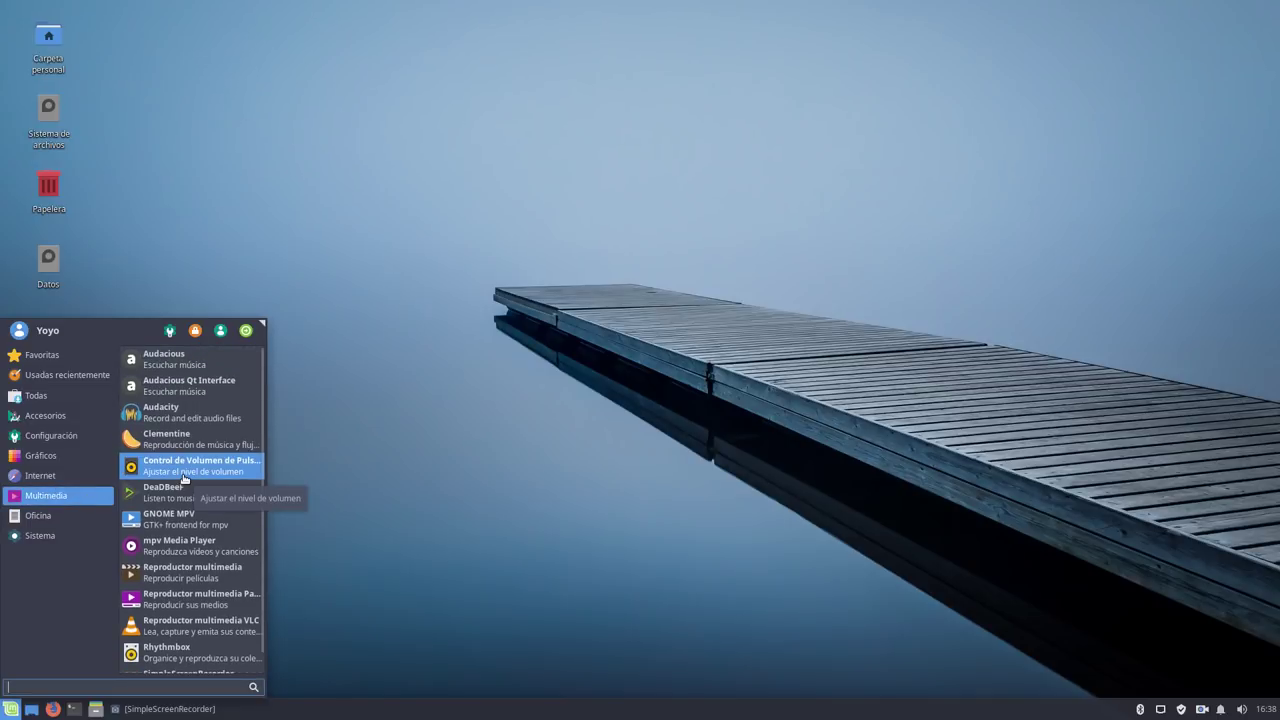
pyautogui.click(350, 390)
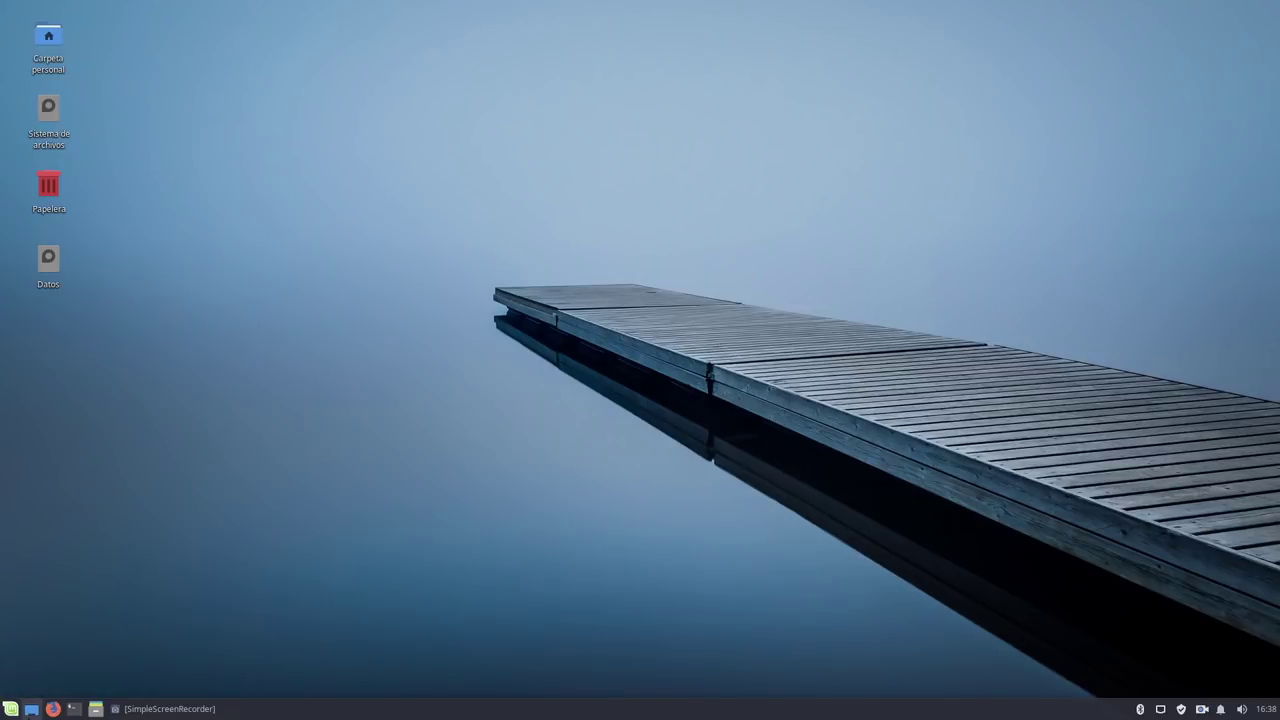
# Launch the Synaptic package manager, authenticate with the account password, and restore its window from maximized to a smaller size.
pyautogui.click(10, 708)
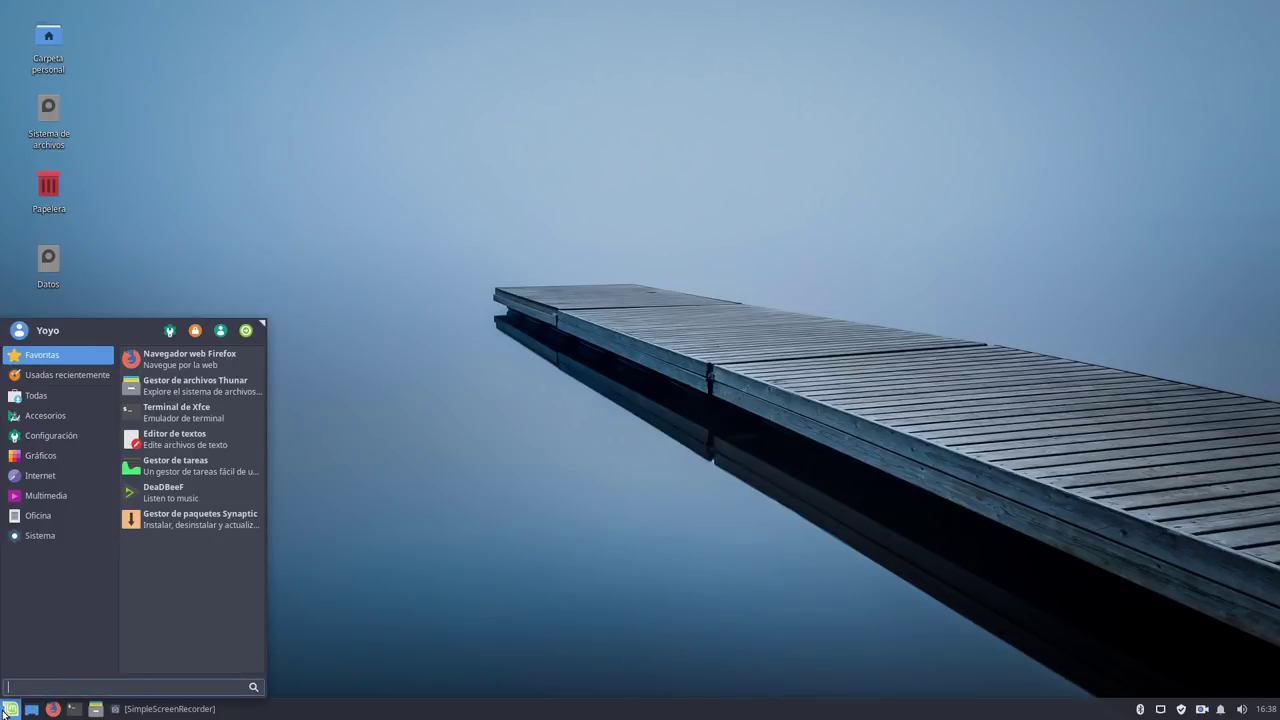
pyautogui.click(175, 518)
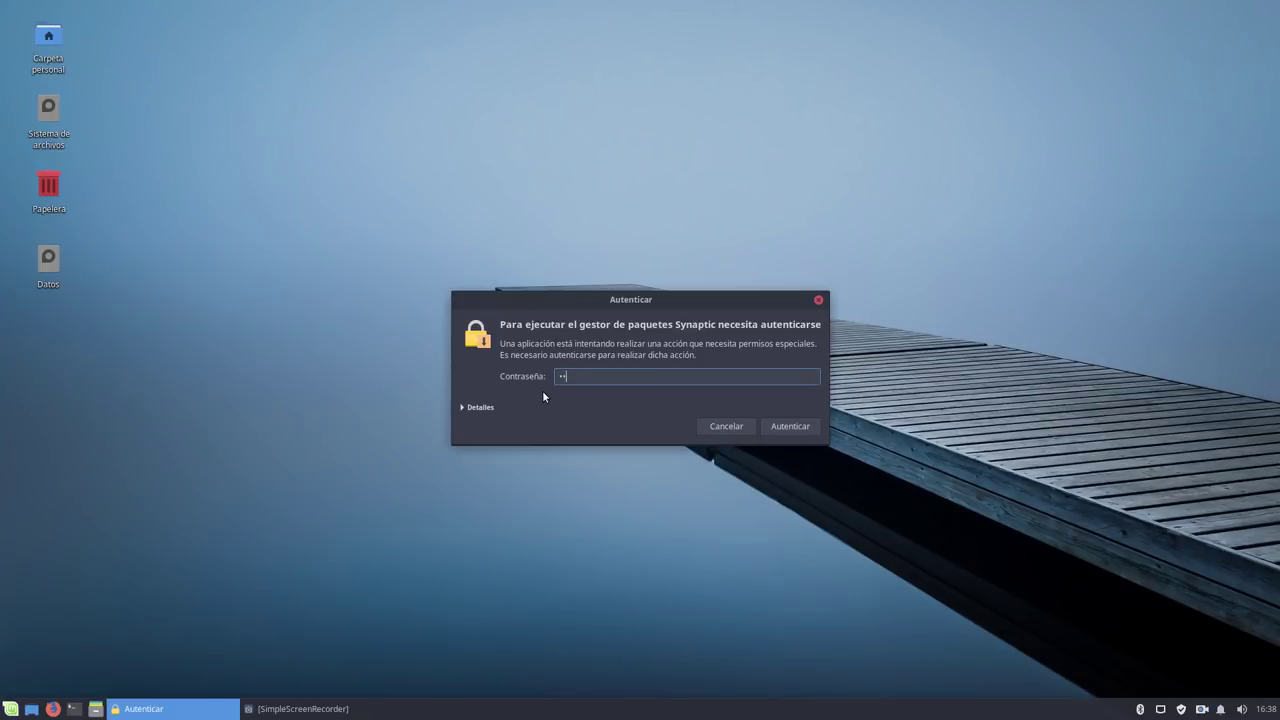
pyautogui.write('•••••••')
pyautogui.press('Return')
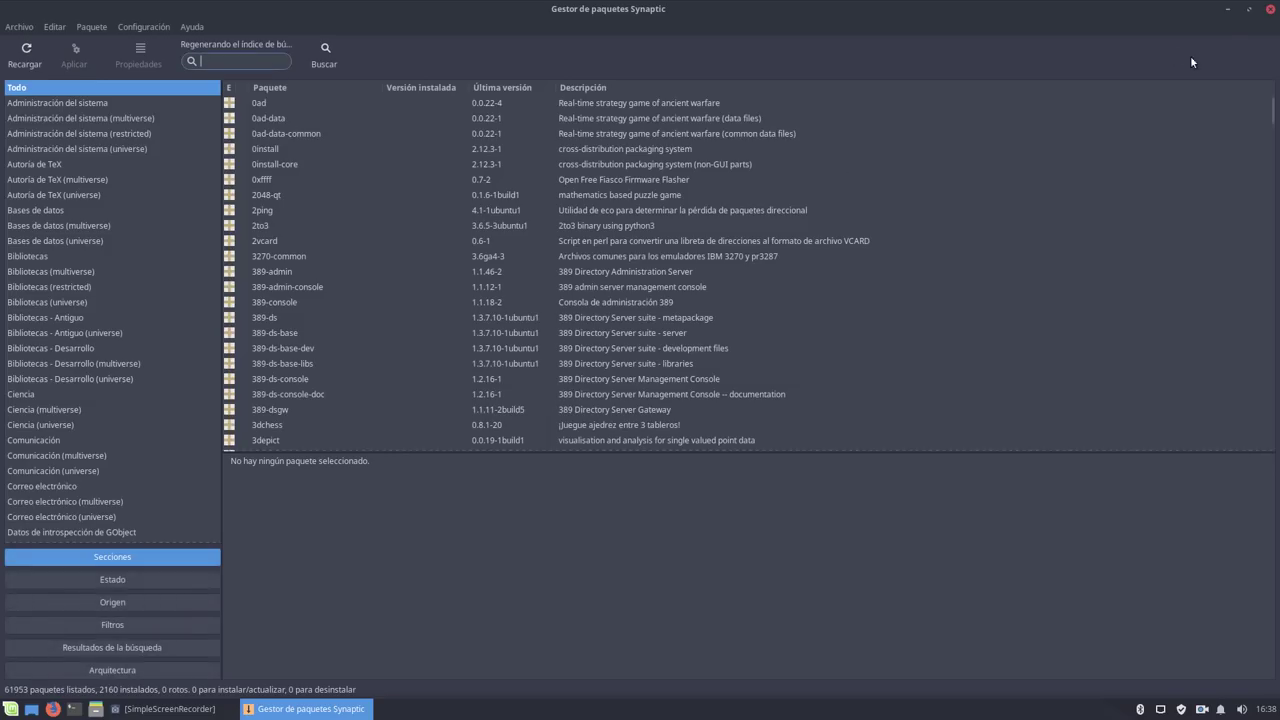
pyautogui.click(1248, 8)
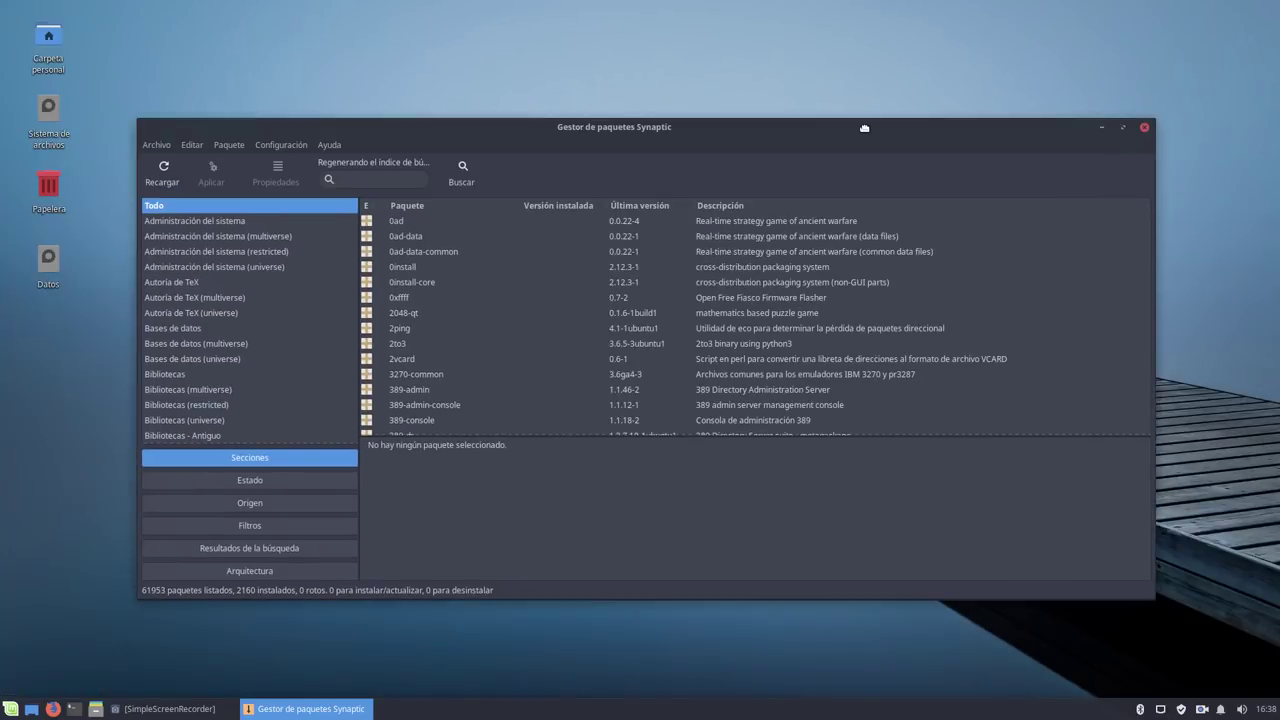
# View Synaptic's version and licence information and close the About dialog.
pyautogui.click(329, 145)
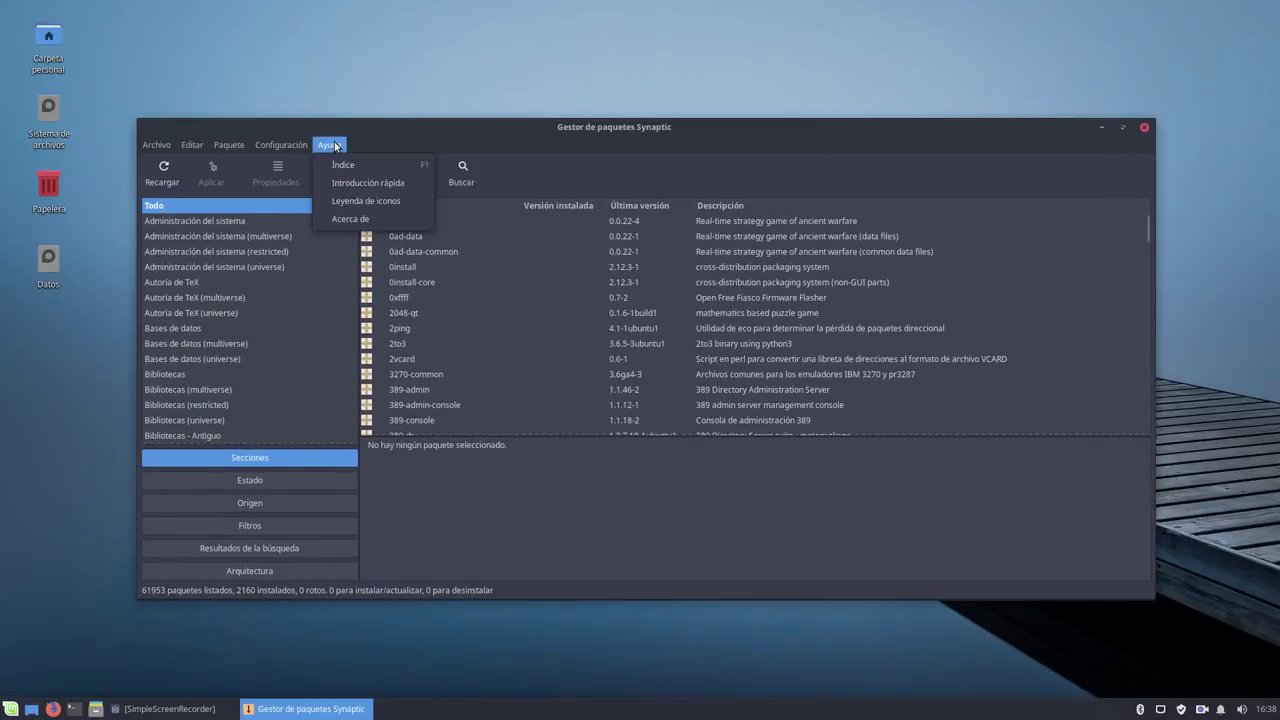
pyautogui.click(350, 218)
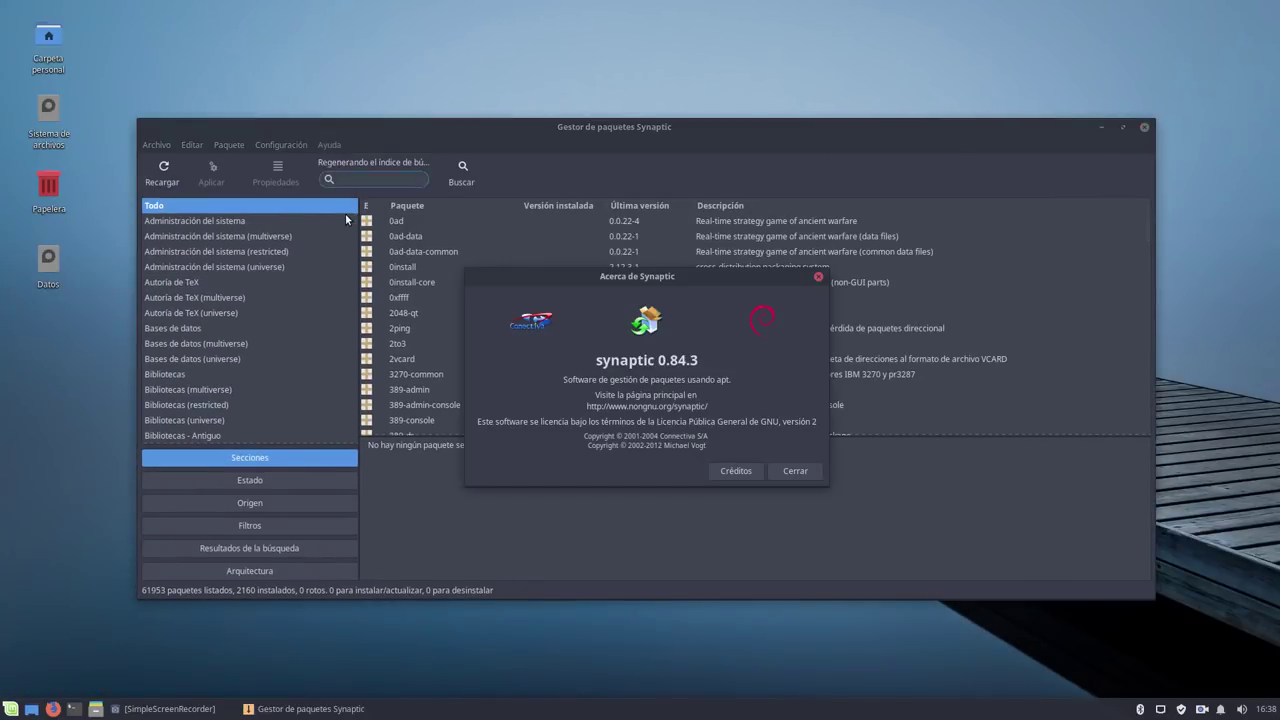
pyautogui.click(776, 465)
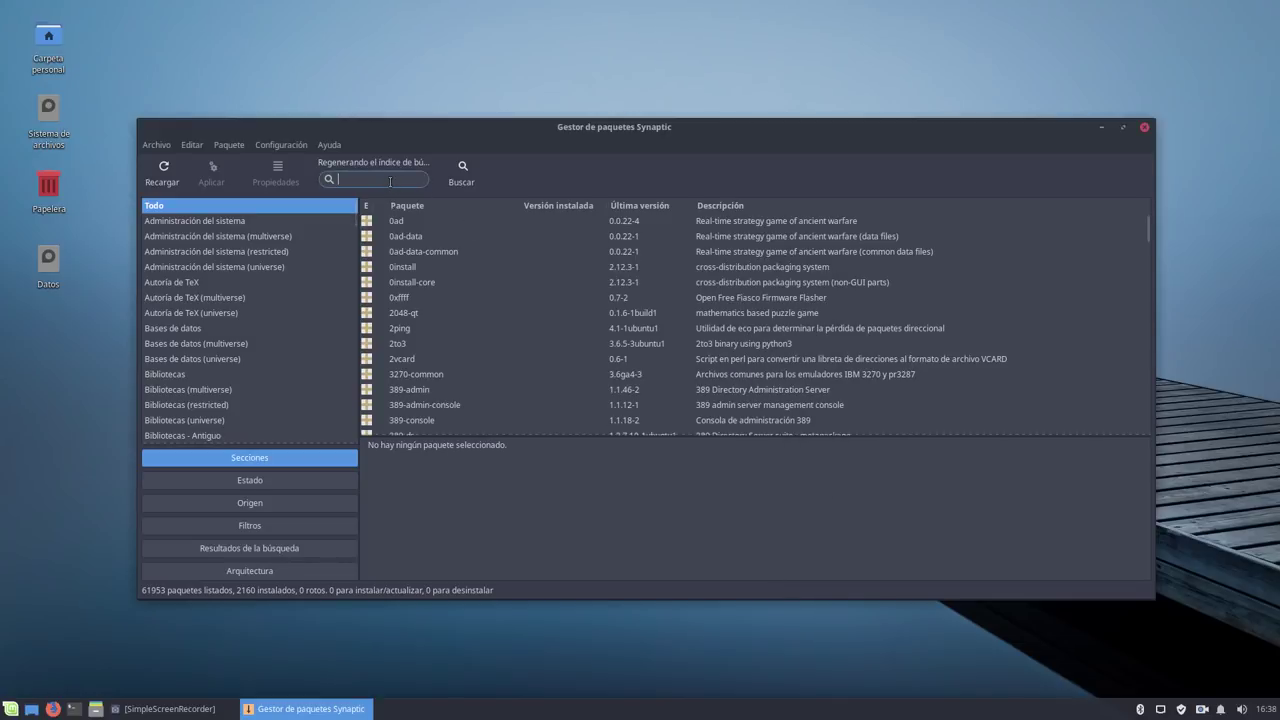
# Filter Synaptic's package list with the quick search "kk" and close the package manager.
pyautogui.write('kk')
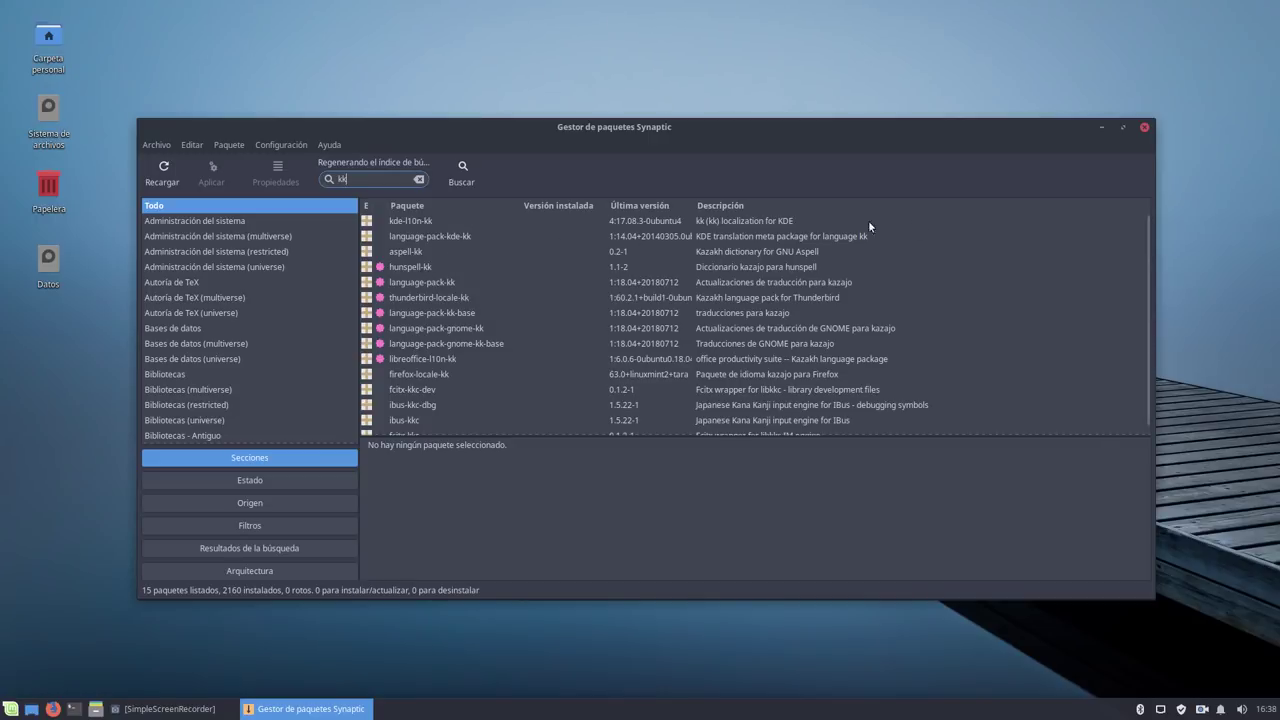
pyautogui.click(1144, 127)
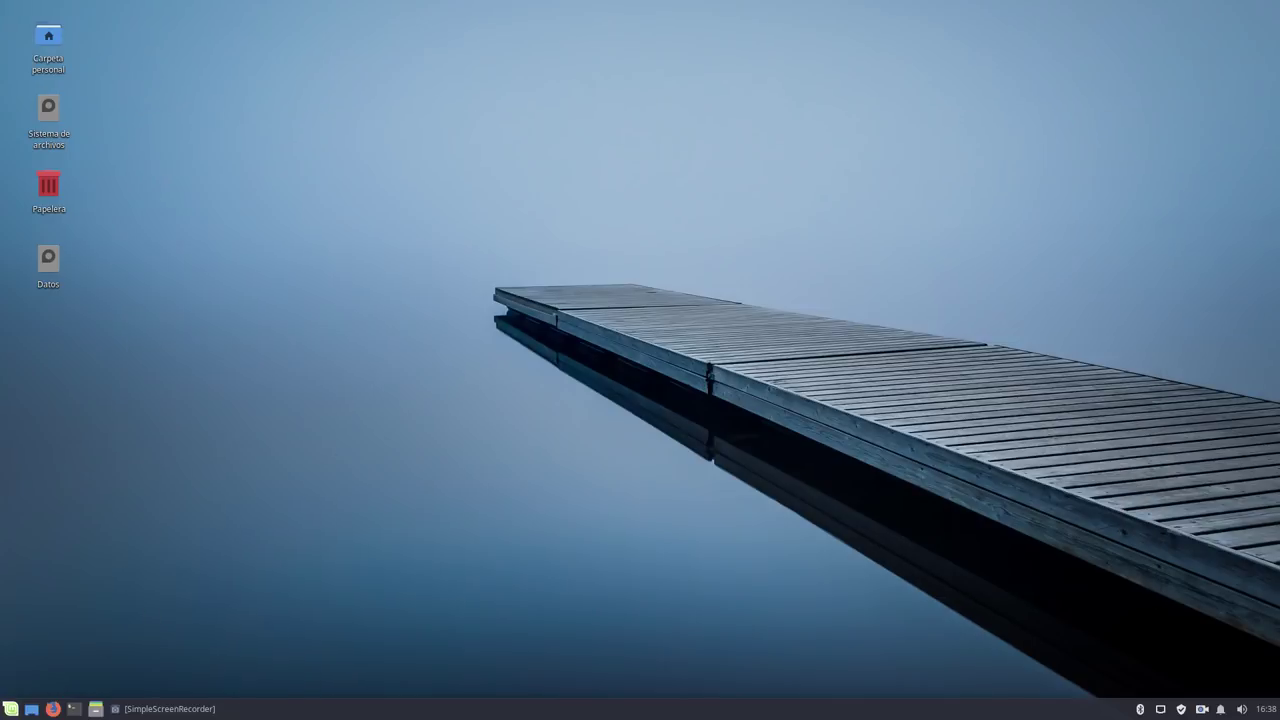
# Launch Gestor de software from the Sistema applications, and move and enlarge its window to fill most of the desktop.
pyautogui.click(10, 709)
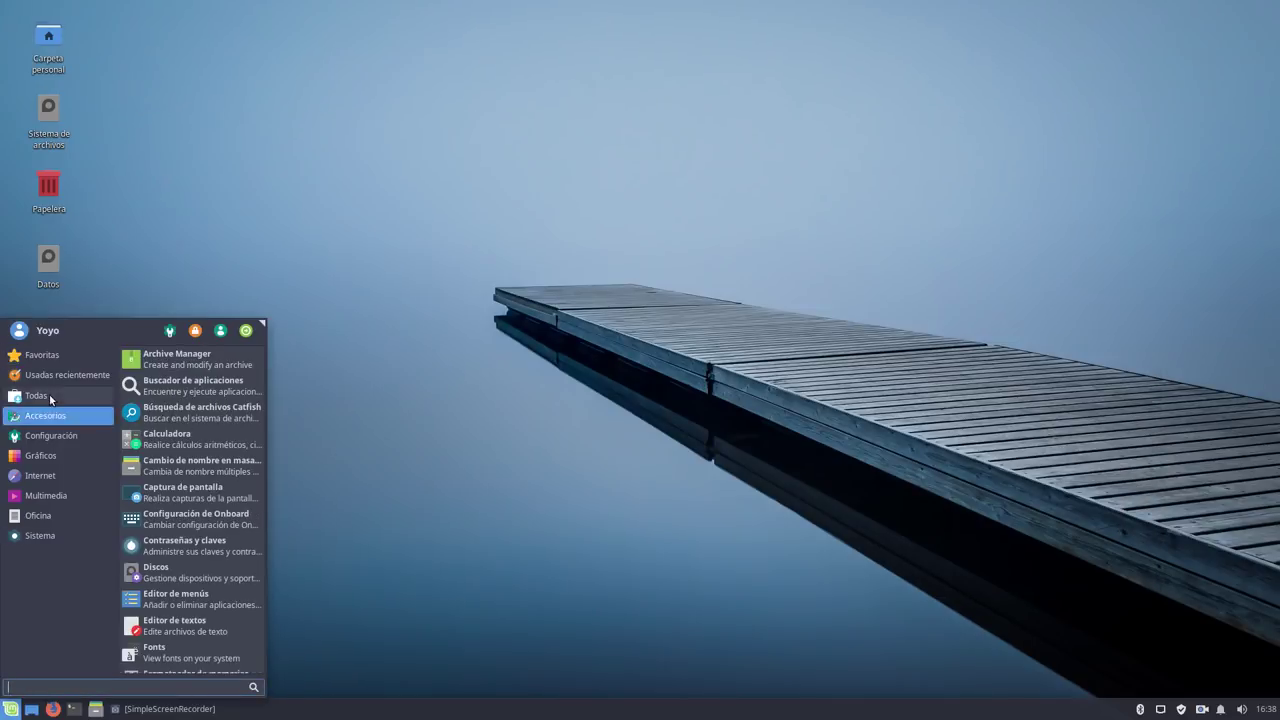
pyautogui.moveTo(47, 389)
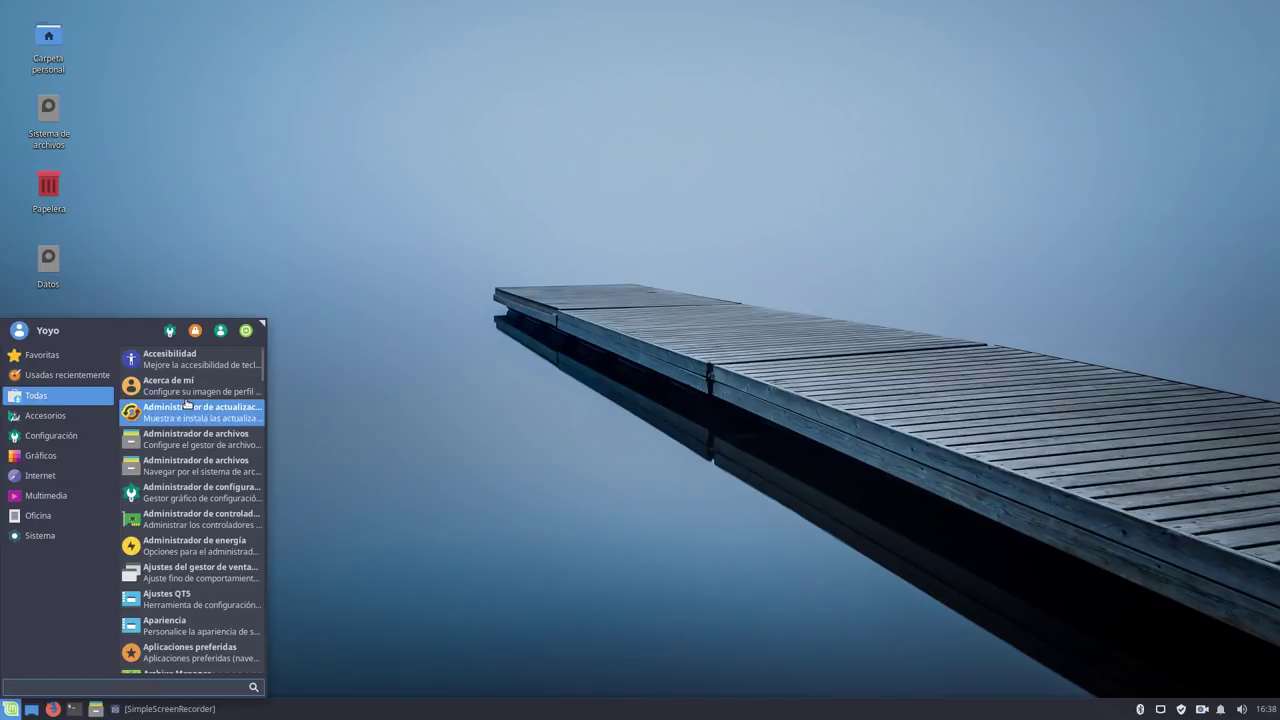
pyautogui.moveTo(78, 373)
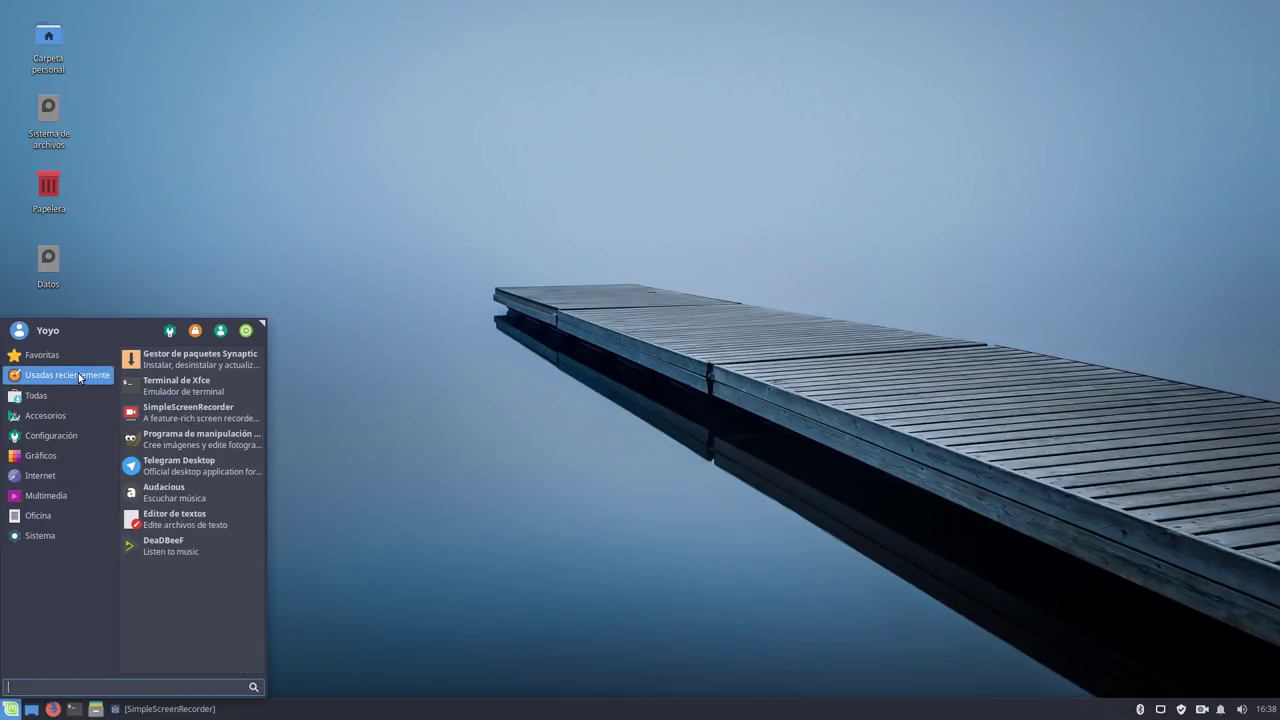
pyautogui.moveTo(48, 499)
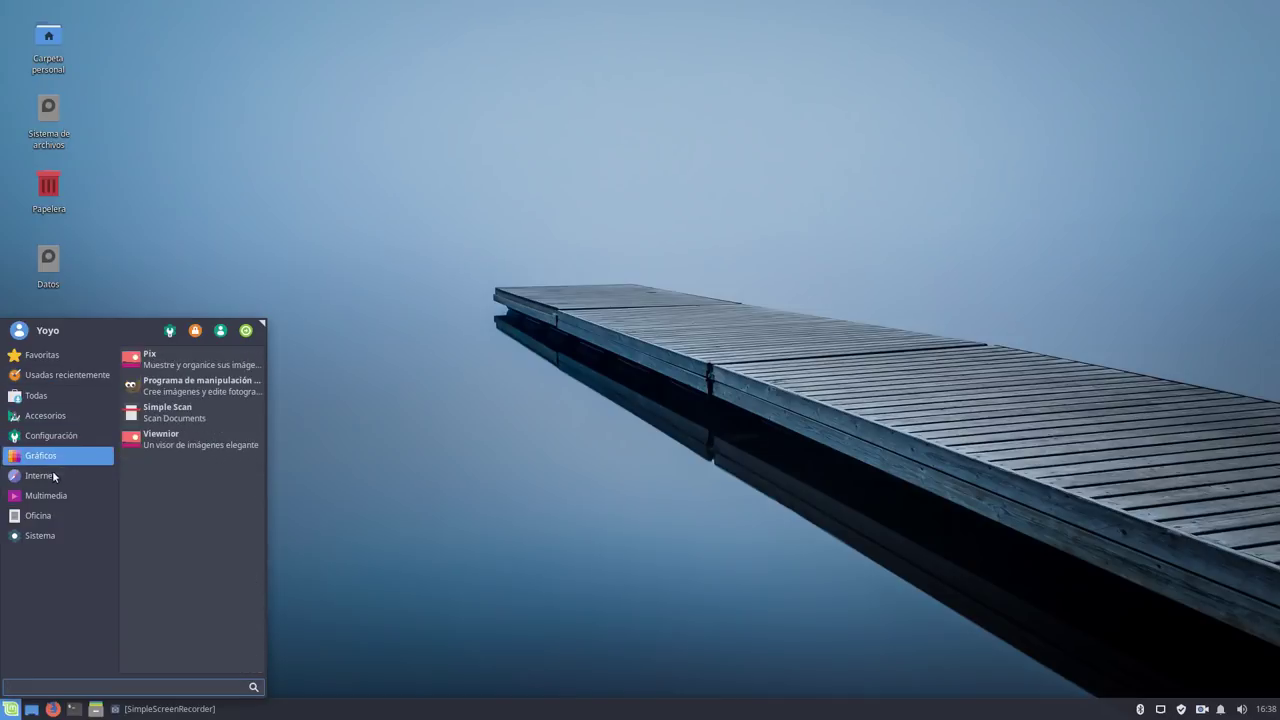
pyautogui.moveTo(46, 527)
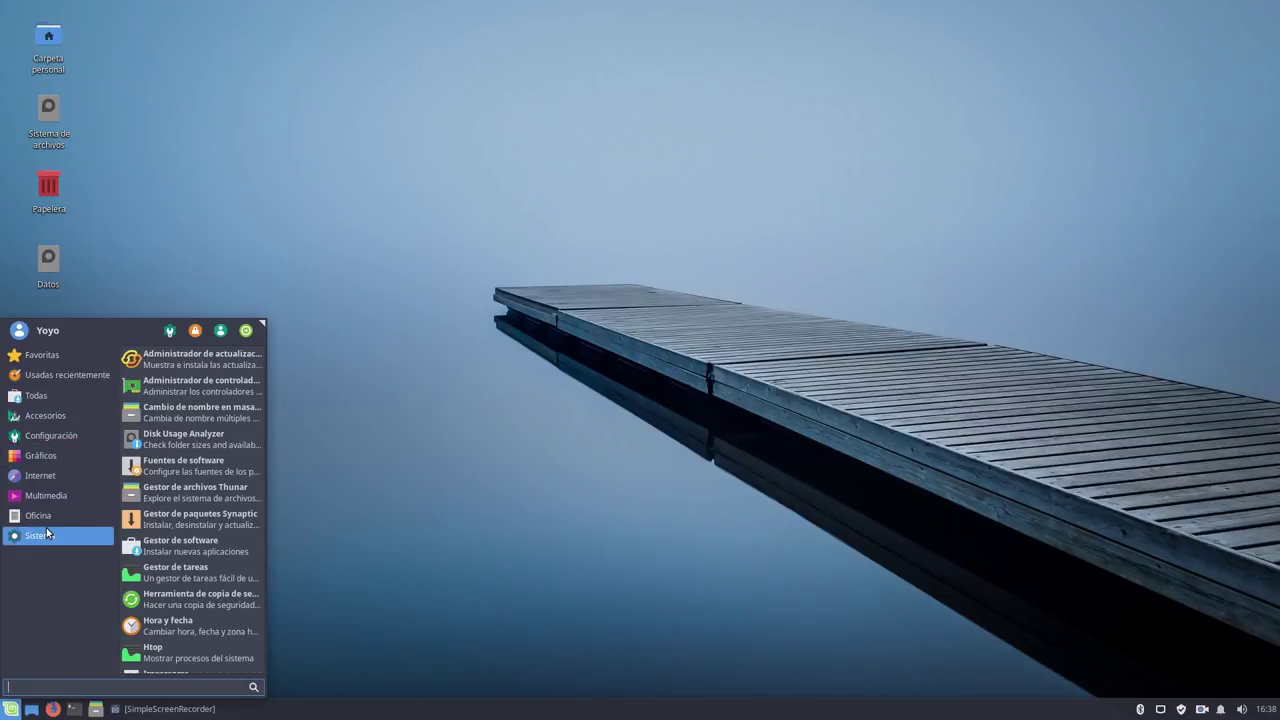
pyautogui.click(161, 545)
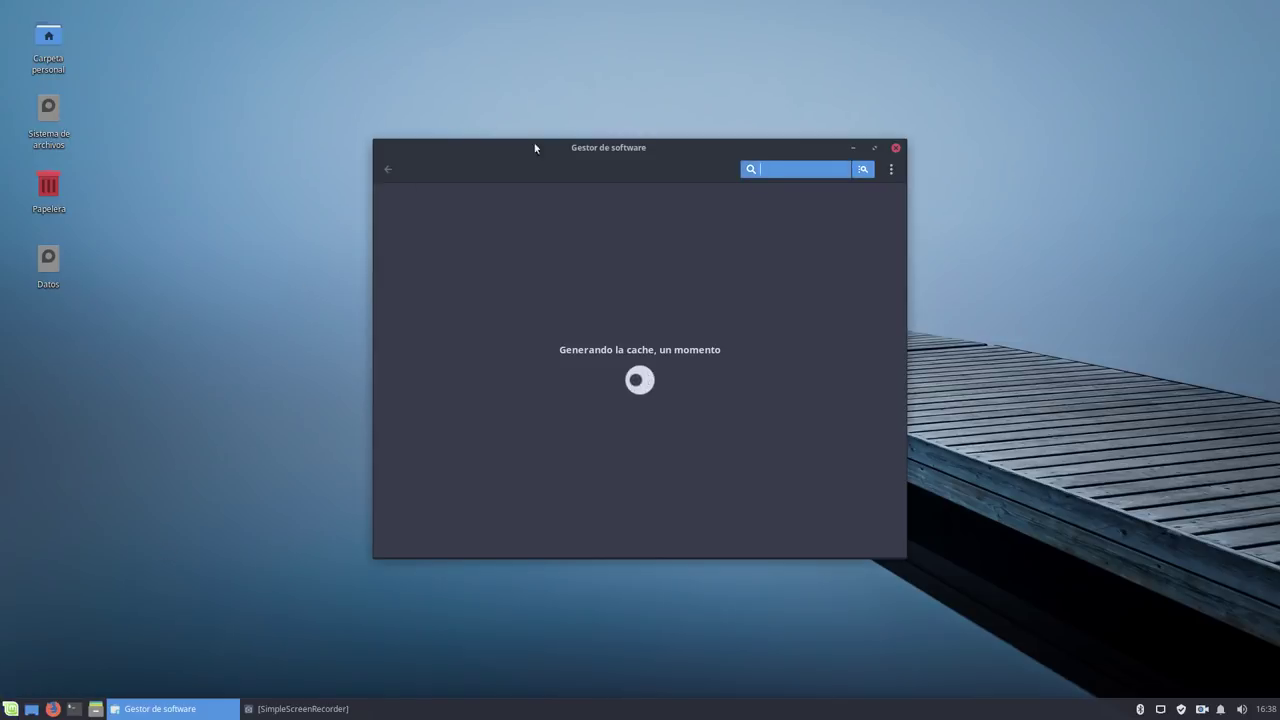
pyautogui.moveTo(587, 160); pyautogui.dragTo(398, 103)
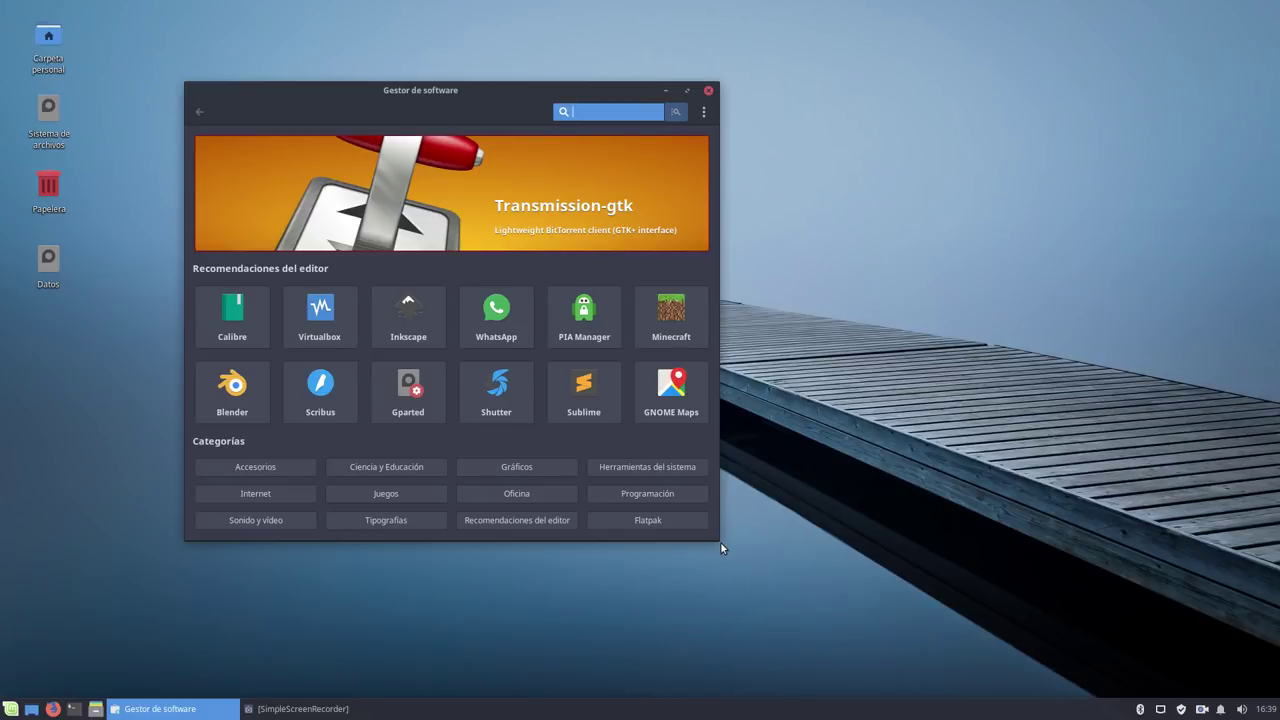
pyautogui.moveTo(667, 90); pyautogui.dragTo(1188, 77)
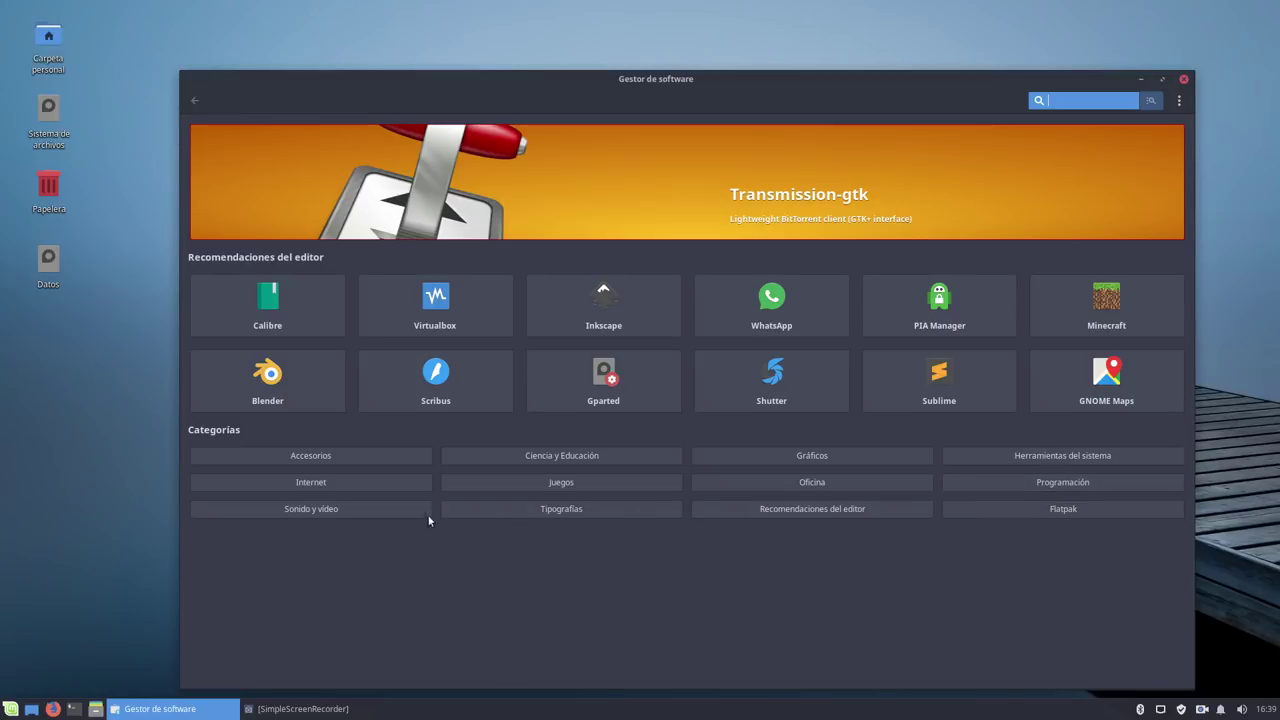
# Browse the software manager's Internet application list and return to its start page.
pyautogui.click(318, 486)
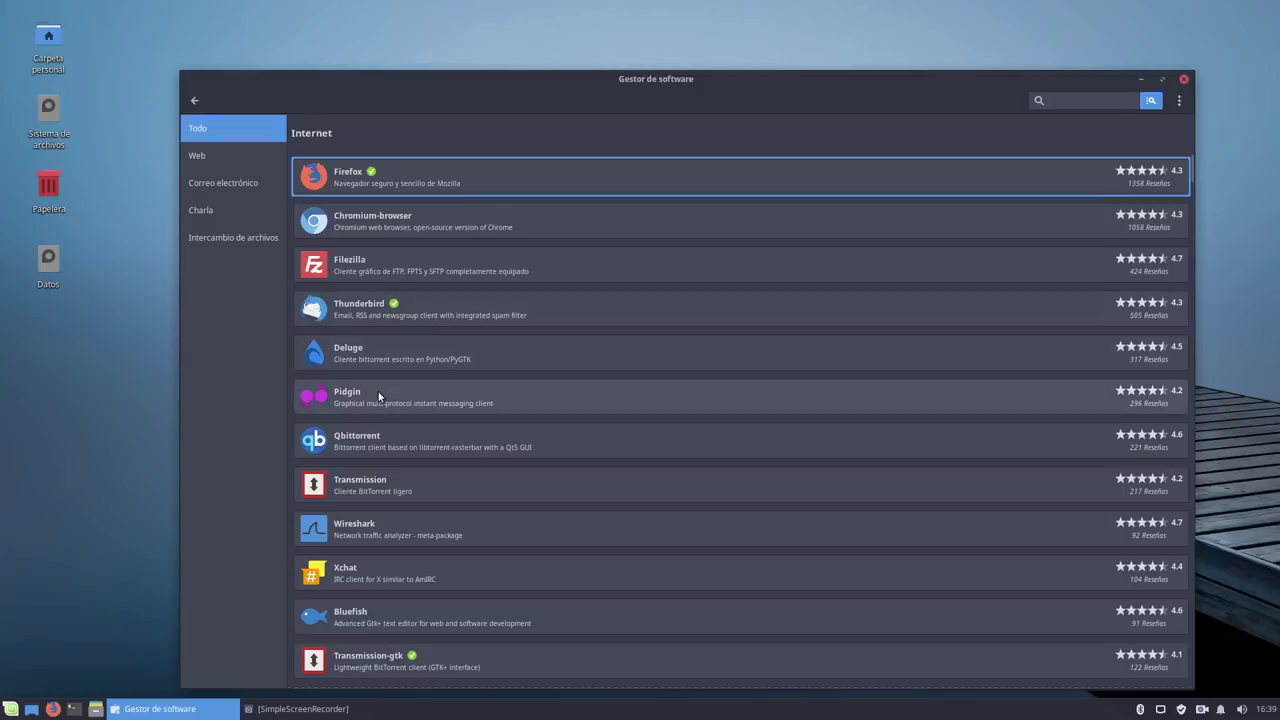
pyautogui.scroll(-10, 391, 427)
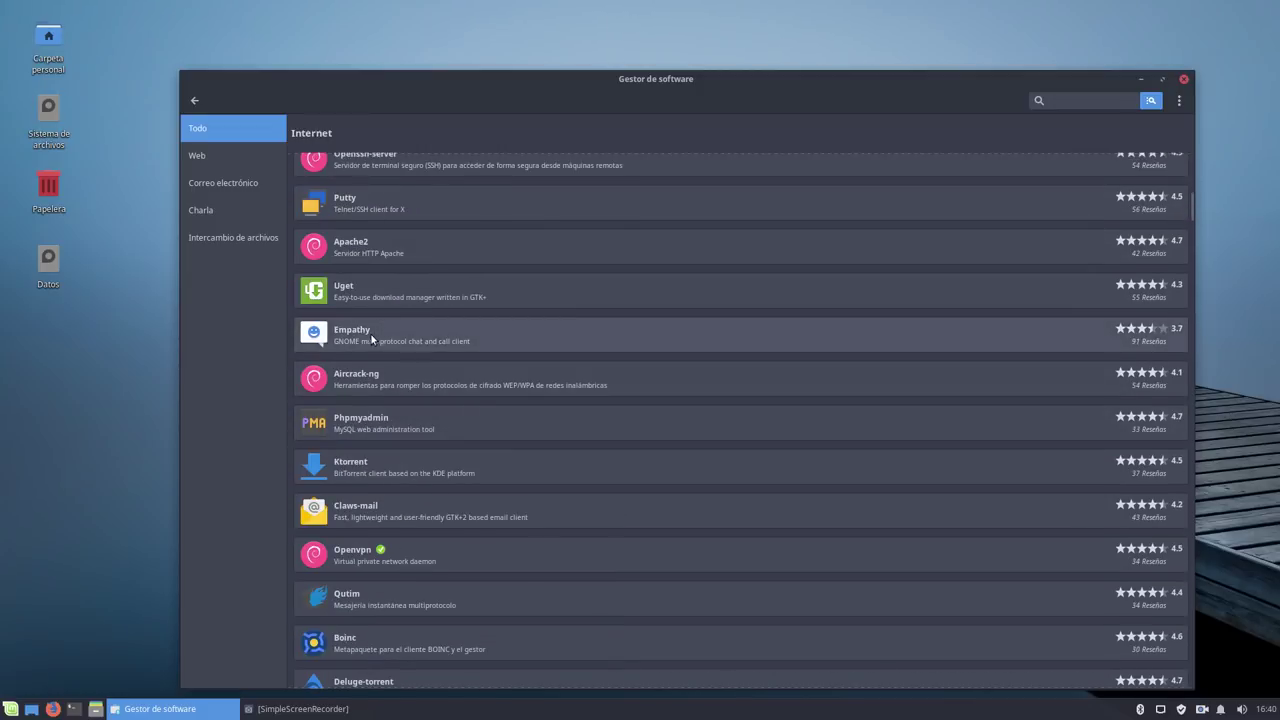
pyautogui.click(194, 100)
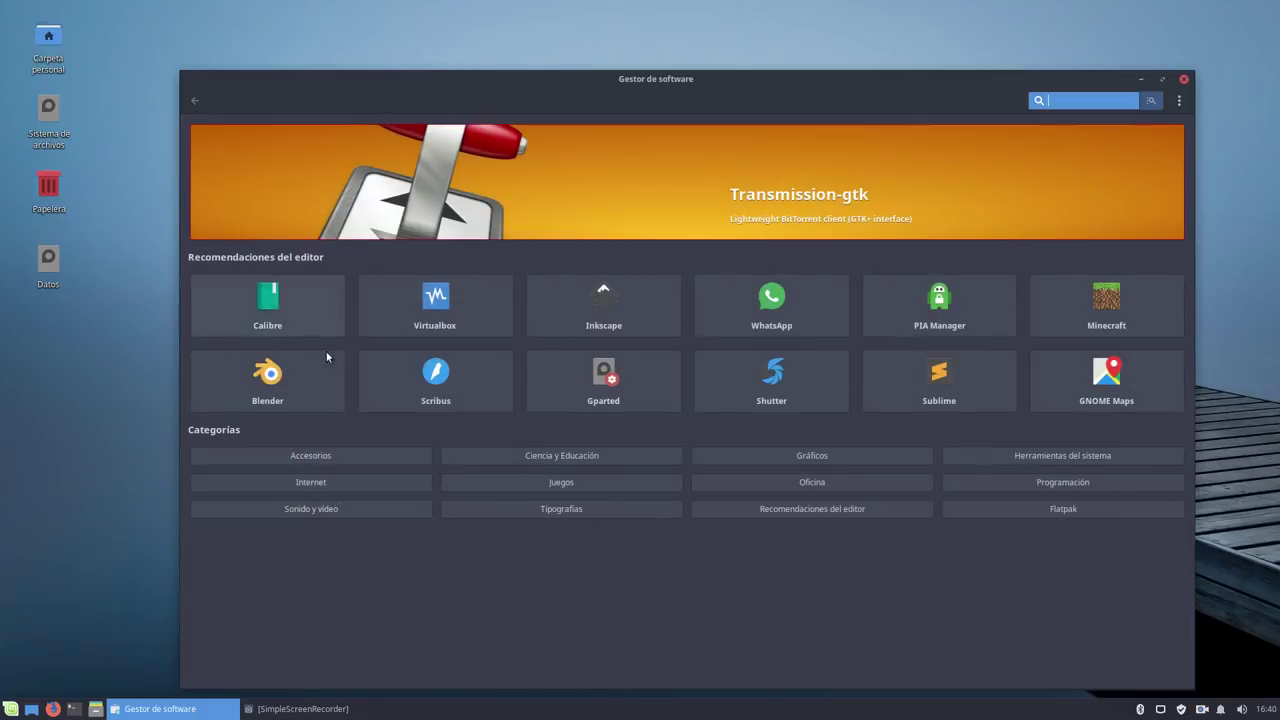
# Browse the software manager's Sonido y vídeo and Gráficos application lists, and close the software manager.
pyautogui.click(315, 510)
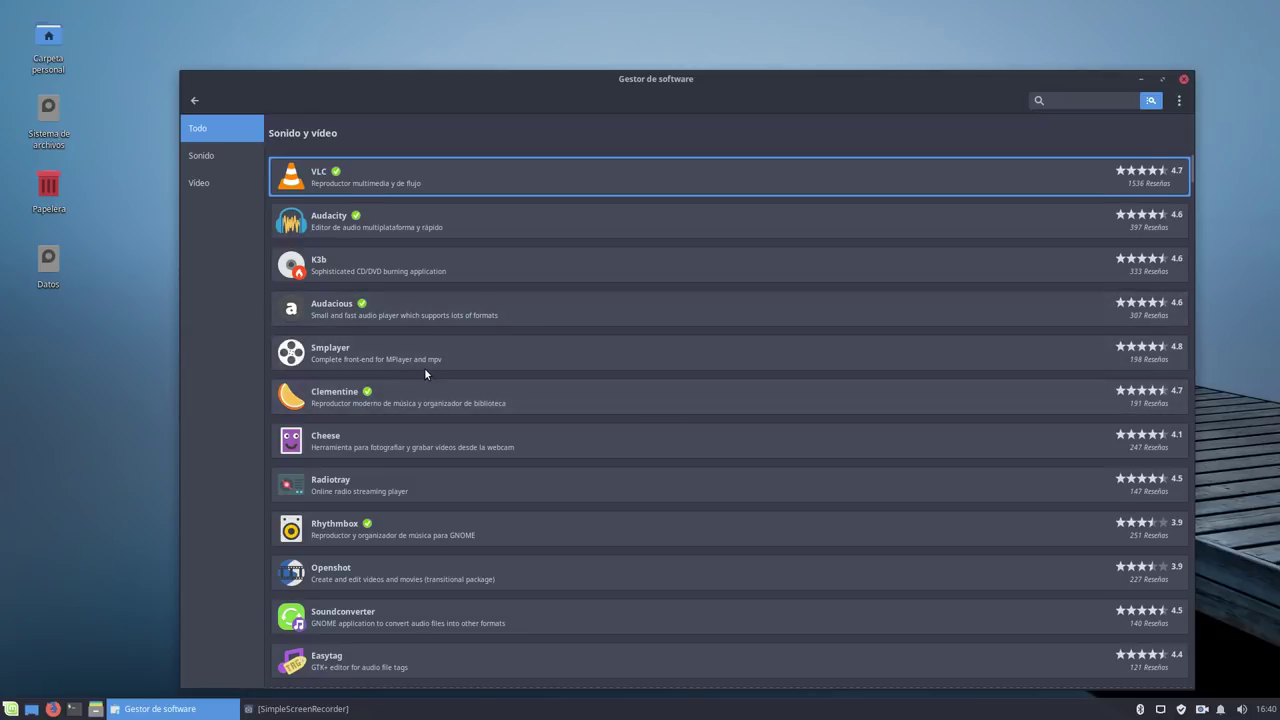
pyautogui.scroll(-15, 425, 372)
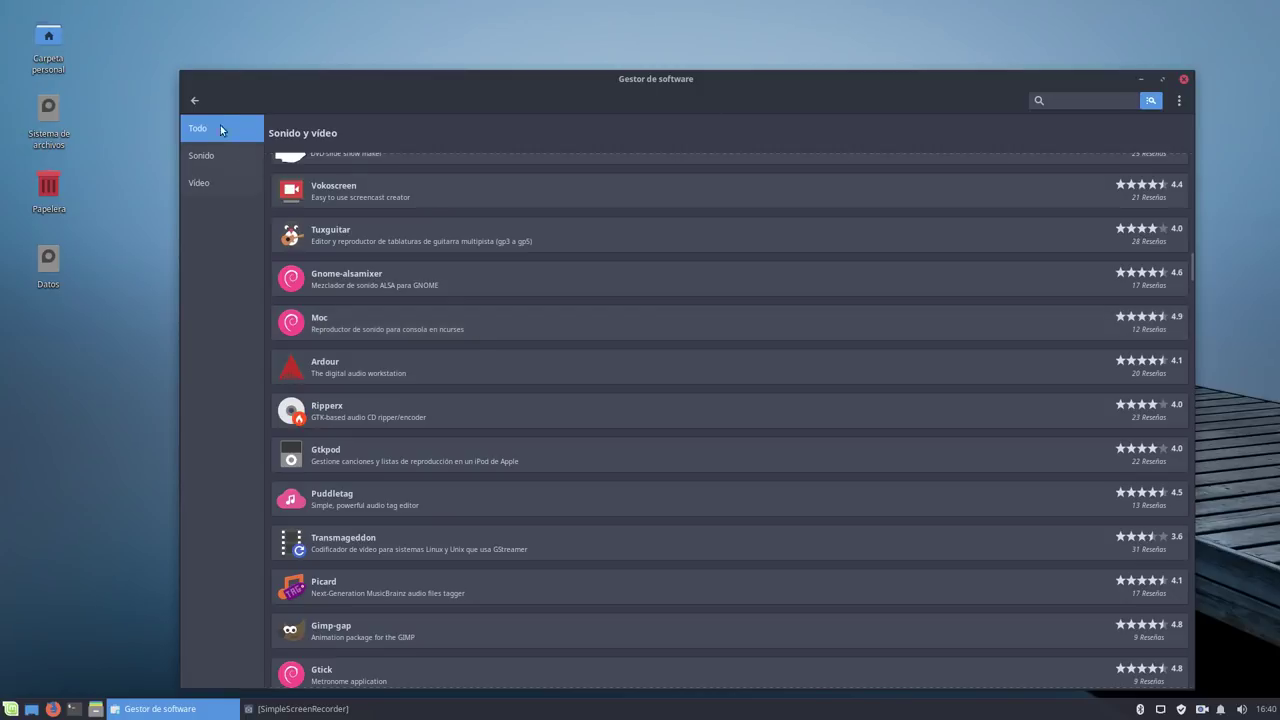
pyautogui.click(193, 100)
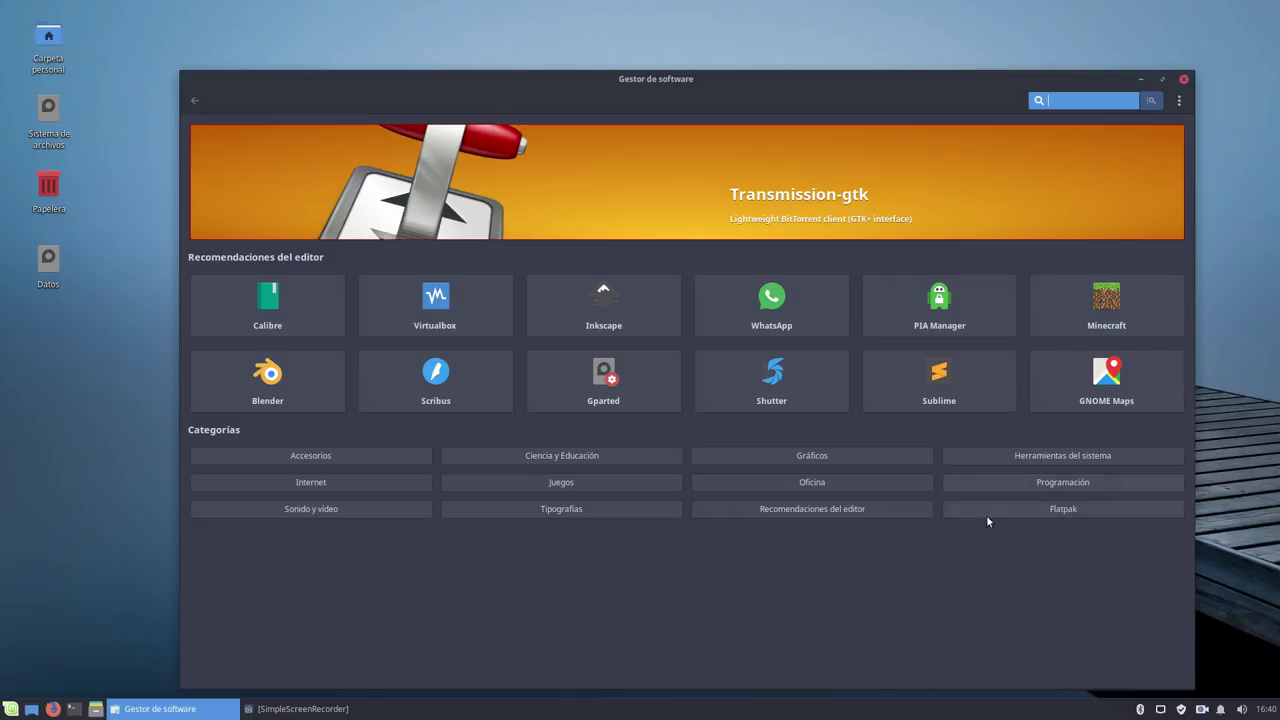
pyautogui.click(813, 455)
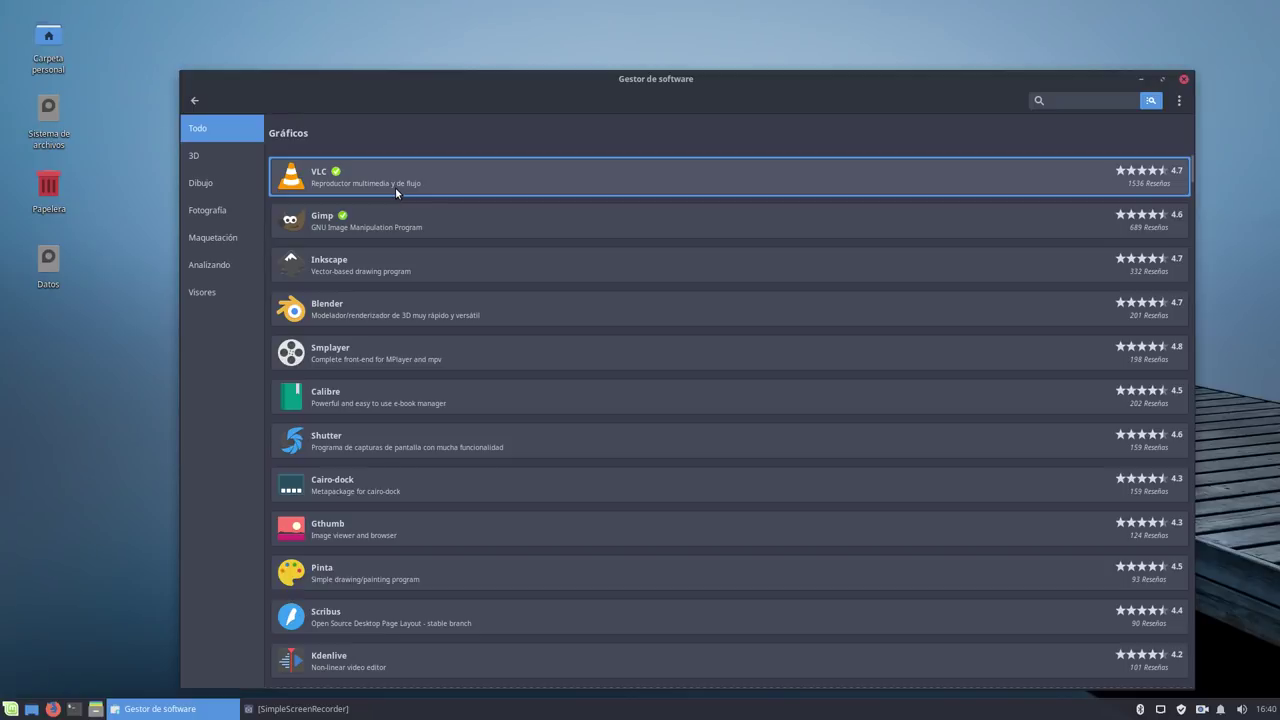
pyautogui.click(1183, 79)
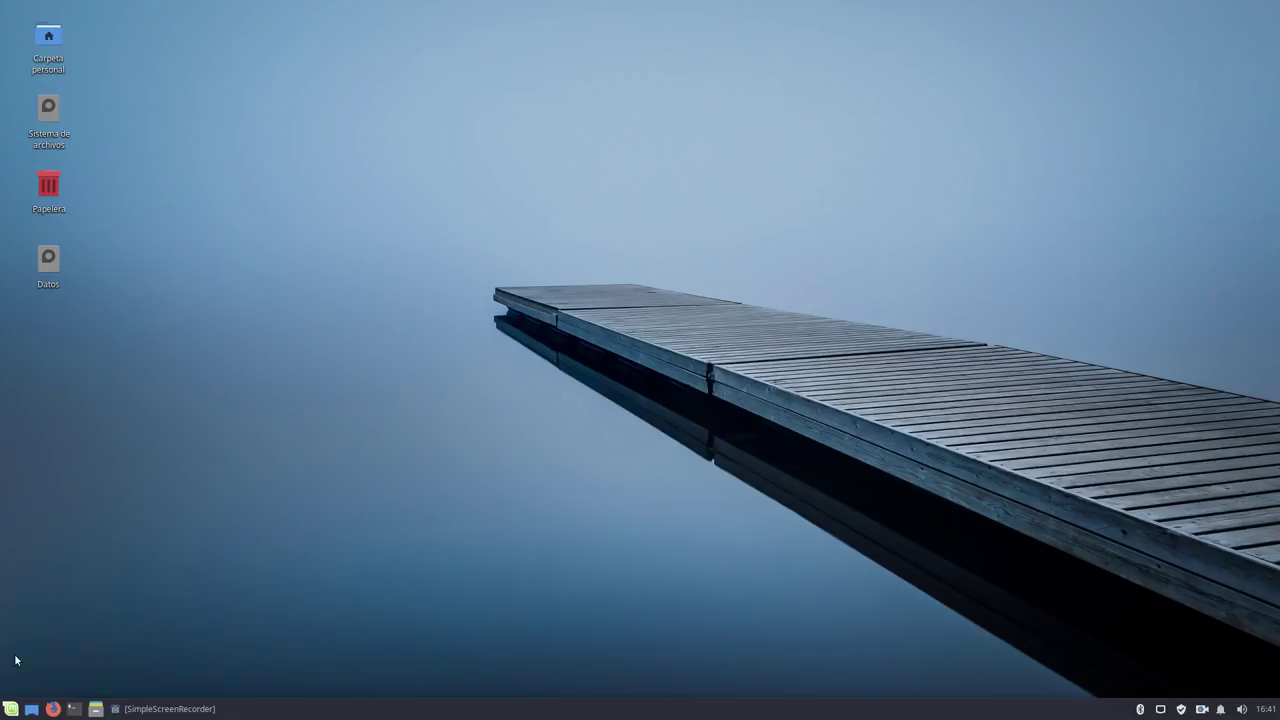
# Review the Gráficos, Internet and Configuración categories of the application menu and dismiss the menu.
pyautogui.click(11, 710)
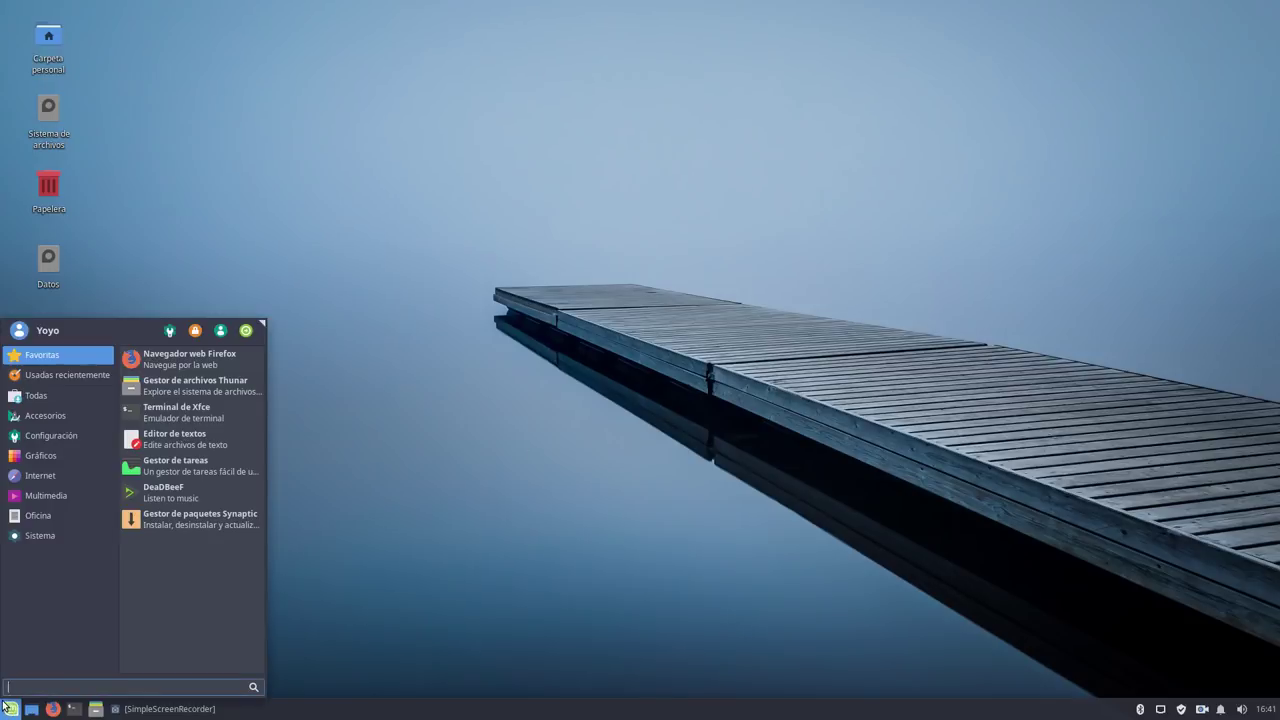
pyautogui.click(45, 456)
pyautogui.click(48, 475)
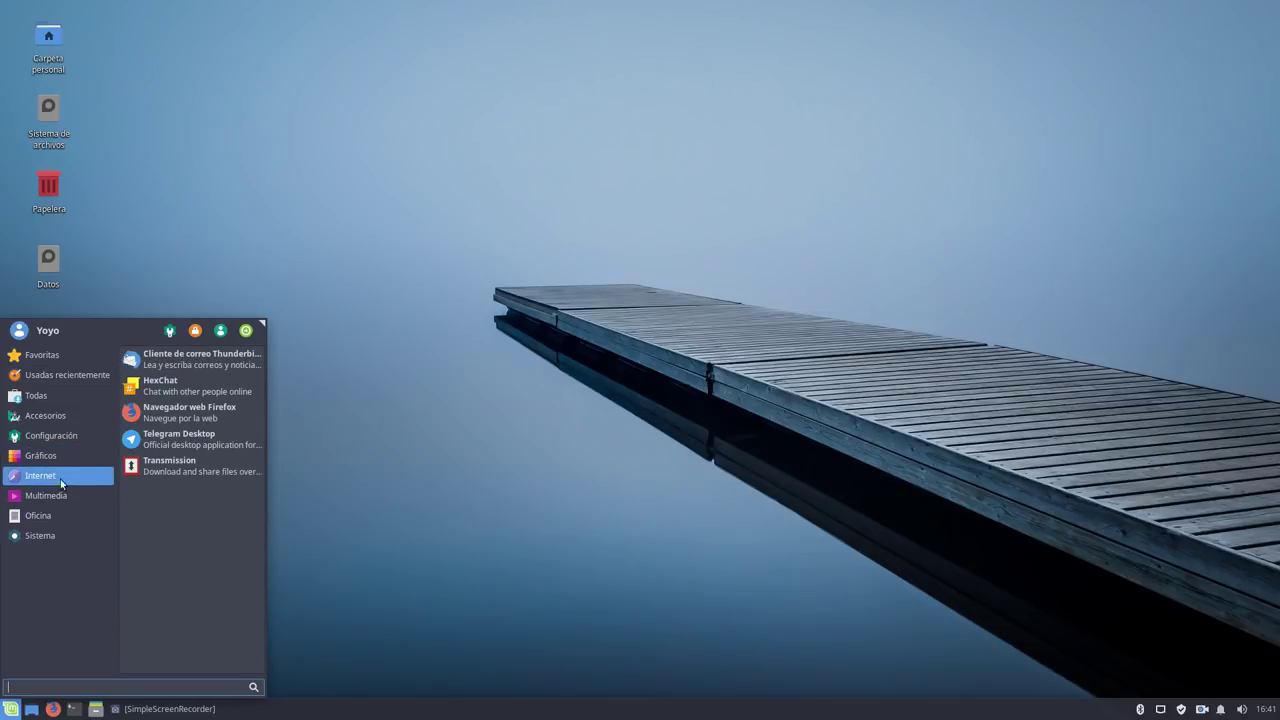
pyautogui.click(73, 436)
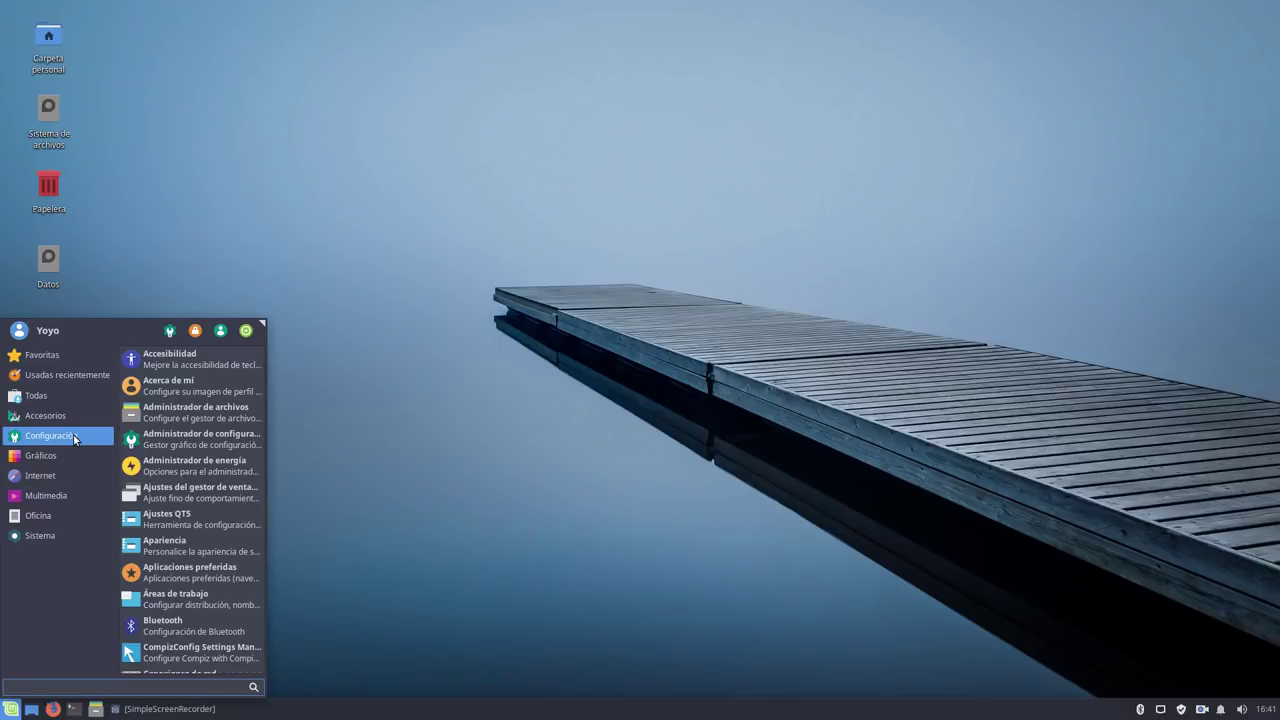
pyautogui.click(378, 461)
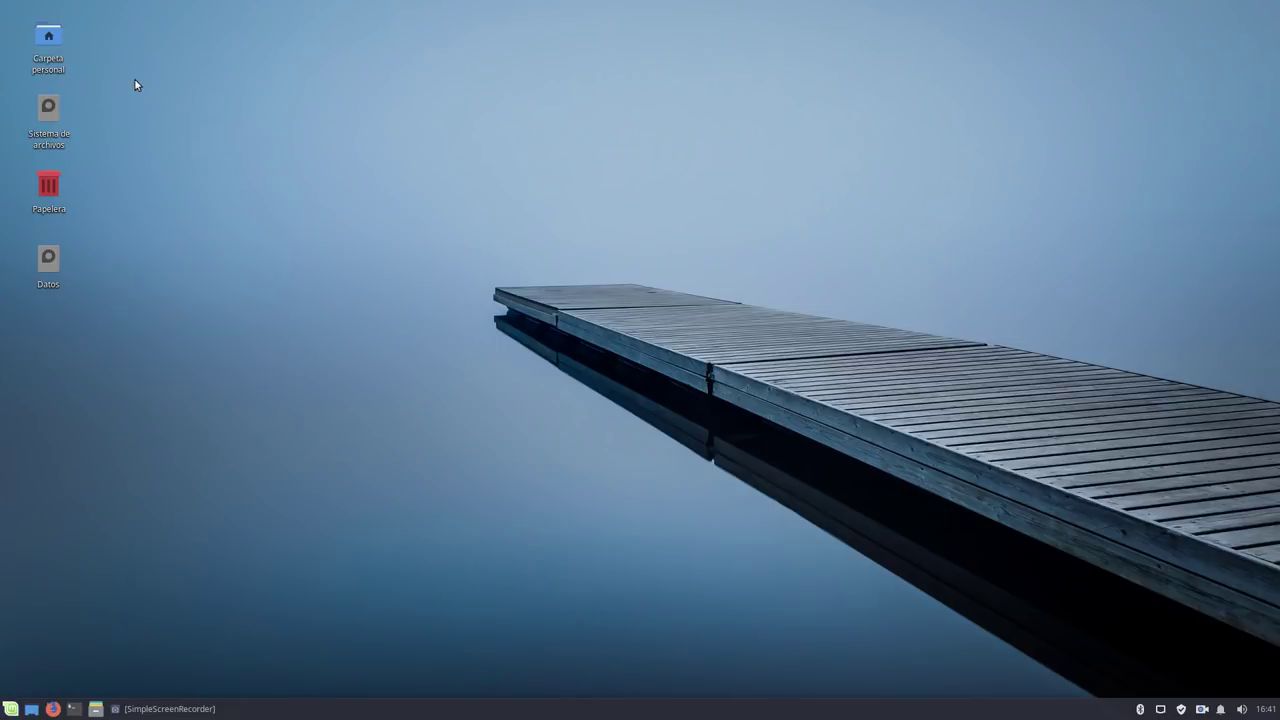
# Open the Carpeta personal folder from the desktop and move its window closer to the middle of the desktop.
pyautogui.doubleClick(49, 42)
pyautogui.moveTo(322, 24); pyautogui.dragTo(510, 86)
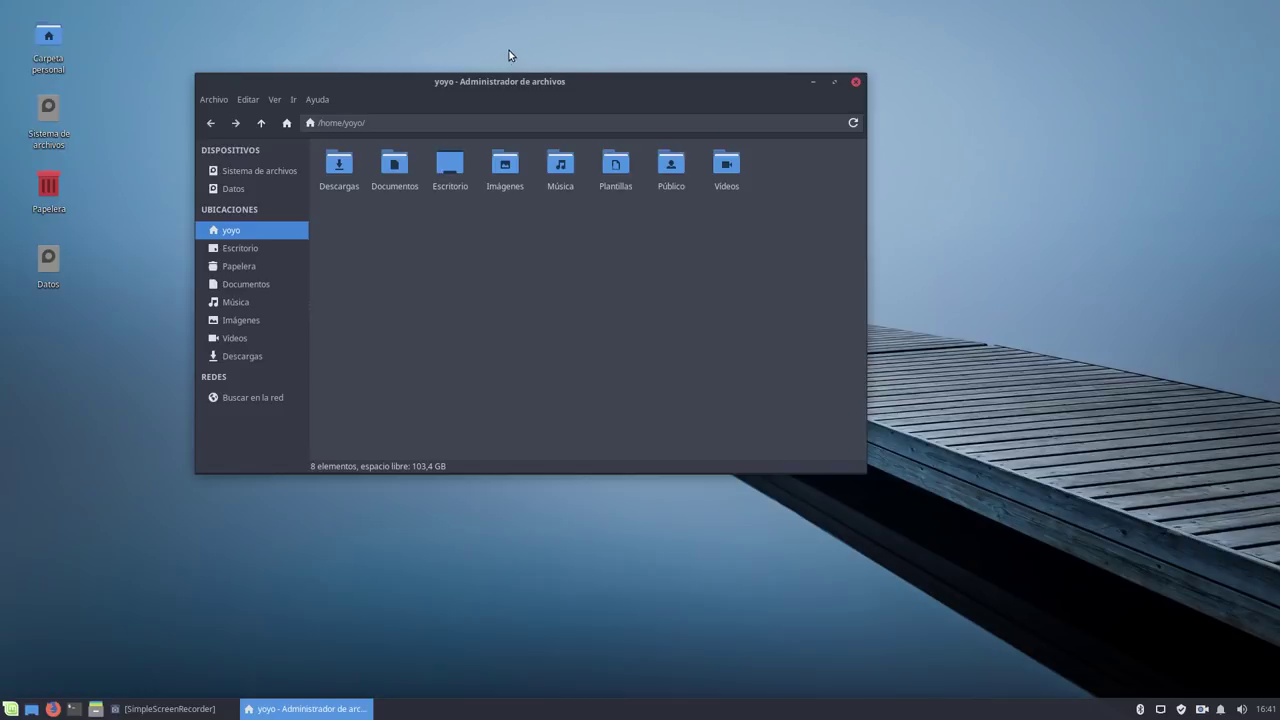
pyautogui.moveTo(506, 89); pyautogui.dragTo(598, 130)
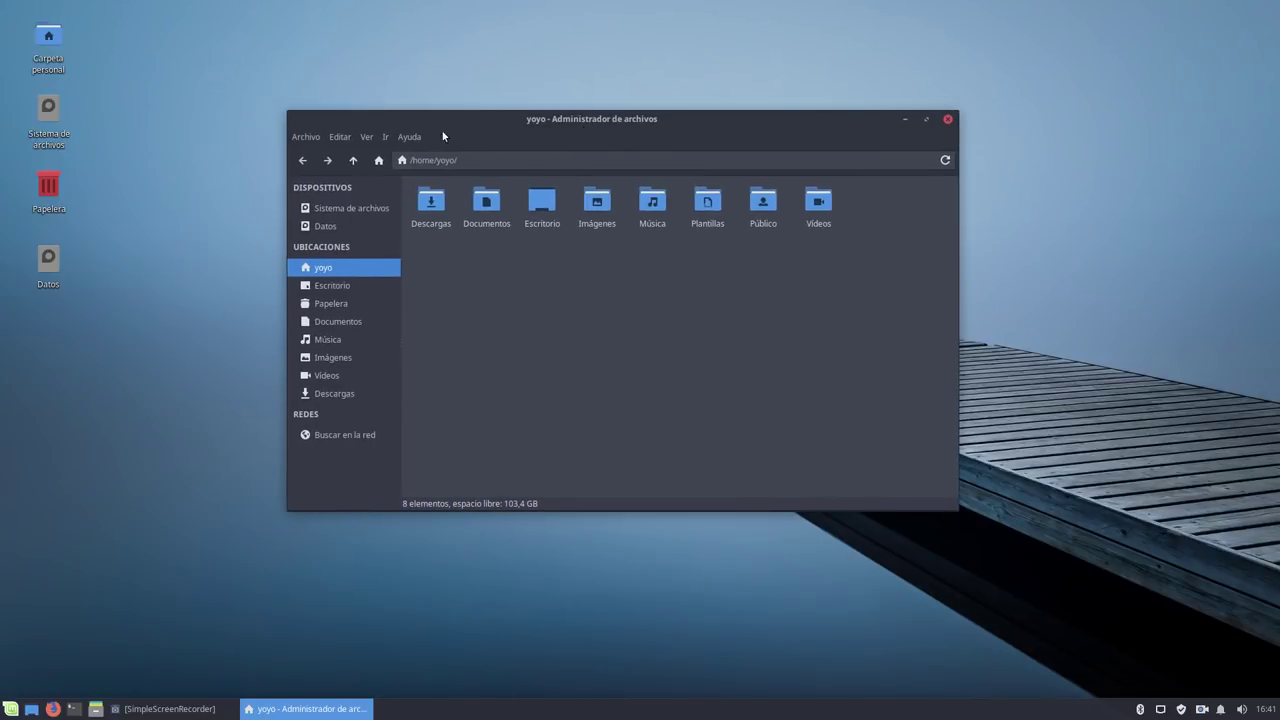
# View the file manager's About information, move the dialog aside, and close it.
pyautogui.click(412, 137)
pyautogui.click(440, 175)
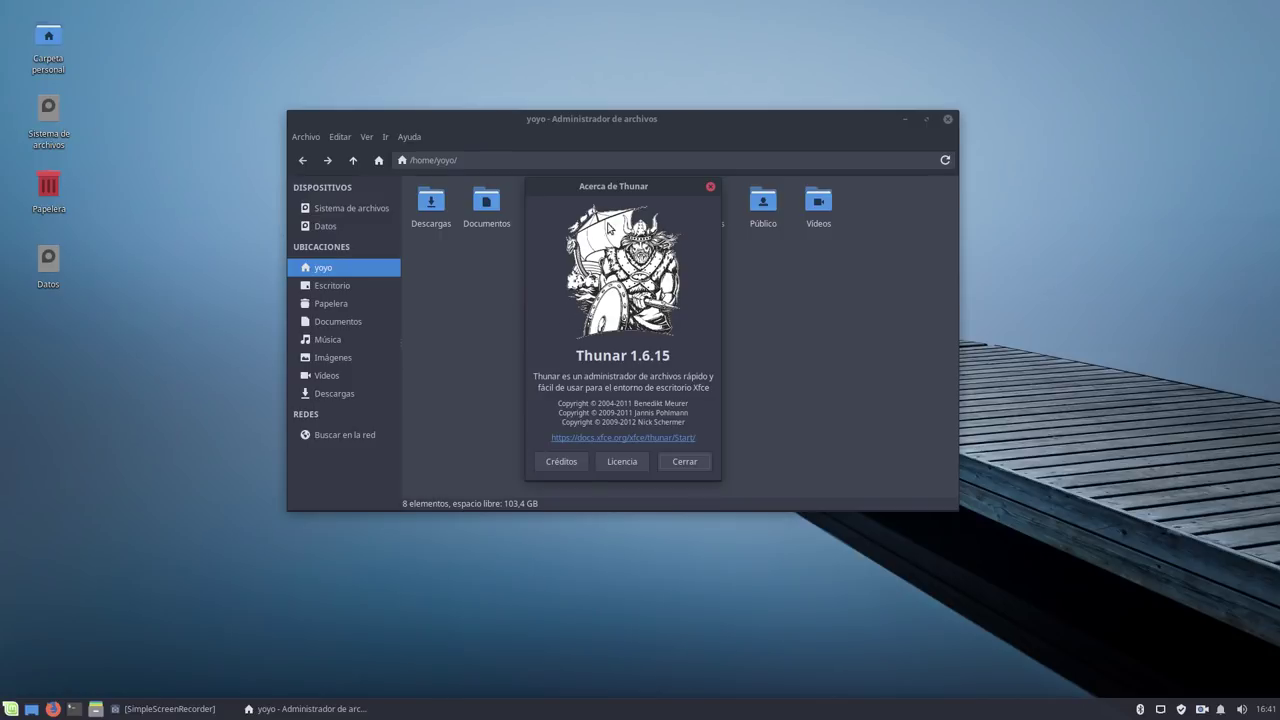
pyautogui.moveTo(613, 188); pyautogui.dragTo(915, 292)
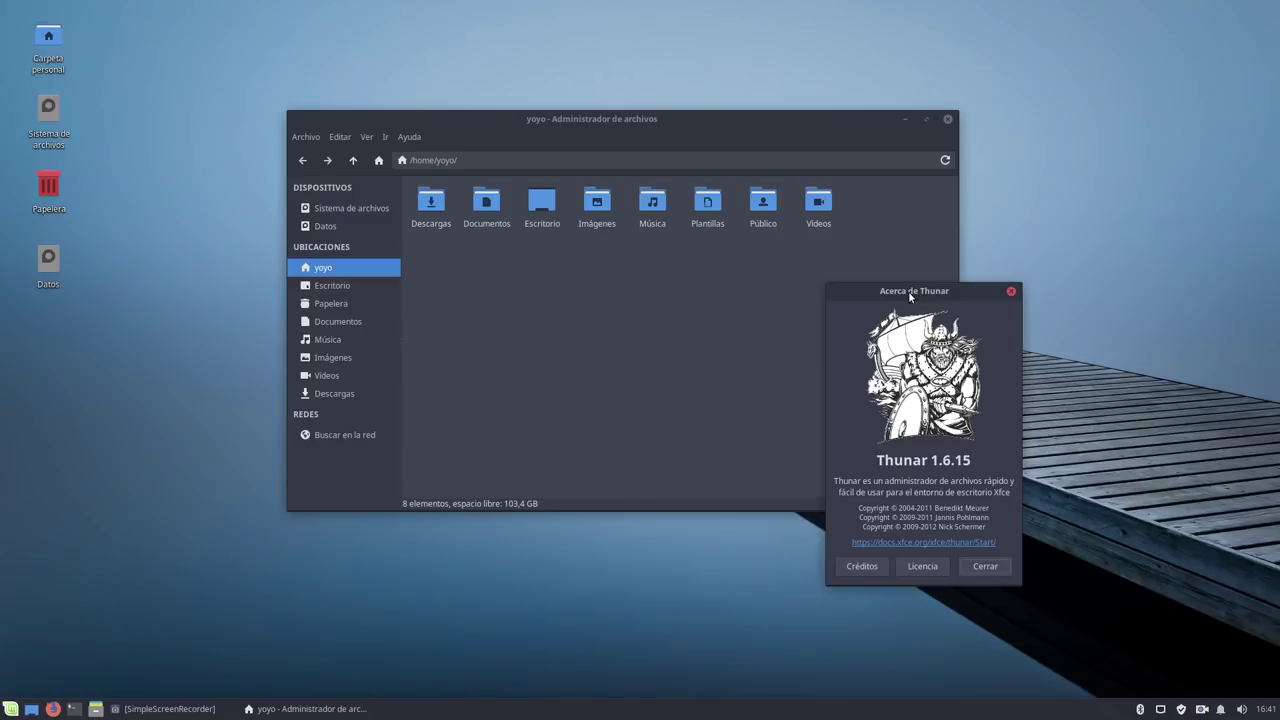
pyautogui.click(985, 567)
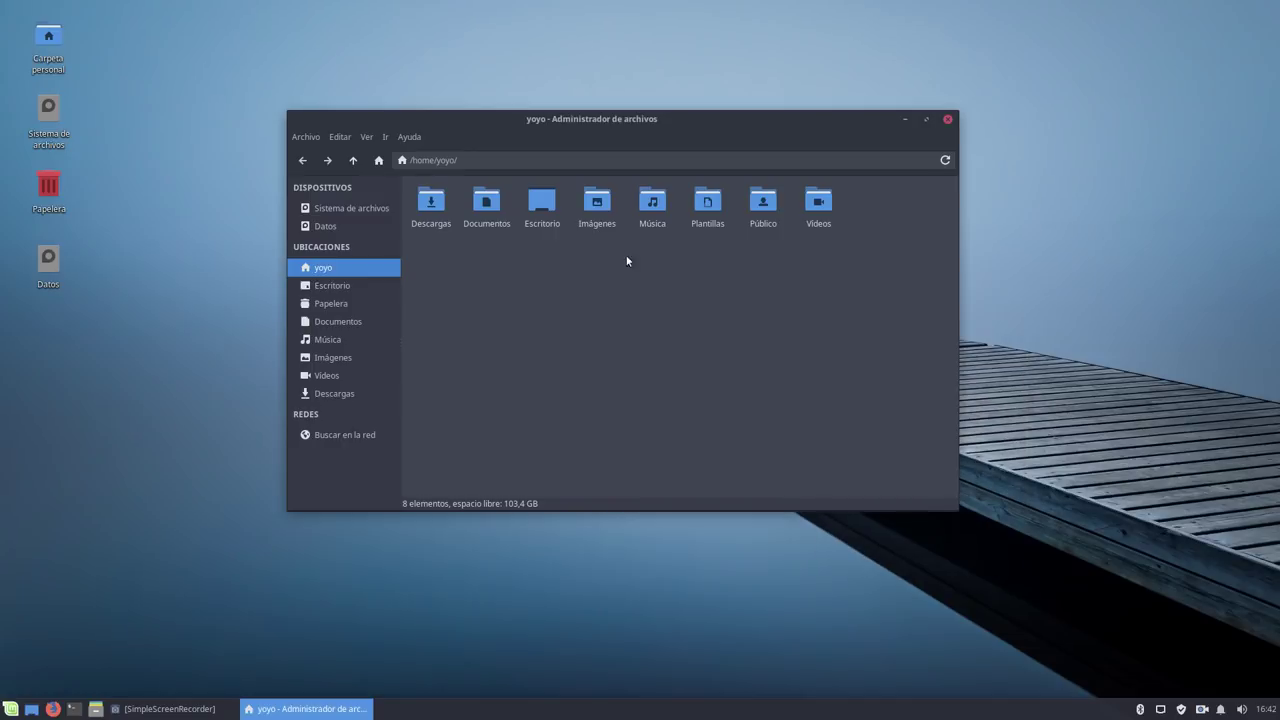
# Review the Vista, Panel lateral, Comportamiento and Avanzado settings in the file manager preferences, and close the dialog.
pyautogui.click(339, 136)
pyautogui.click(374, 411)
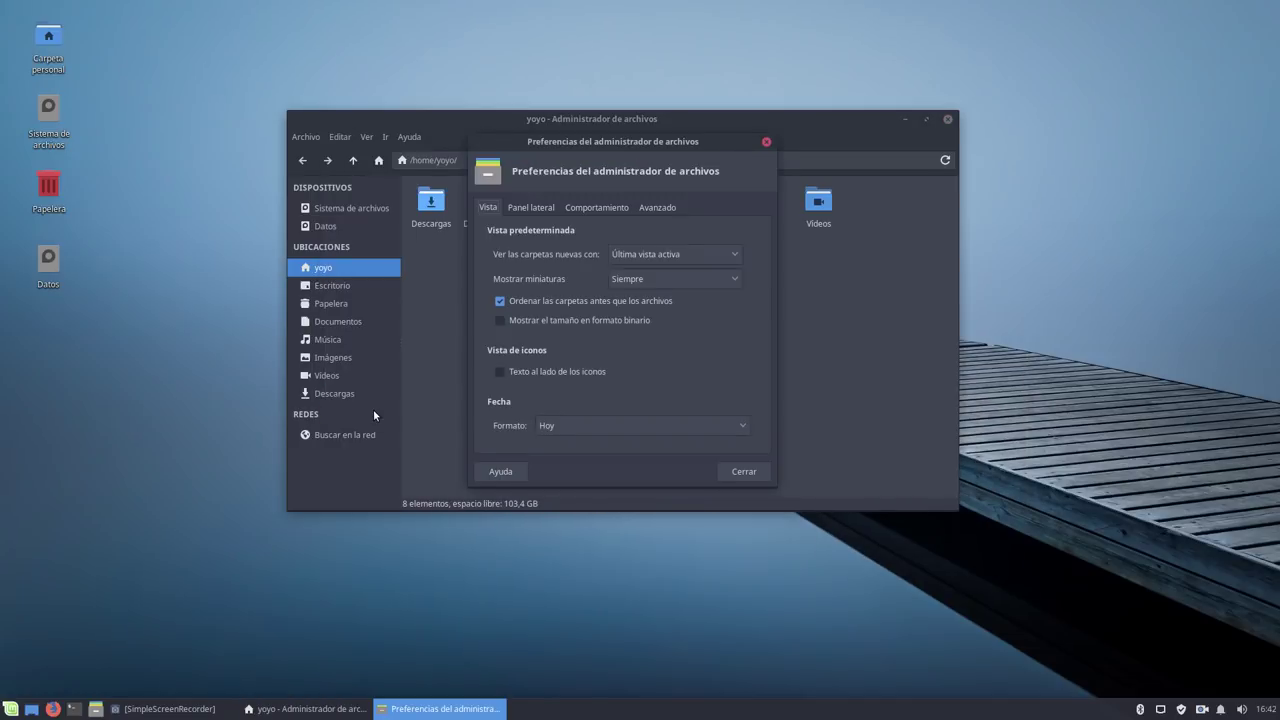
pyautogui.click(531, 207)
pyautogui.click(593, 207)
pyautogui.click(651, 207)
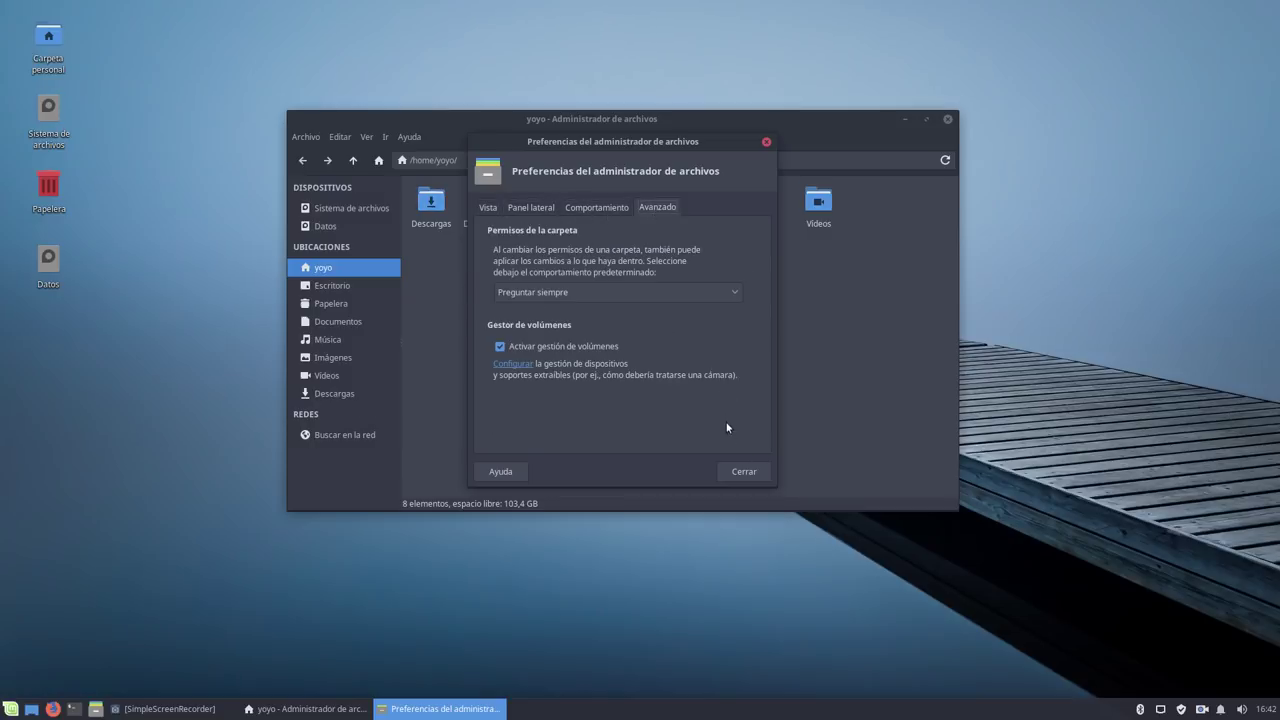
pyautogui.click(744, 471)
# Look through the file manager's Editar and Ver commands and show the hidden files in the home folder.
pyautogui.click(340, 136)
pyautogui.moveTo(296, 138)
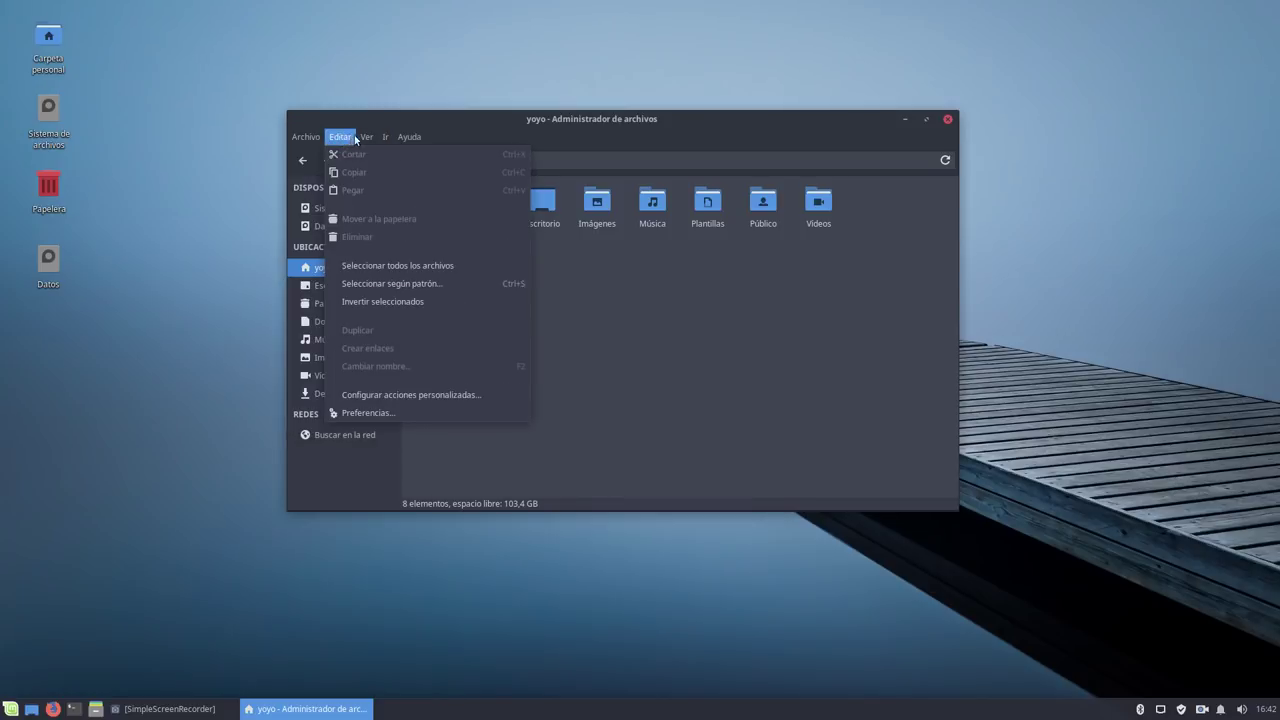
pyautogui.moveTo(389, 141)
pyautogui.moveTo(416, 295)
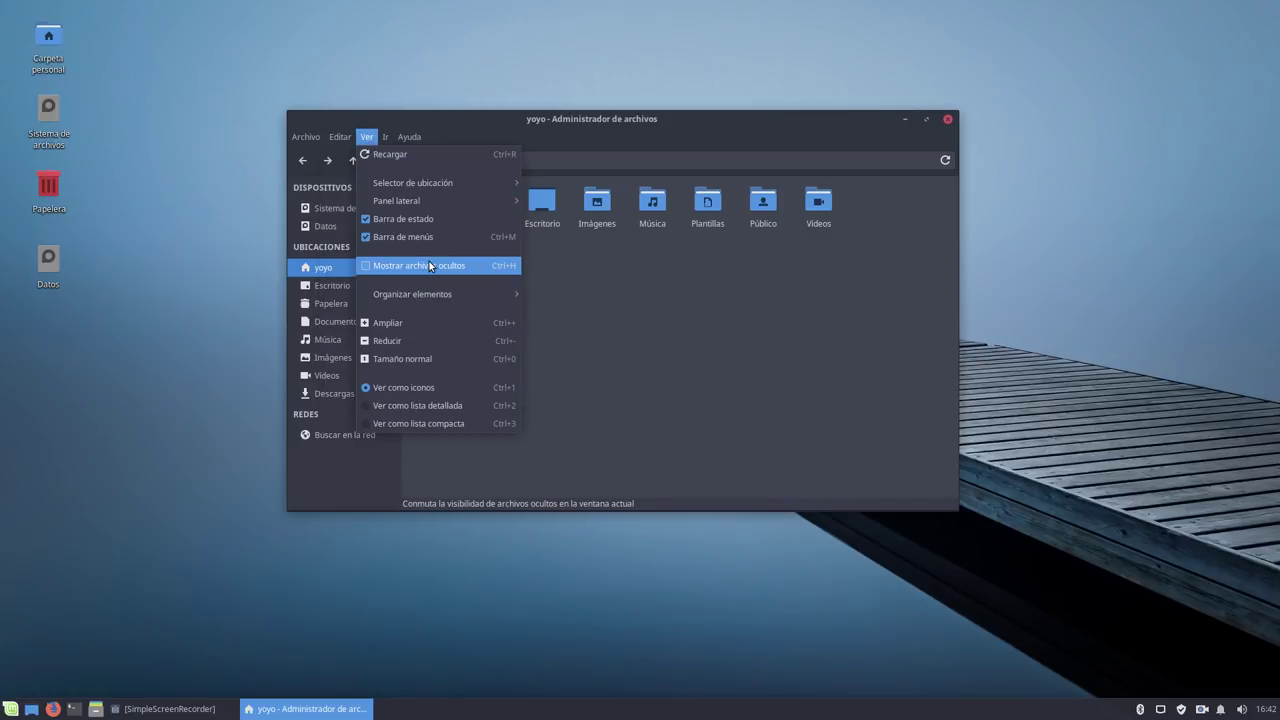
pyautogui.click(431, 266)
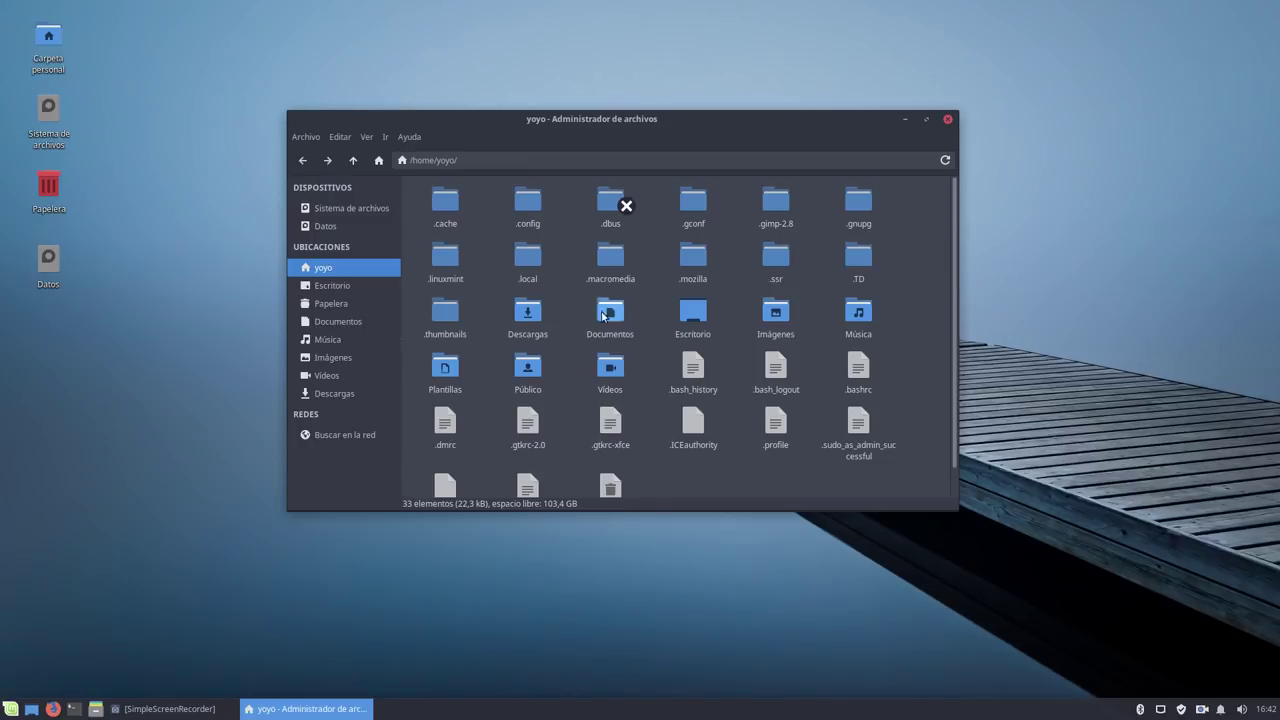
# Turn off the display of hidden files in the home folder and close the file manager.
pyautogui.click(368, 137)
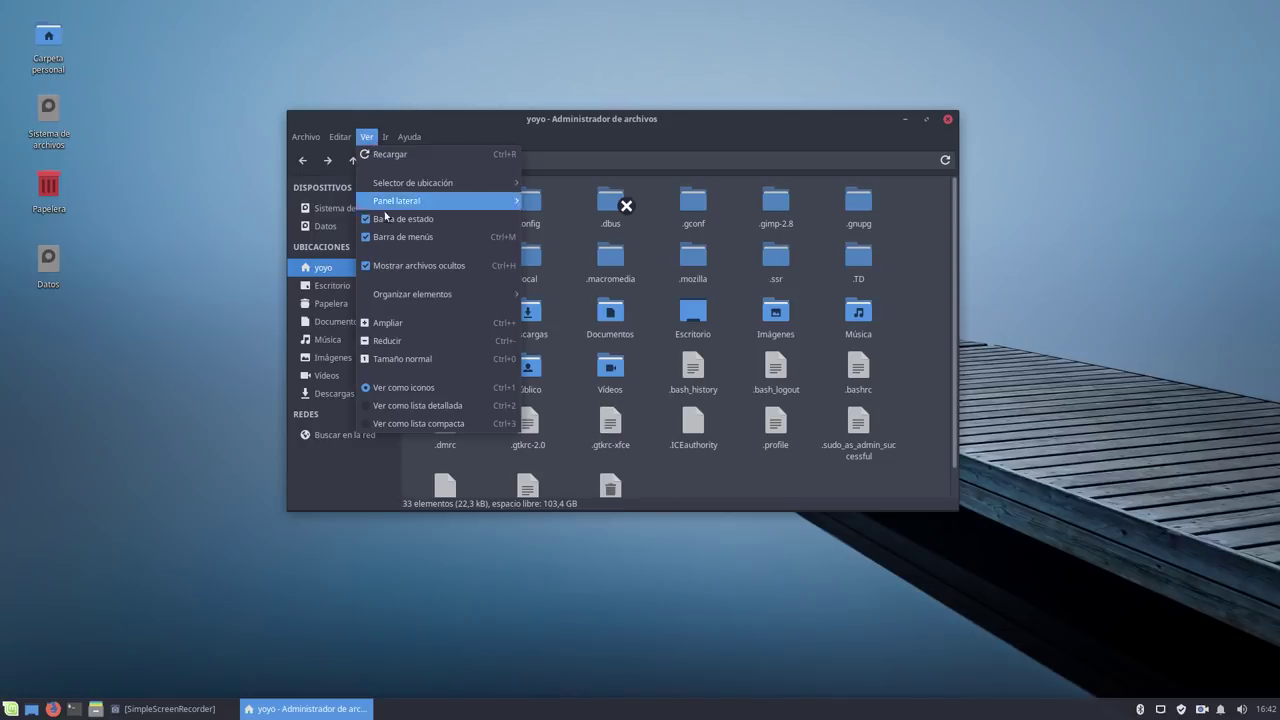
pyautogui.click(419, 266)
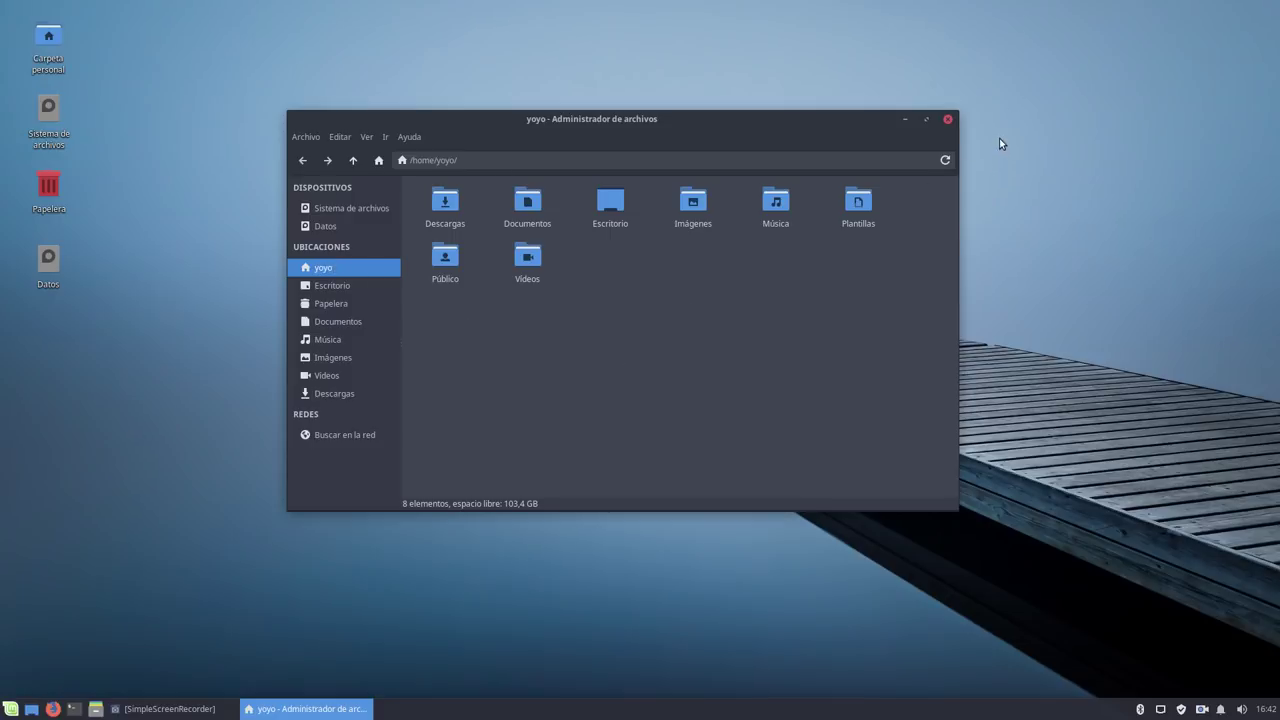
pyautogui.click(947, 119)
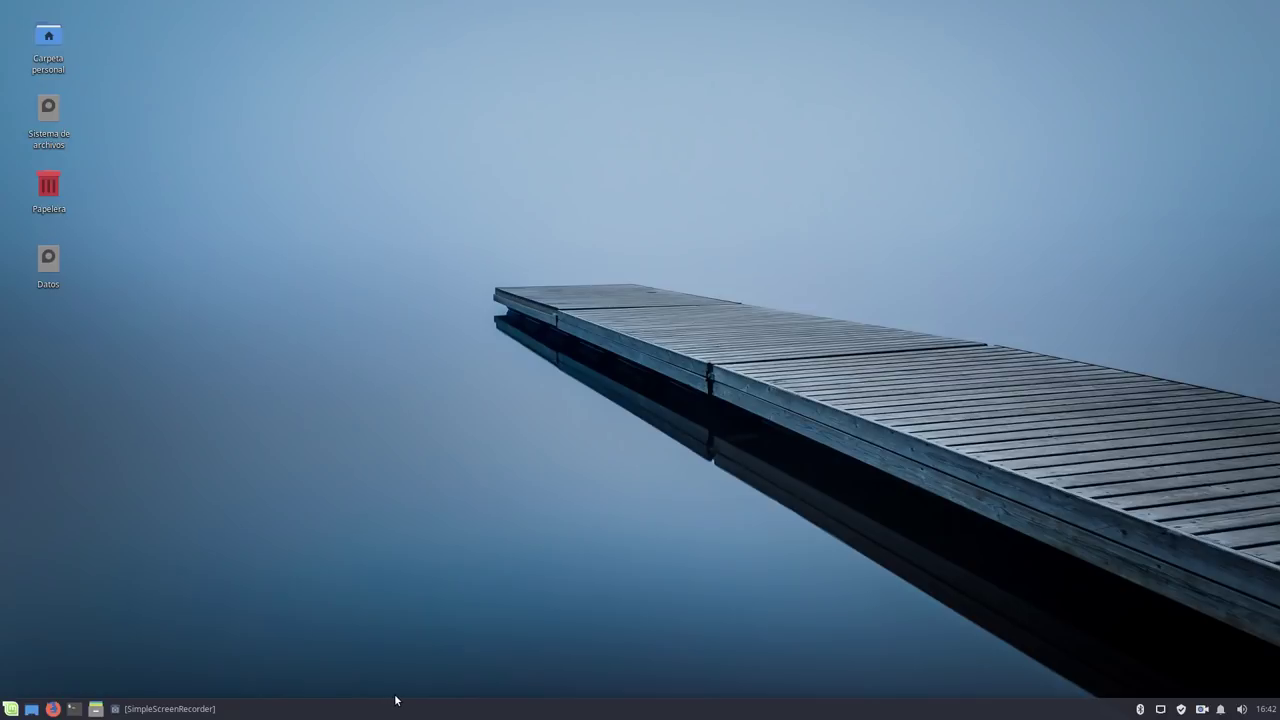
# Open the preferences of the desktop's taskbar panel.
pyautogui.rightClick(808, 352)
pyautogui.click(497, 515)
pyautogui.rightClick(465, 716)
pyautogui.moveTo(500, 710)
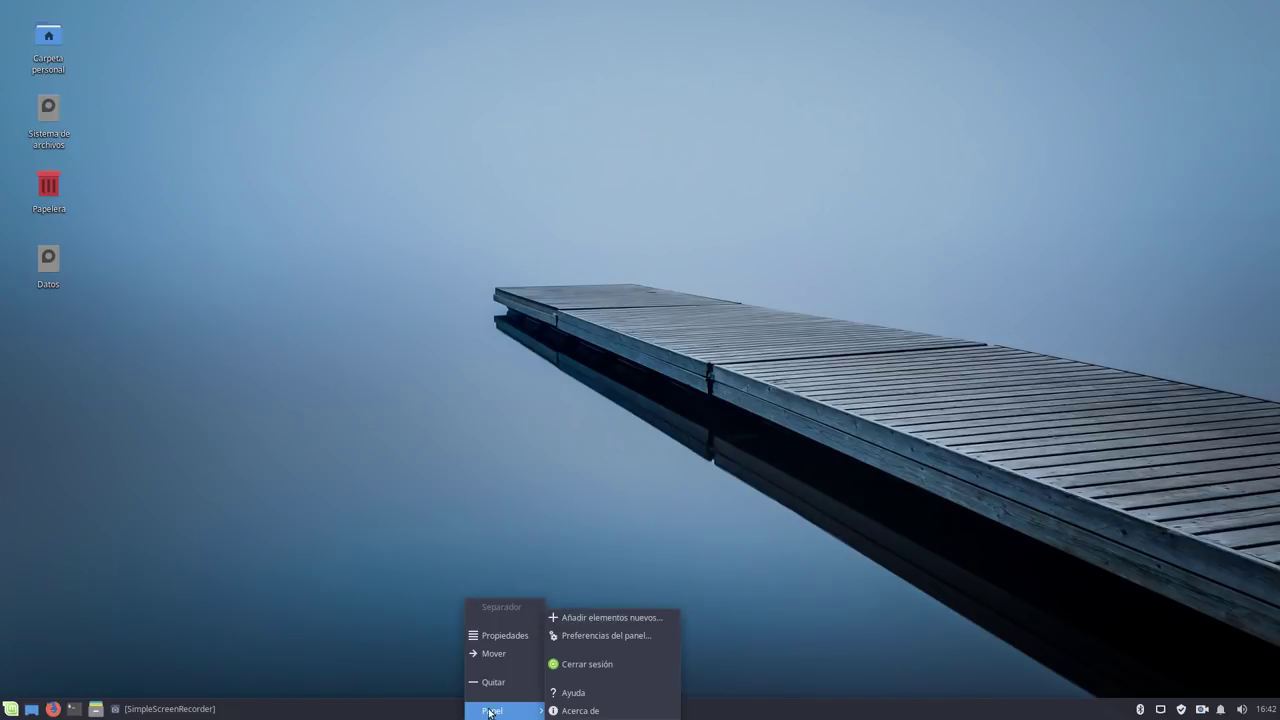
pyautogui.click(592, 637)
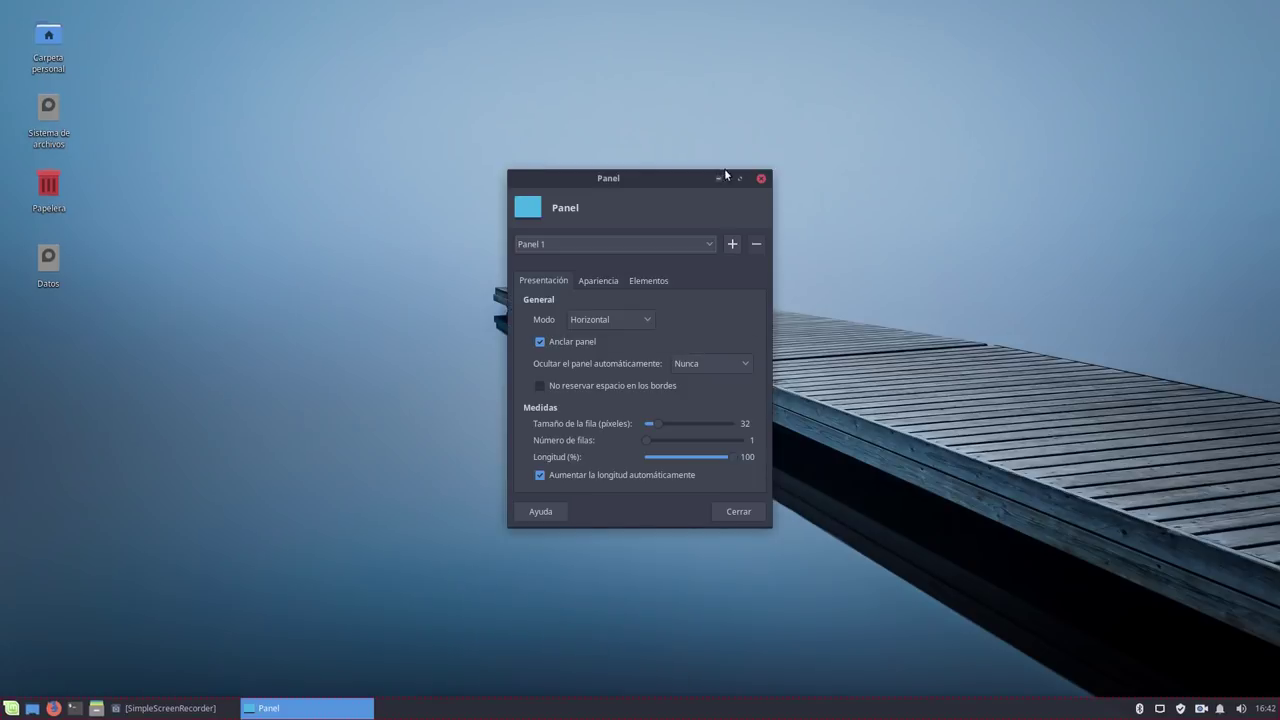
# Review the Presentación, Apariencia and Elementos settings of Panel 1, down to the end of the panel's item list.
pyautogui.moveTo(694, 180); pyautogui.dragTo(589, 176)
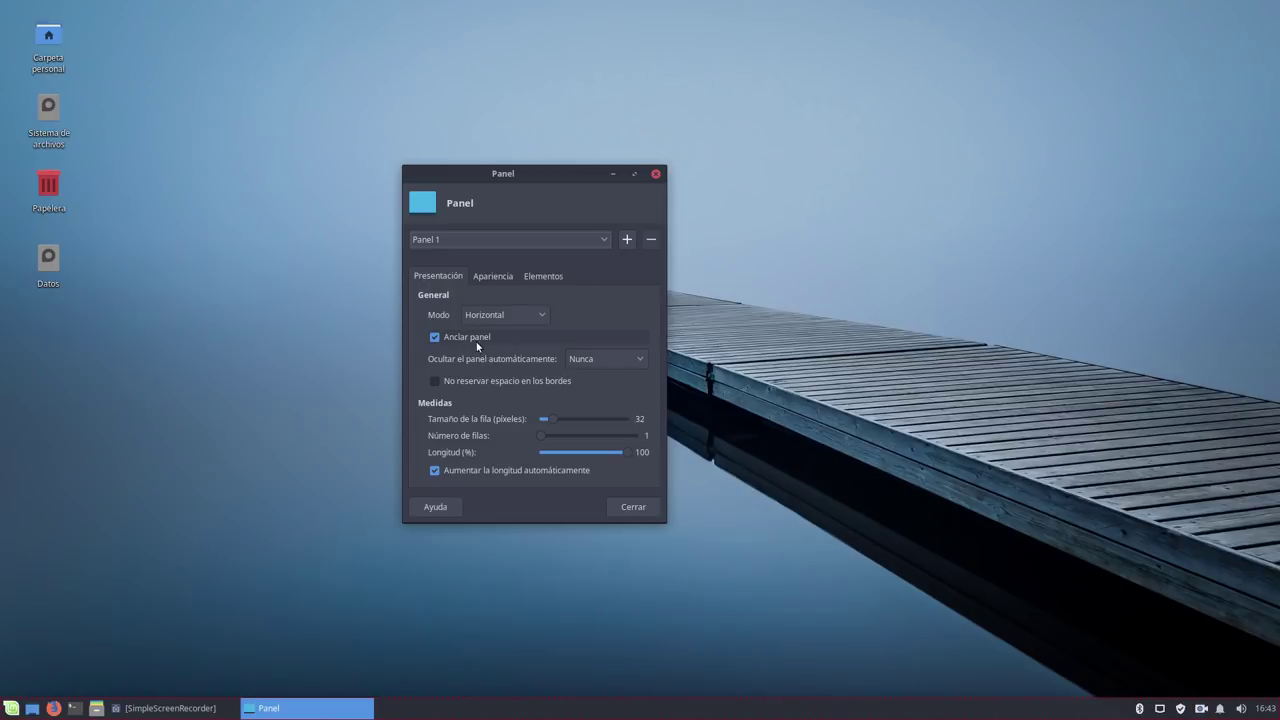
pyautogui.click(492, 275)
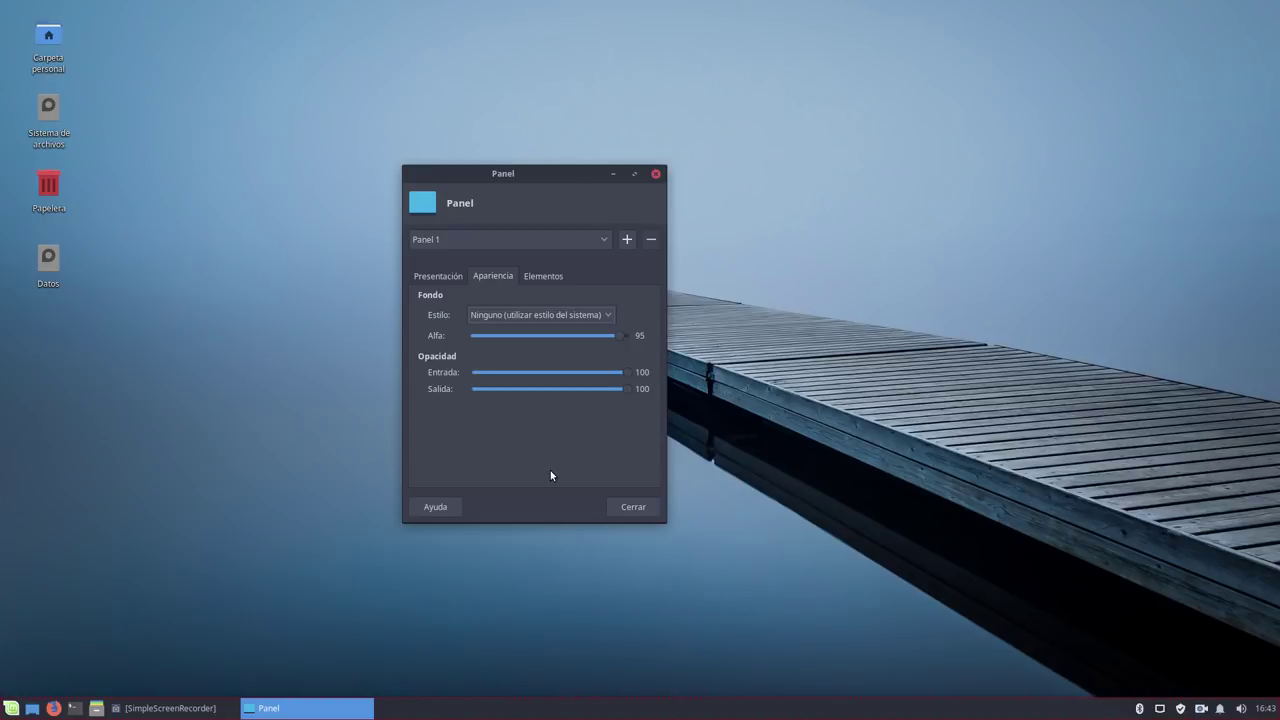
pyautogui.click(547, 277)
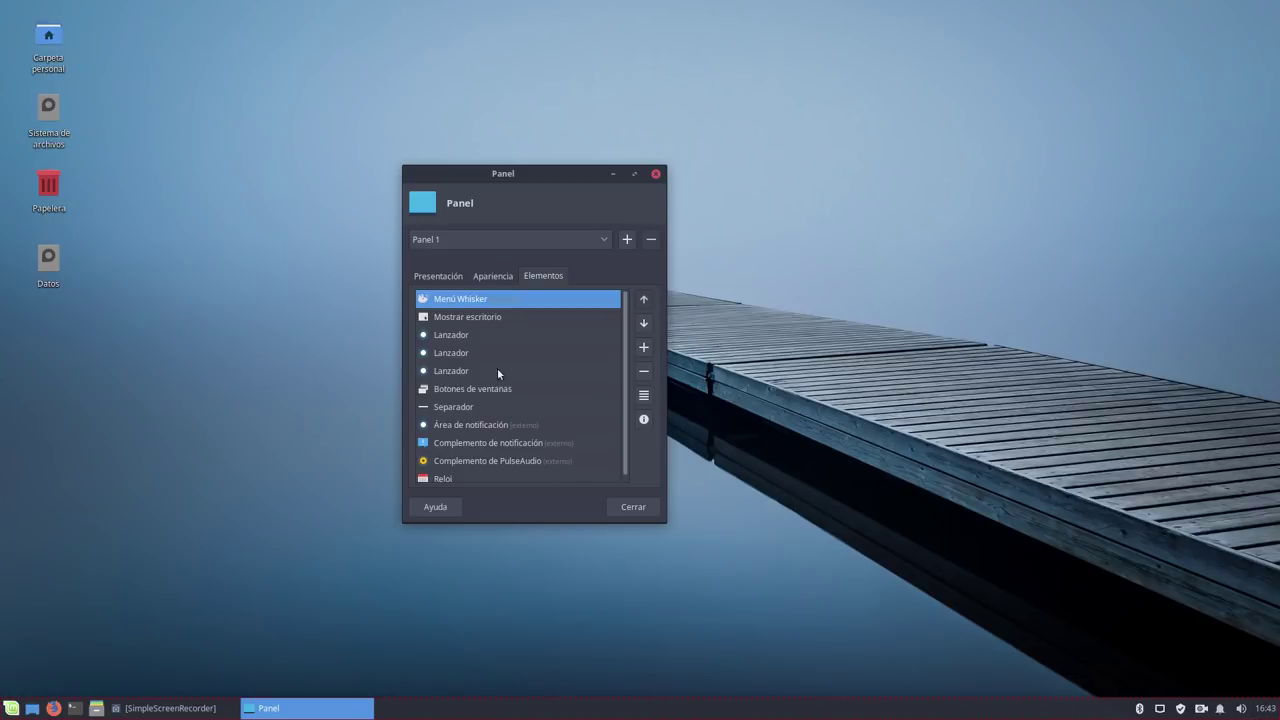
pyautogui.scroll(-1, 504, 423)
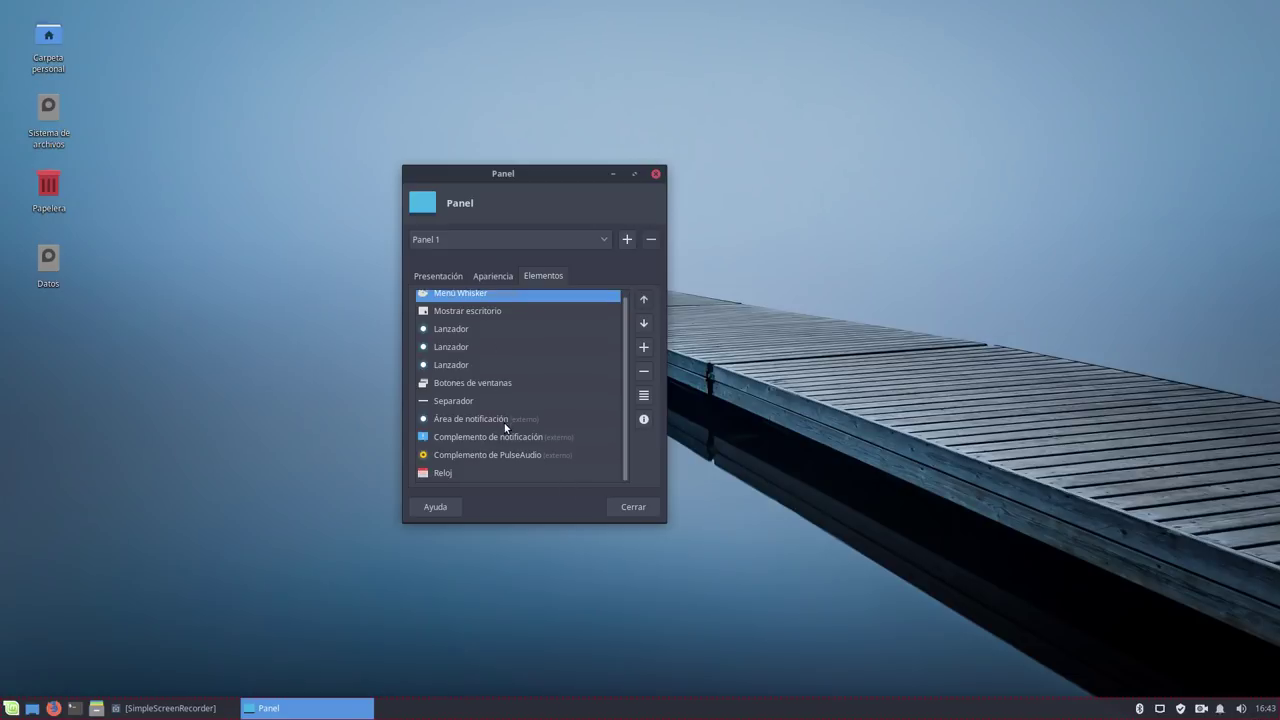
# Inspect the General properties of the panel's Complemento de PulseAudio item and close its dialog.
pyautogui.click(476, 456)
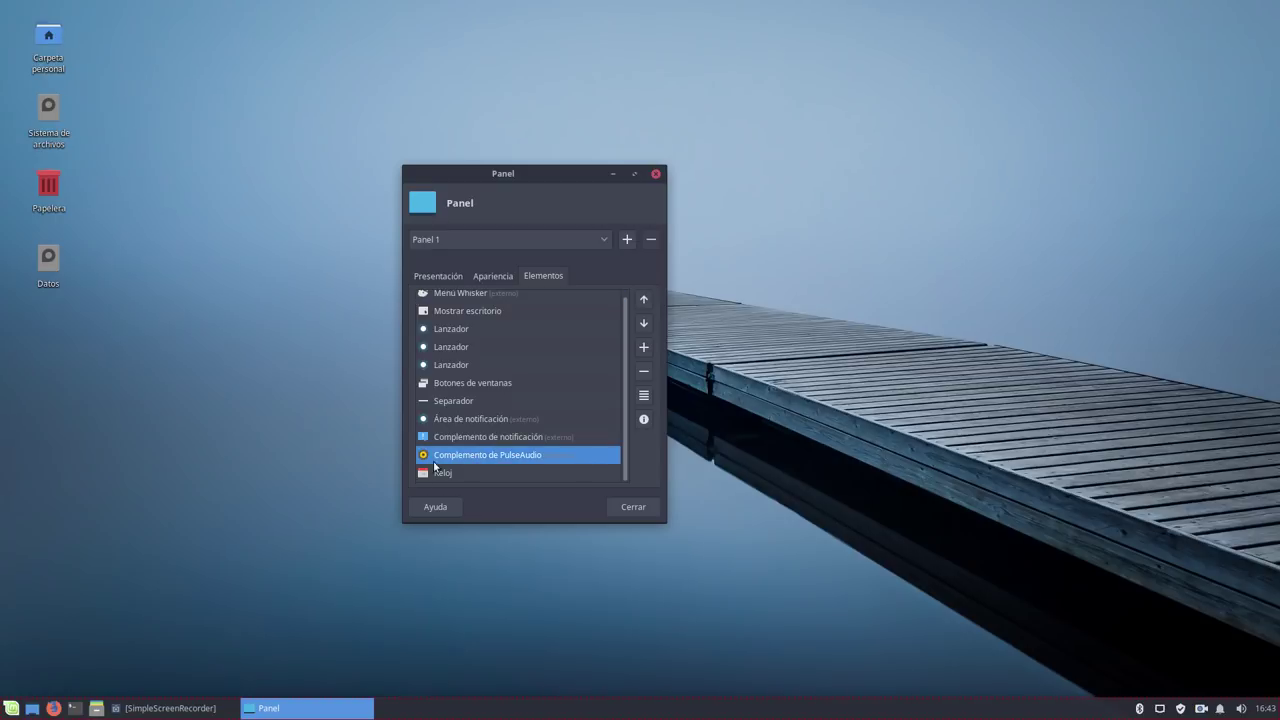
pyautogui.click(643, 397)
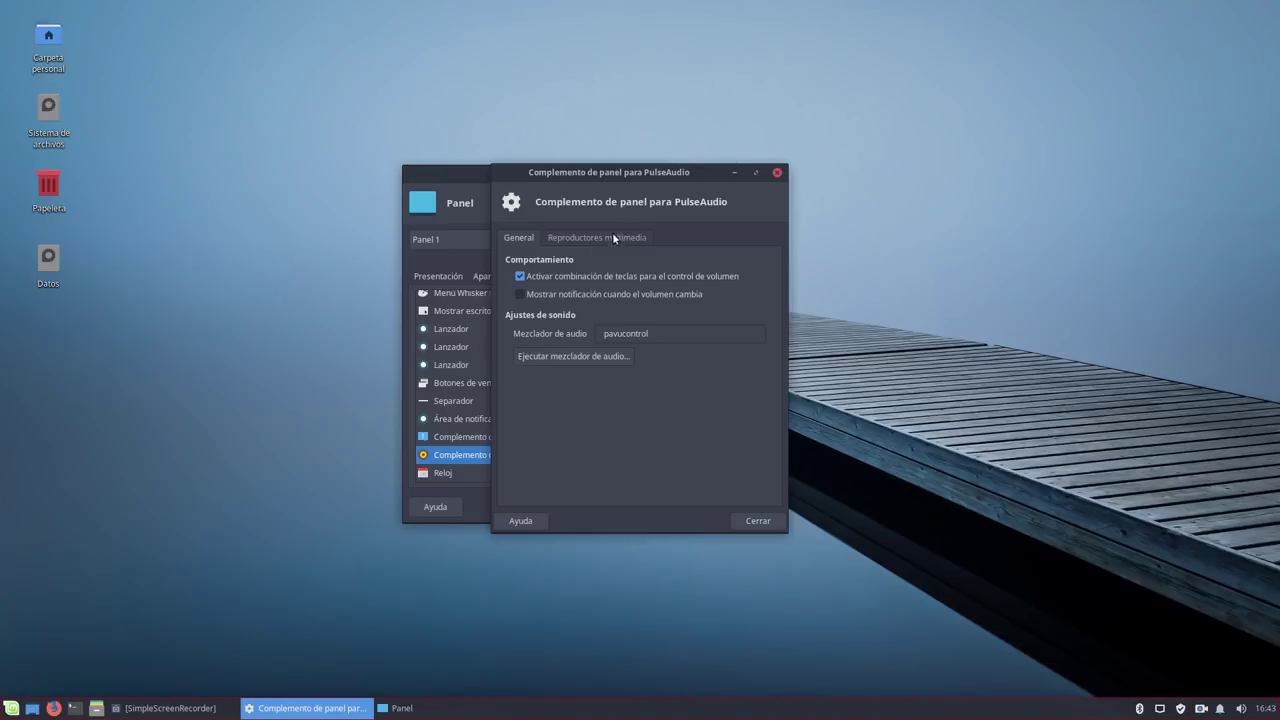
pyautogui.click(556, 242)
pyautogui.click(521, 240)
pyautogui.moveTo(611, 174); pyautogui.dragTo(829, 140)
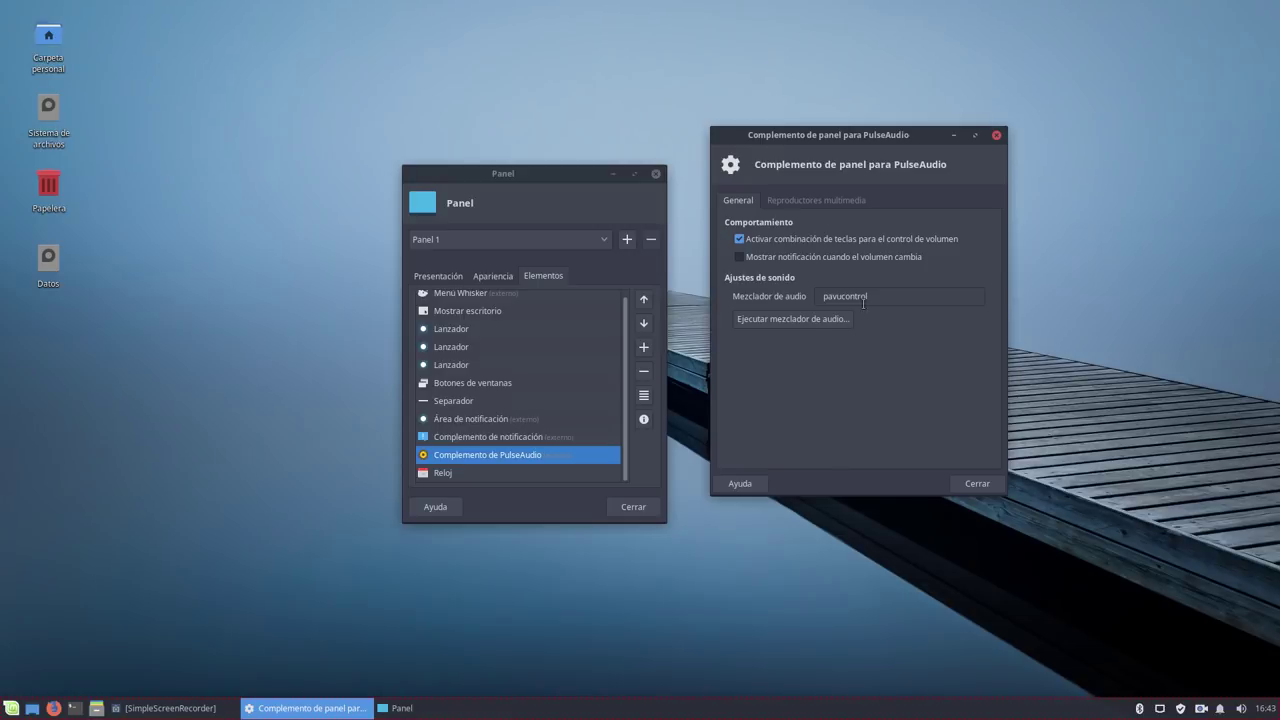
pyautogui.click(978, 484)
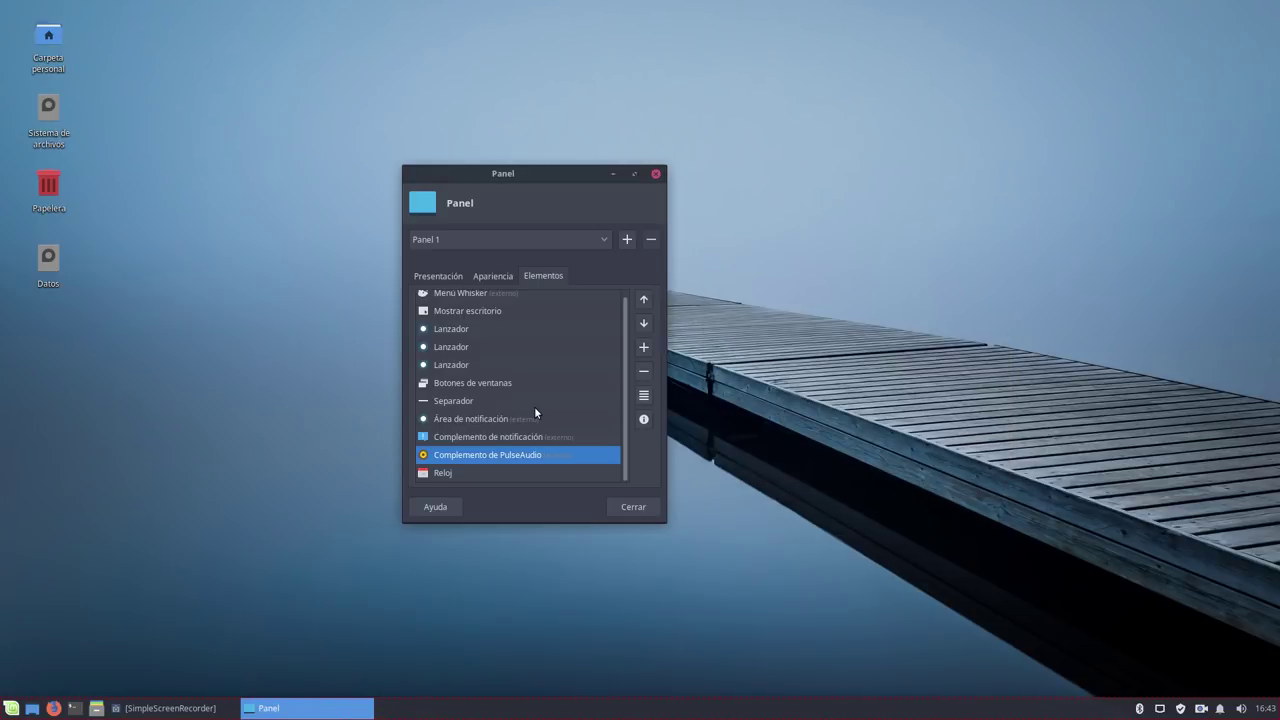
# Check the settings of the panel's Complemento de notificación item, and close its dialog and the panel preferences.
pyautogui.click(488, 437)
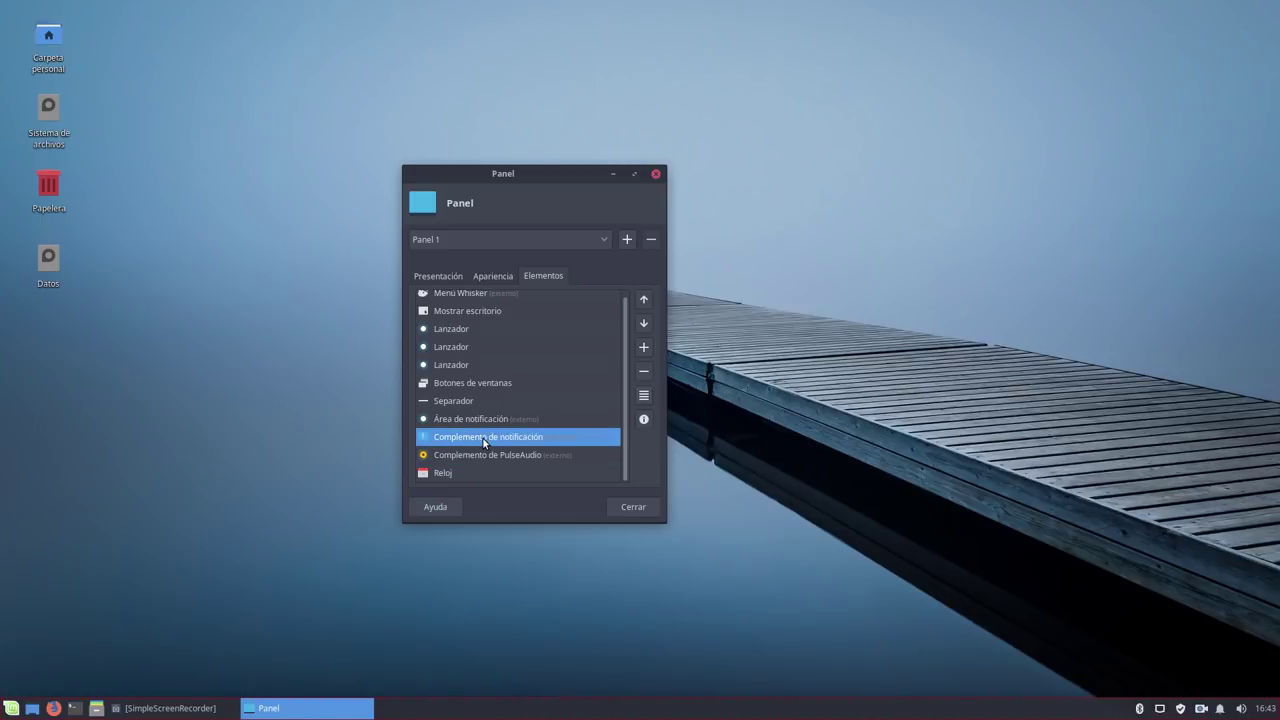
pyautogui.click(644, 397)
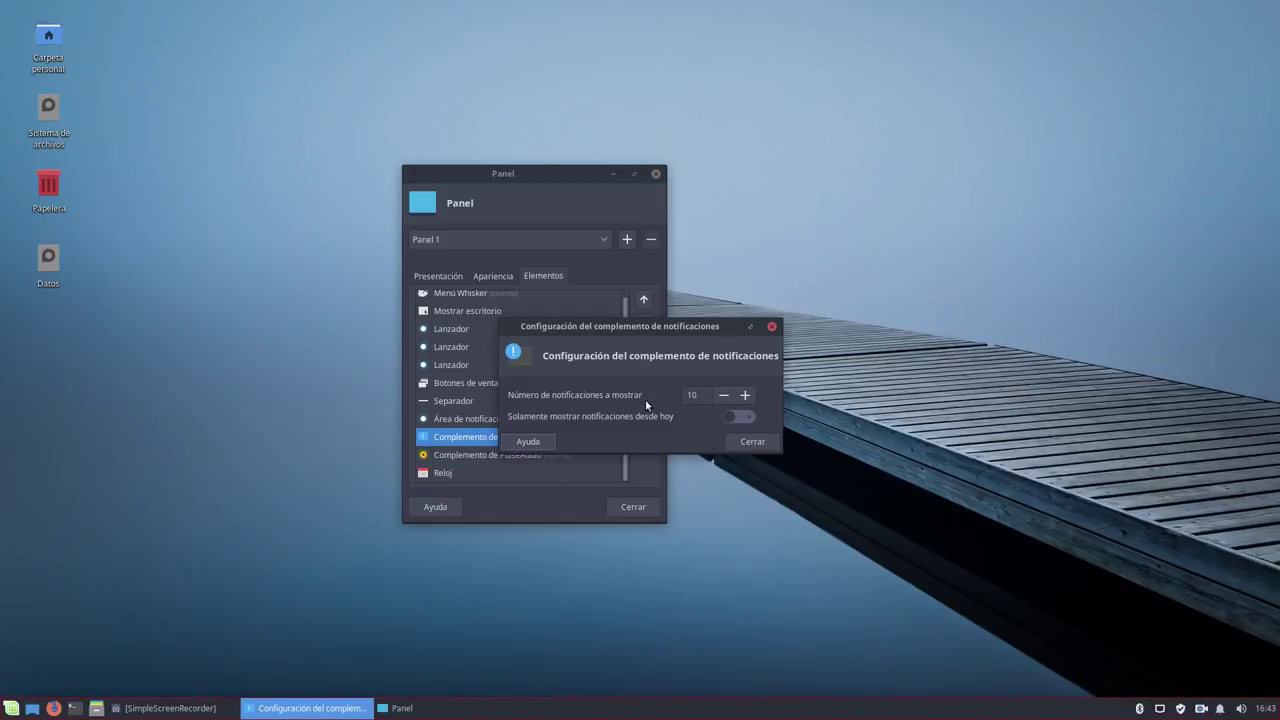
pyautogui.click(752, 441)
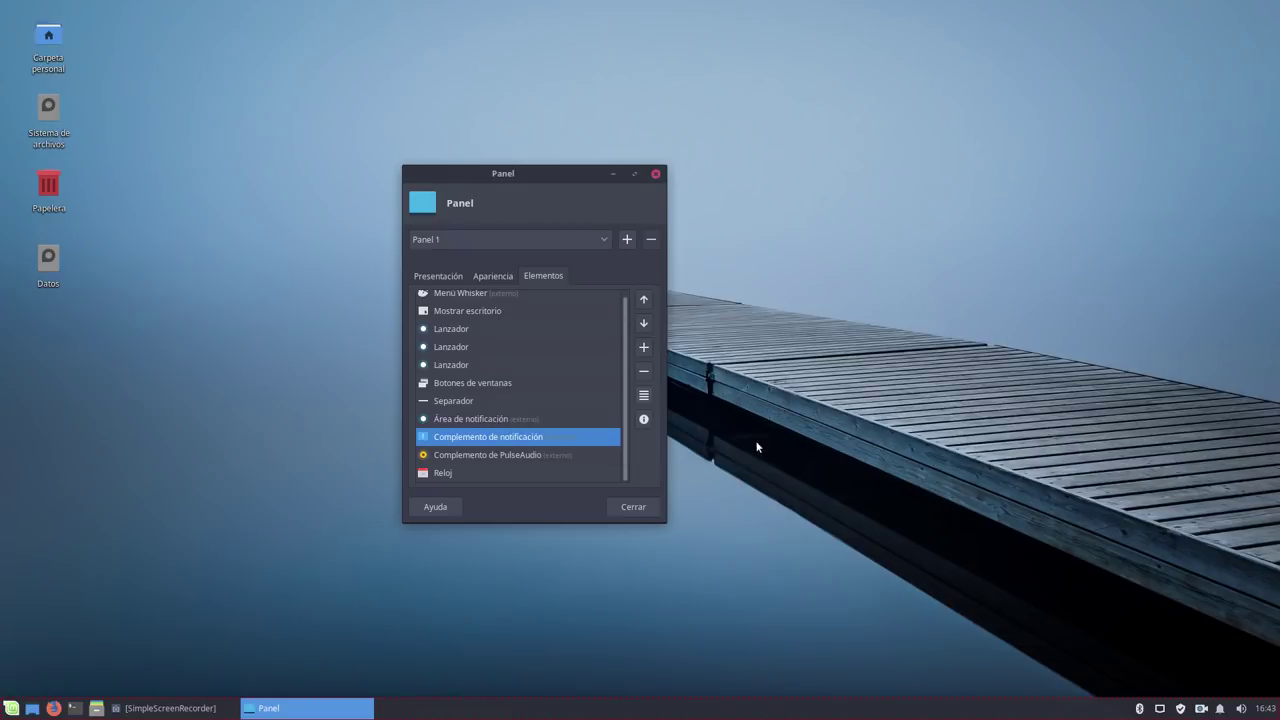
pyautogui.click(638, 510)
pyautogui.rightClick(775, 717)
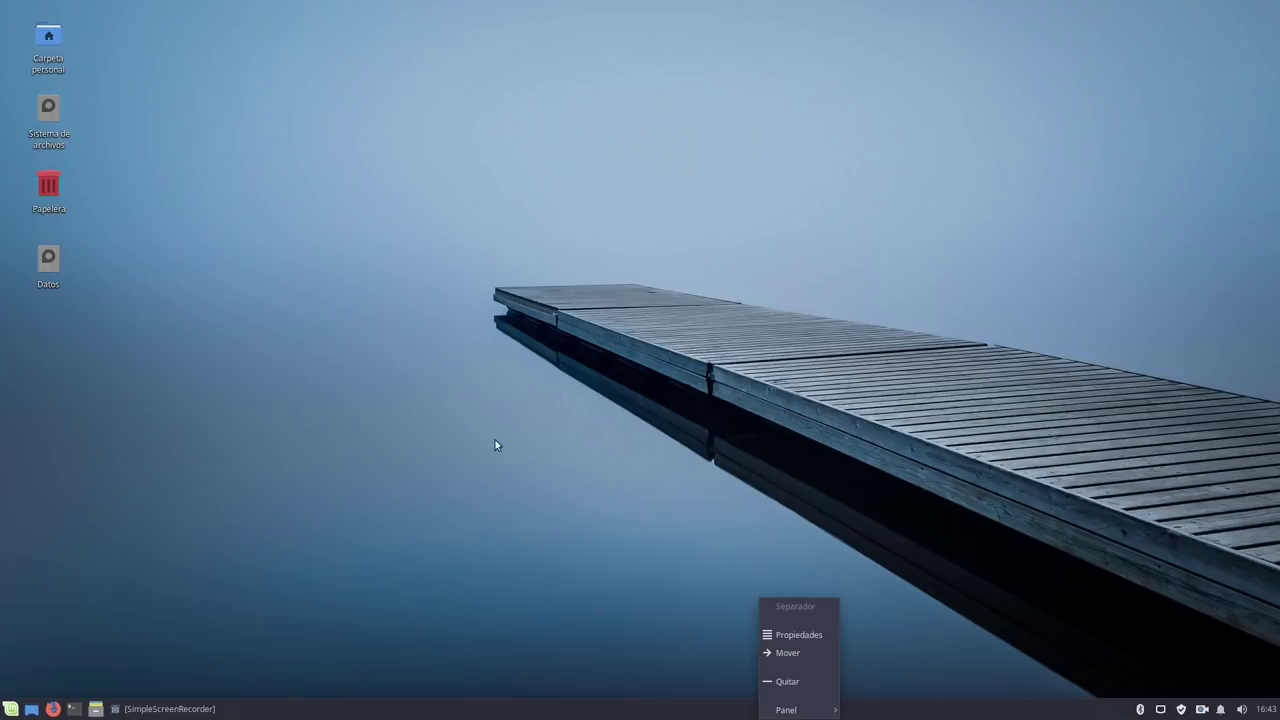
pyautogui.click(408, 464)
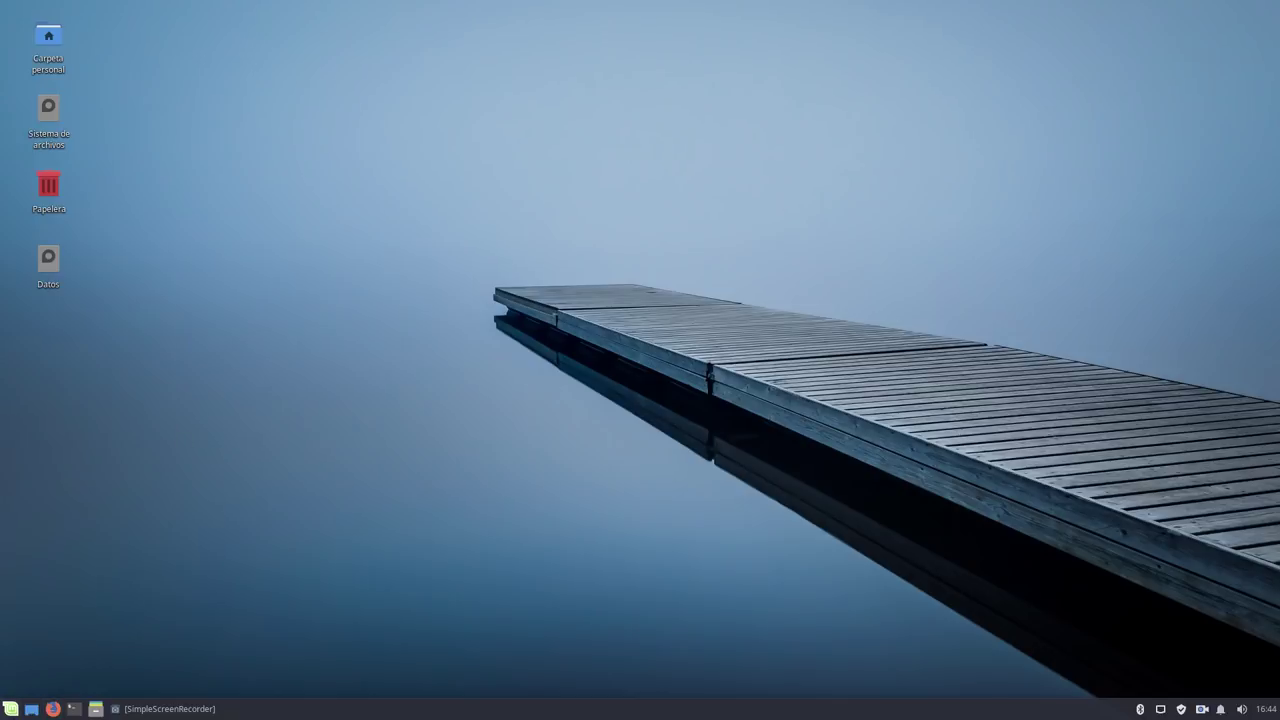
# Open the system Configuración window, view the file manager preferences and the Ajustes del gestor de ventanas, and return to the settings overview.
pyautogui.click(10, 709)
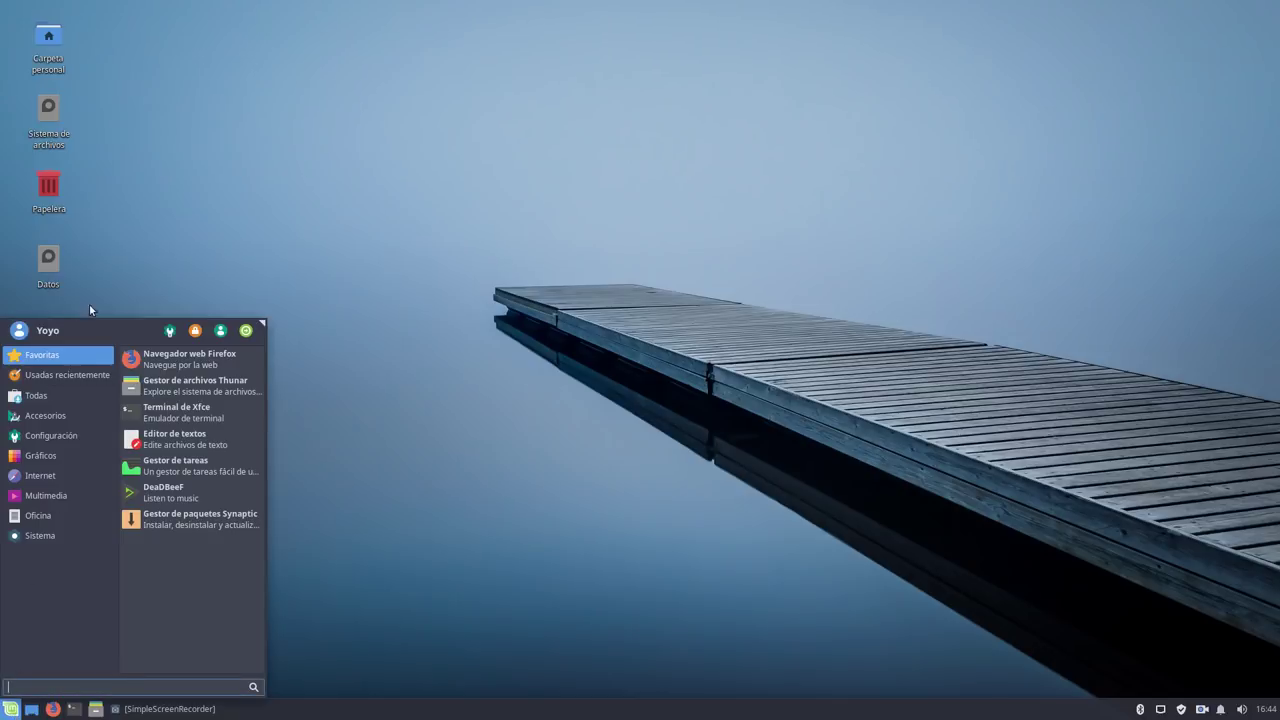
pyautogui.click(167, 340)
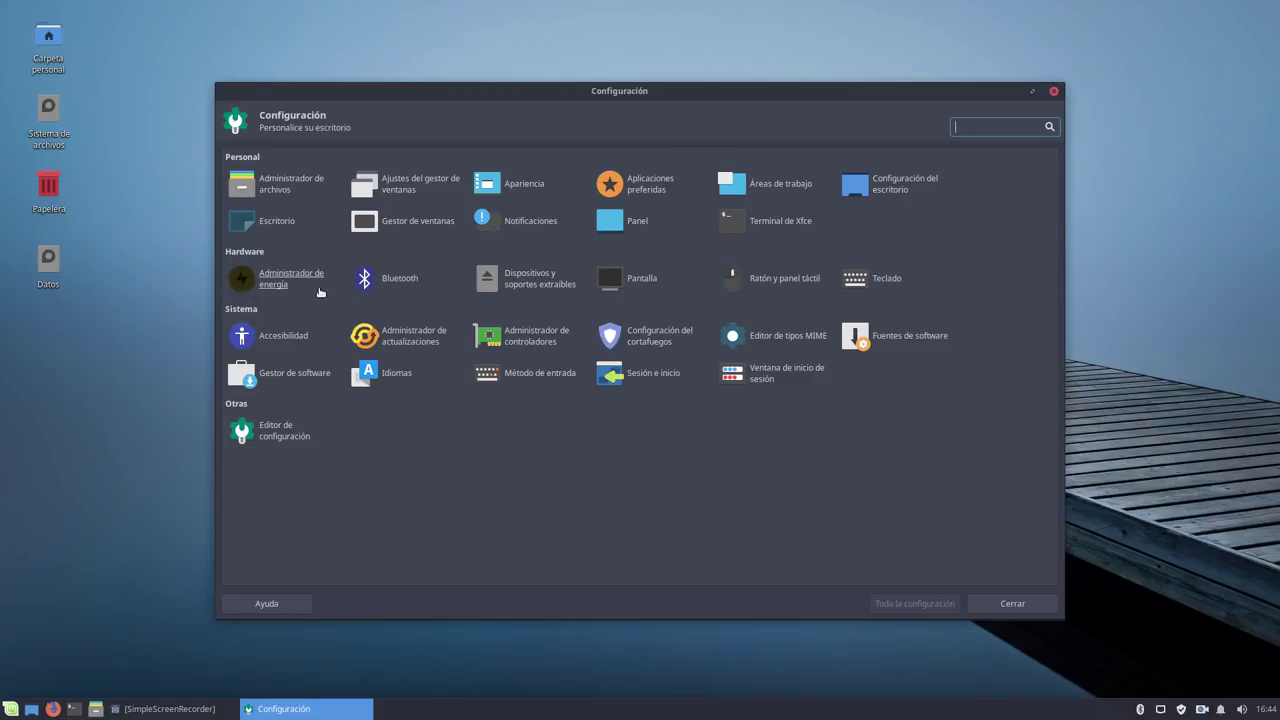
pyautogui.click(293, 179)
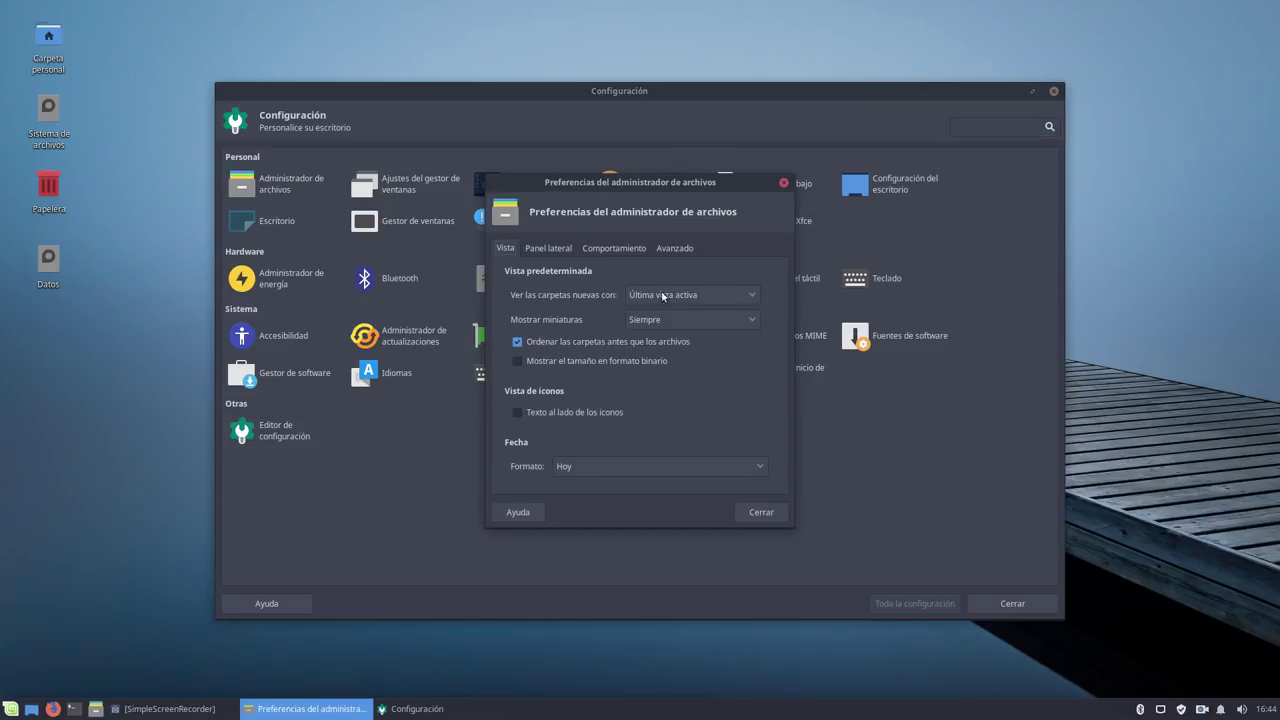
pyautogui.click(762, 512)
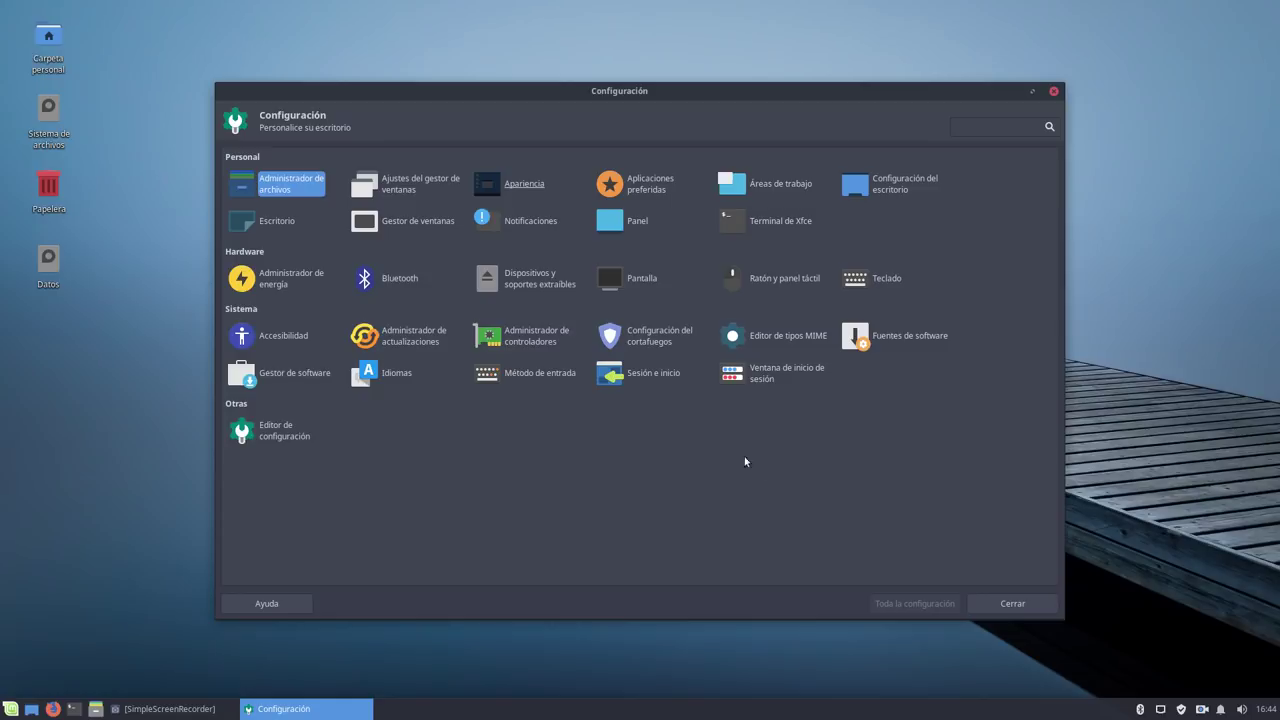
pyautogui.click(364, 183)
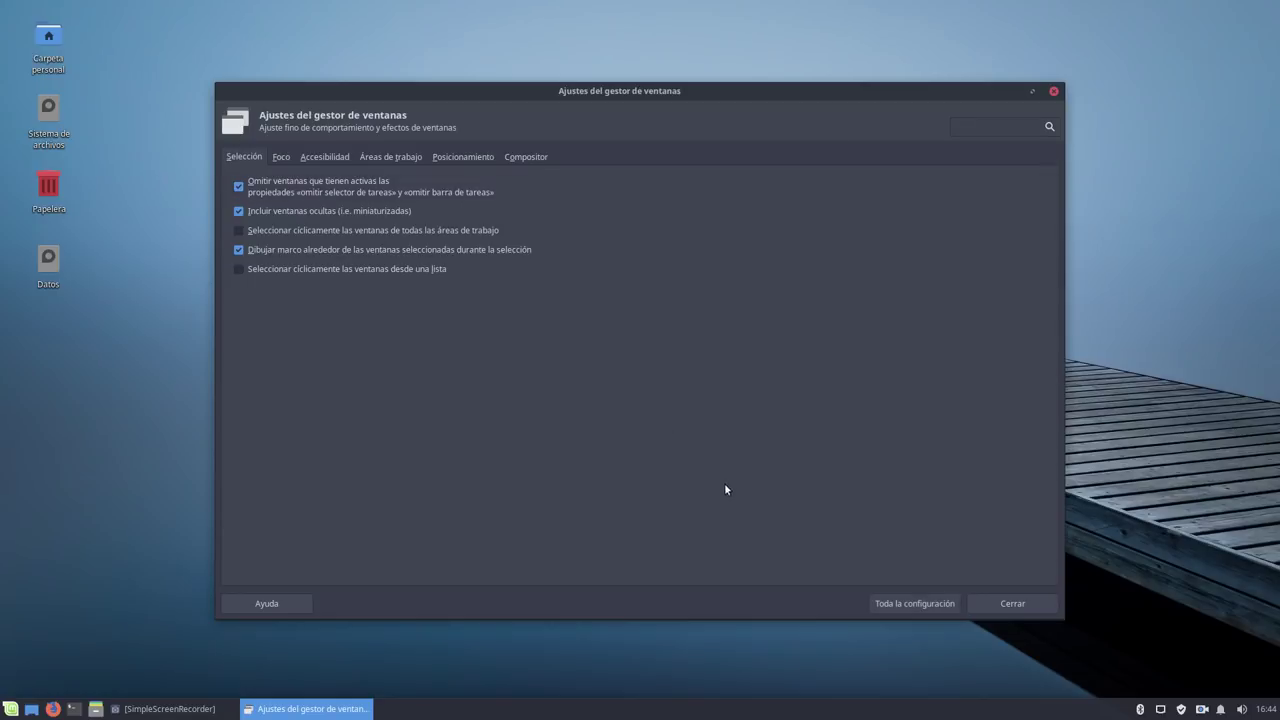
pyautogui.click(907, 603)
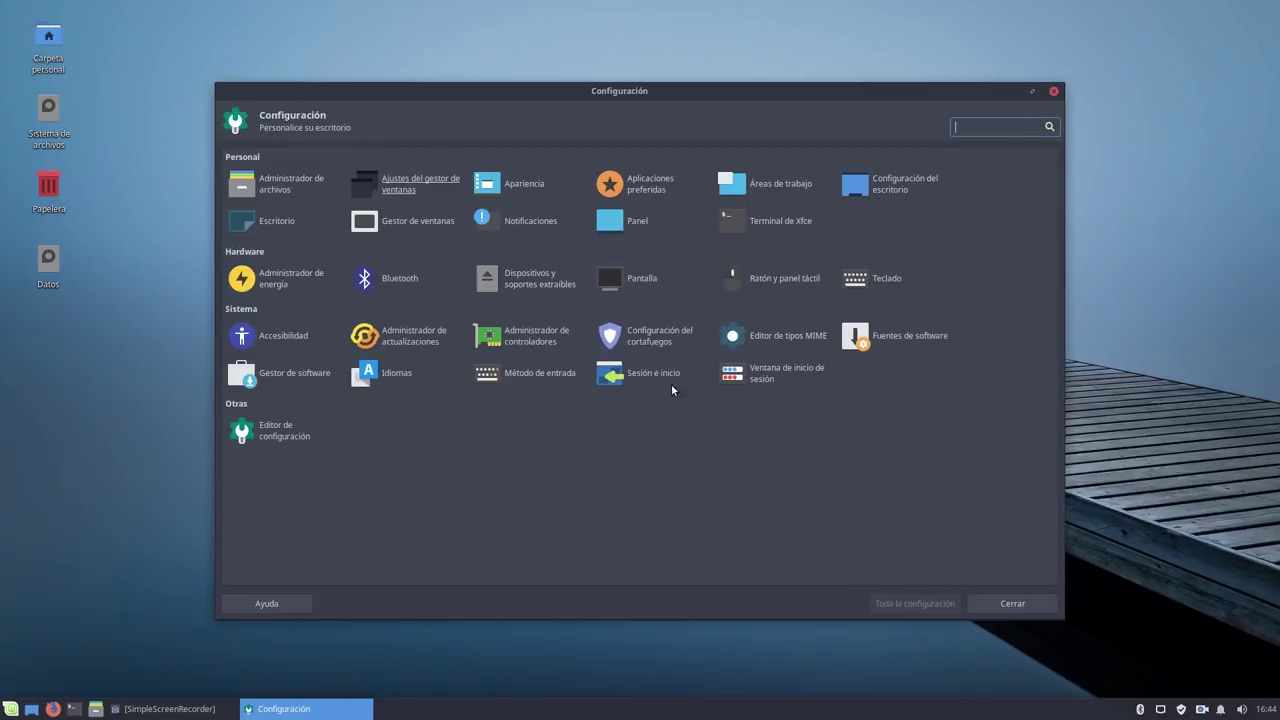
# Review the Estilo, Iconos, Tipos de letra and Configuración sections of Apariencia, and return to the settings overview.
pyautogui.click(540, 184)
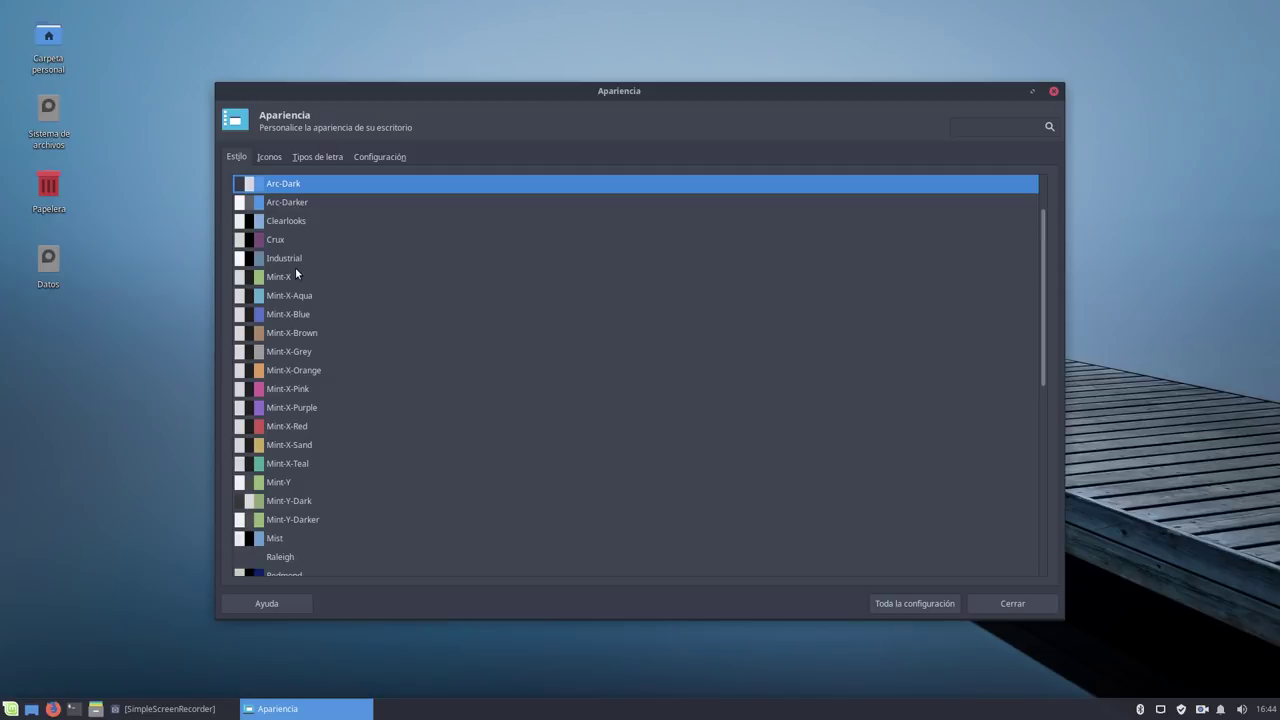
pyautogui.click(277, 158)
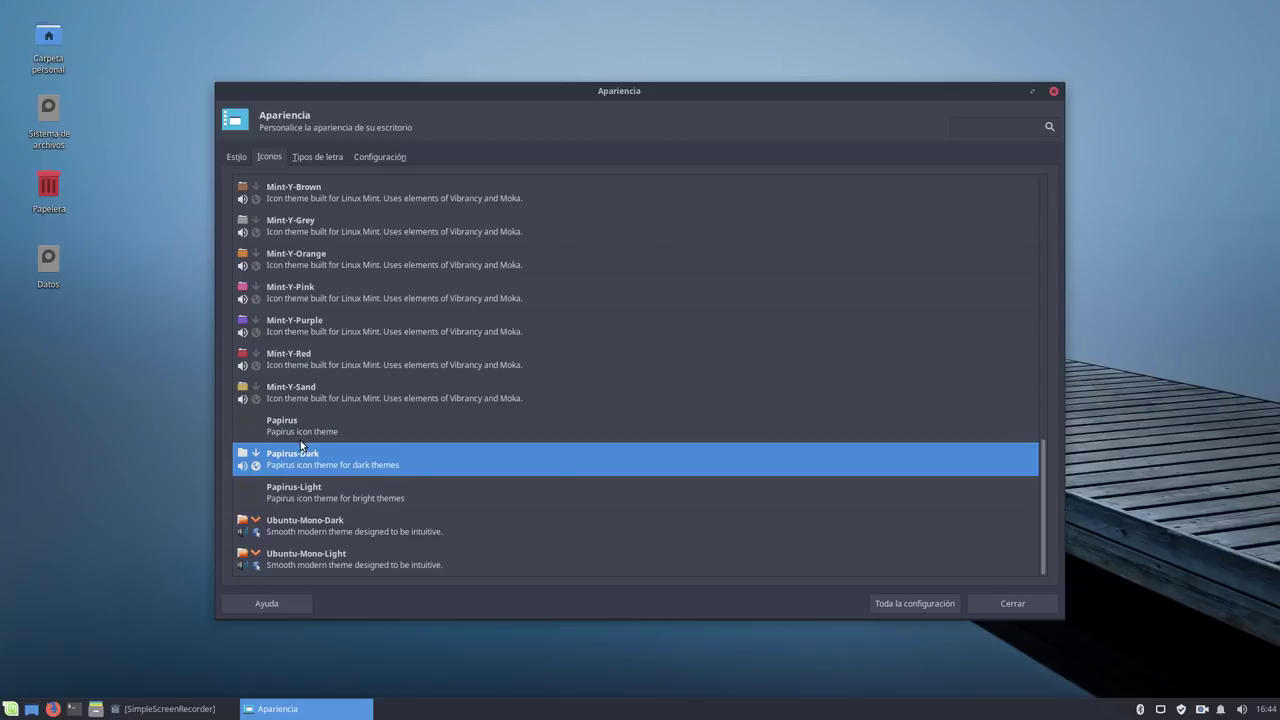
pyautogui.click(322, 158)
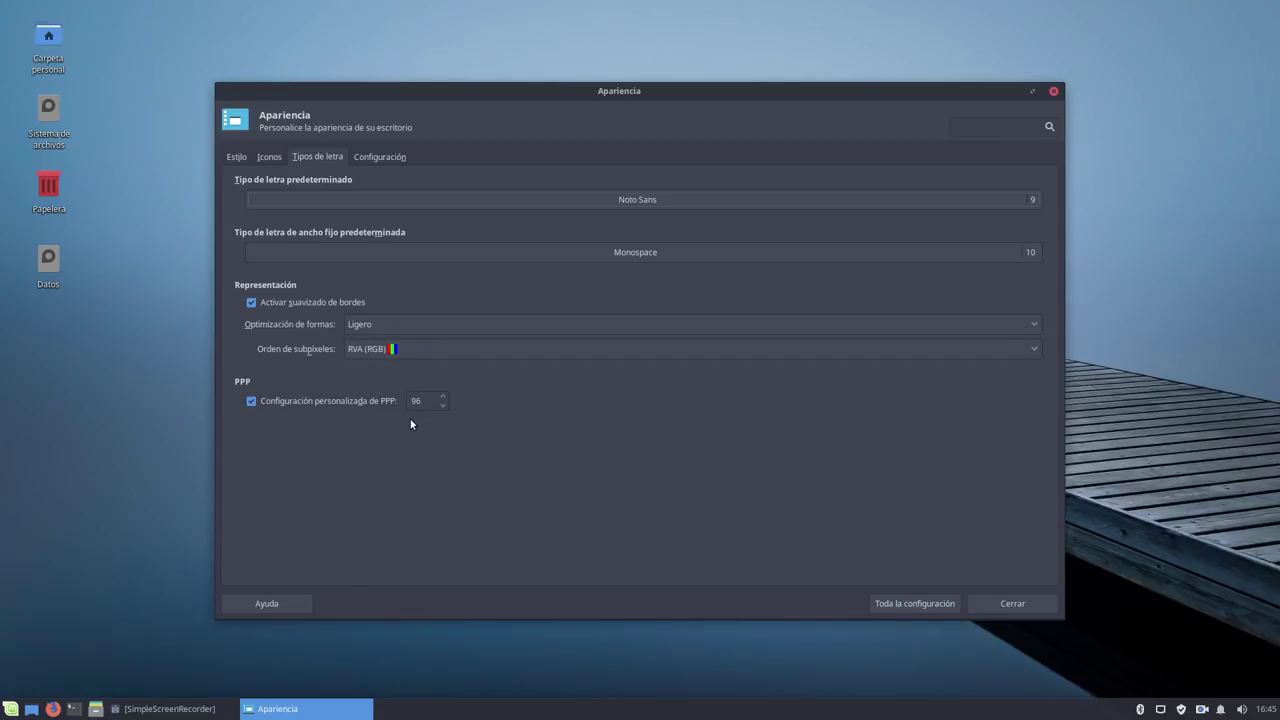
pyautogui.click(367, 156)
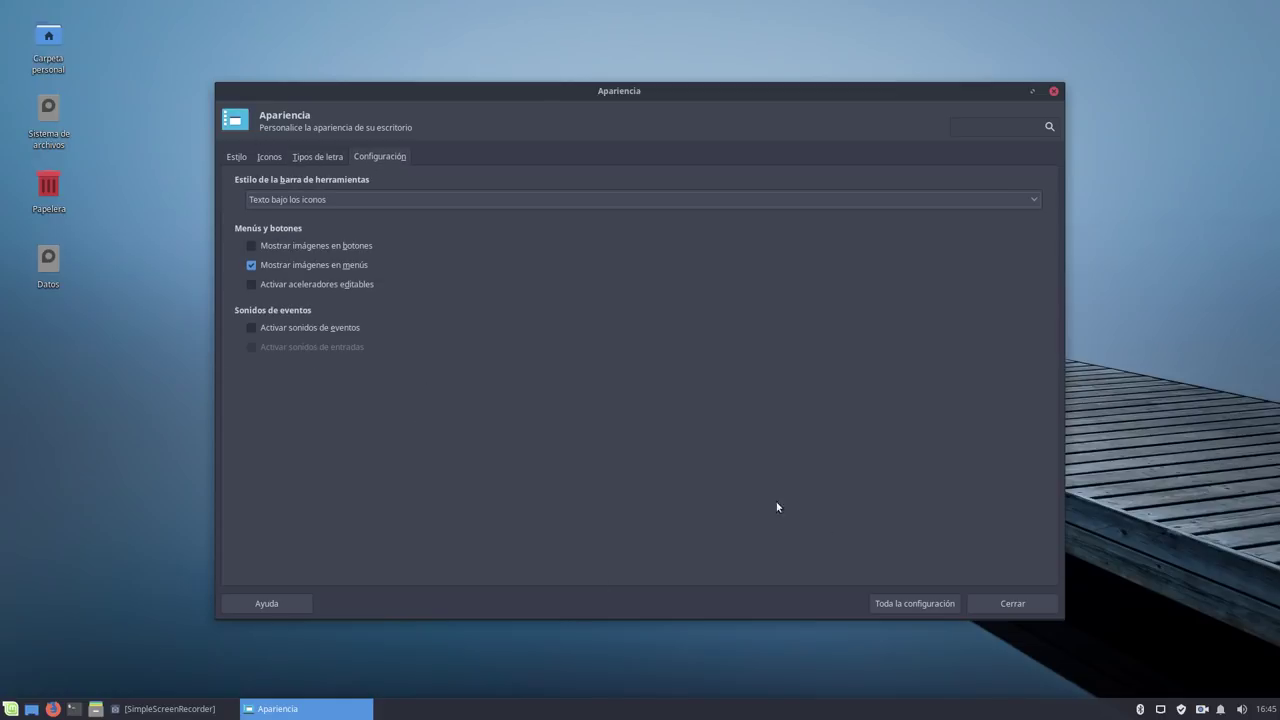
pyautogui.click(912, 603)
# Review the Internet and Utilidades preferred applications and the Áreas de trabajo settings, and return to the settings overview.
pyautogui.click(651, 184)
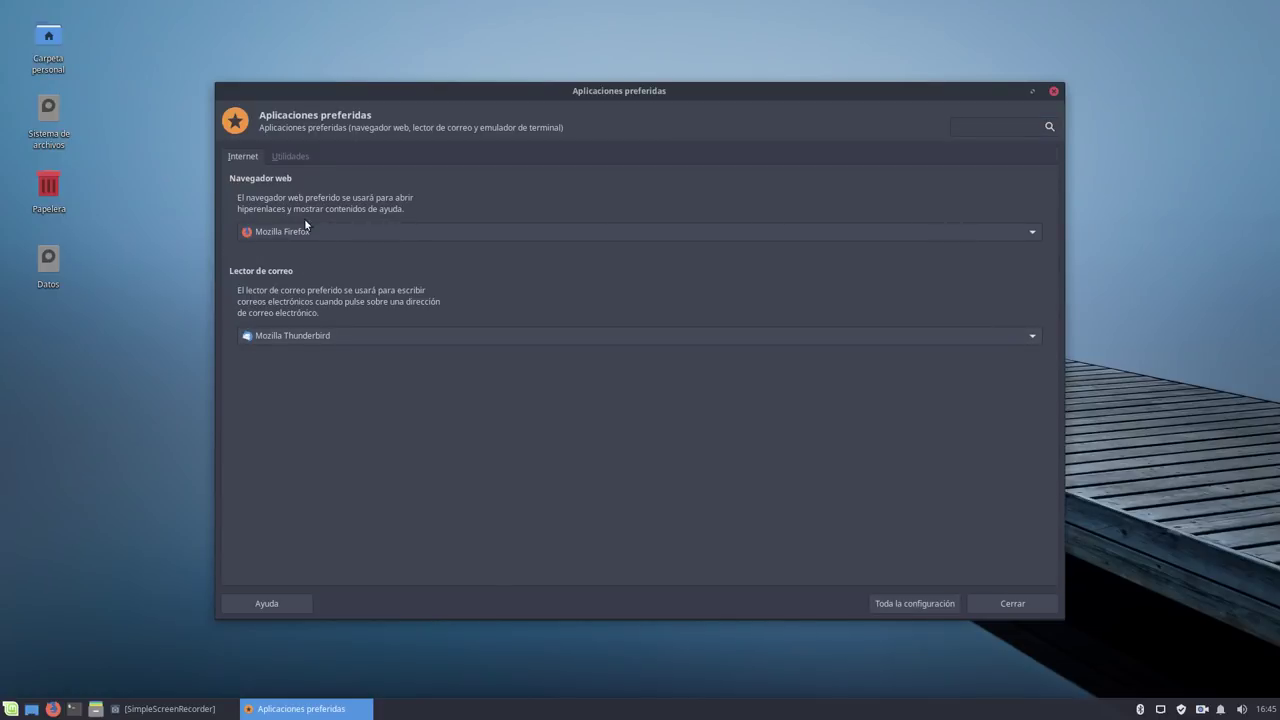
pyautogui.click(293, 156)
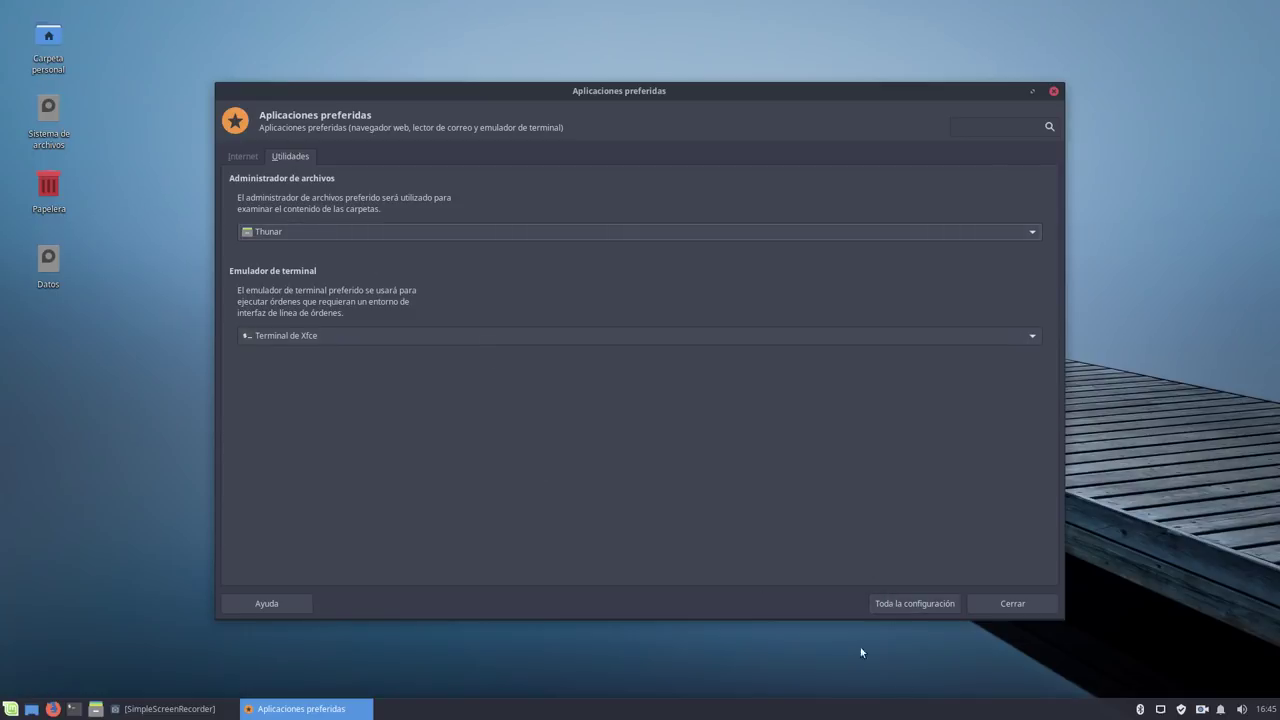
pyautogui.click(919, 604)
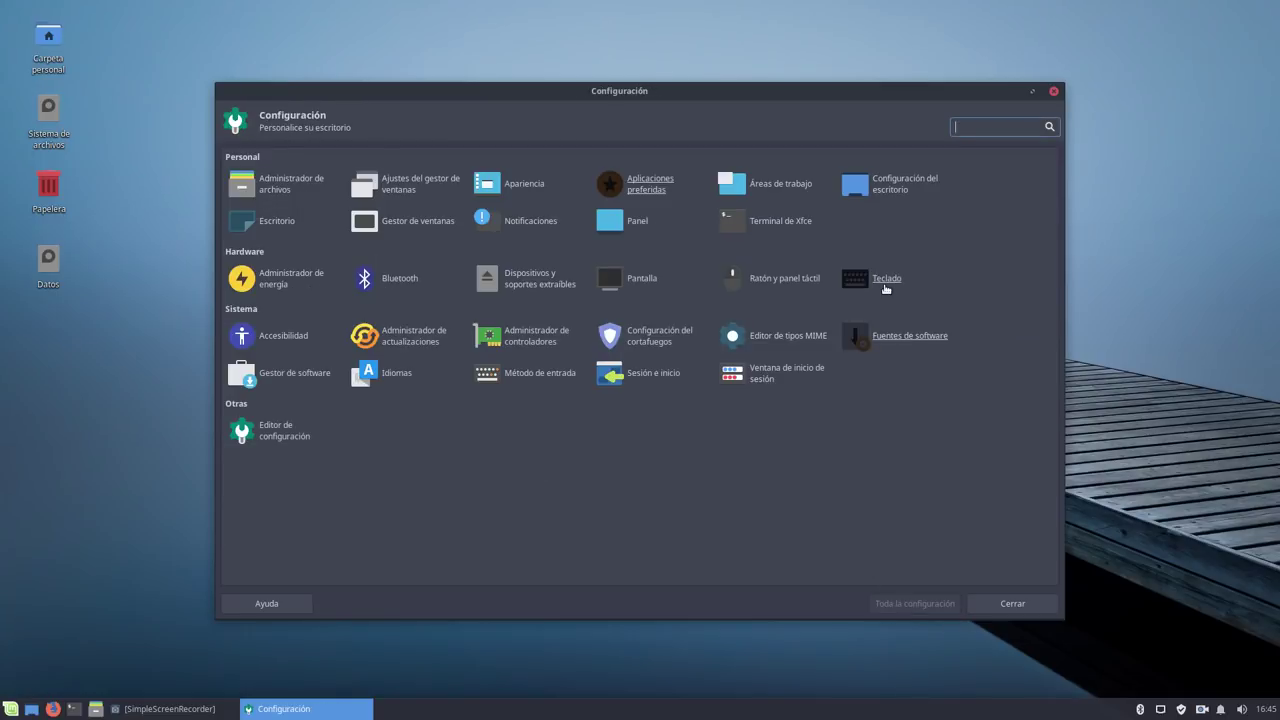
pyautogui.click(768, 188)
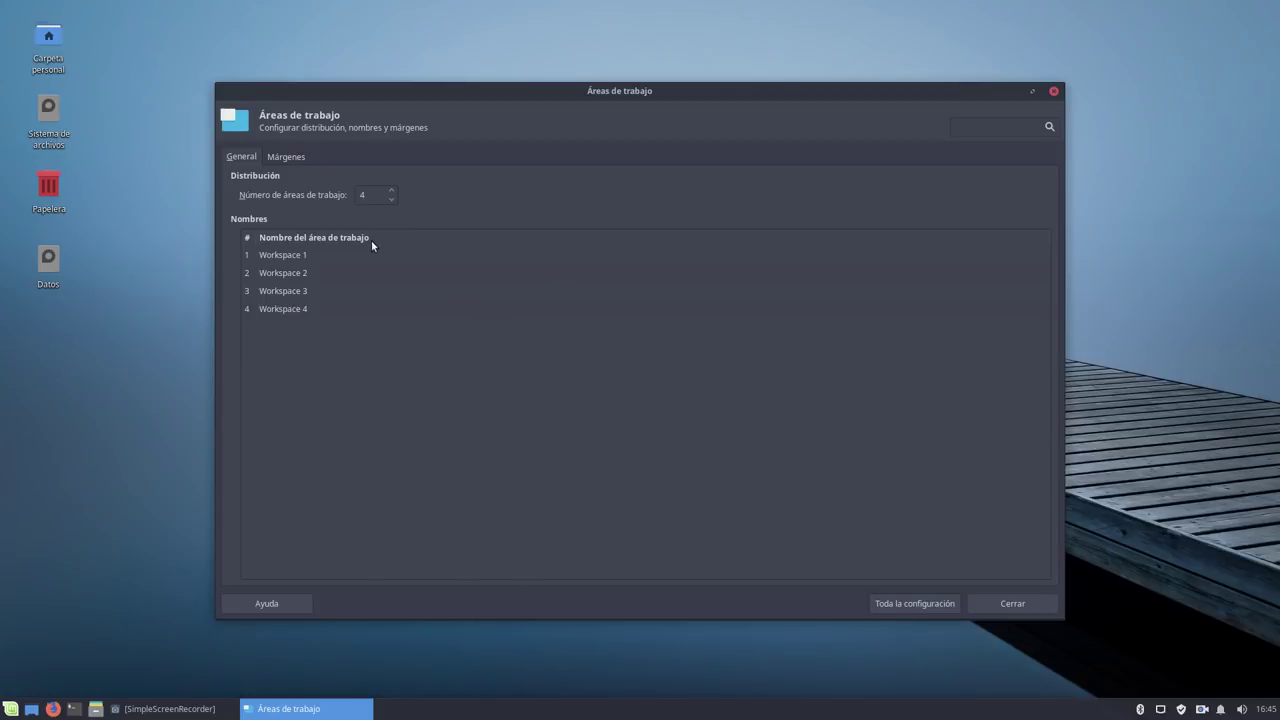
pyautogui.click(893, 604)
# View the available window managers in Configuración del escritorio and close it without choosing another one.
pyautogui.click(852, 185)
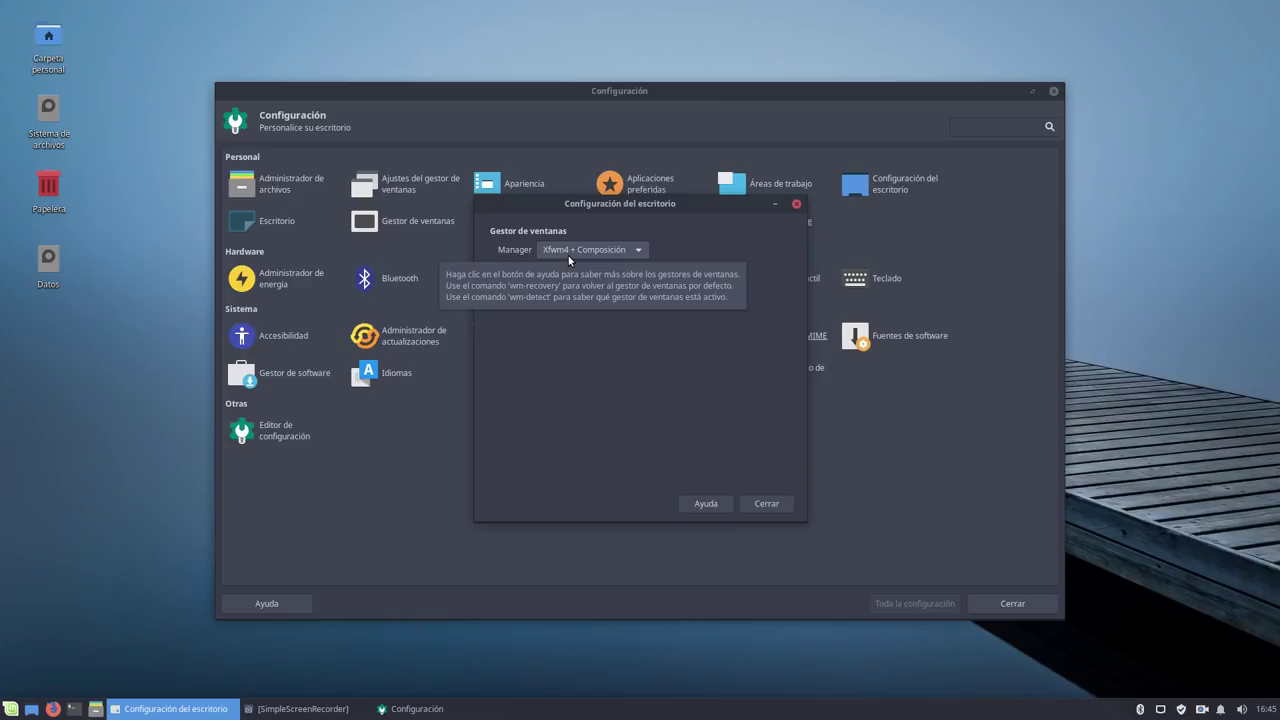
pyautogui.click(568, 252)
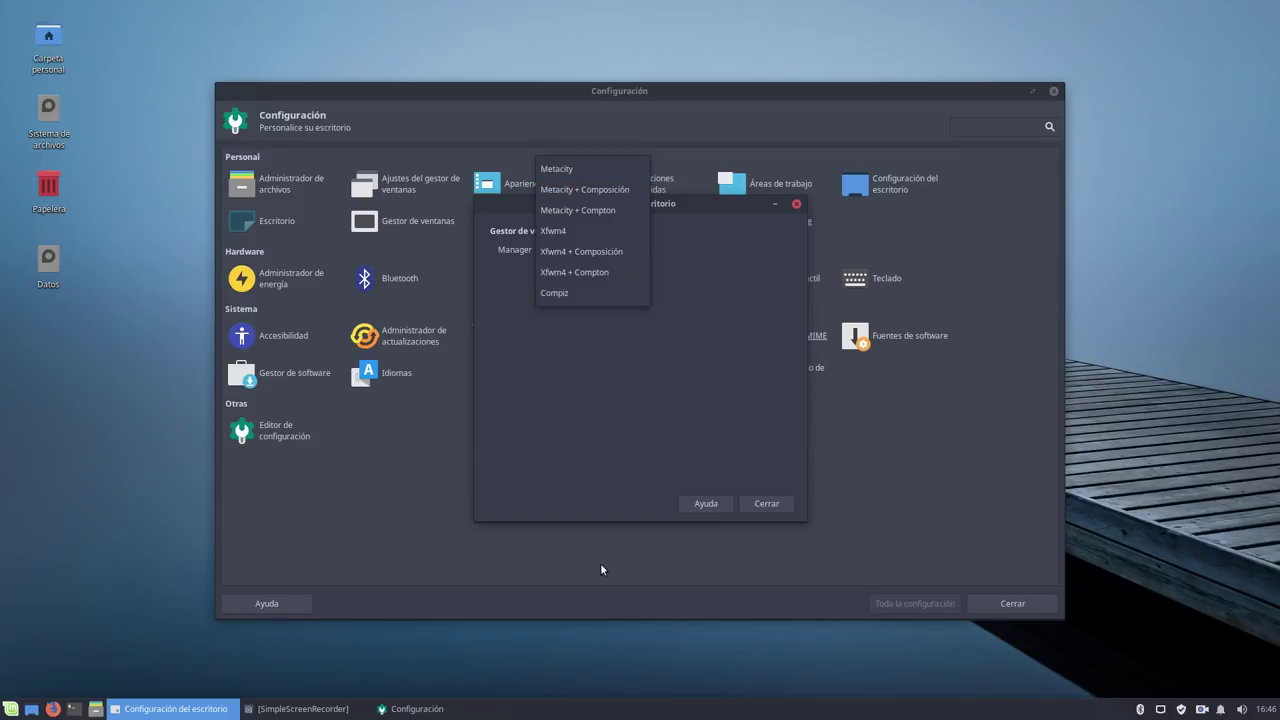
pyautogui.click(631, 459)
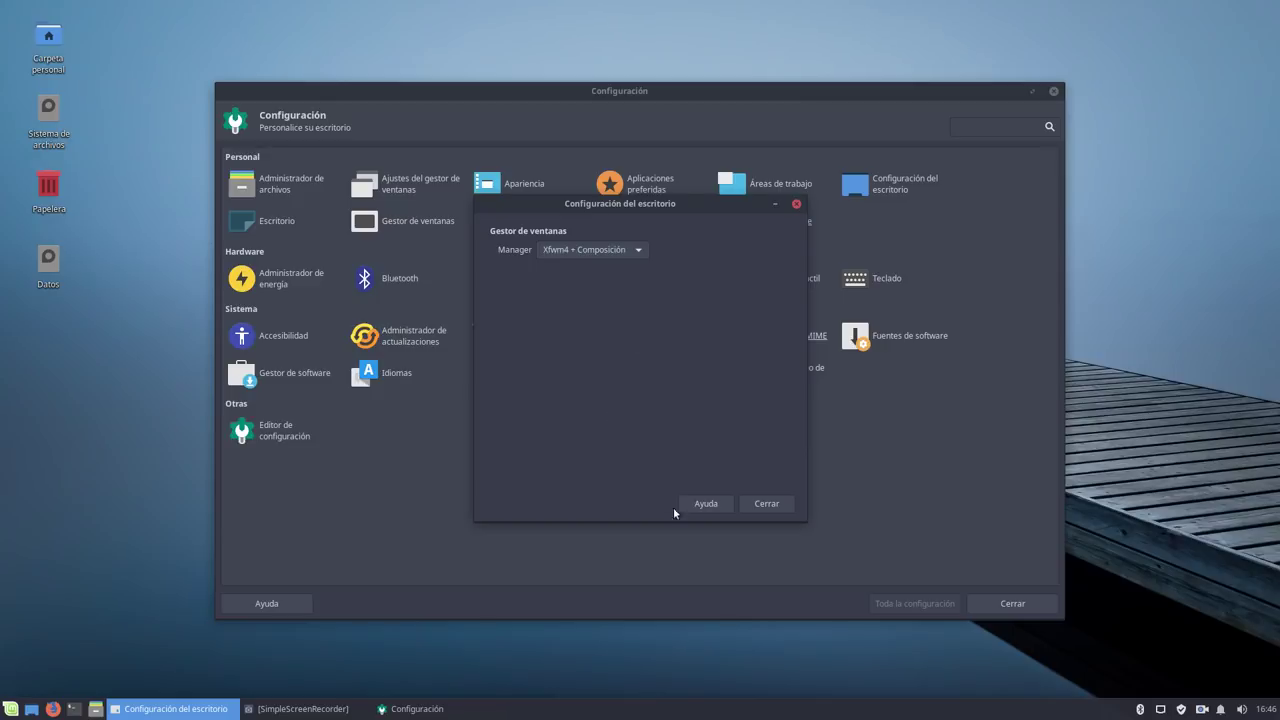
pyautogui.click(745, 506)
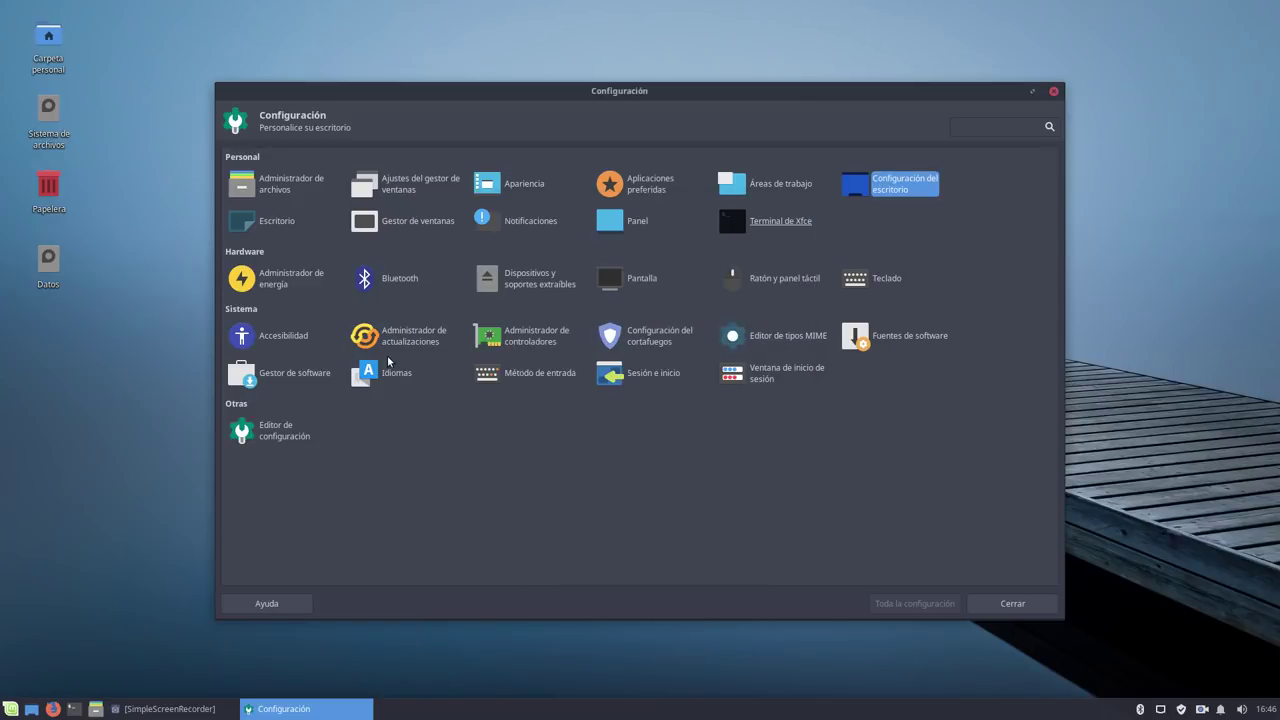
# Preview the green cartoon face wallpaper from the Walls directory, and set the desktop background to the picture of yellow-green leaves on a blurred background.
pyautogui.click(272, 224)
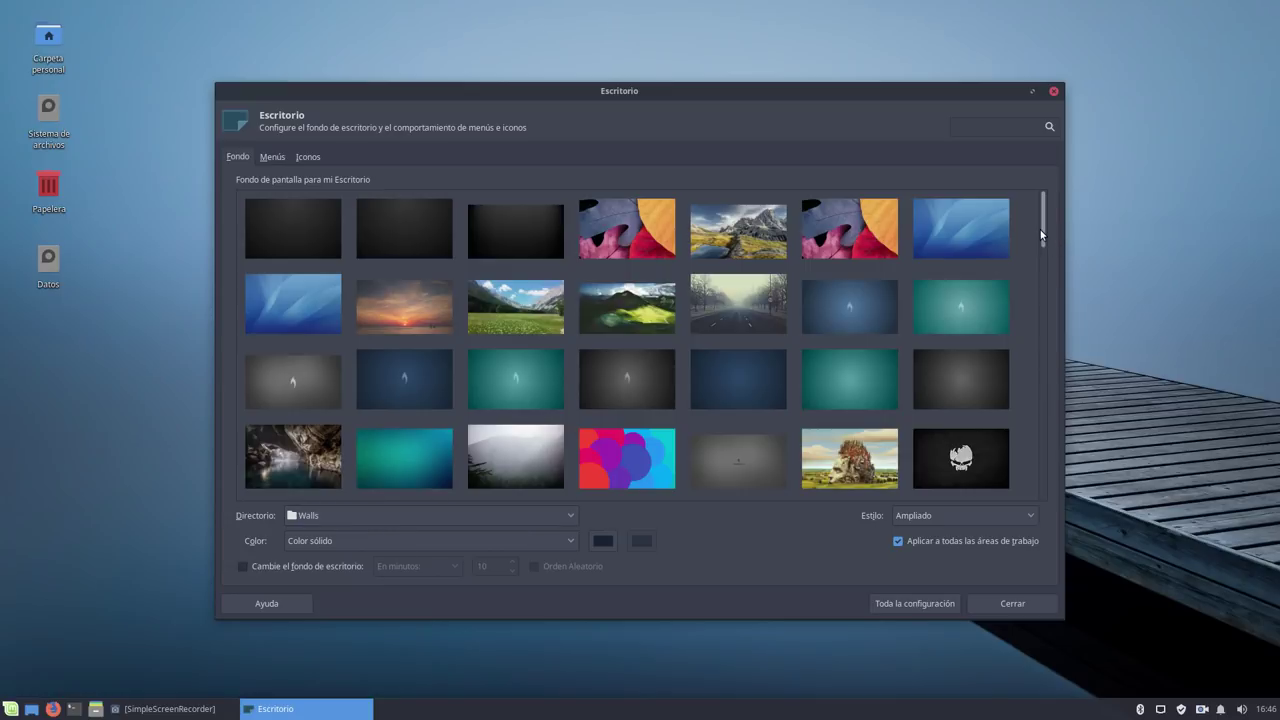
pyautogui.moveTo(1040, 229); pyautogui.dragTo(1051, 346)
pyautogui.click(752, 312)
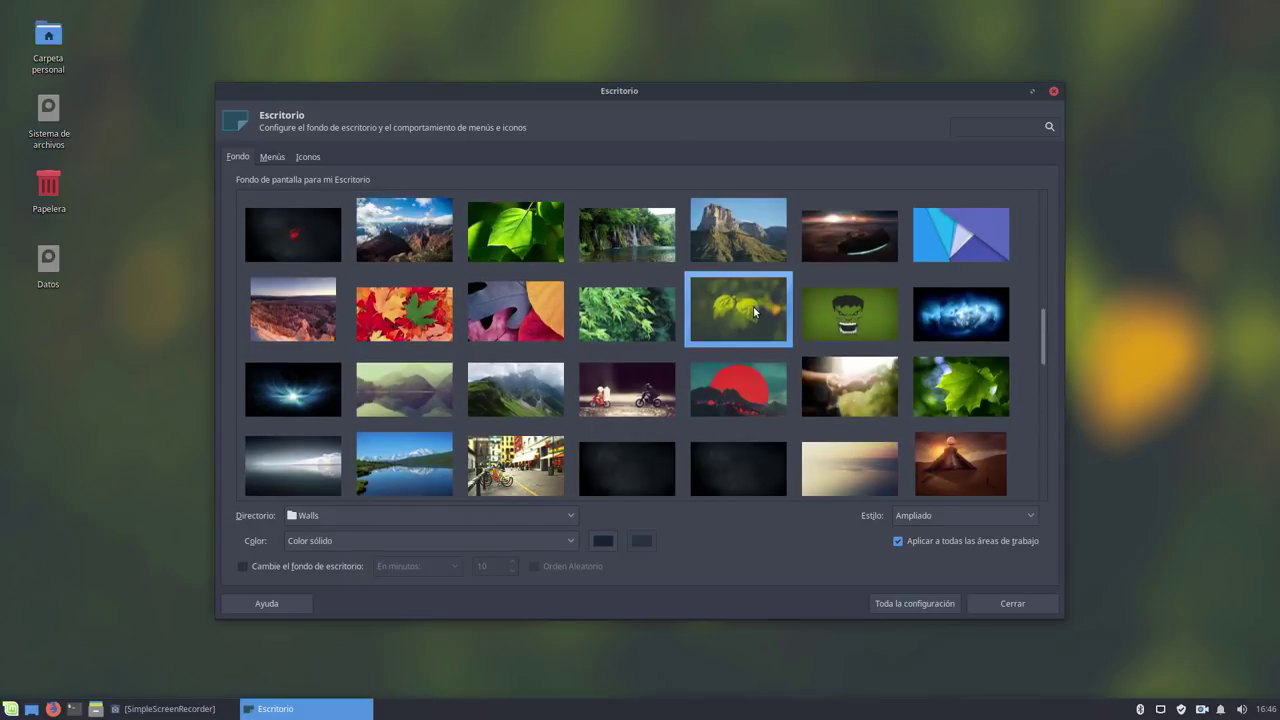
pyautogui.click(821, 310)
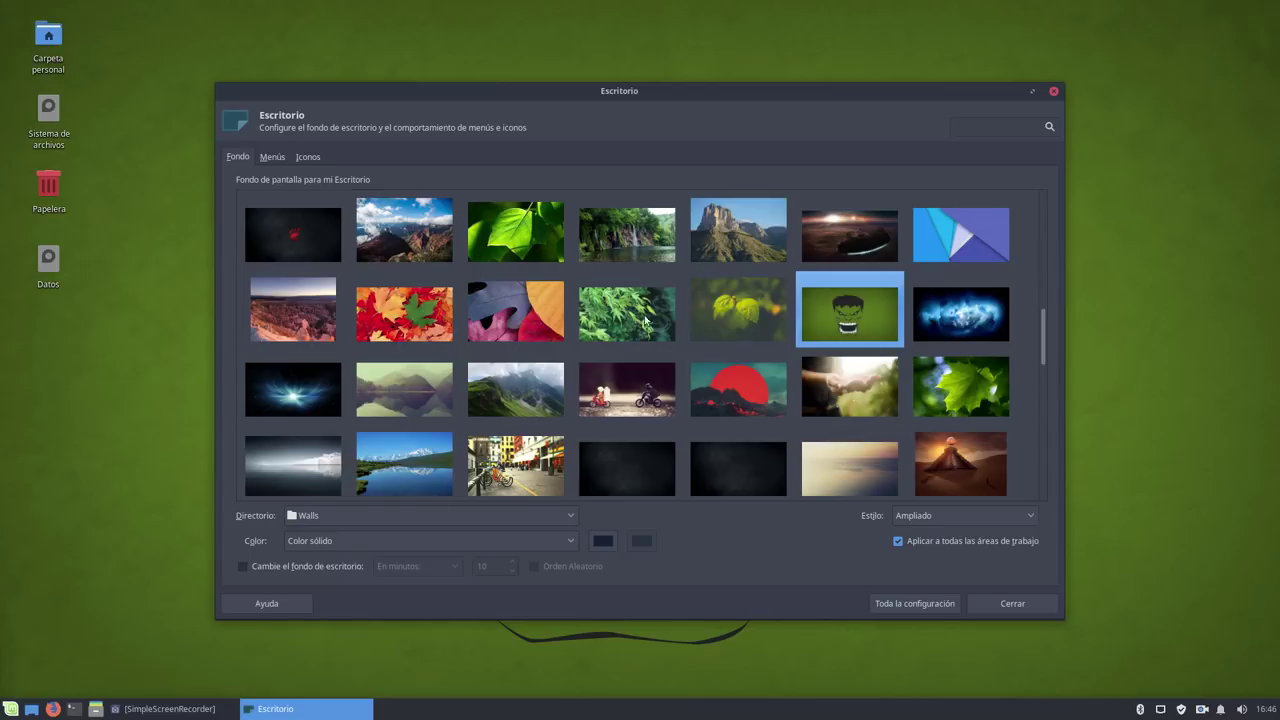
pyautogui.click(720, 305)
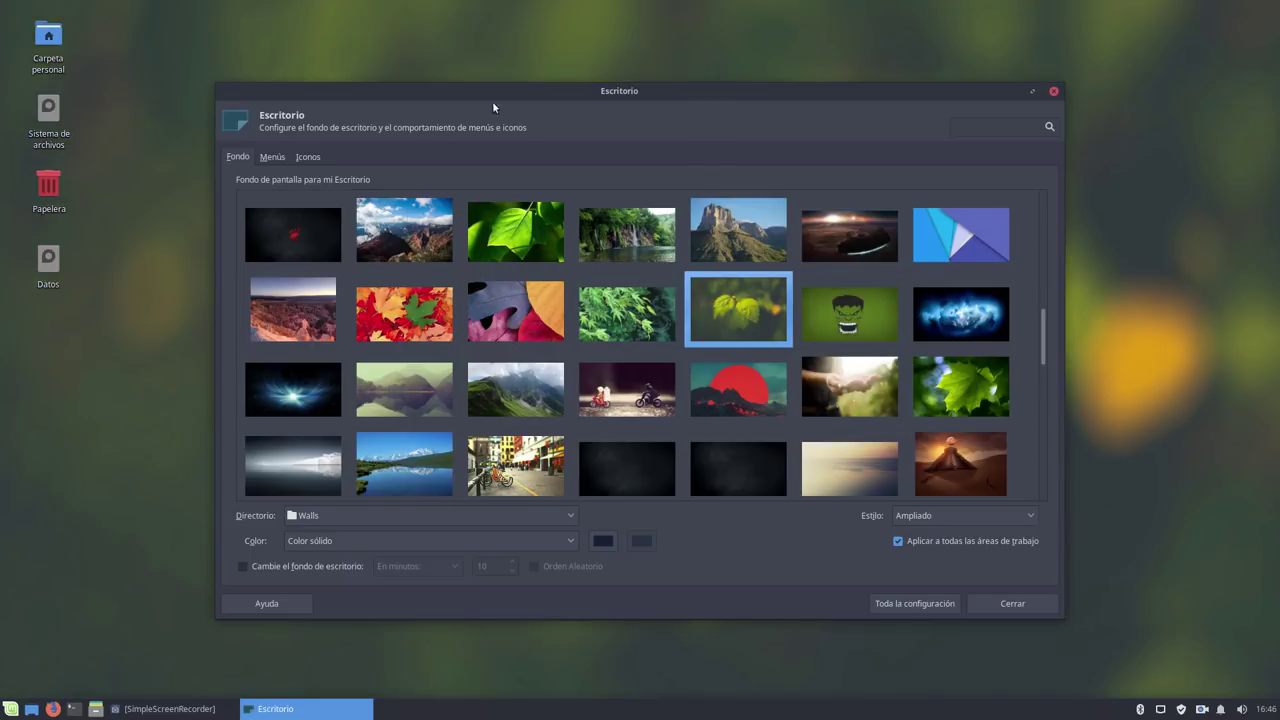
# Review the Menús and Iconos sections of the Escritorio settings, and return to the settings overview.
pyautogui.click(272, 158)
pyautogui.click(309, 157)
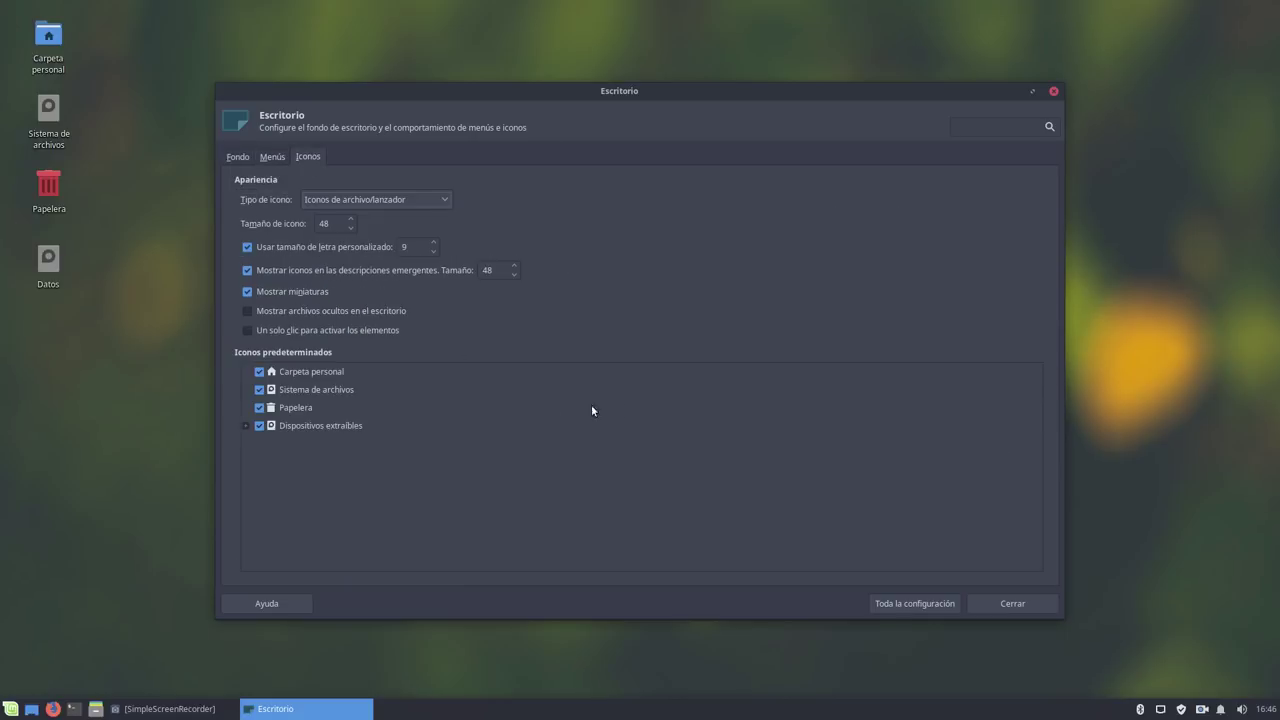
pyautogui.click(916, 603)
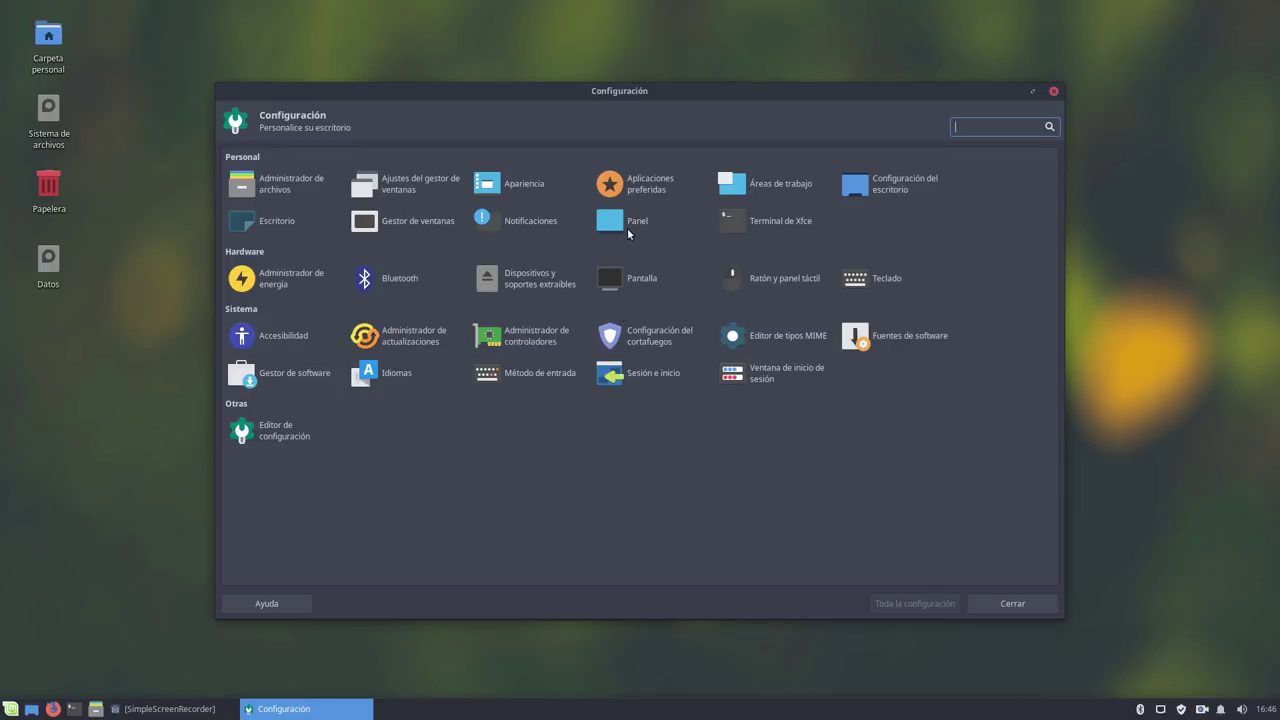
# Review the General, Aplicaciones and Registro sections of Notificaciones, and return to the settings overview.
pyautogui.click(530, 222)
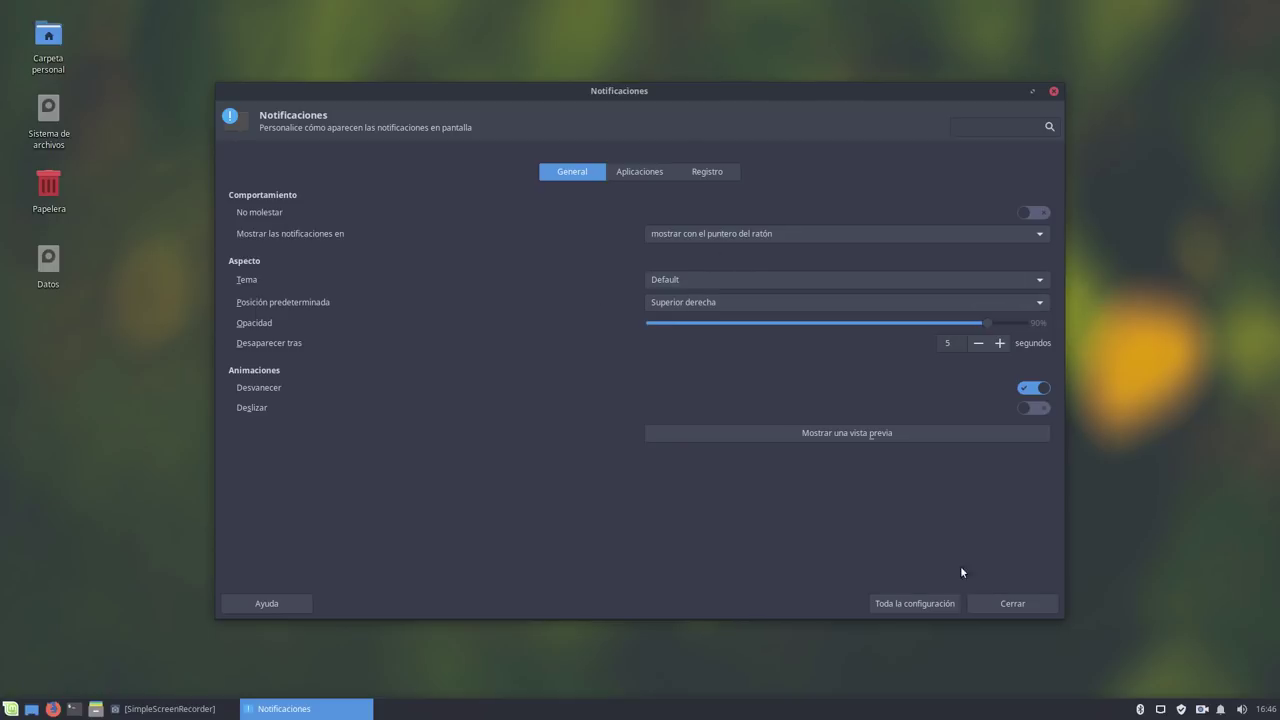
pyautogui.click(650, 175)
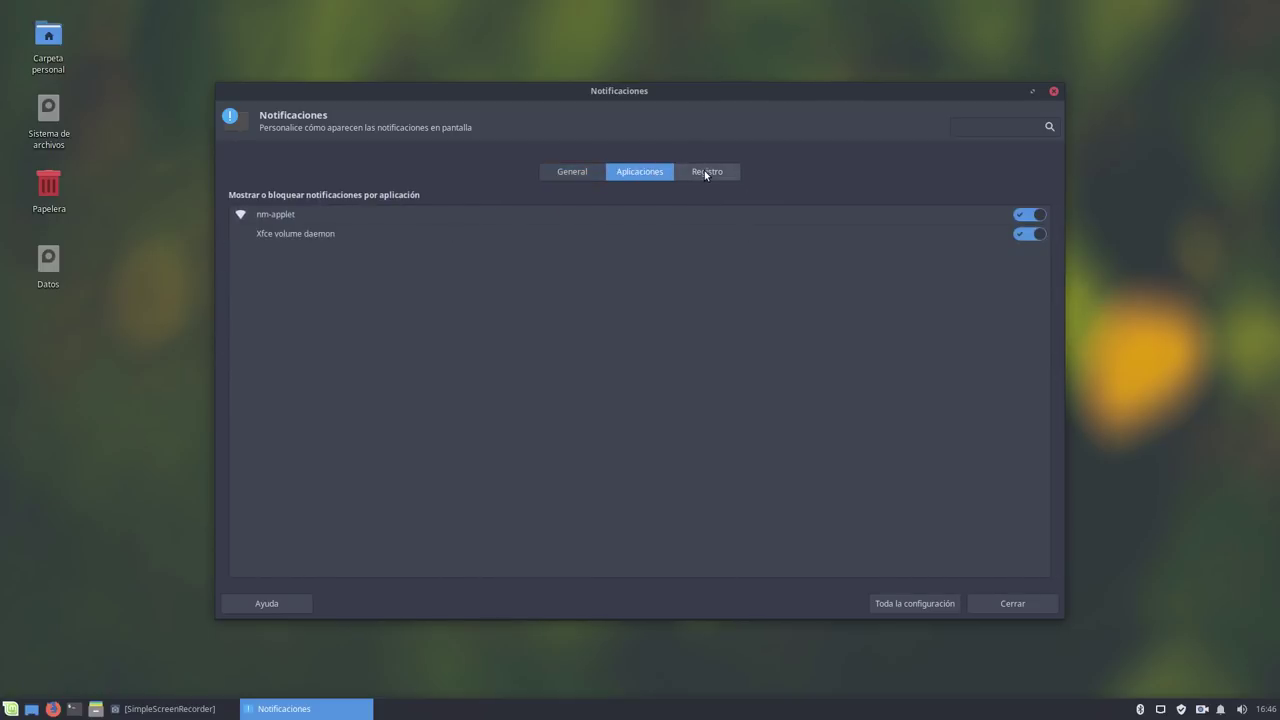
pyautogui.click(704, 172)
pyautogui.click(885, 605)
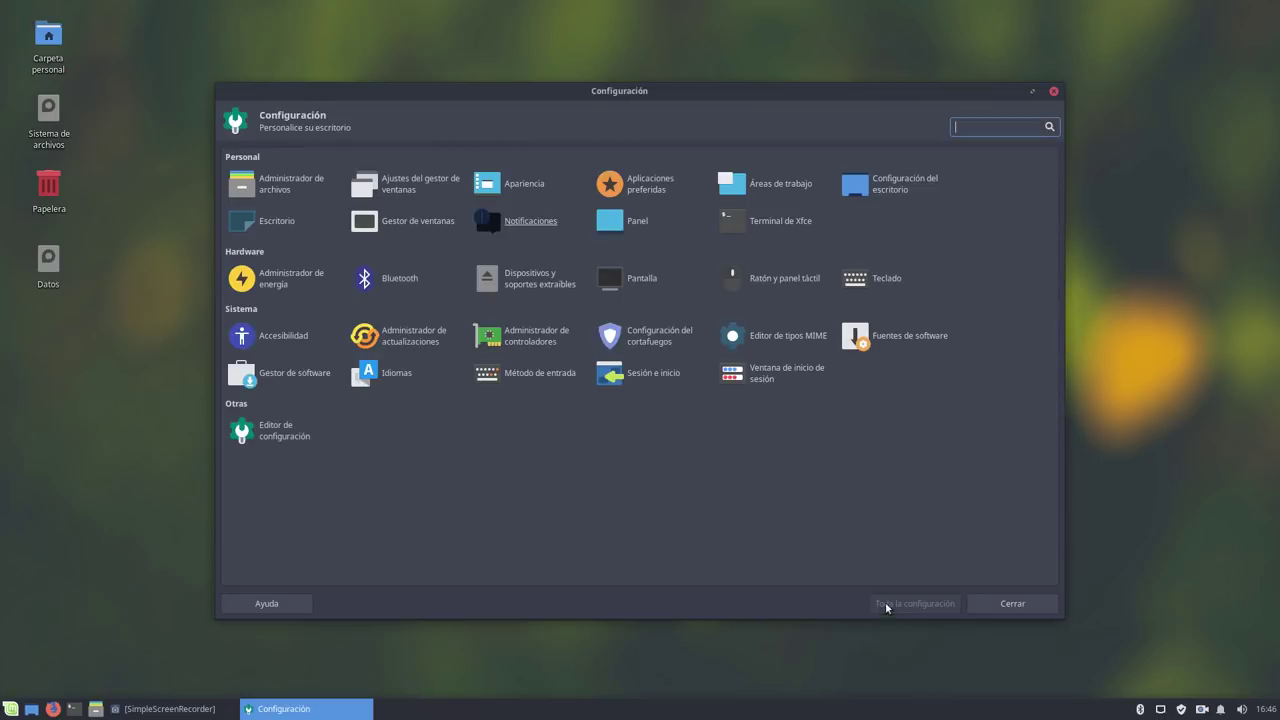
# Open the Gestor de ventanas settings, and briefly check the SimpleScreenRecorder window before minimizing it.
pyautogui.click(446, 221)
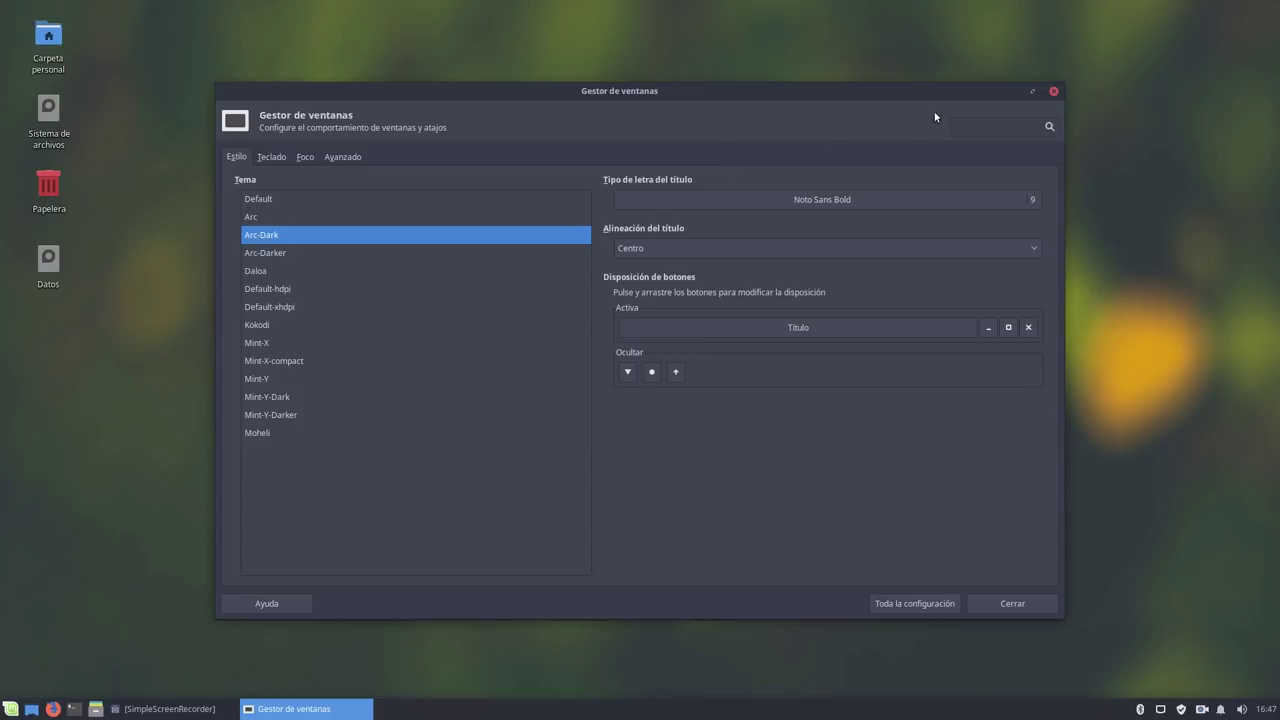
pyautogui.click(152, 709)
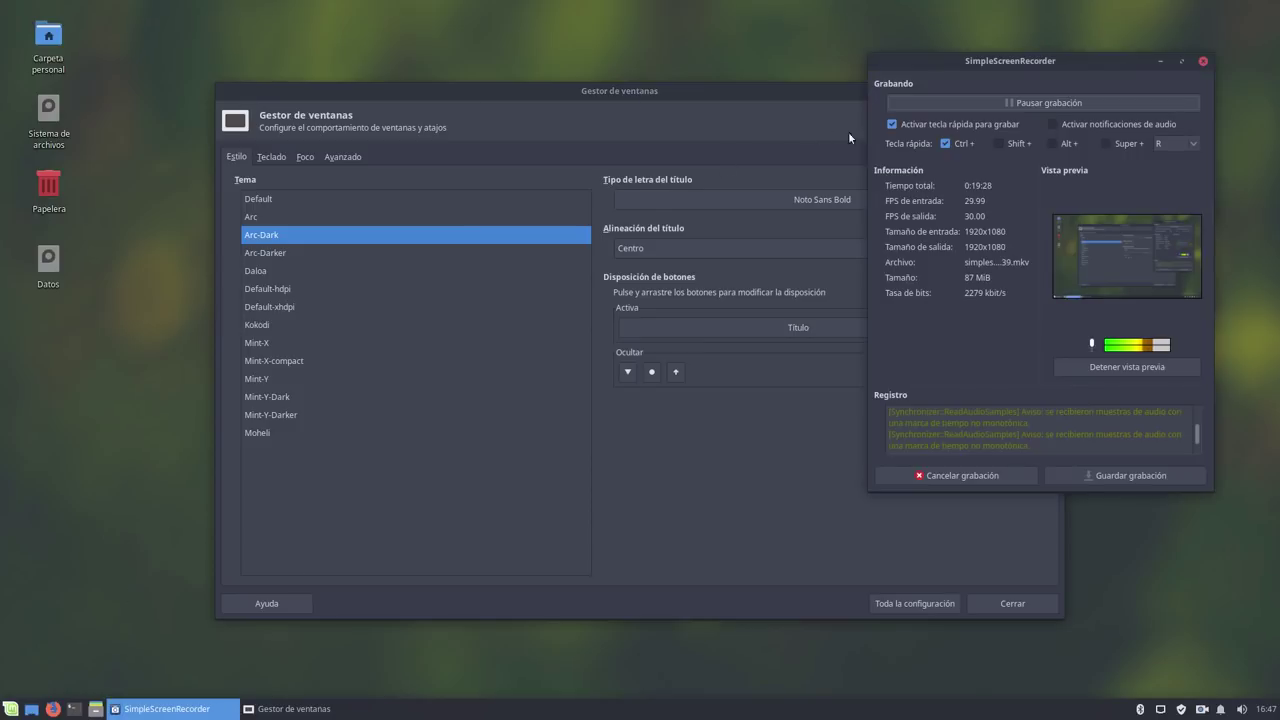
pyautogui.click(1156, 61)
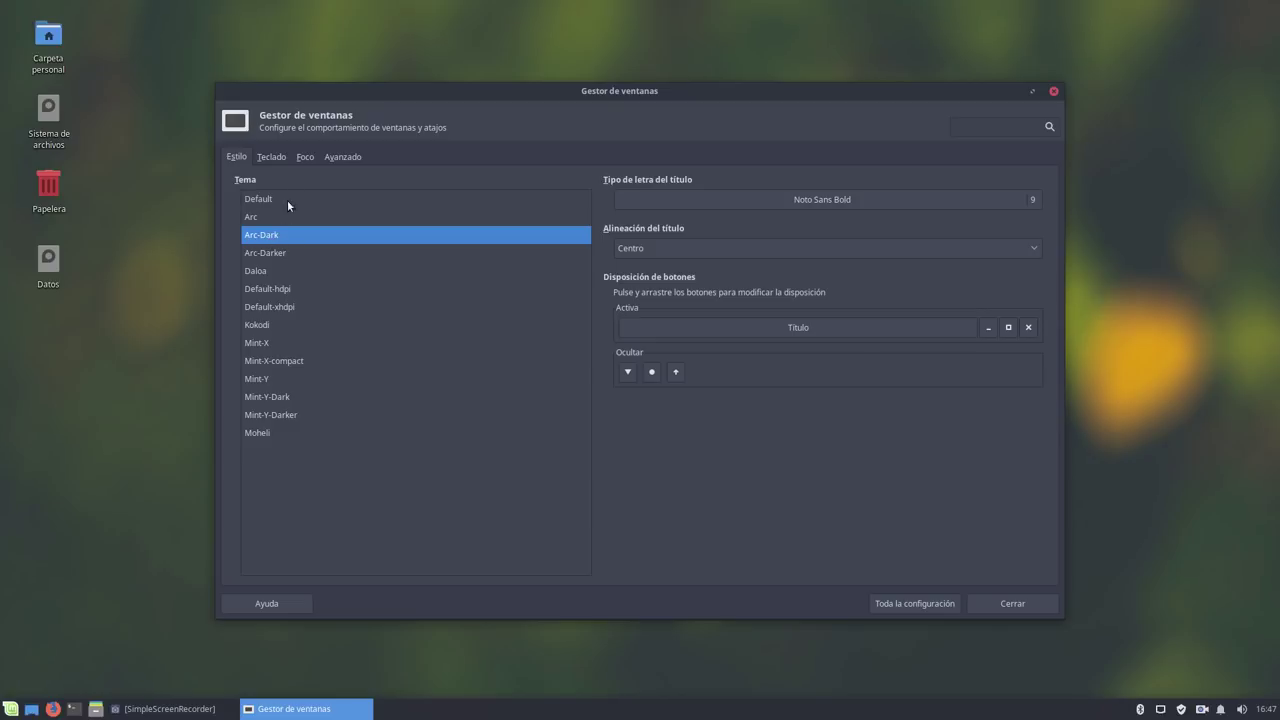
# Review the Teclado, Foco and Avanzado sections of Gestor de ventanas, and return to the settings overview.
pyautogui.click(280, 159)
pyautogui.click(303, 159)
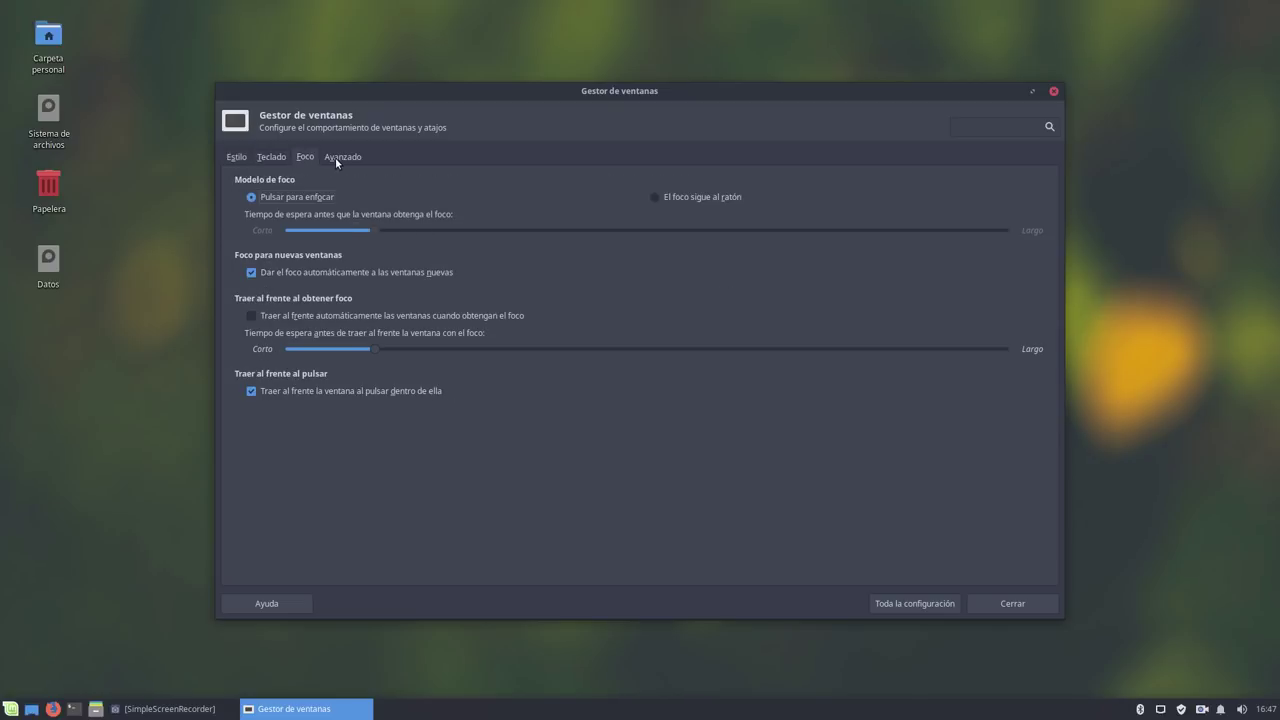
pyautogui.click(335, 157)
pyautogui.click(916, 603)
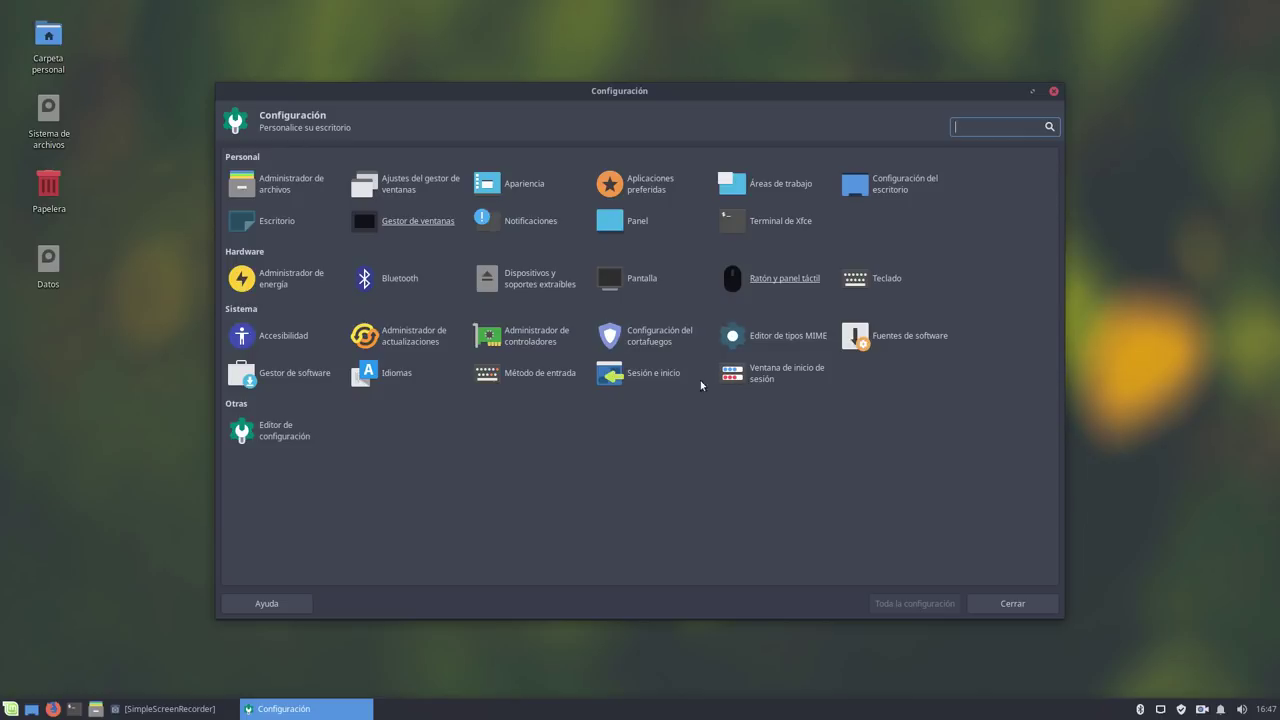
# View the Panel settings and the options offered directly on the desktop panel, and return to the settings overview.
pyautogui.click(650, 222)
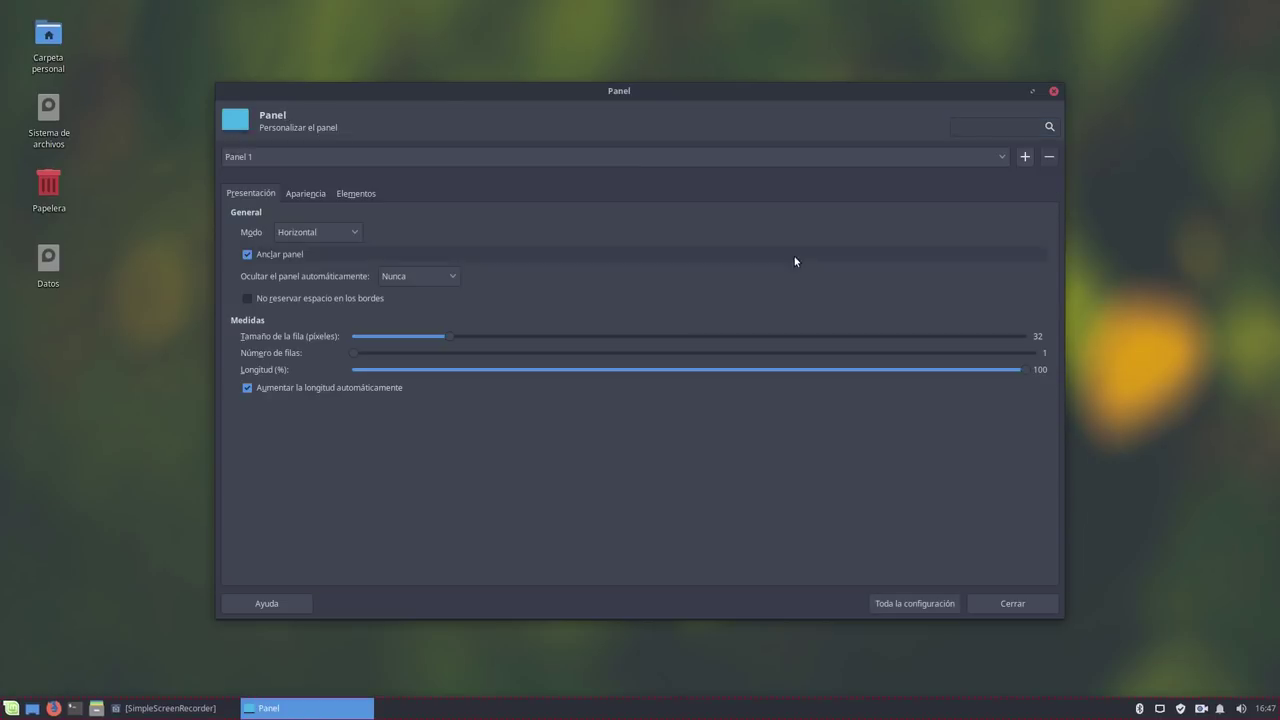
pyautogui.click(910, 603)
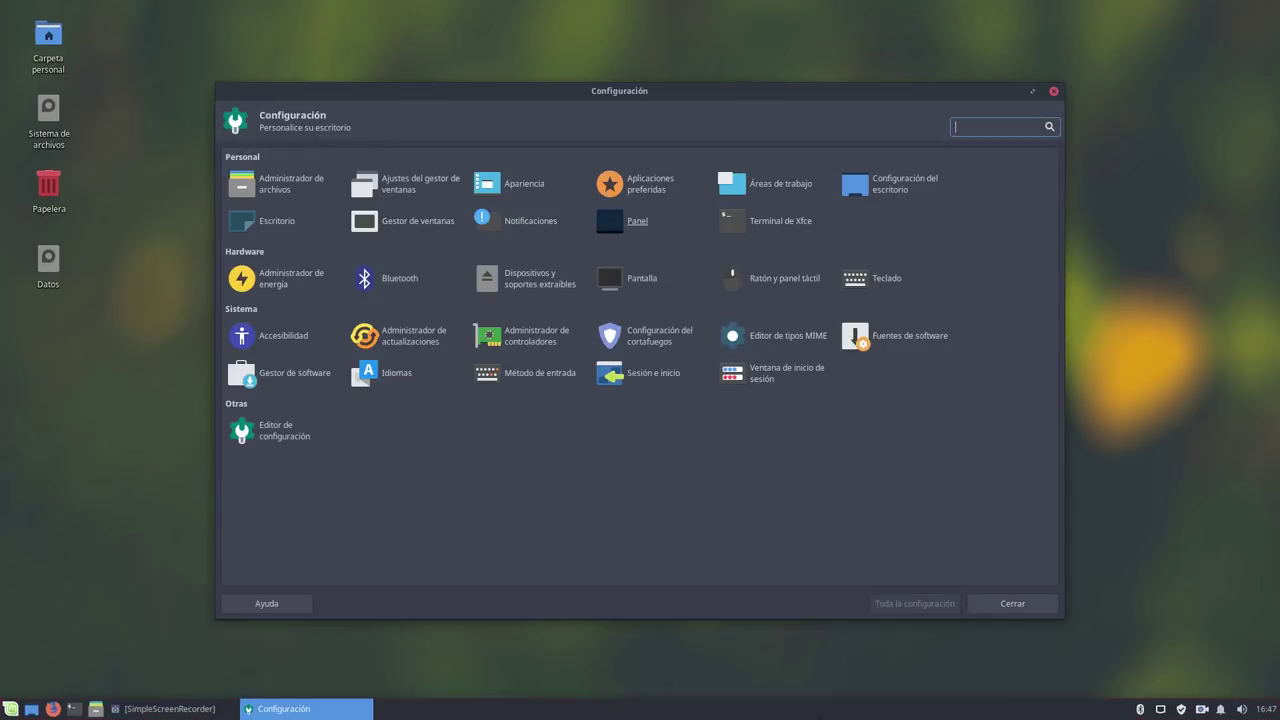
pyautogui.rightClick(828, 712)
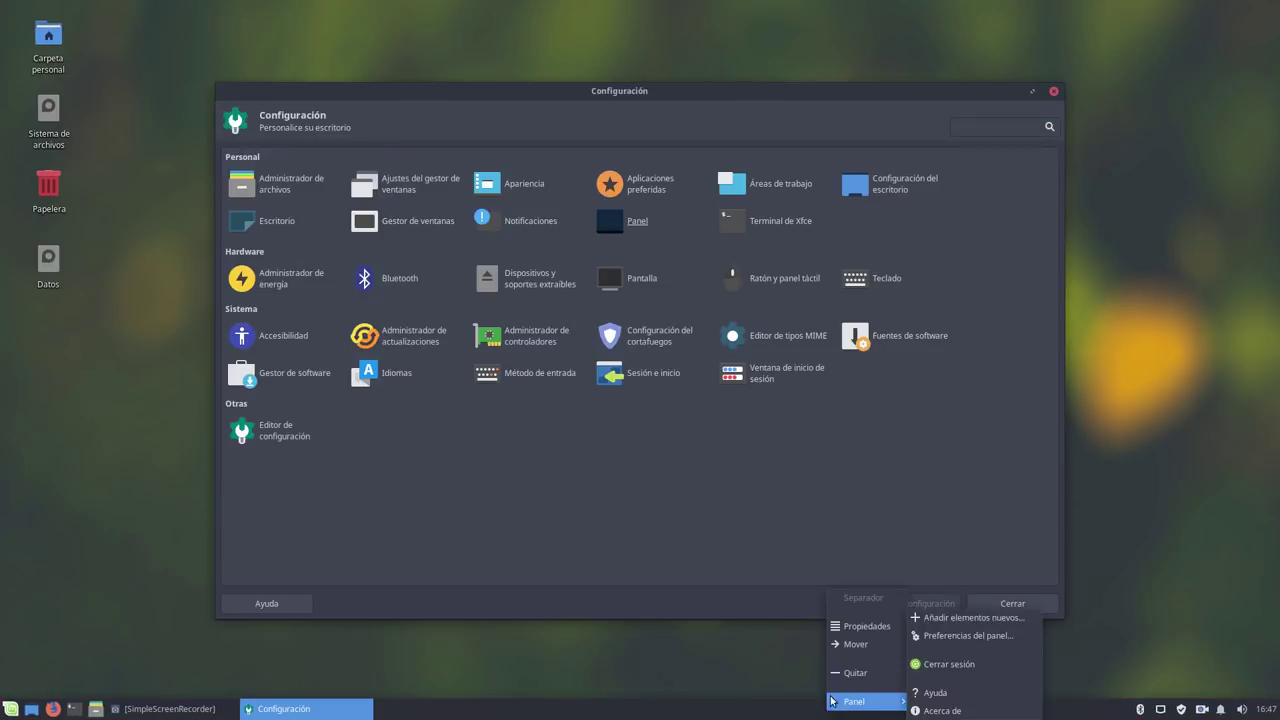
pyautogui.moveTo(860, 701)
pyautogui.press('Escape')
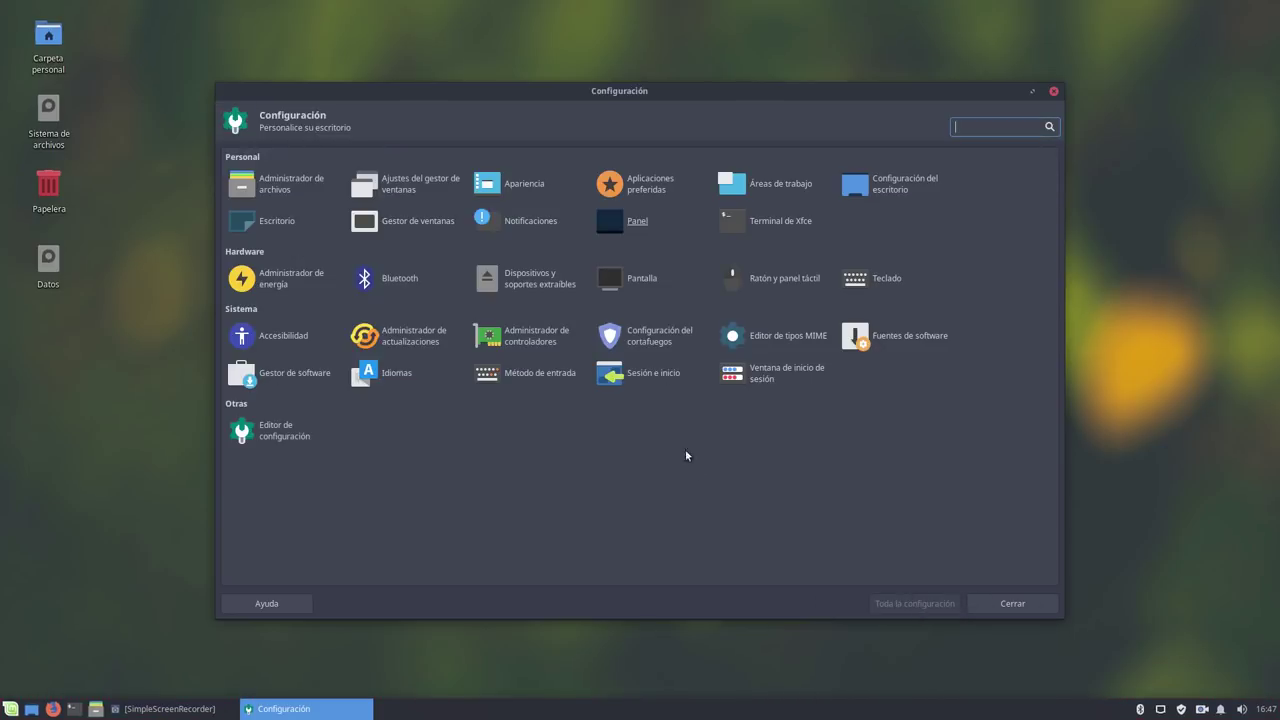
pyautogui.click(645, 222)
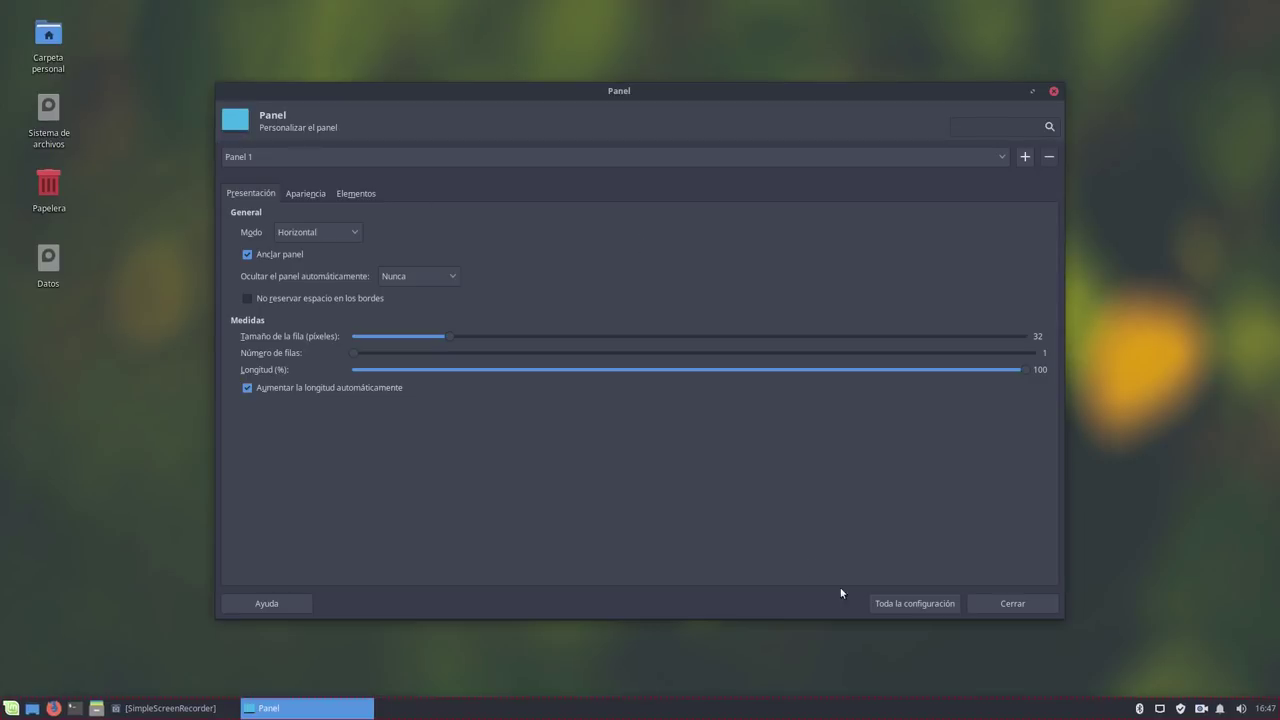
pyautogui.click(900, 604)
# Open the Terminal de Xfce preferences, review the Apariencia section and return to the General section.
pyautogui.click(768, 221)
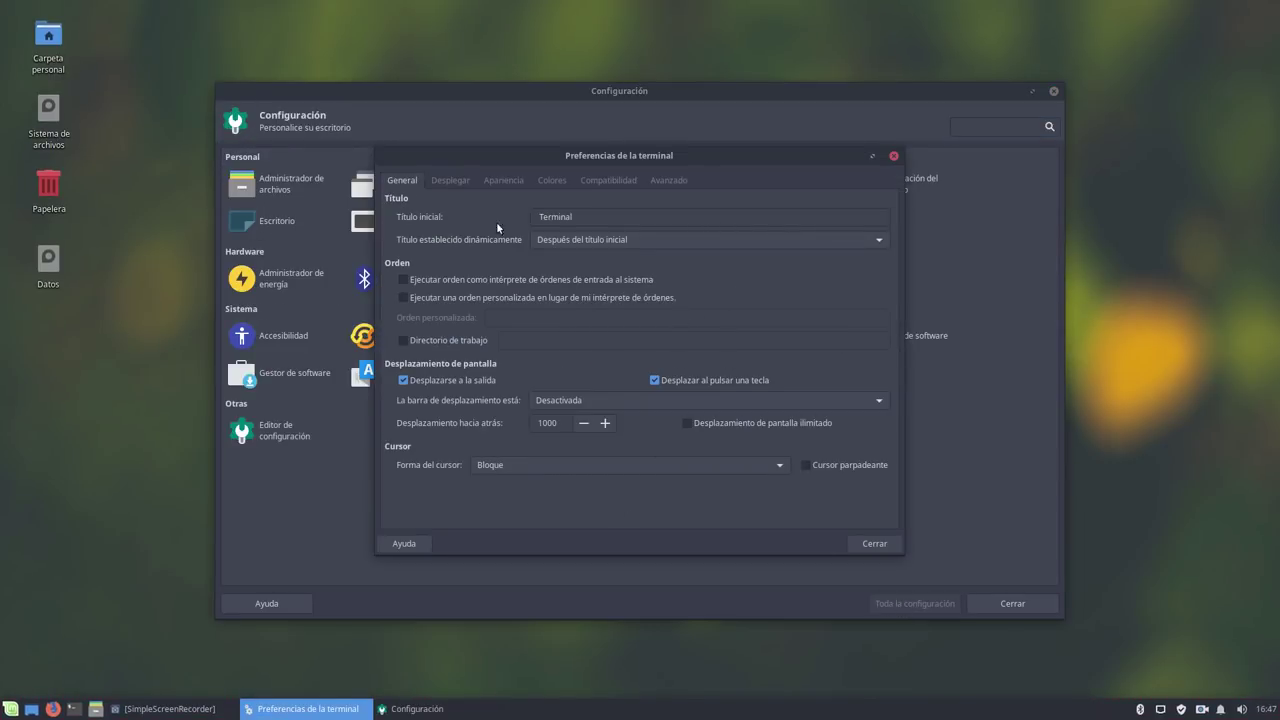
pyautogui.click(507, 181)
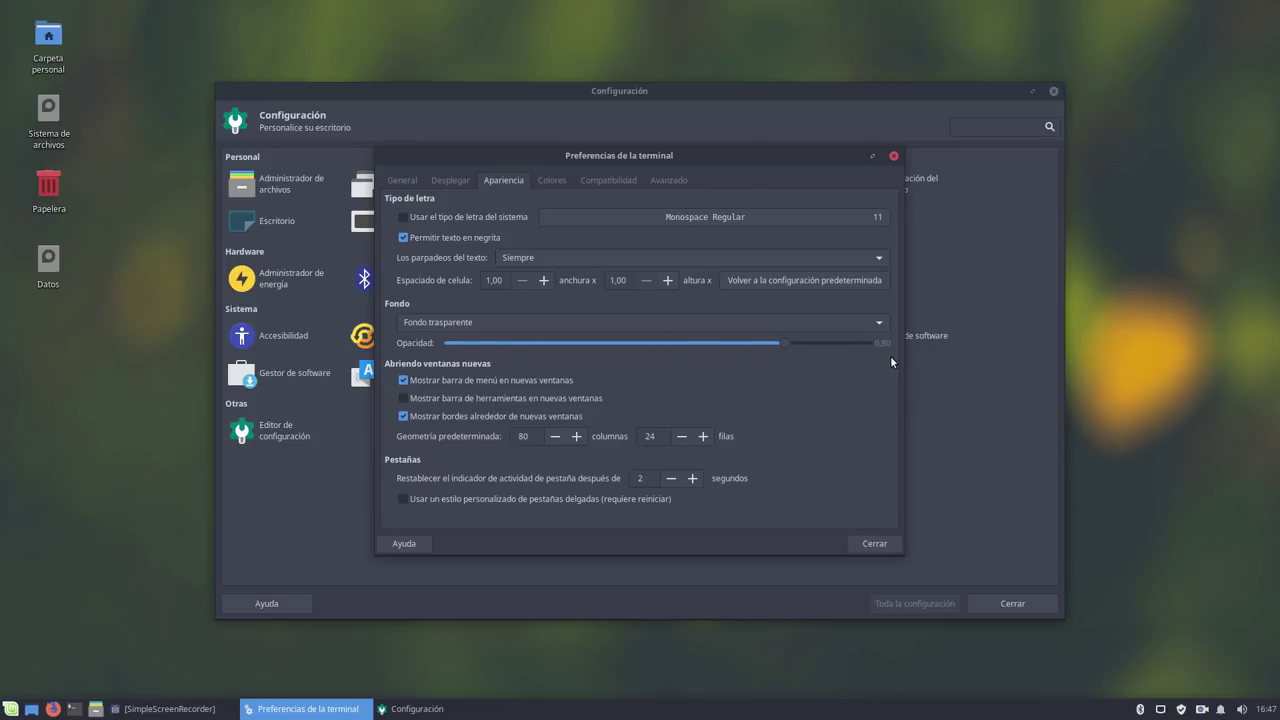
pyautogui.click(396, 180)
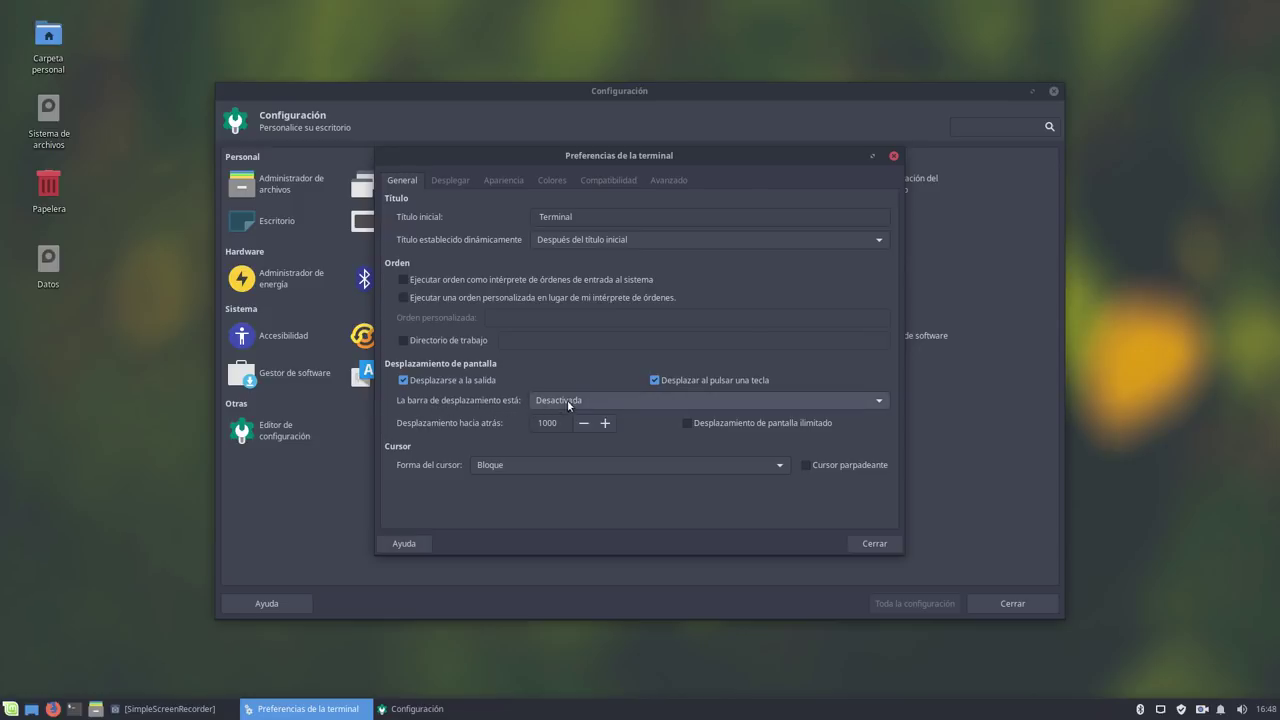
# Try the terminal scroll bar set to A la derecha in an enlarged terminal window, close it, and set the scroll bar back to Desactivada.
pyautogui.click(597, 400)
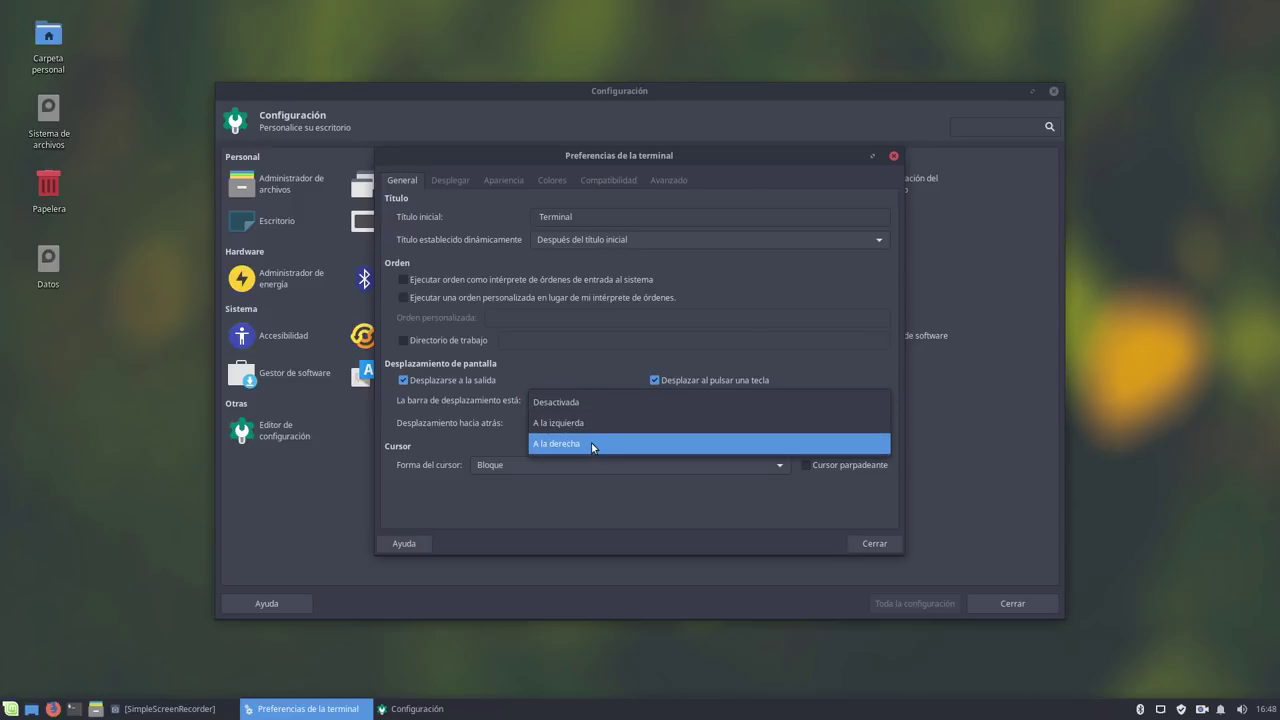
pyautogui.click(592, 445)
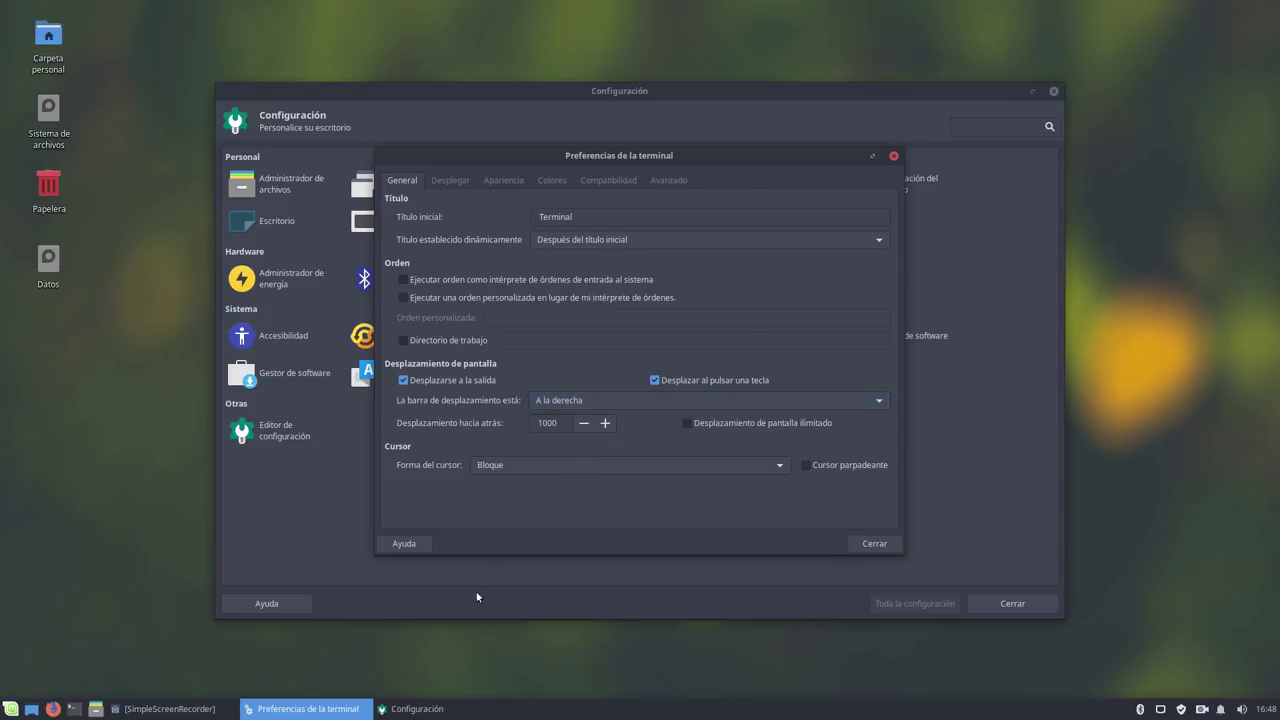
pyautogui.click(73, 709)
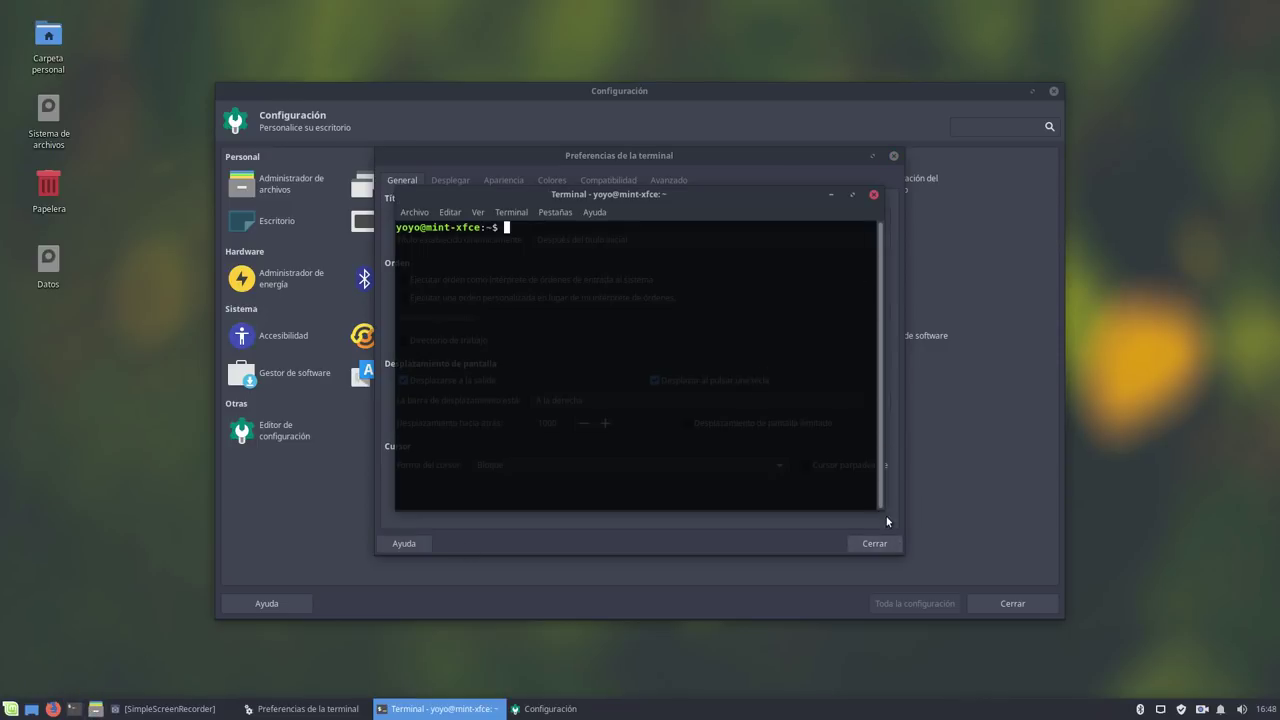
pyautogui.moveTo(882, 509); pyautogui.dragTo(958, 596)
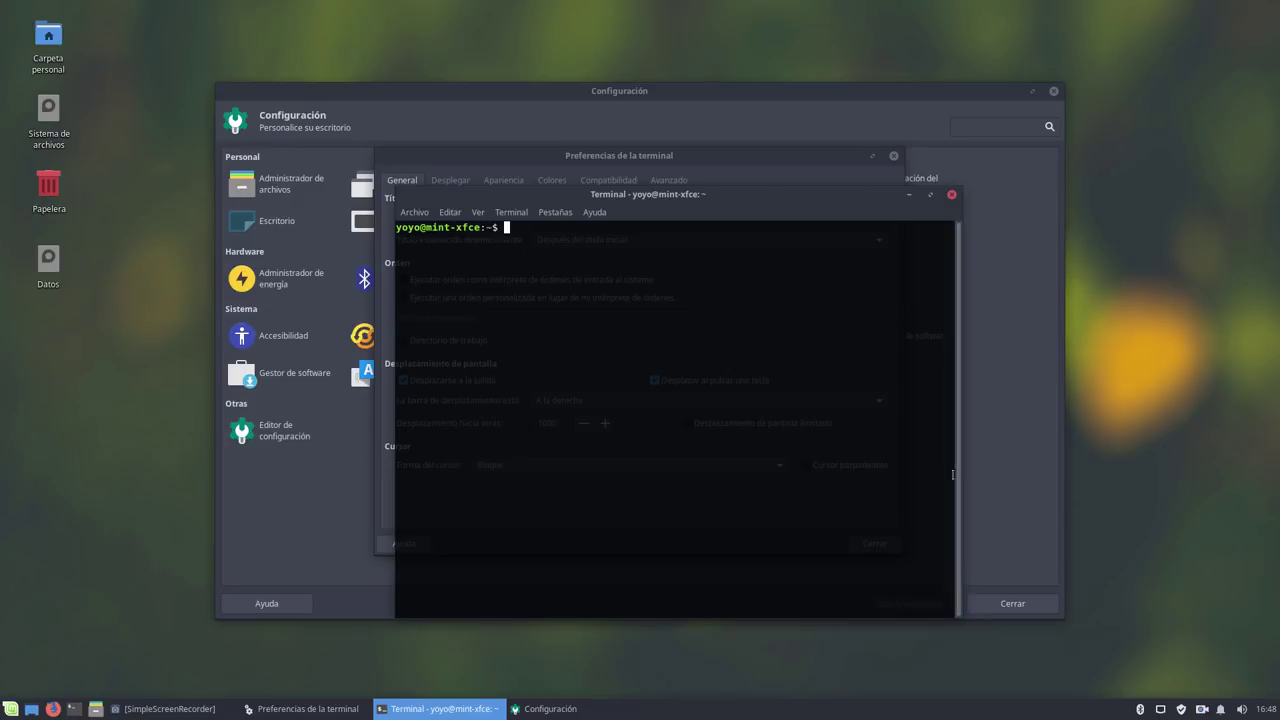
pyautogui.click(951, 195)
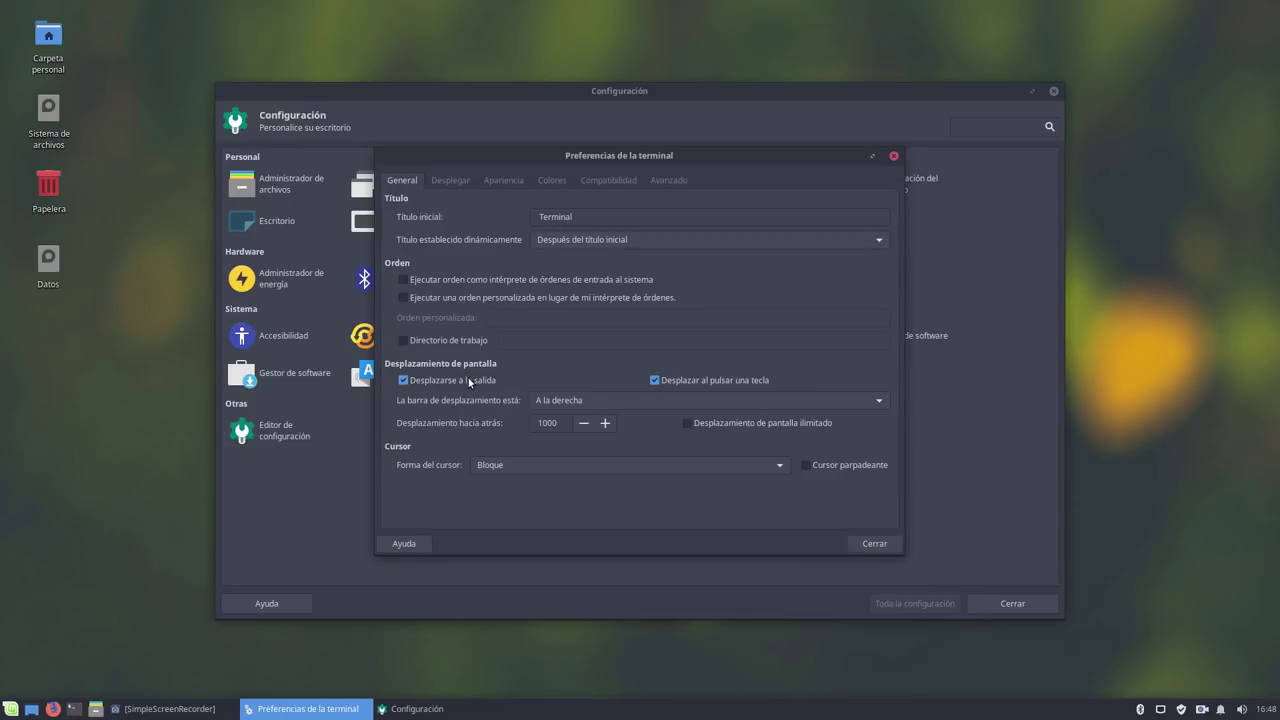
pyautogui.click(593, 398)
pyautogui.click(588, 365)
# Review the Desplegar, Apariencia, Colores, Compatibilidad and Avanzado sections of the terminal preferences, and close them.
pyautogui.click(462, 182)
pyautogui.click(516, 179)
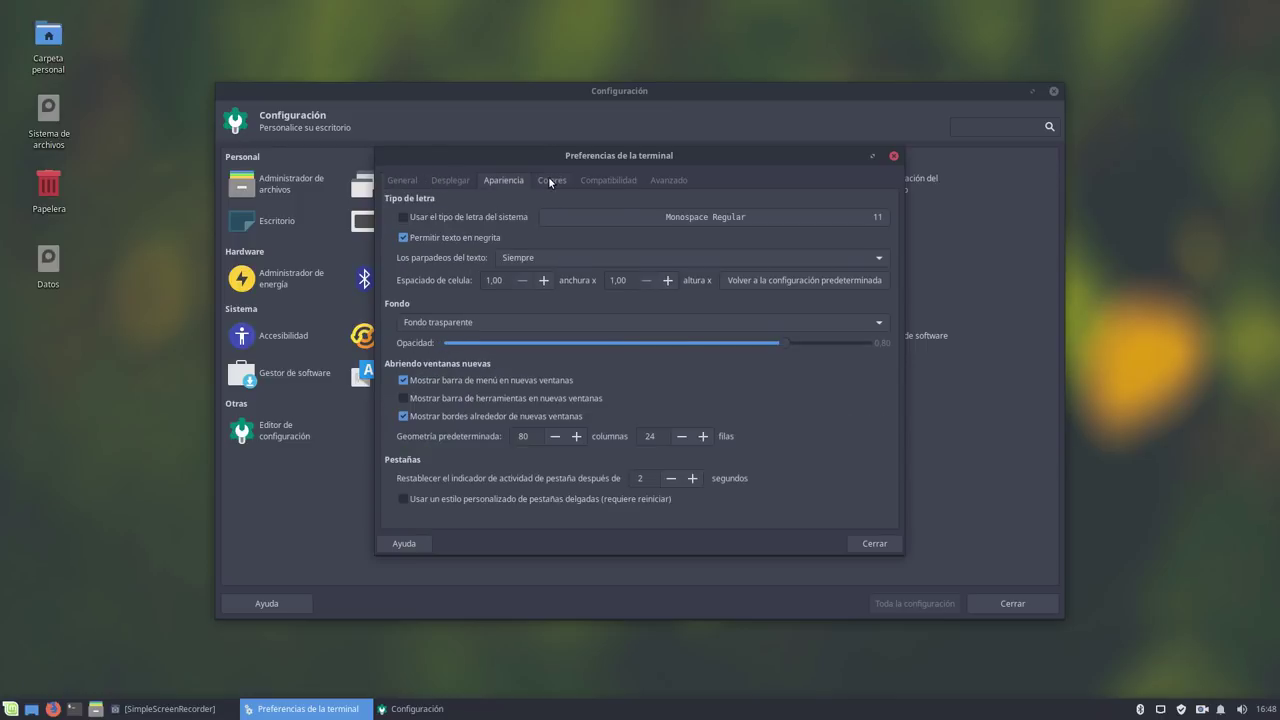
pyautogui.click(552, 180)
pyautogui.click(608, 180)
pyautogui.click(669, 180)
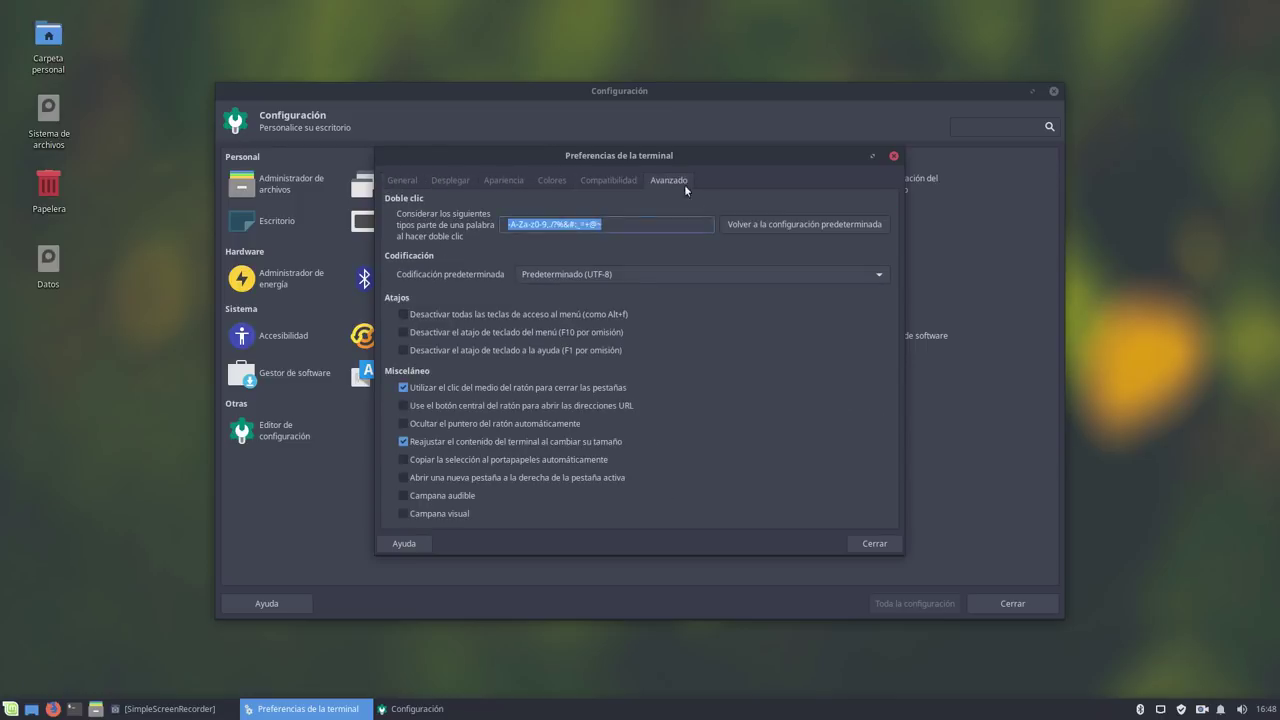
pyautogui.click(882, 545)
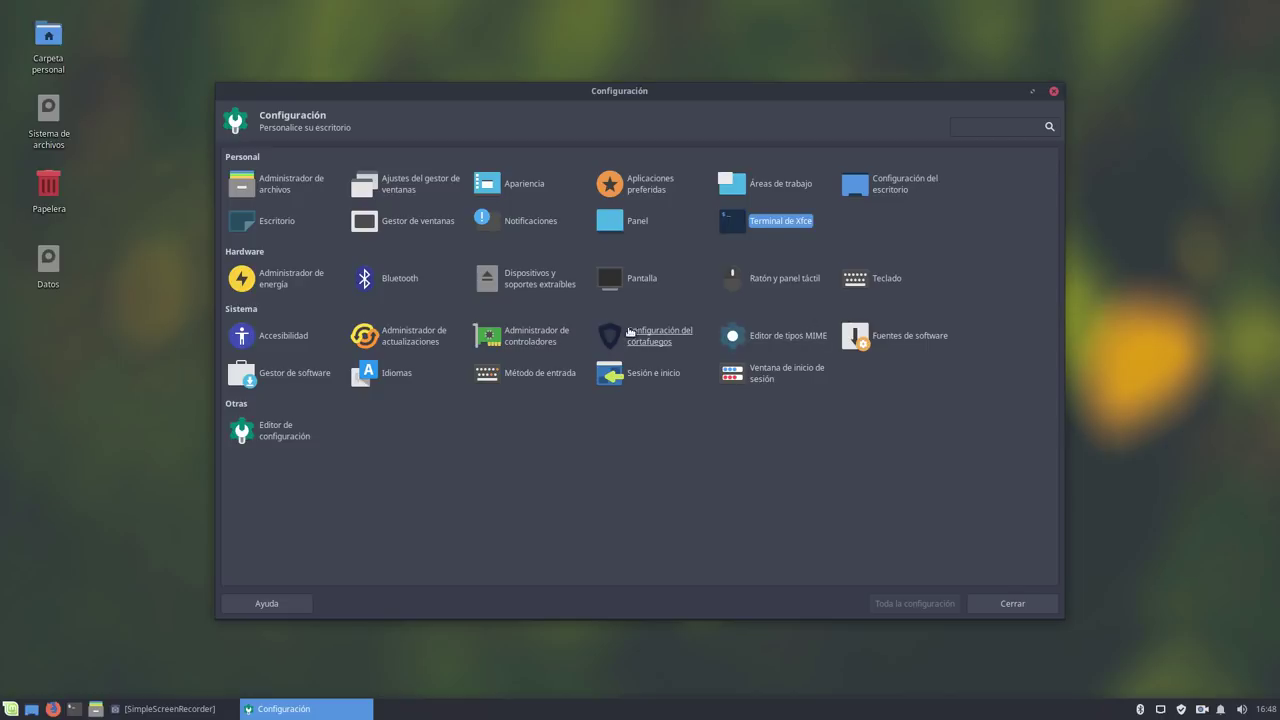
# Open Administrador de controladores by authenticating with the account password, examine the proprietary drivers in use, and close it.
pyautogui.click(538, 340)
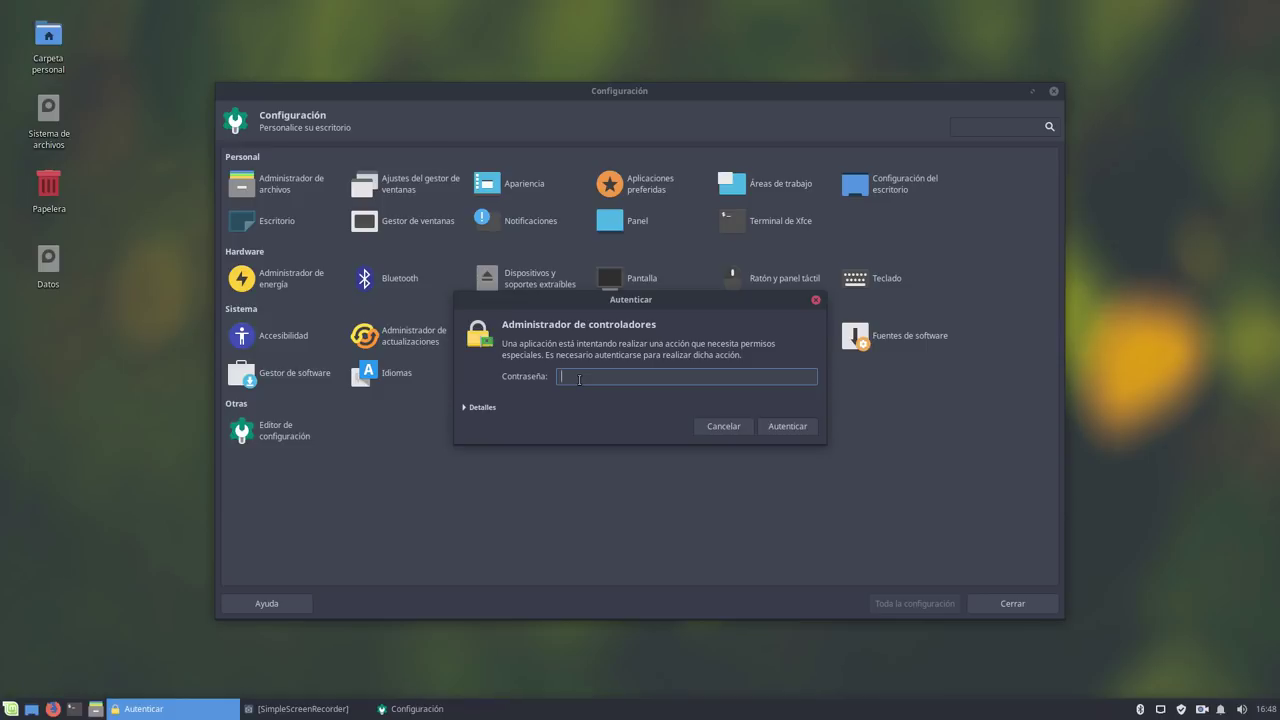
pyautogui.write('********')
pyautogui.press('Return')
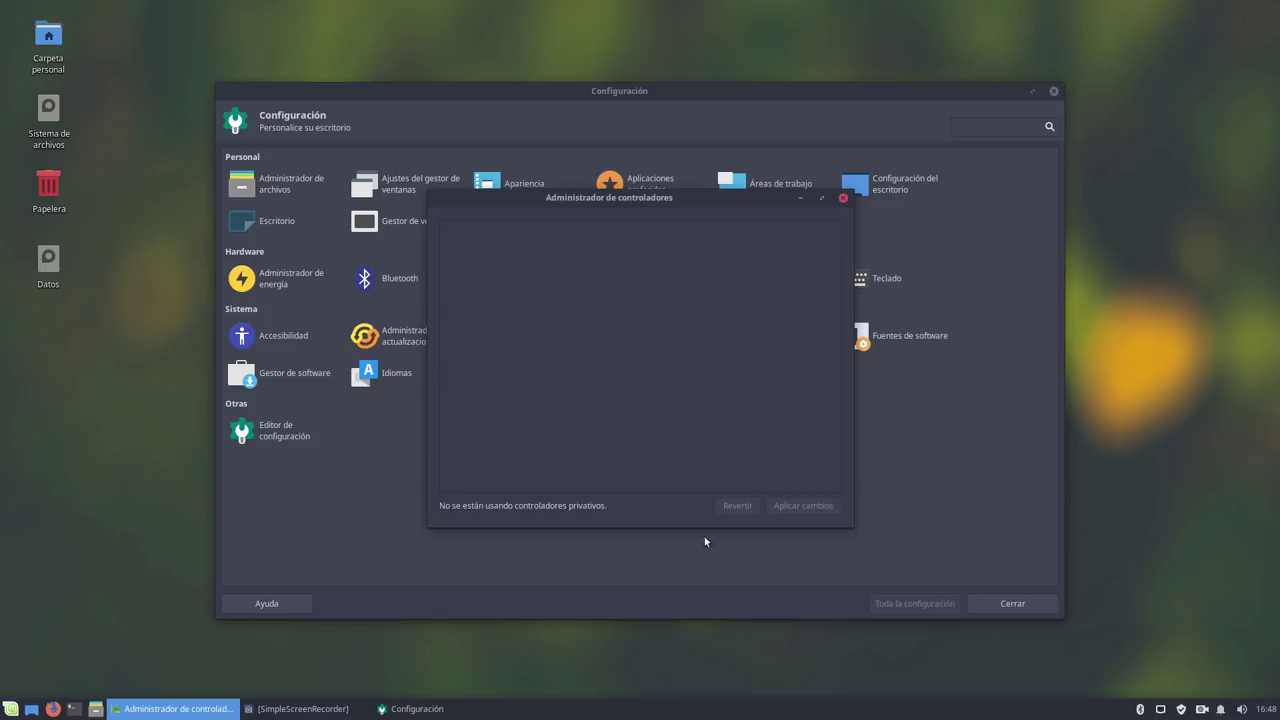
pyautogui.moveTo(655, 206); pyautogui.dragTo(430, 79)
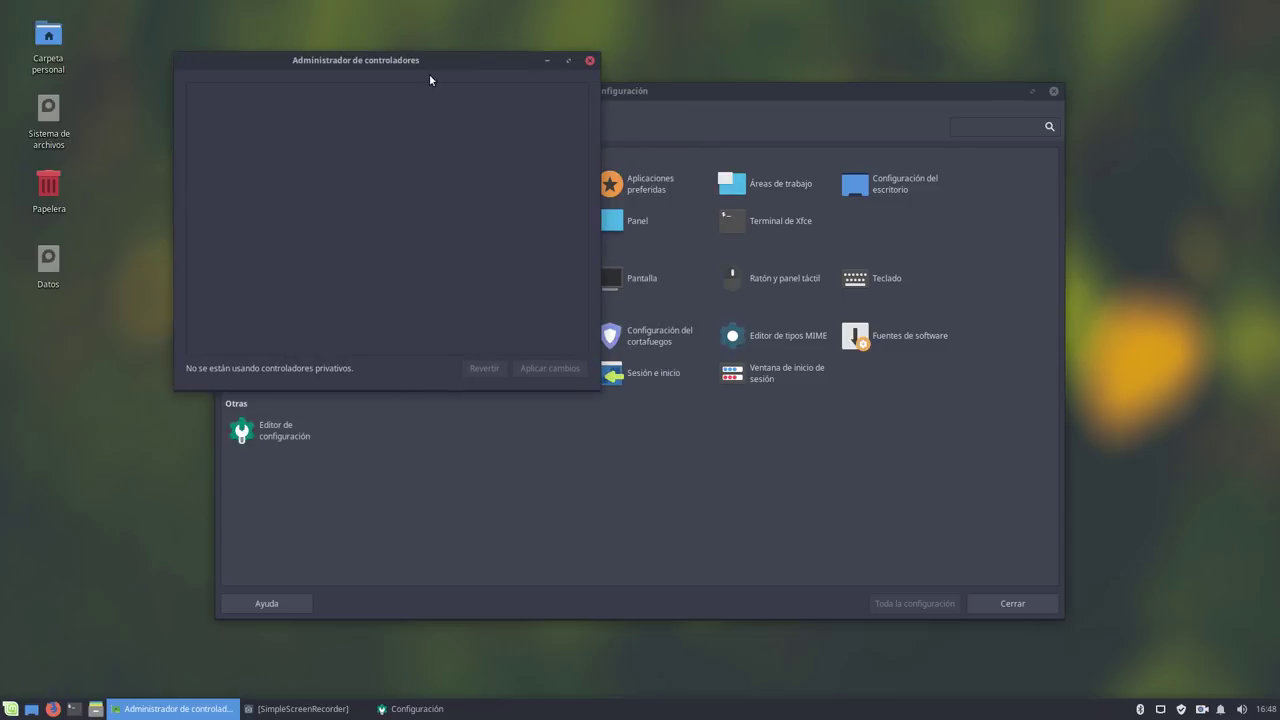
pyautogui.click(590, 61)
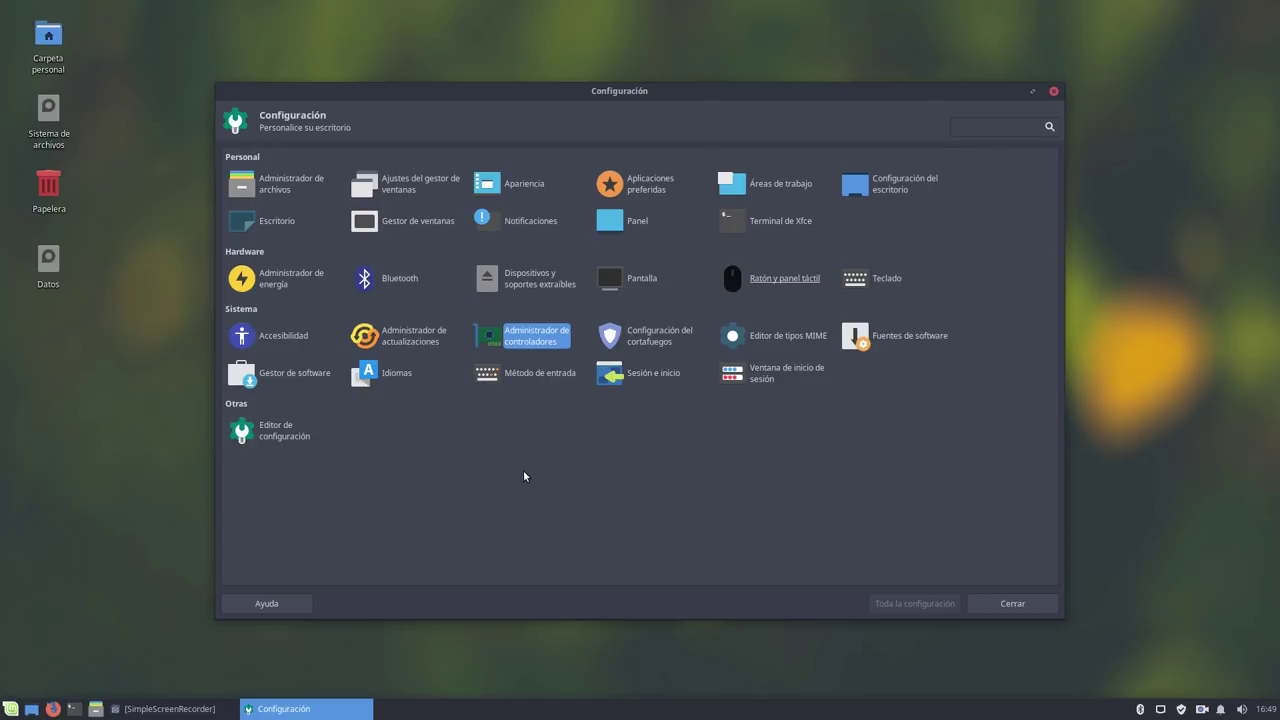
# View the featured applications and categories in Gestor de software, and close it.
pyautogui.click(301, 386)
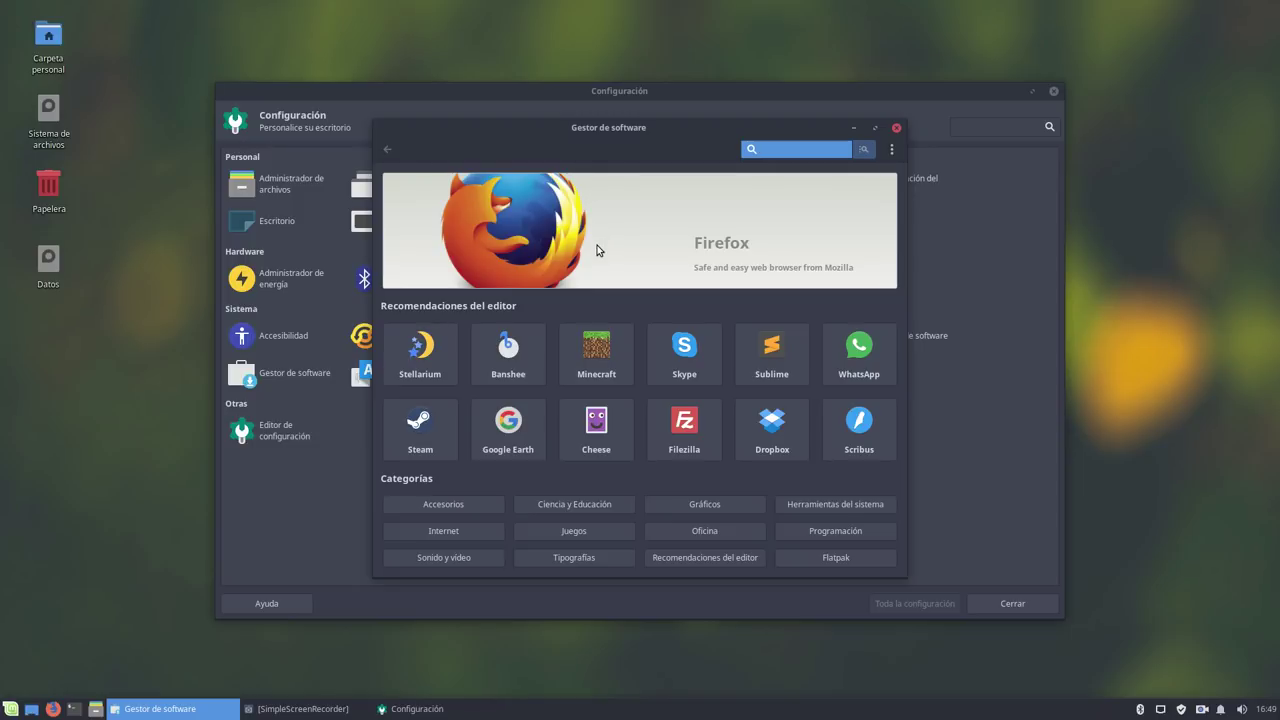
pyautogui.click(897, 131)
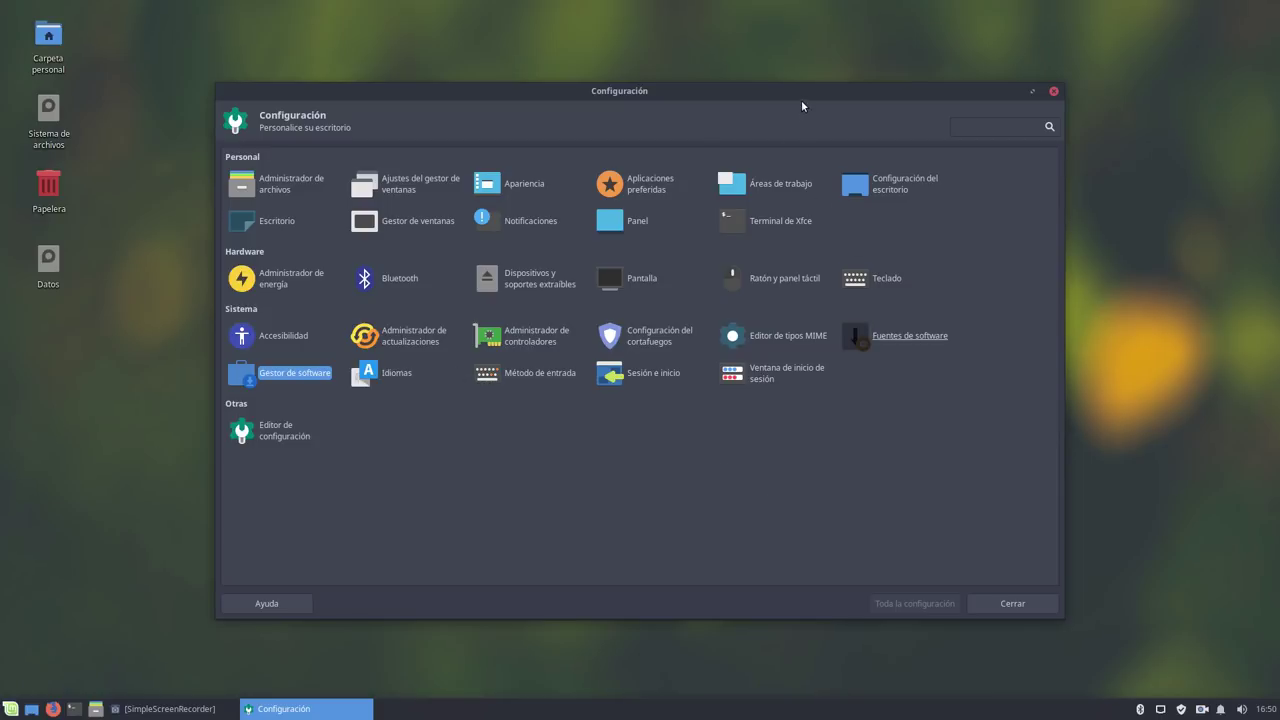
# Search the settings for "id", and close the Configuración window.
pyautogui.moveTo(815, 96); pyautogui.dragTo(773, 87)
pyautogui.click(958, 118)
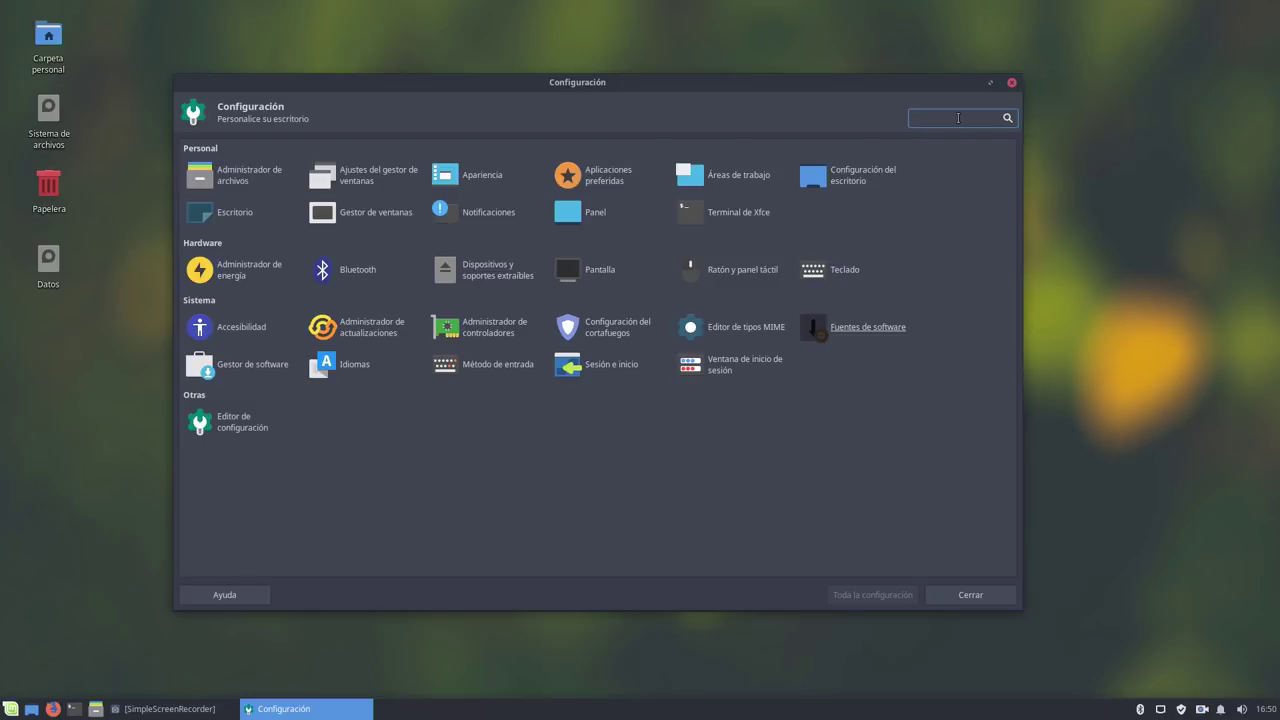
pyautogui.write('f')
pyautogui.write('d')
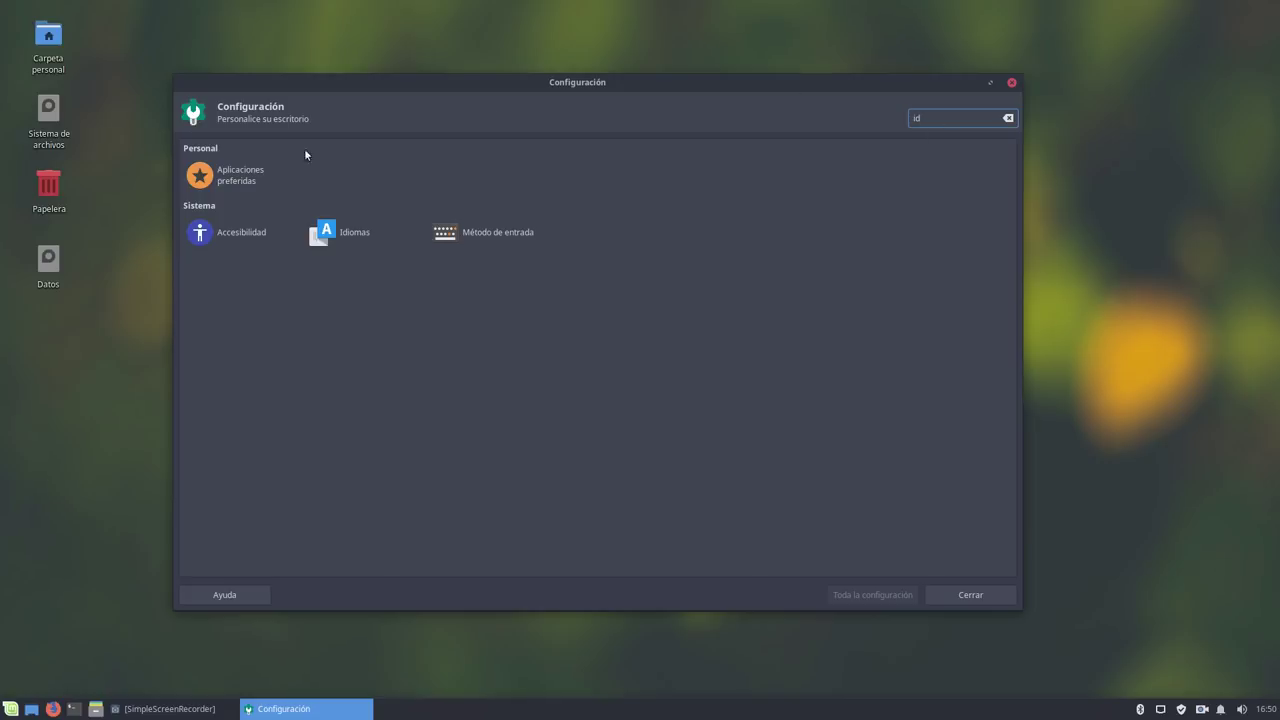
pyautogui.click(982, 595)
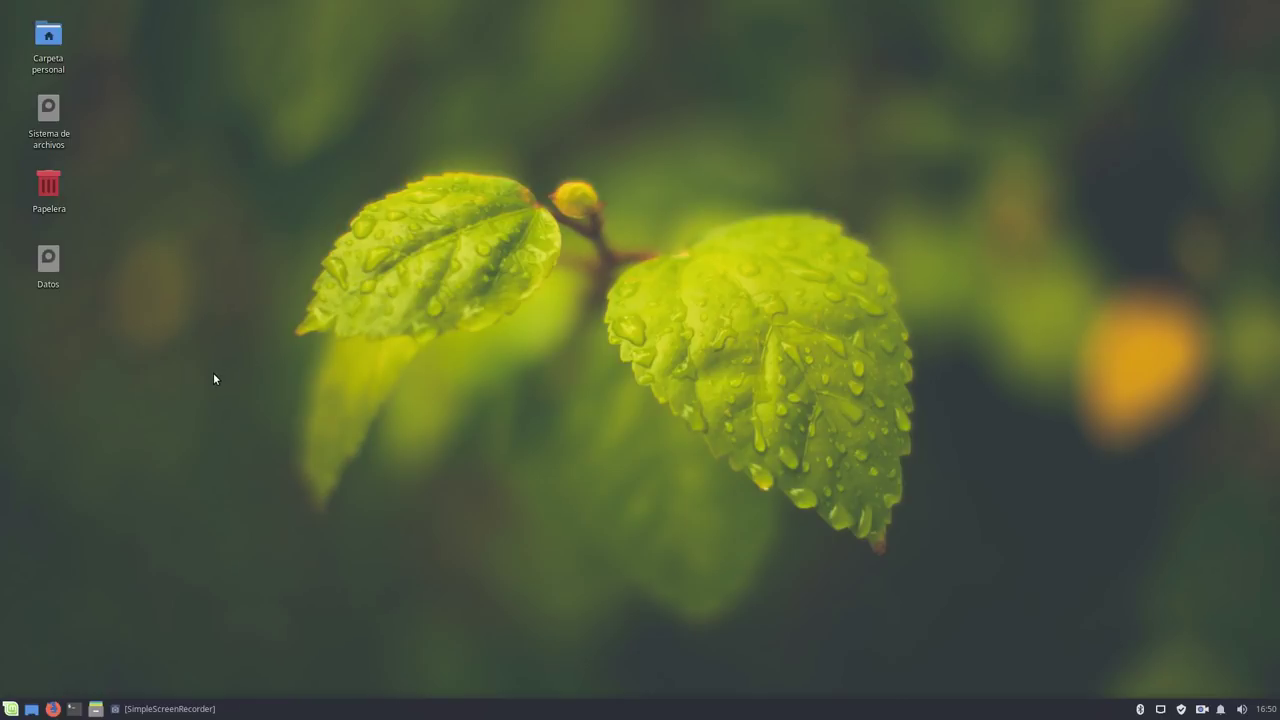
# Launch Firefox and open the linuxmint.com website.
pyautogui.click(53, 709)
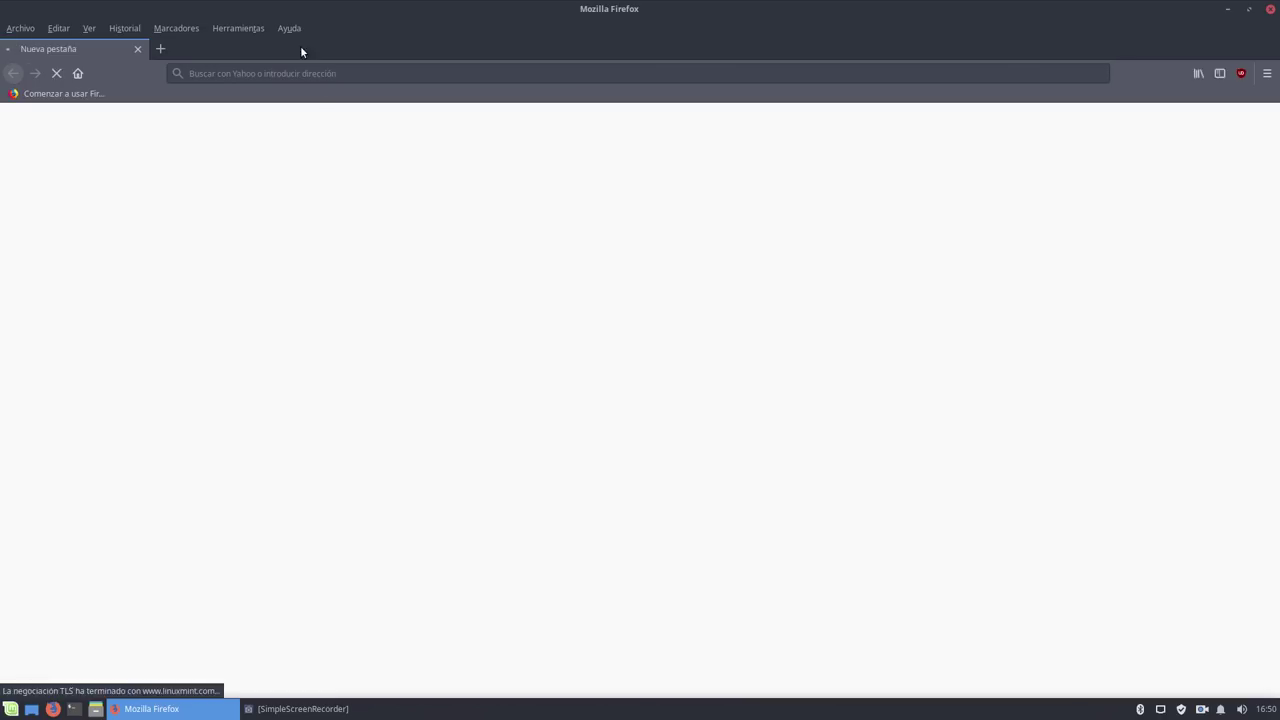
pyautogui.click(378, 81)
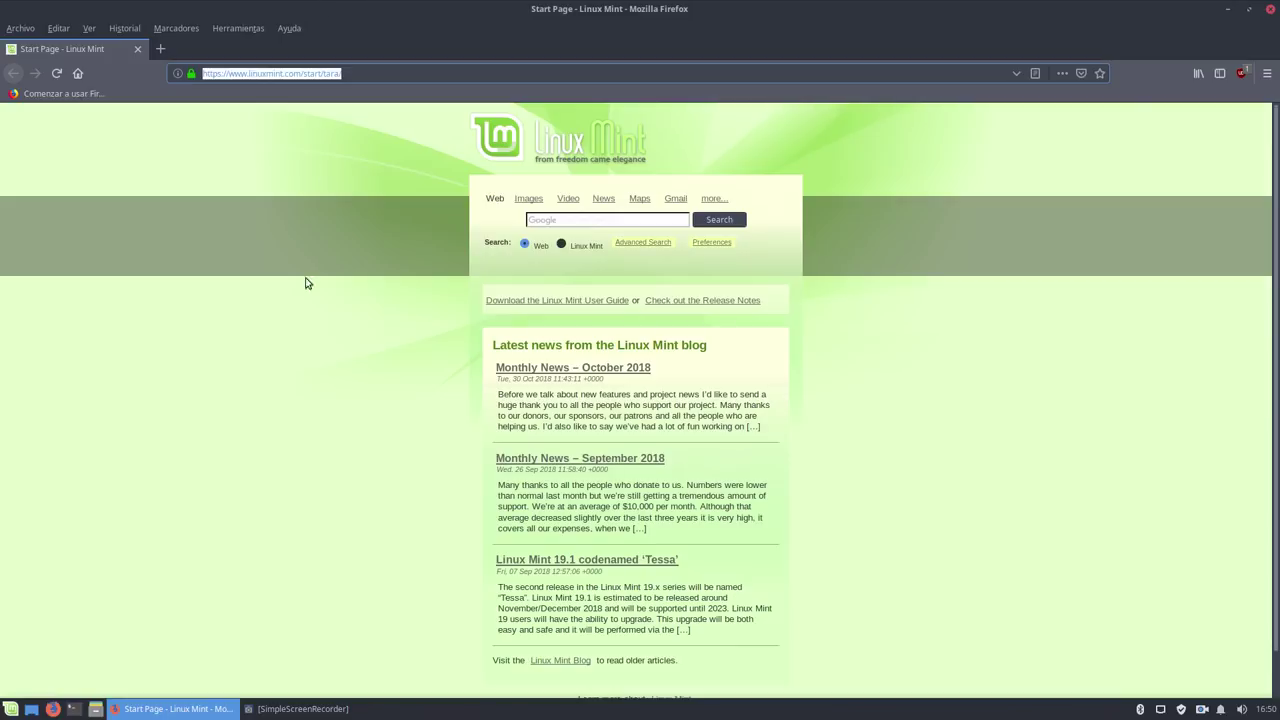
pyautogui.click(341, 367)
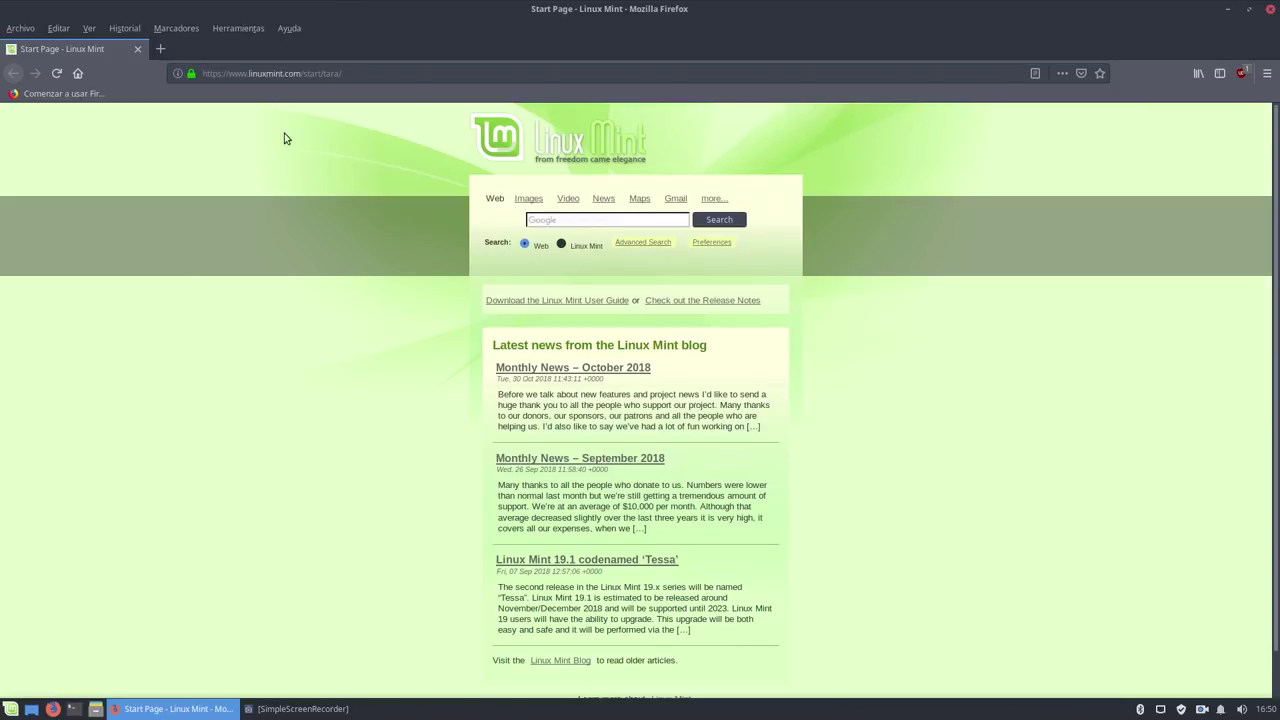
pyautogui.click(340, 74)
pyautogui.hotkey('ctrl', 'shift', 'Left')
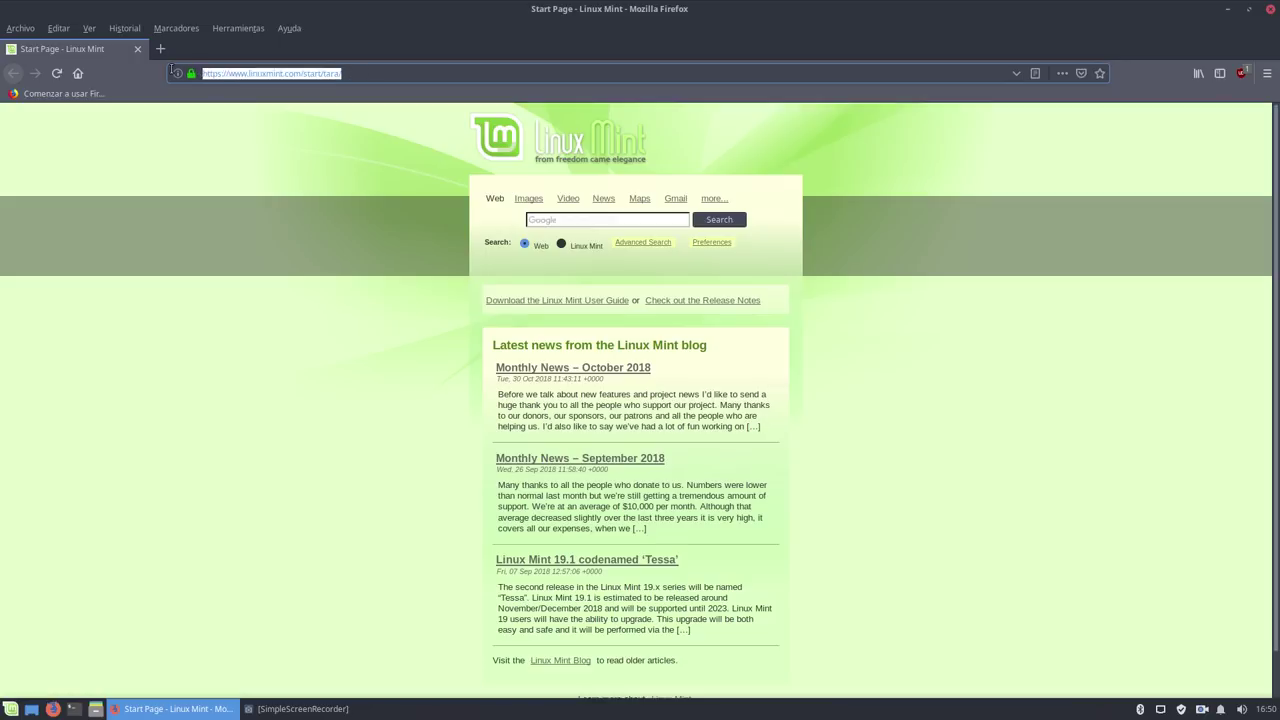
pyautogui.click(190, 306)
pyautogui.click(359, 70)
pyautogui.write('linux')
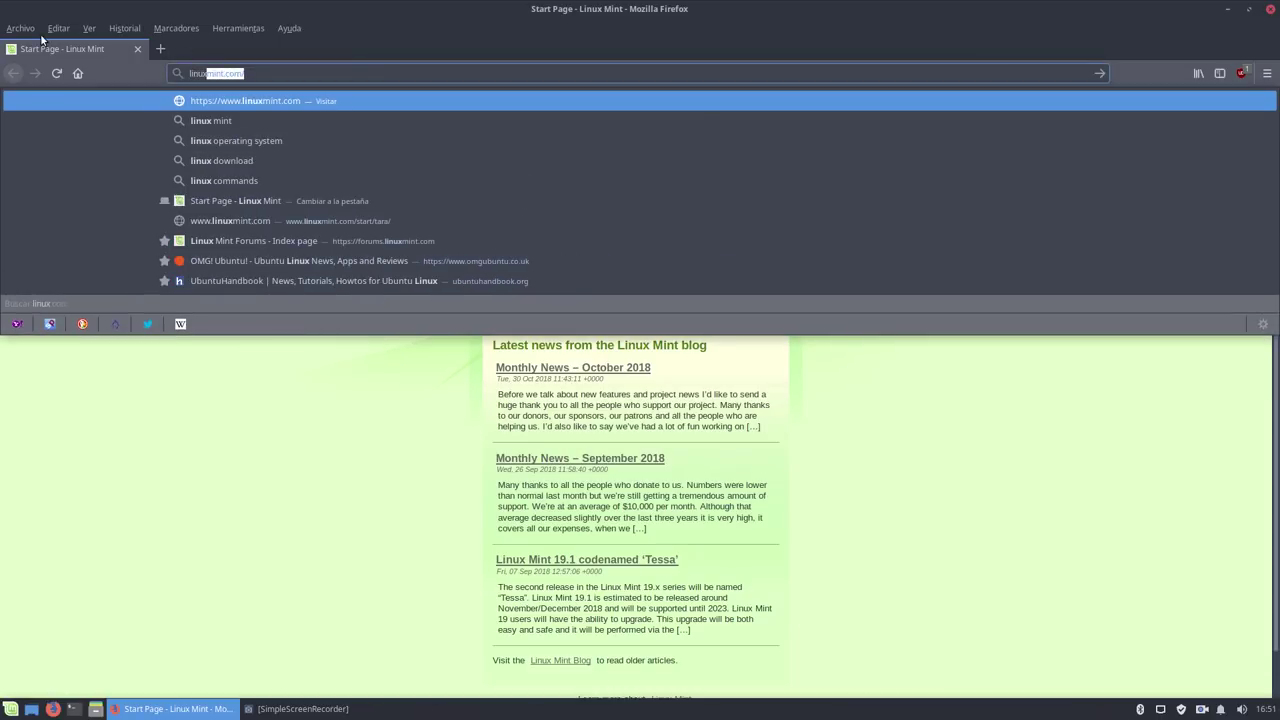
pyautogui.press('Return')
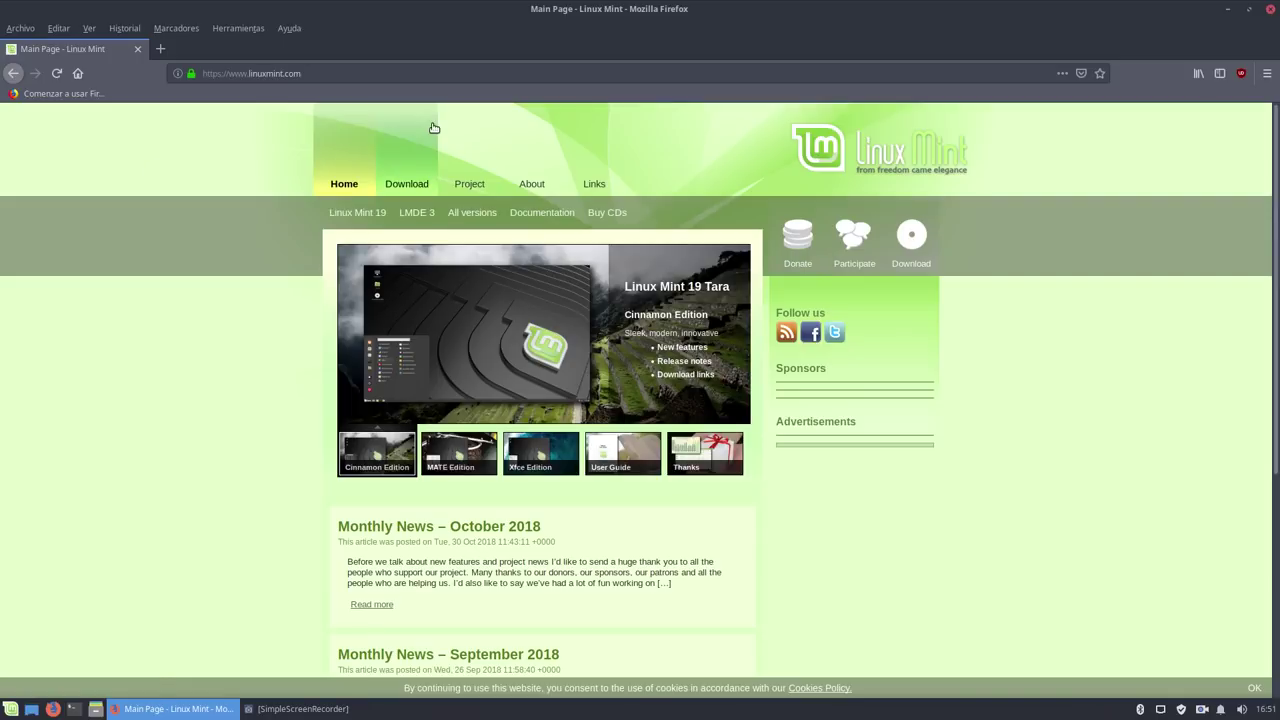
# Open the Linux Mint 19 download page and examine the Cinnamon, MATE and Xfce edition links.
pyautogui.click(385, 212)
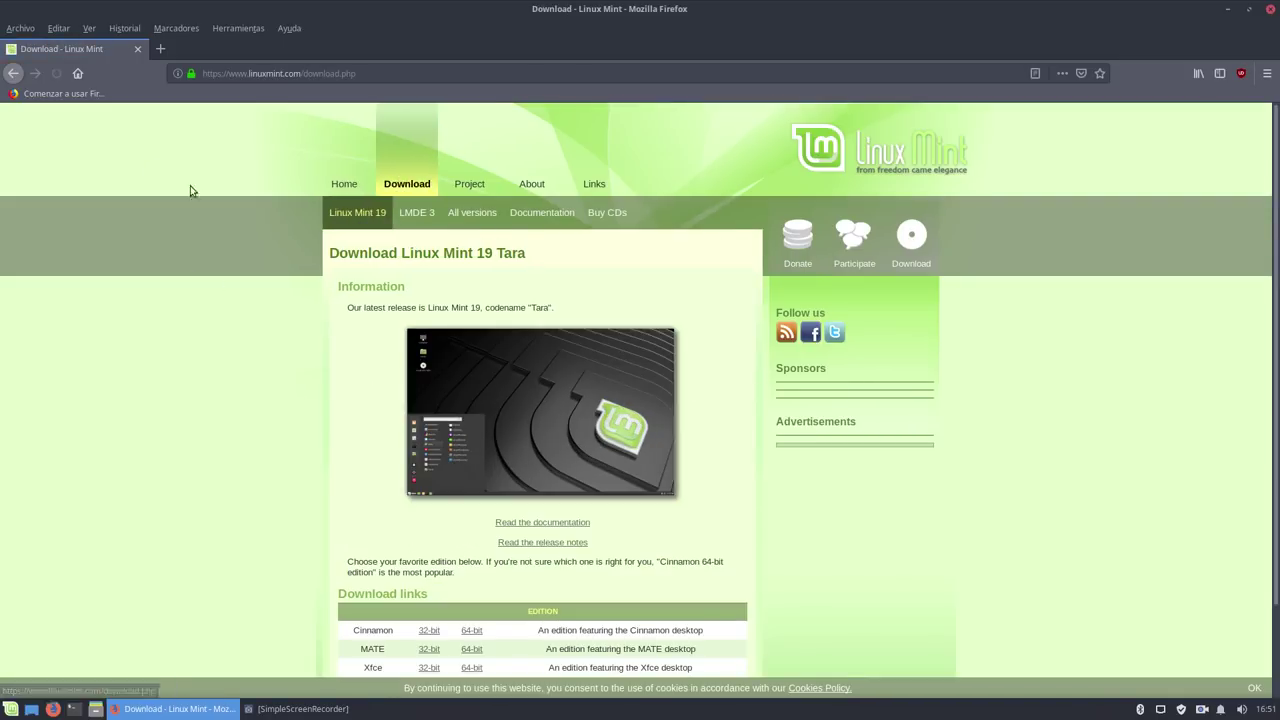
pyautogui.scroll(-2, 206, 340)
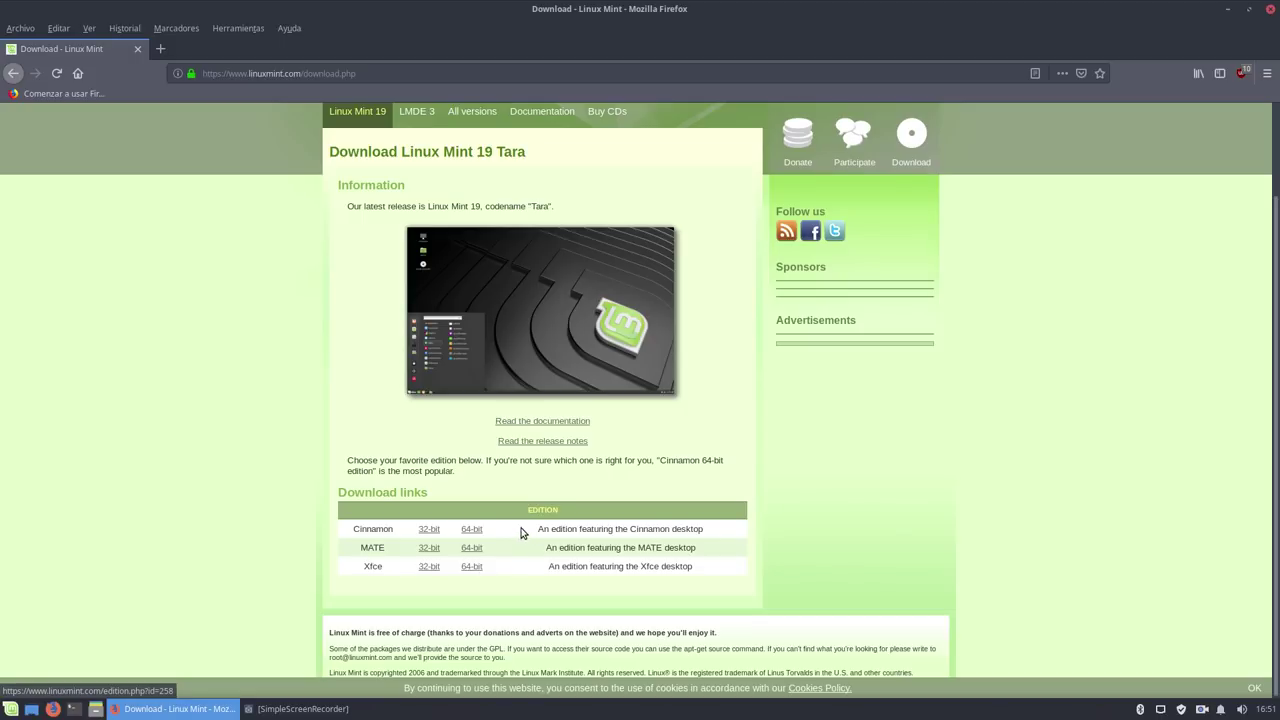
pyautogui.scroll(2, 514, 531)
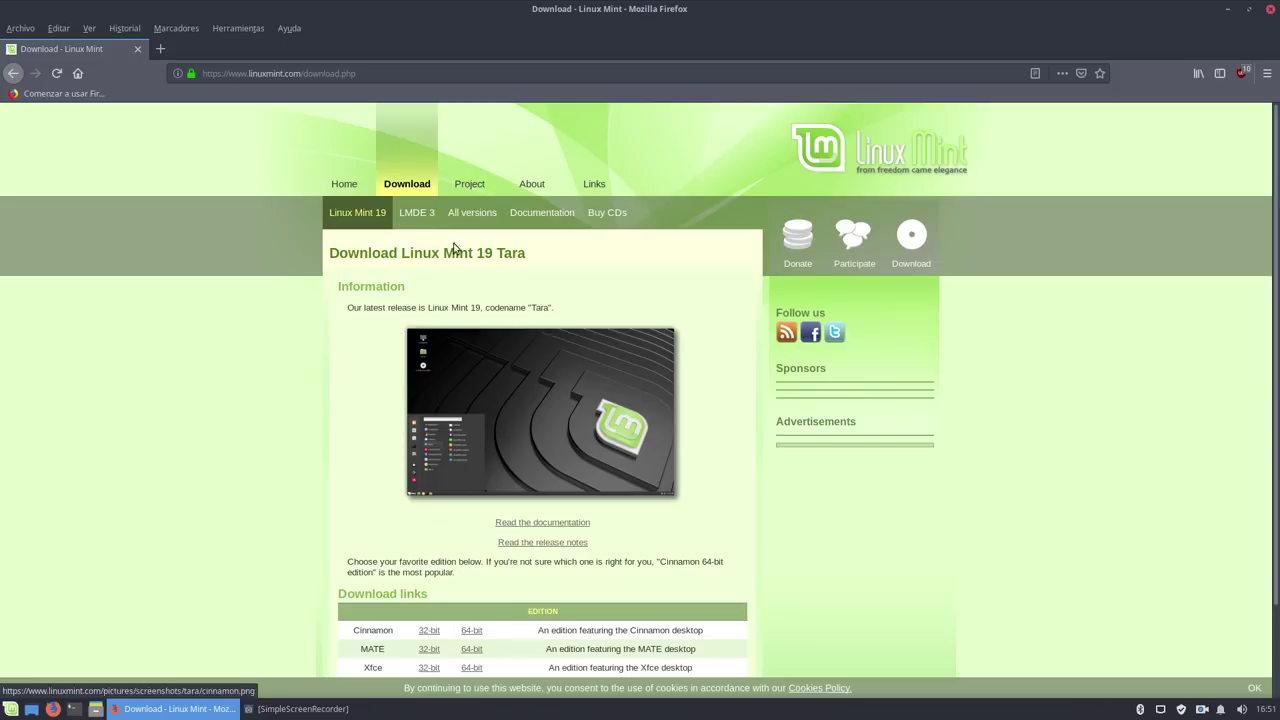
# Look through the featured editions and news posts on the Linux Mint home page, and minimize Firefox.
pyautogui.click(340, 185)
pyautogui.scroll(-3, 233, 454)
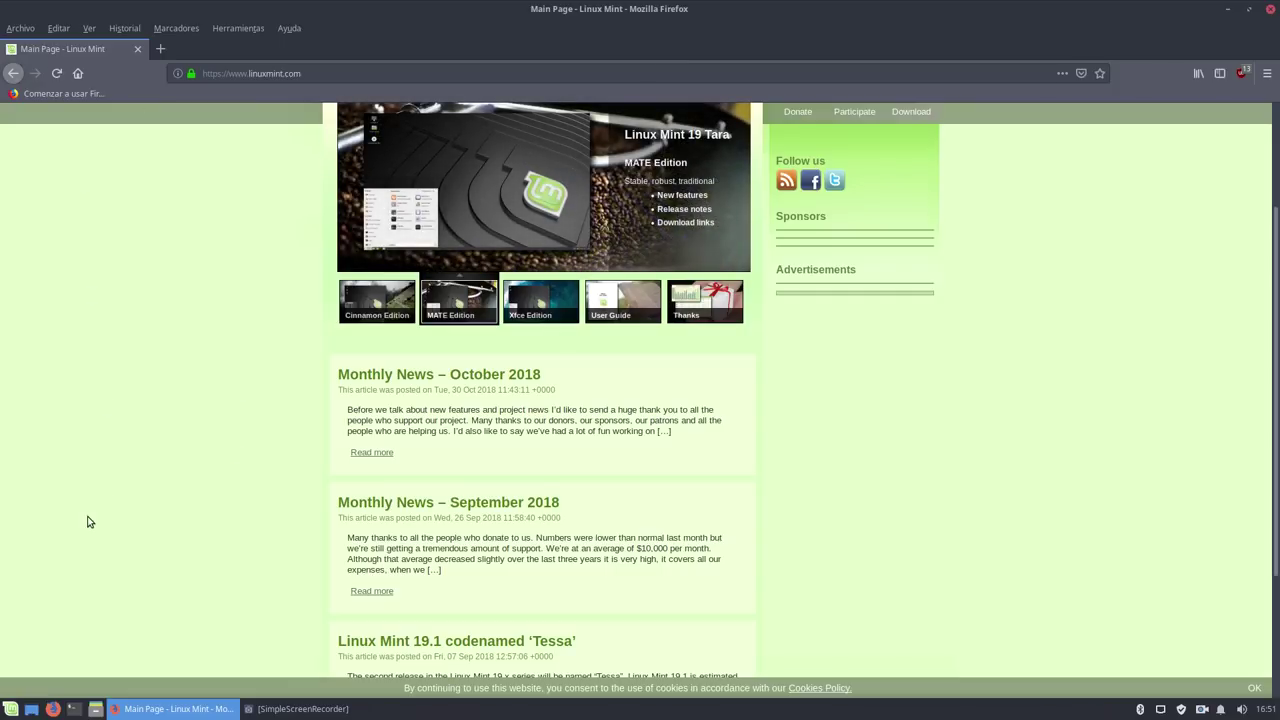
pyautogui.scroll(-4, 130, 524)
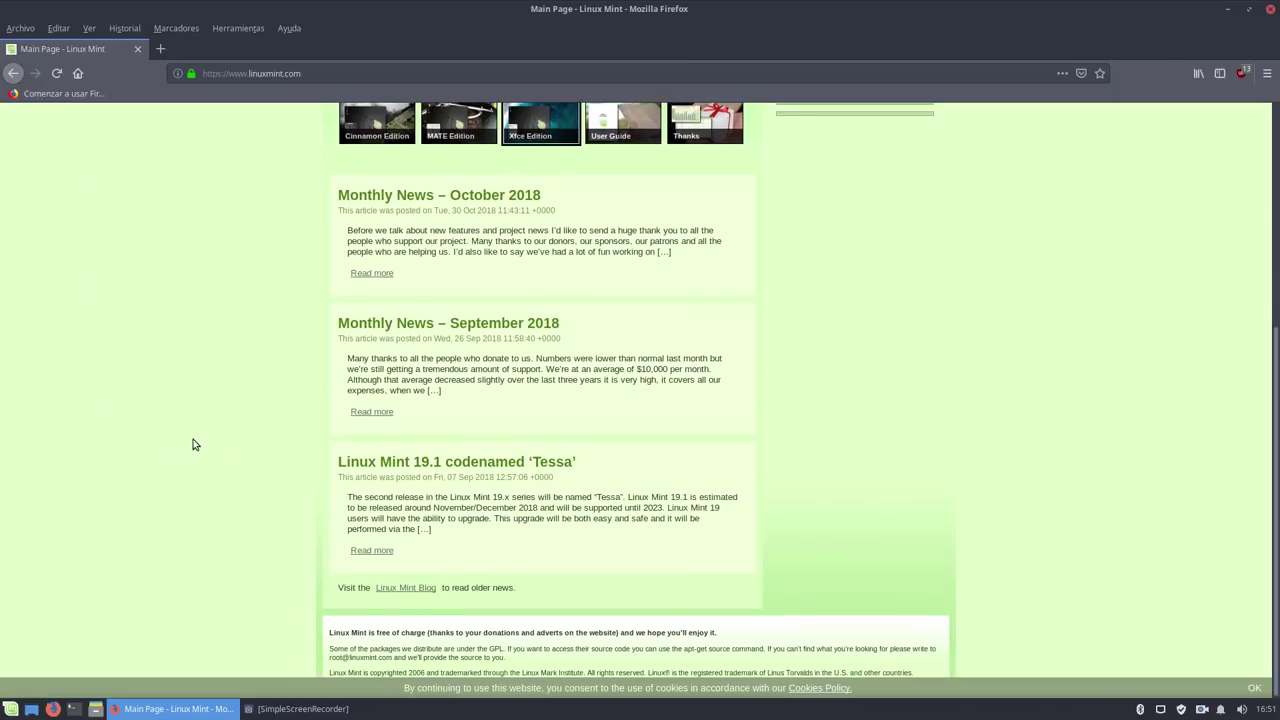
pyautogui.scroll(6, 187, 412)
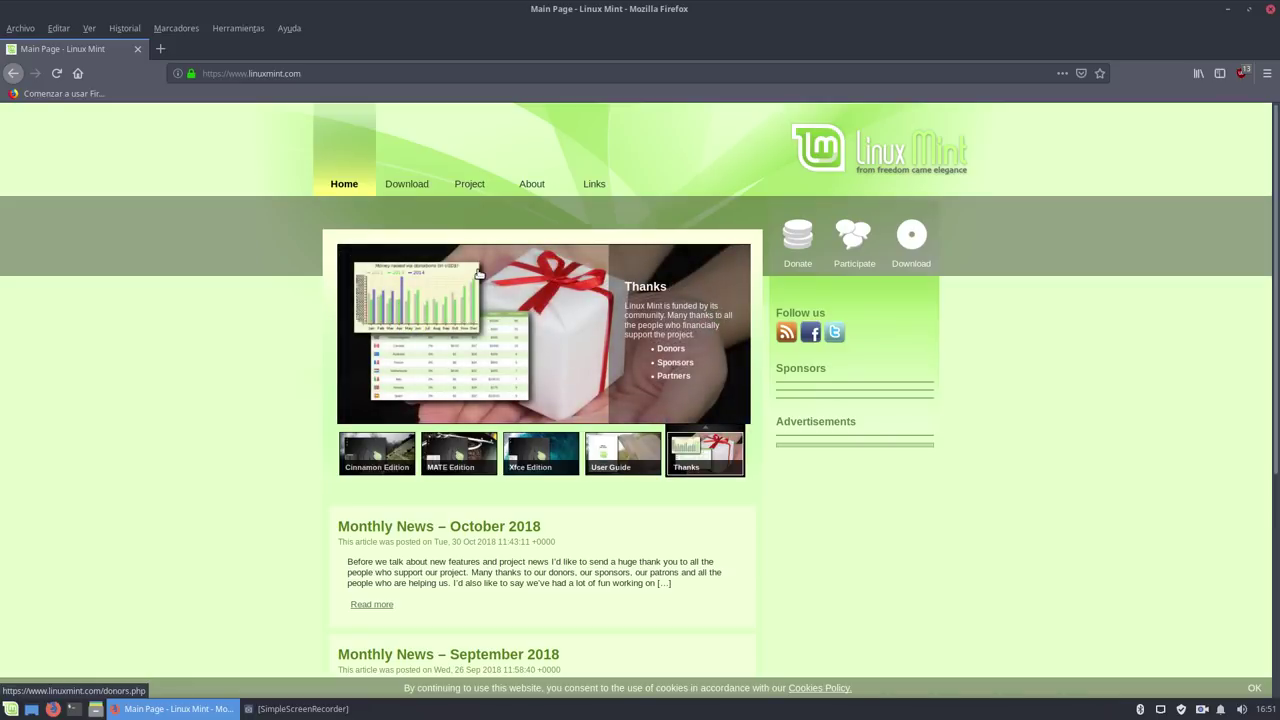
pyautogui.click(1225, 10)
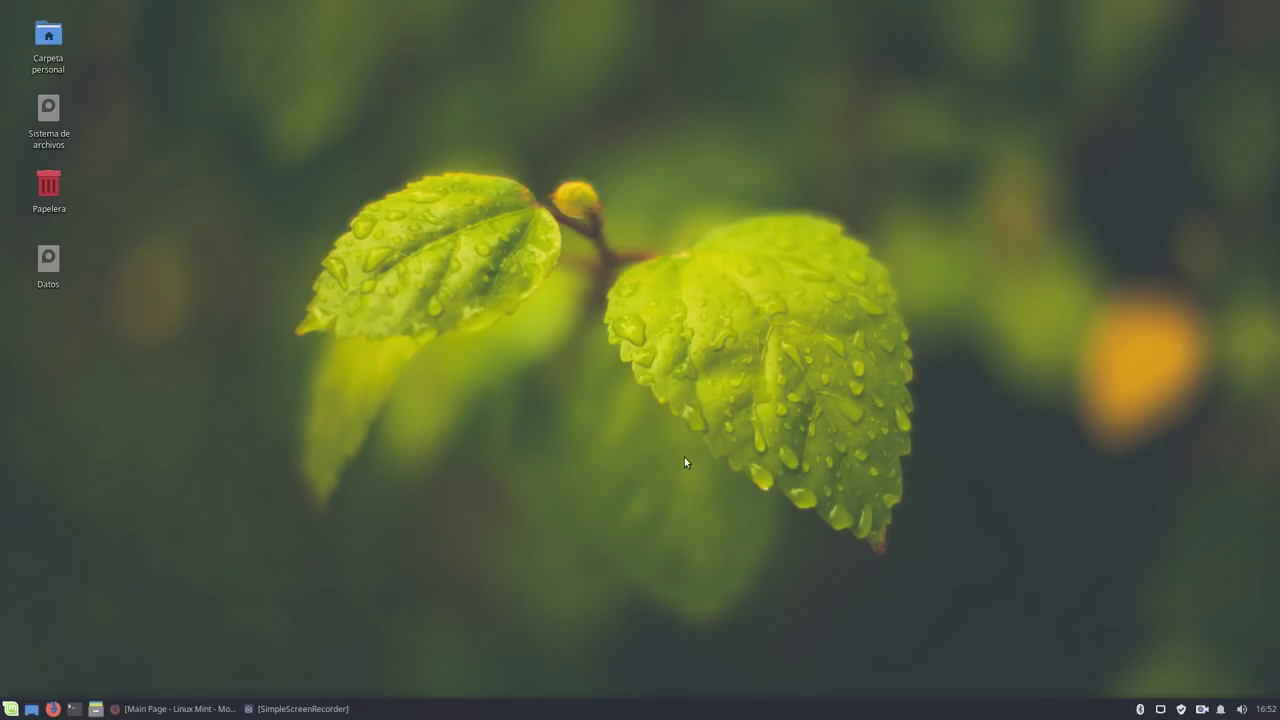
# Restore Firefox, examine the download links on the Linux Mint site's Download page, and minimize the browser.
pyautogui.hotkey('alt', 'Tab')
pyautogui.scroll(-5, 216, 550)
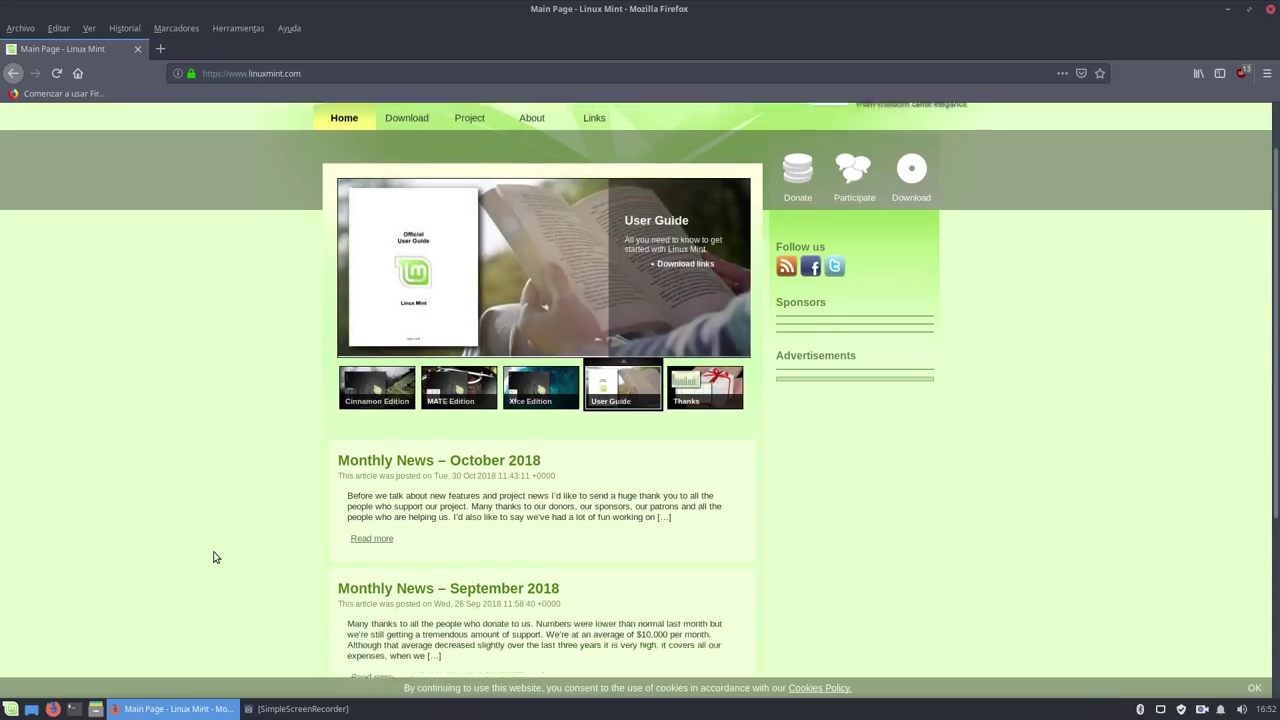
pyautogui.scroll(5, 216, 550)
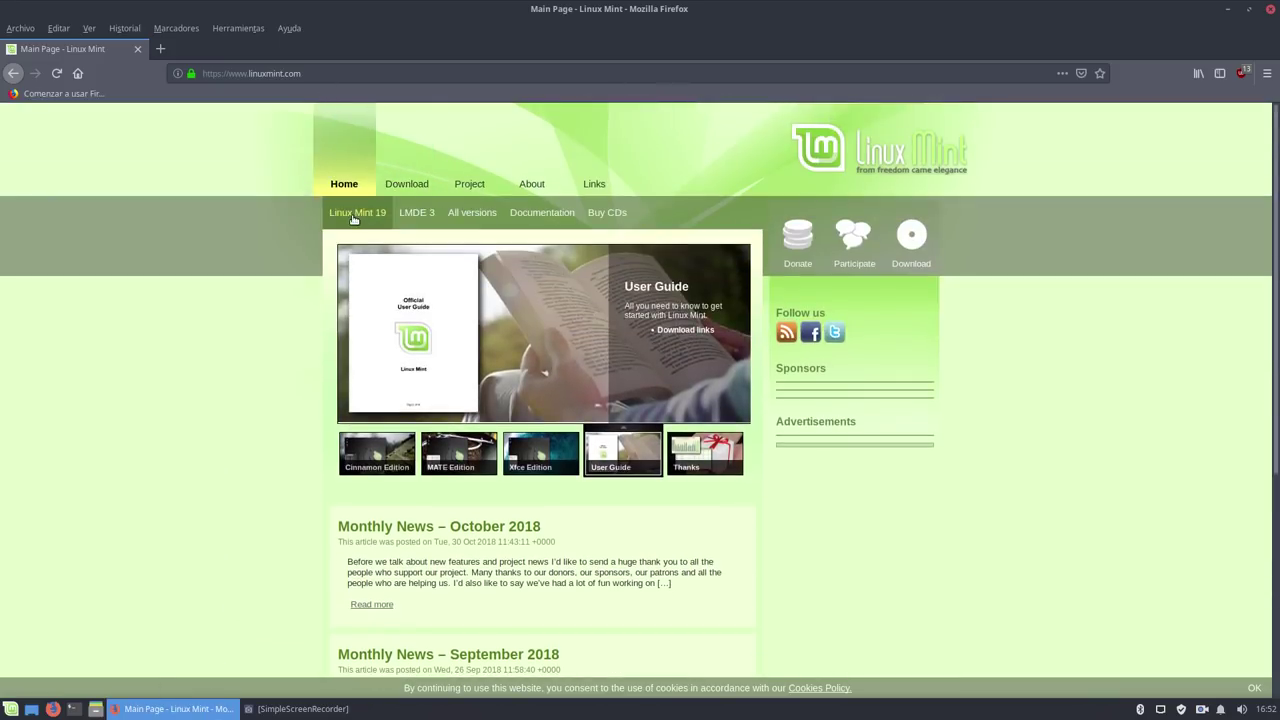
pyautogui.click(407, 183)
pyautogui.scroll(-2, 224, 462)
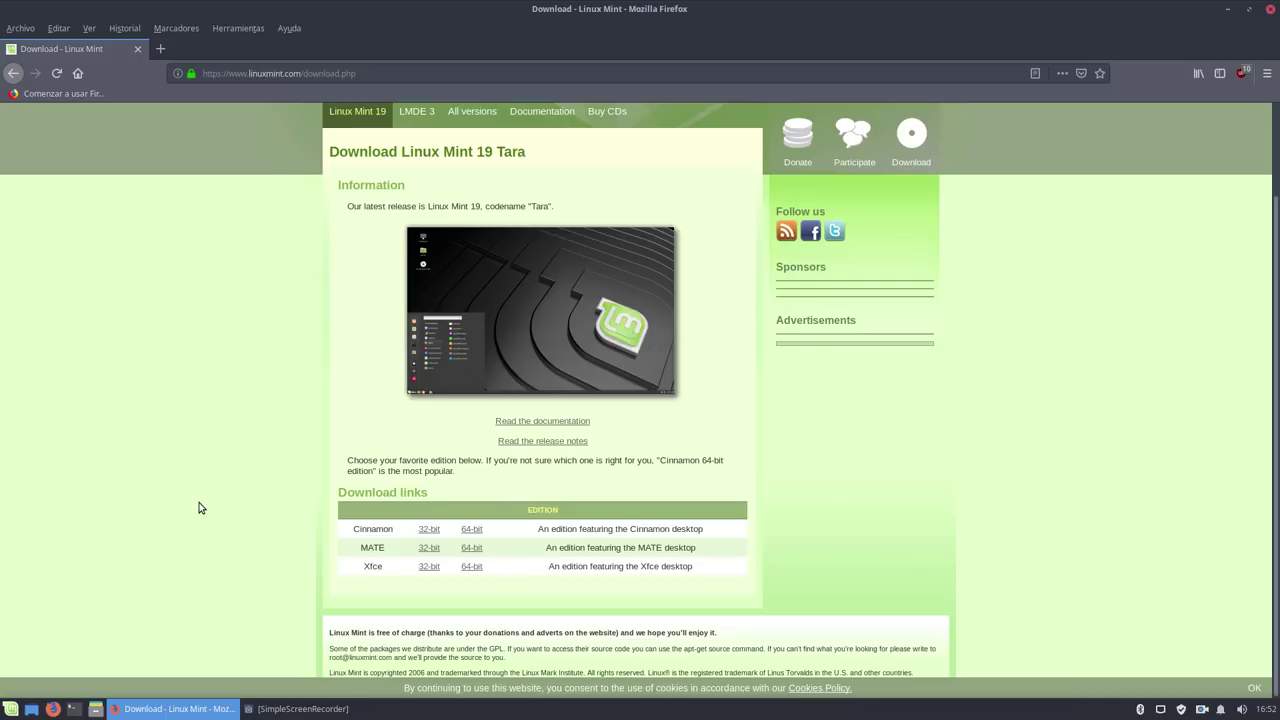
pyautogui.click(1229, 10)
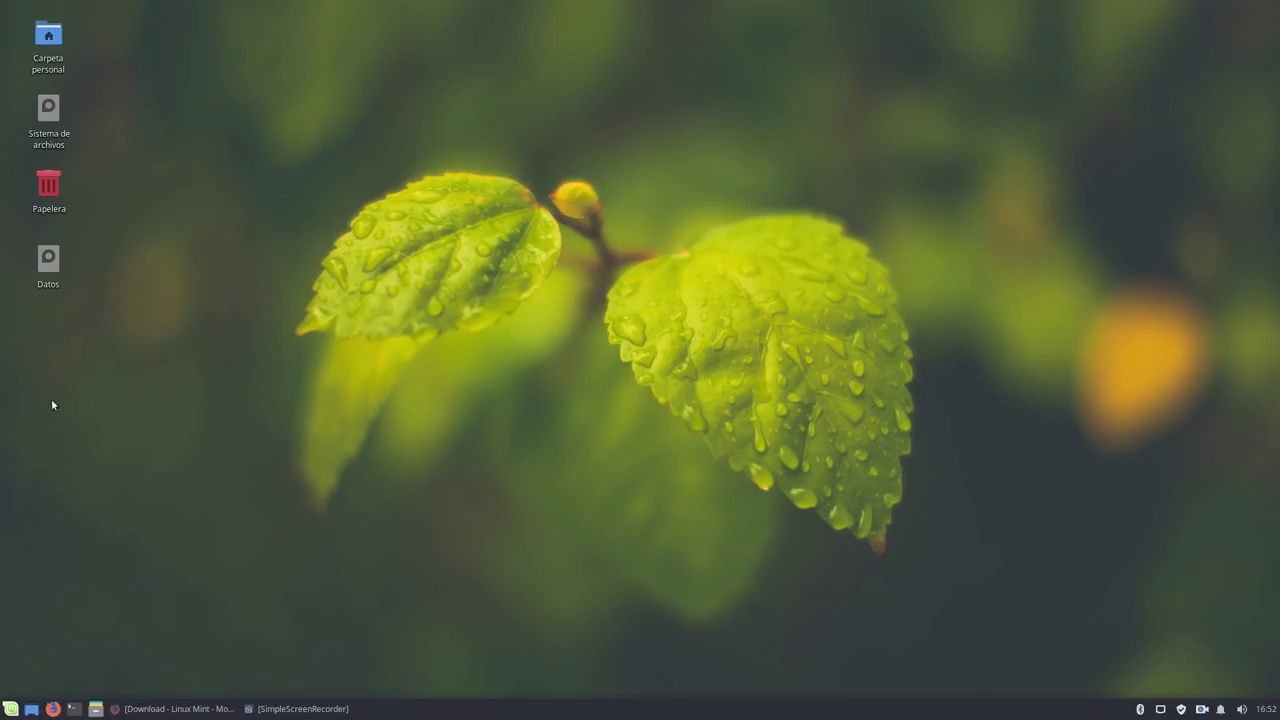
# View the categories in the Configuración window, and close it.
pyautogui.click(11, 707)
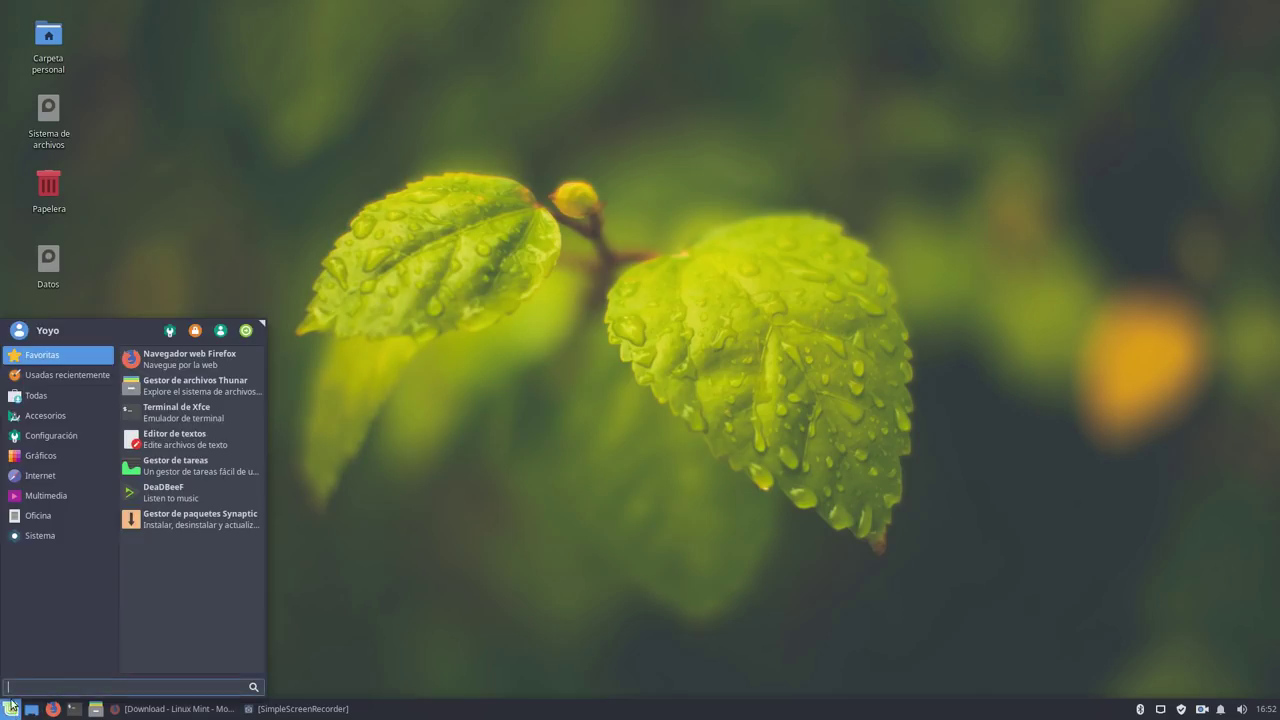
pyautogui.click(171, 330)
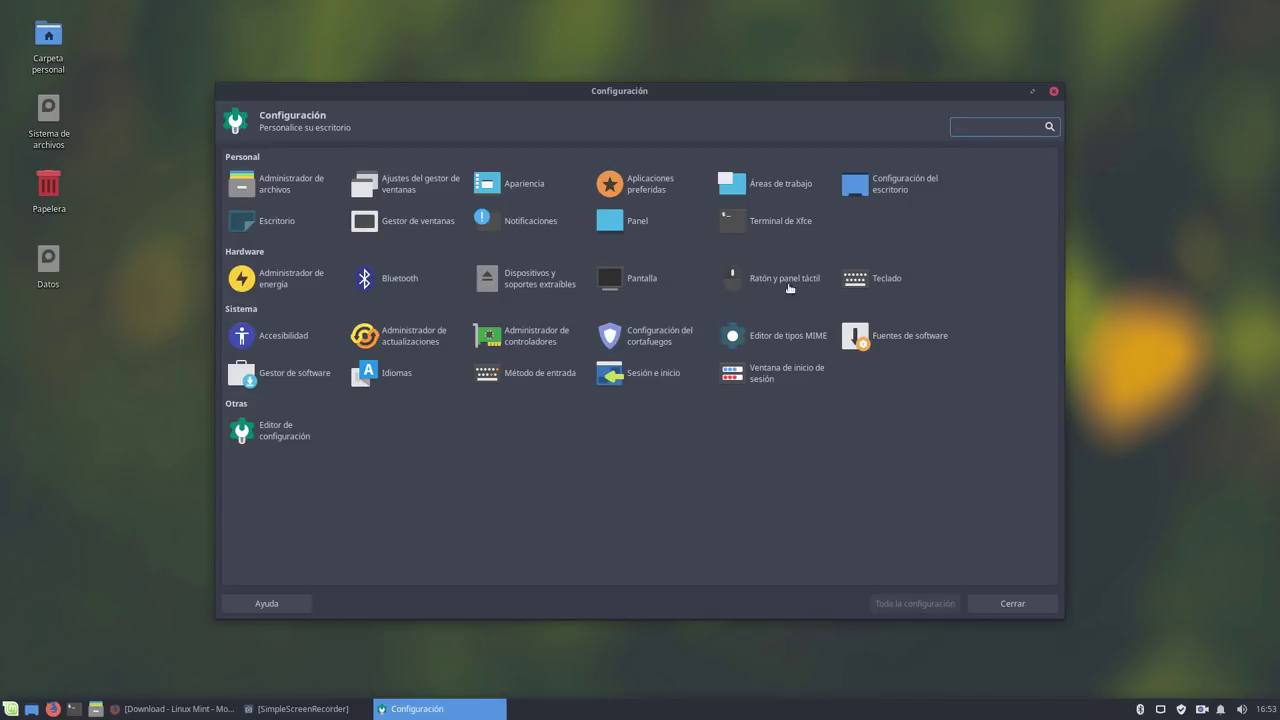
pyautogui.click(1054, 92)
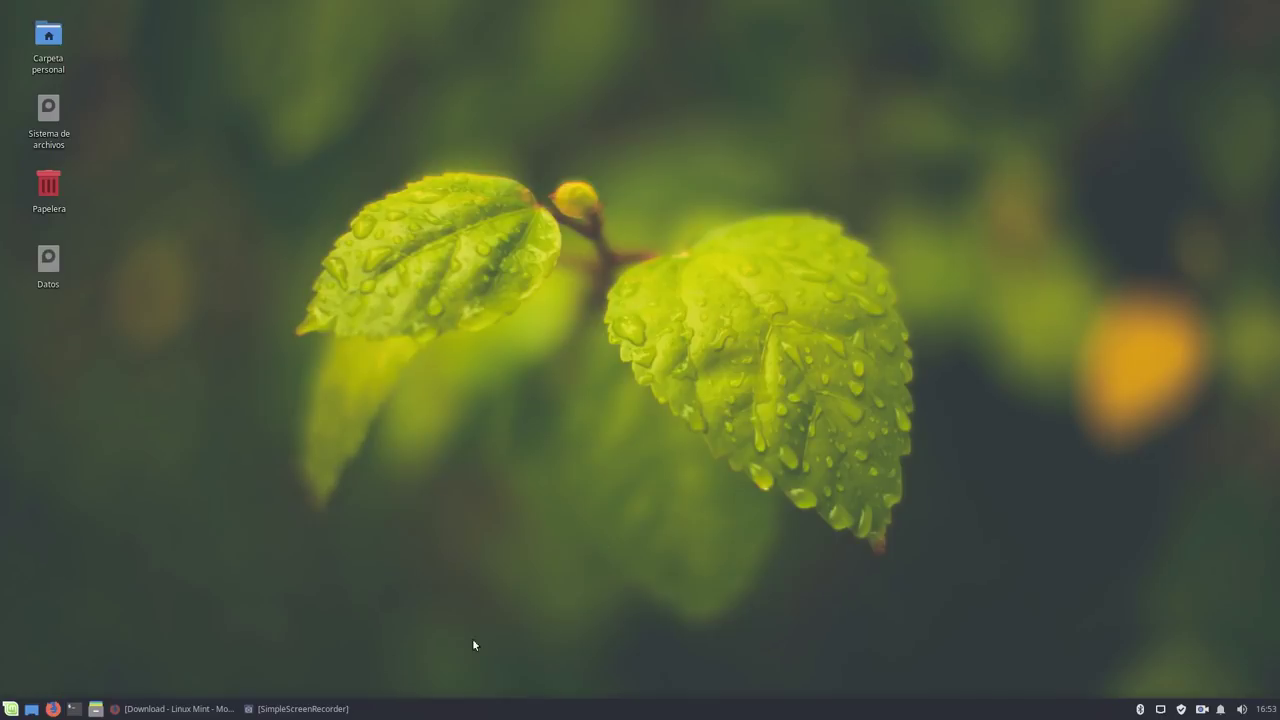
# Open Gestor de paquetes Synaptic by authenticating with the account password, filter the packages by "xfce4", and close it.
pyautogui.click(10, 708)
pyautogui.click(152, 512)
pyautogui.write('********')
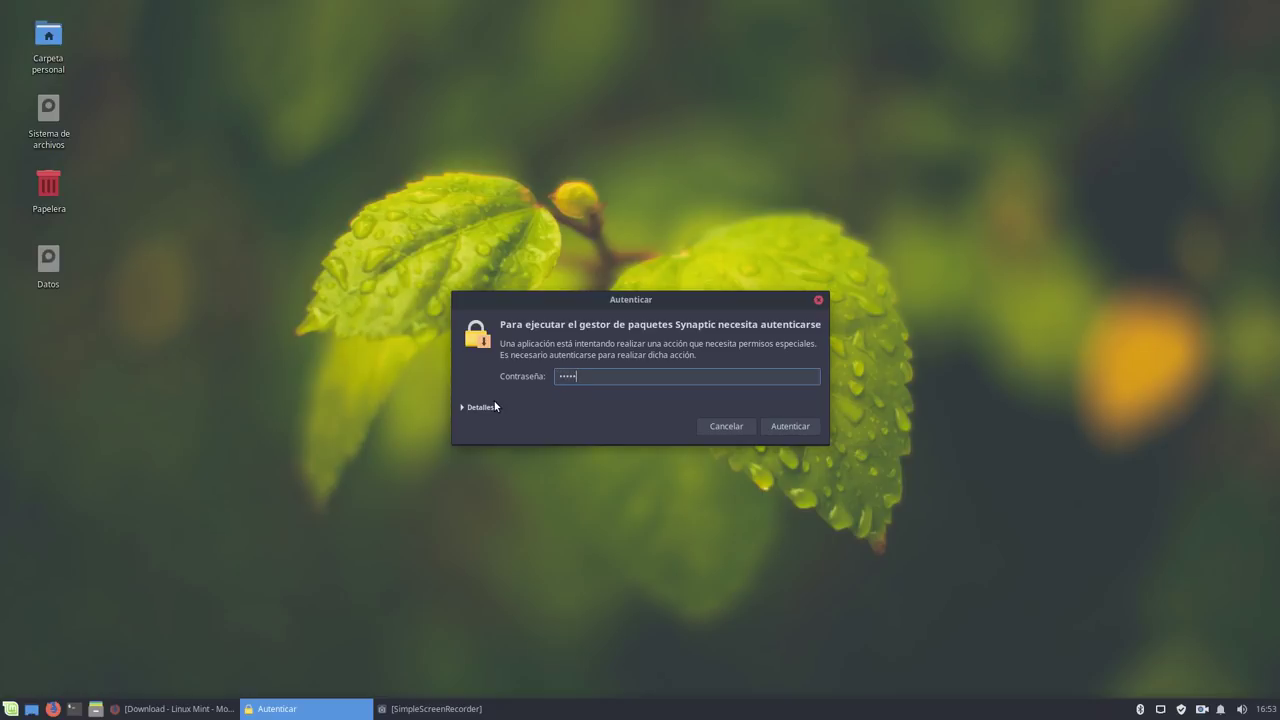
pyautogui.press('Return')
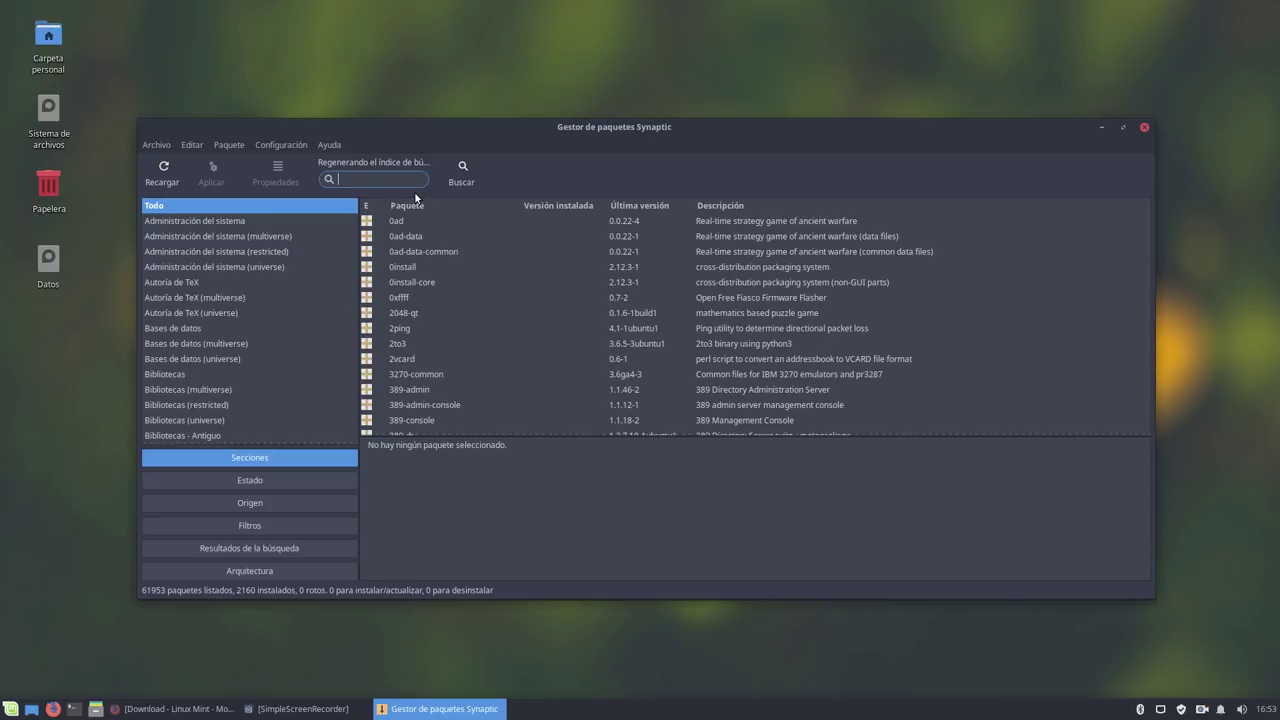
pyautogui.write('xfce4')
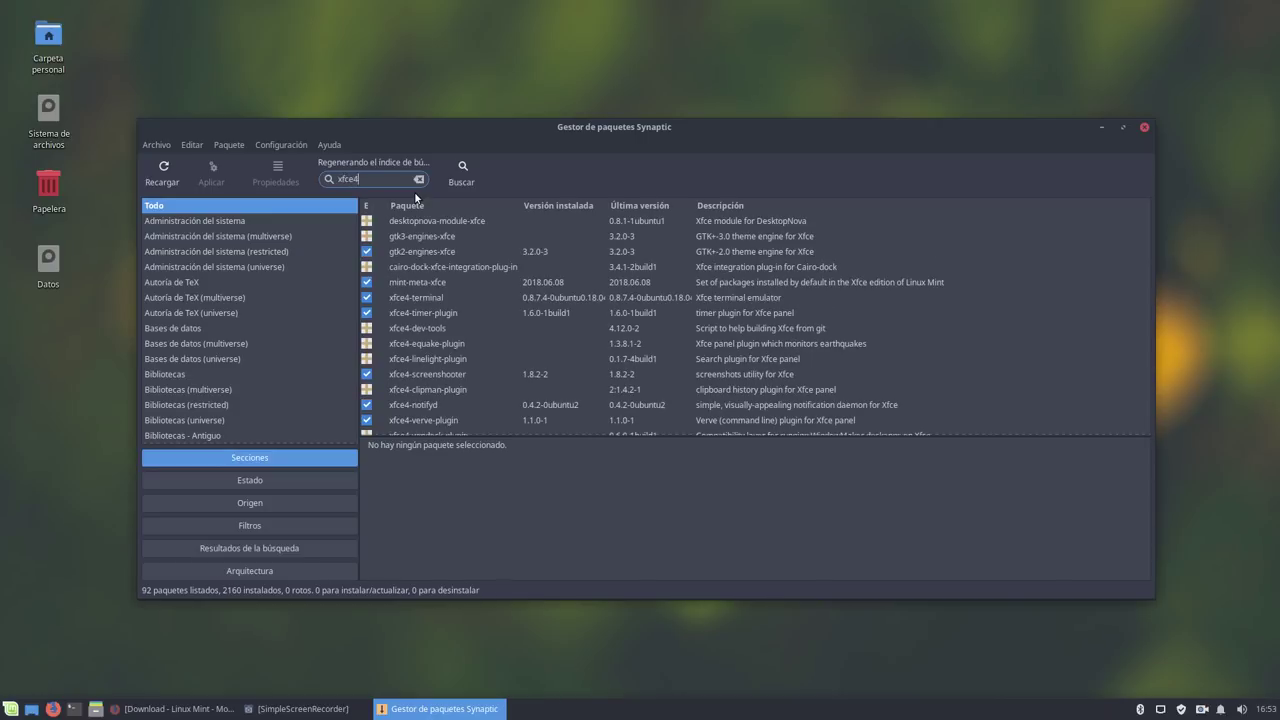
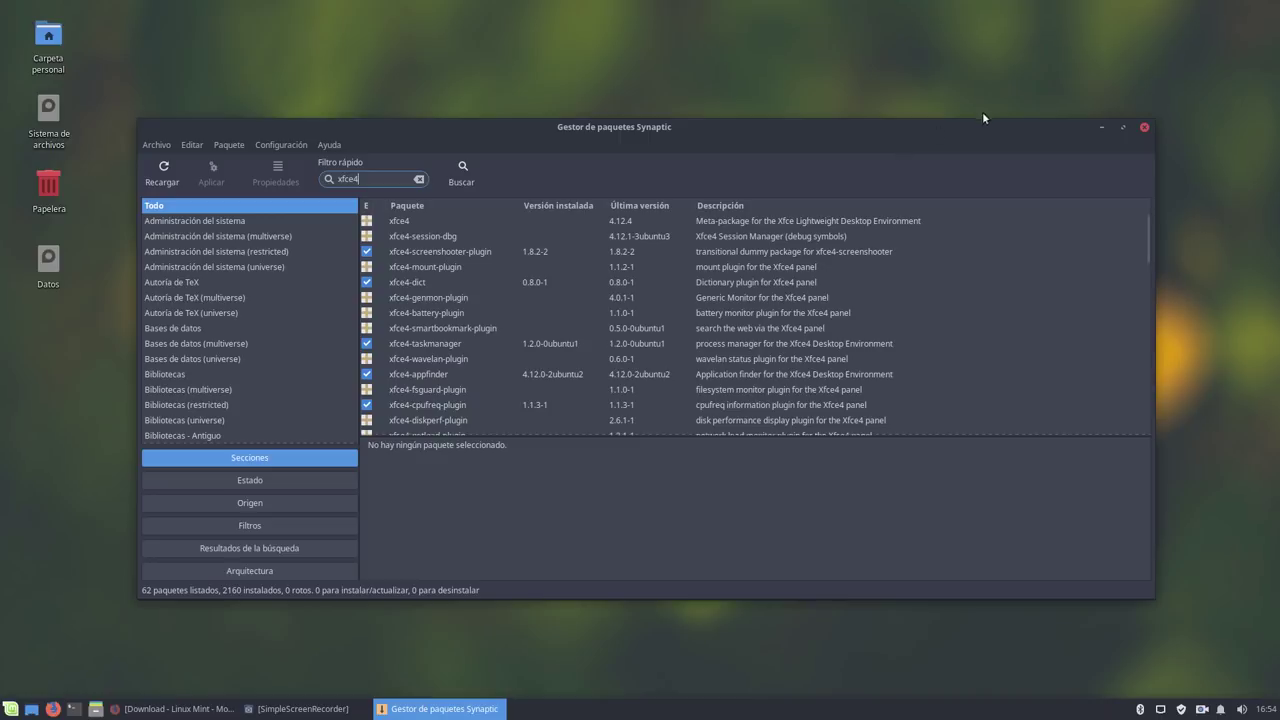
pyautogui.click(1143, 126)
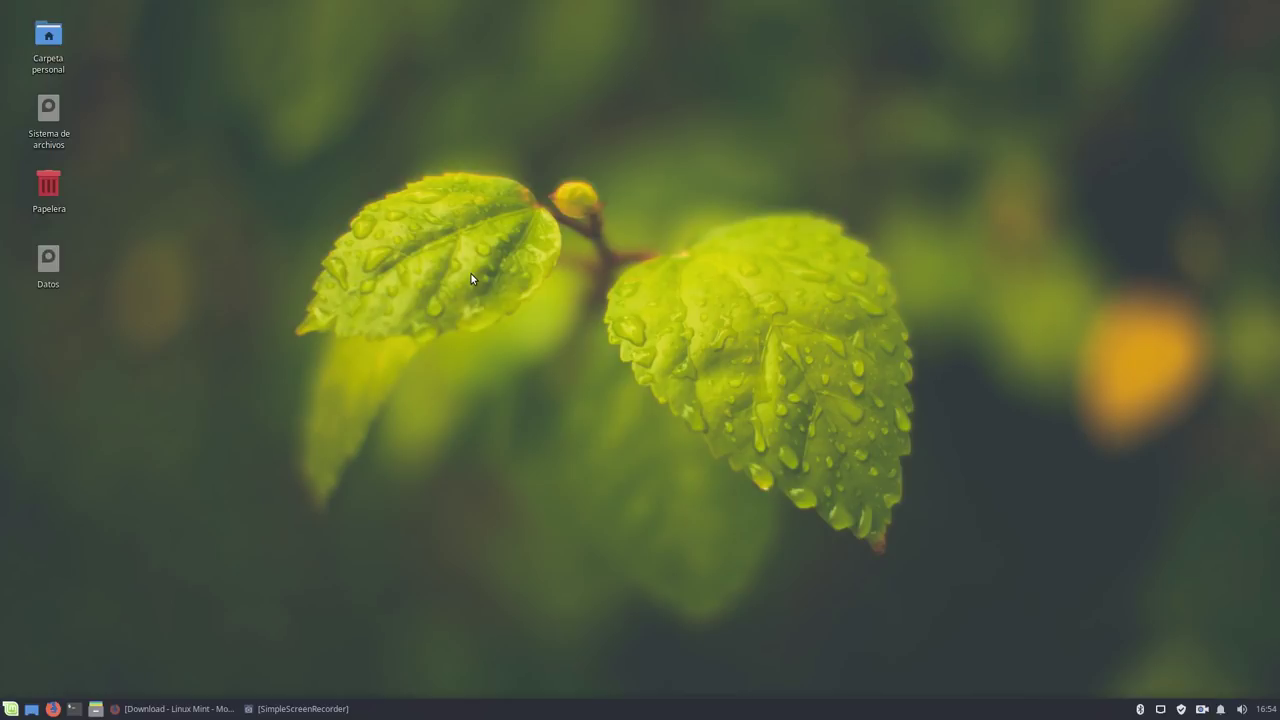
# Bring up the SimpleScreenRecorder window, and open salmorejogeek.com in a new Firefox tab.
pyautogui.click(310, 709)
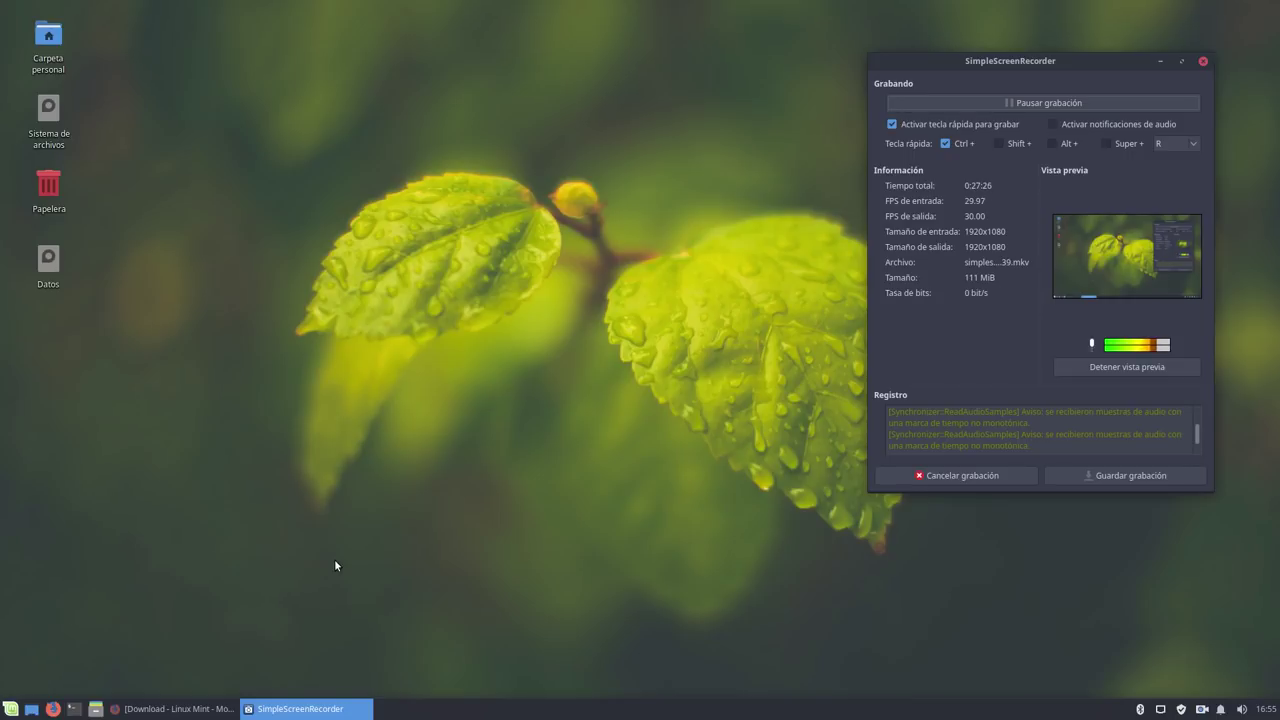
pyautogui.click(170, 709)
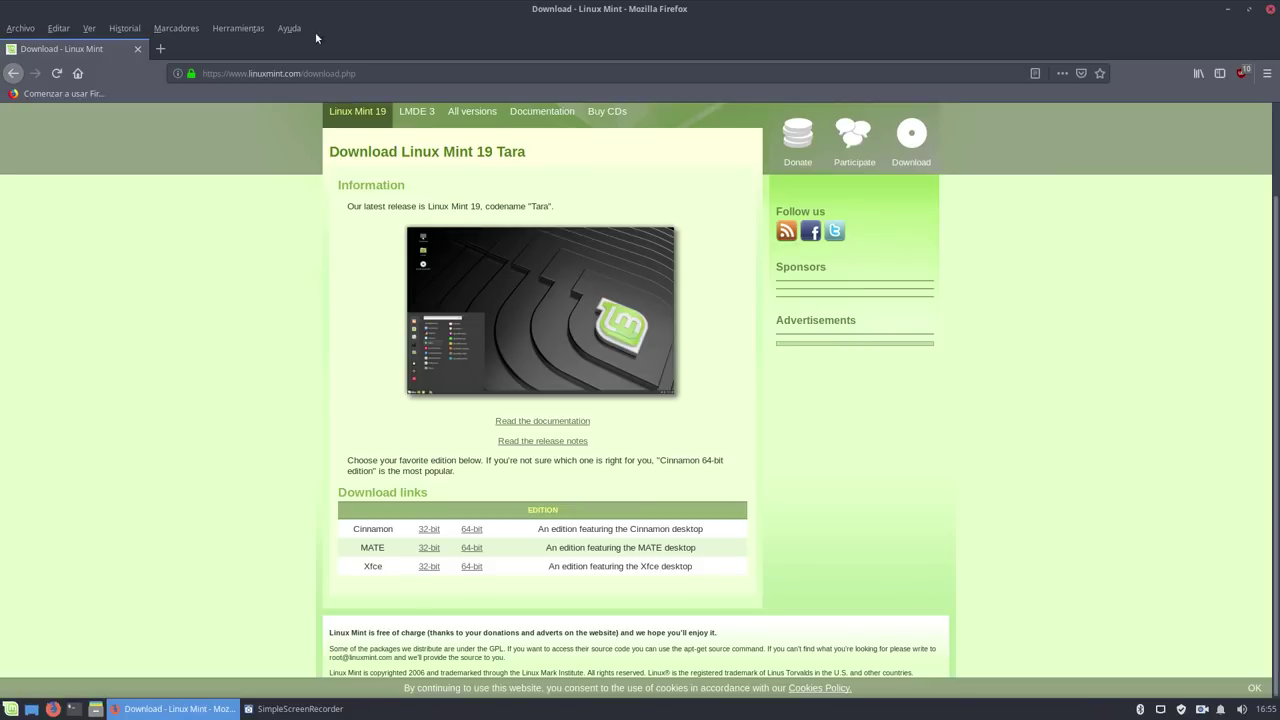
pyautogui.click(160, 48)
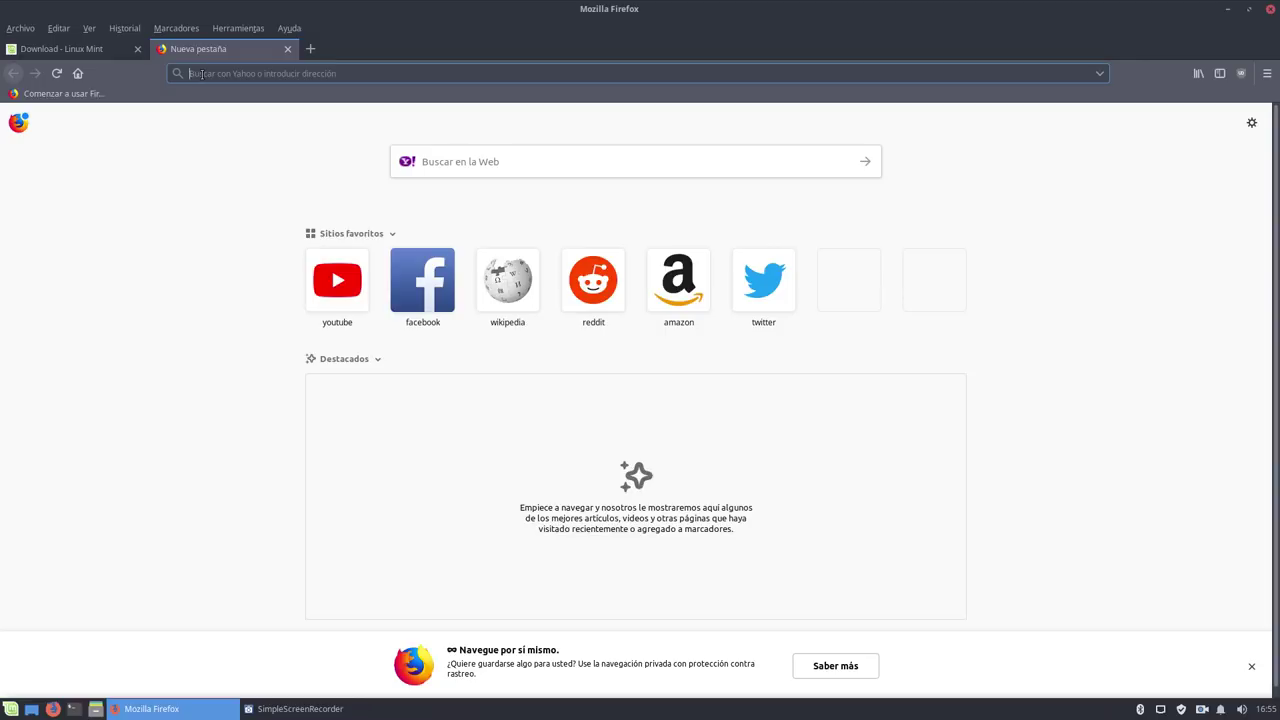
pyautogui.write('salmore')
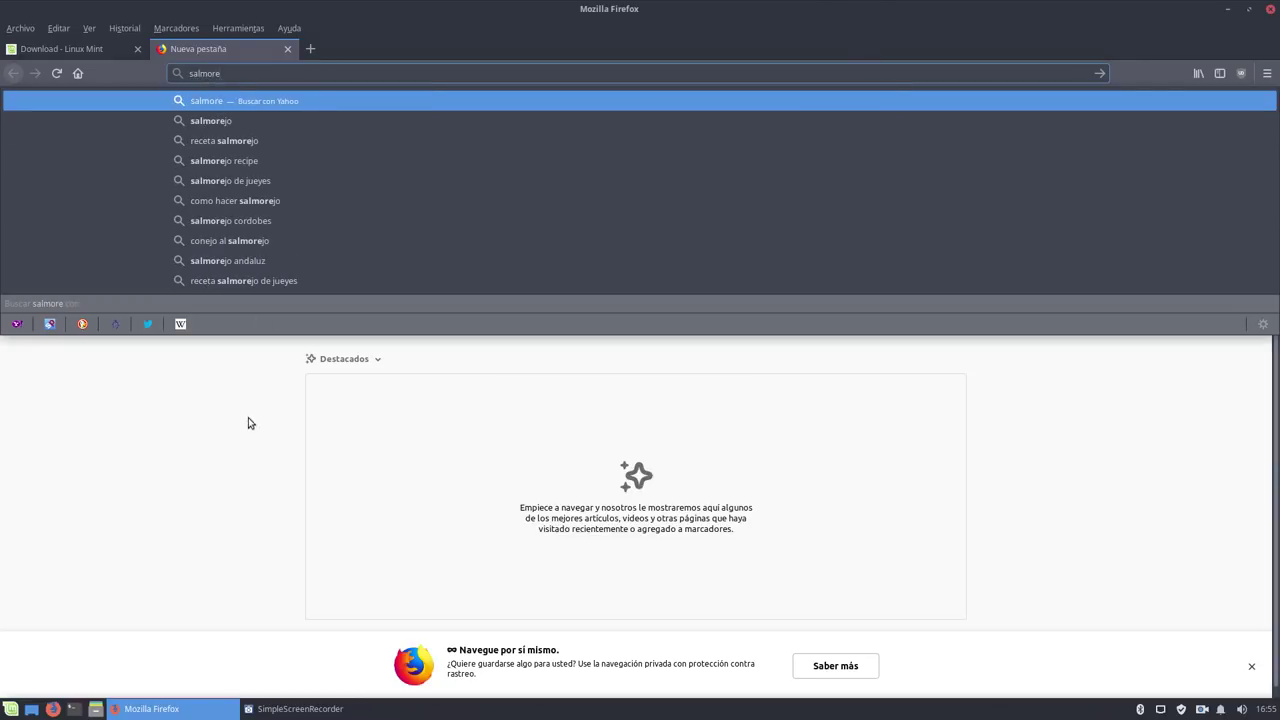
pyautogui.write('jogeek.c')
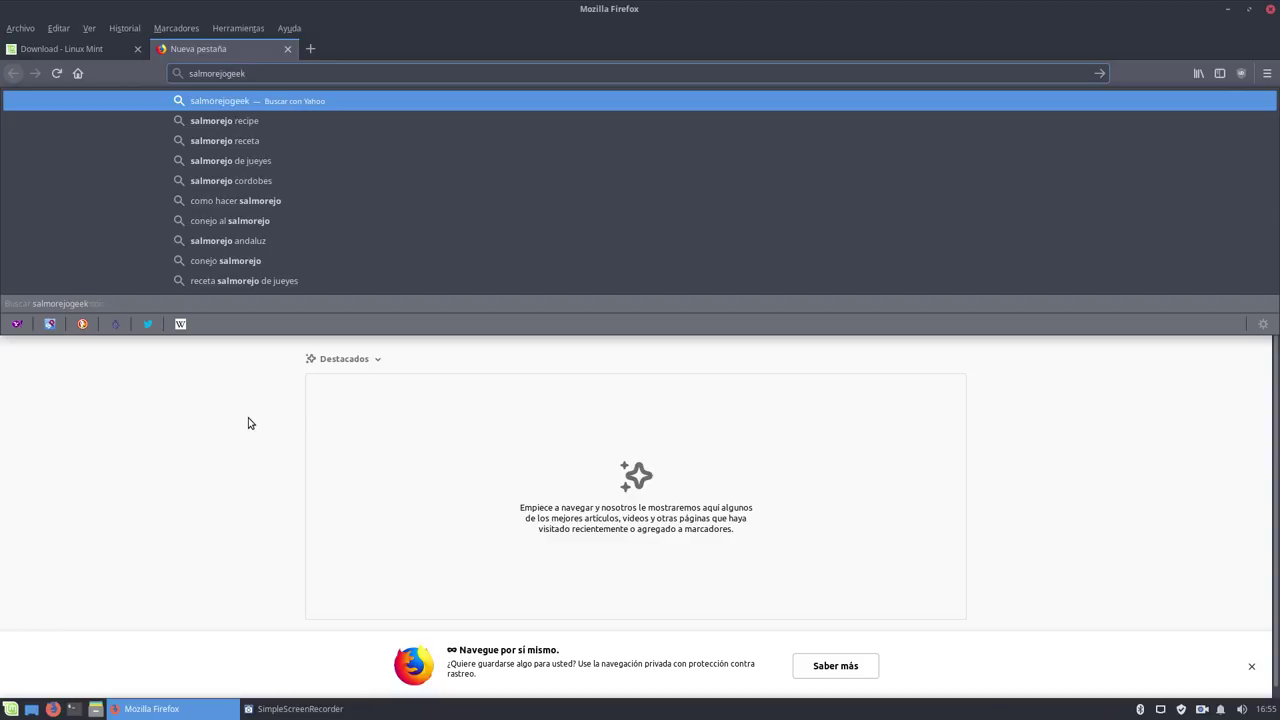
pyautogui.write('om')
pyautogui.press('Return')
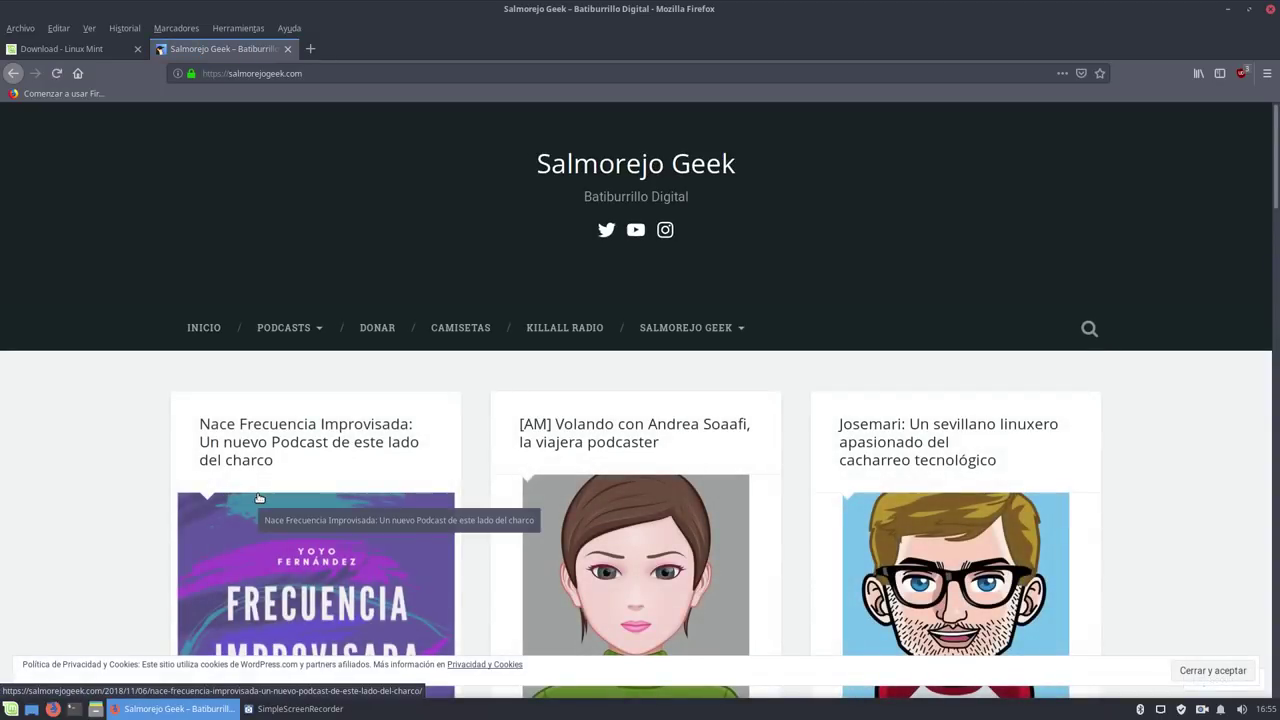
# Look through the recent podcast and blog posts on the Salmorejo Geek home page.
pyautogui.scroll(-6, 350, 325)
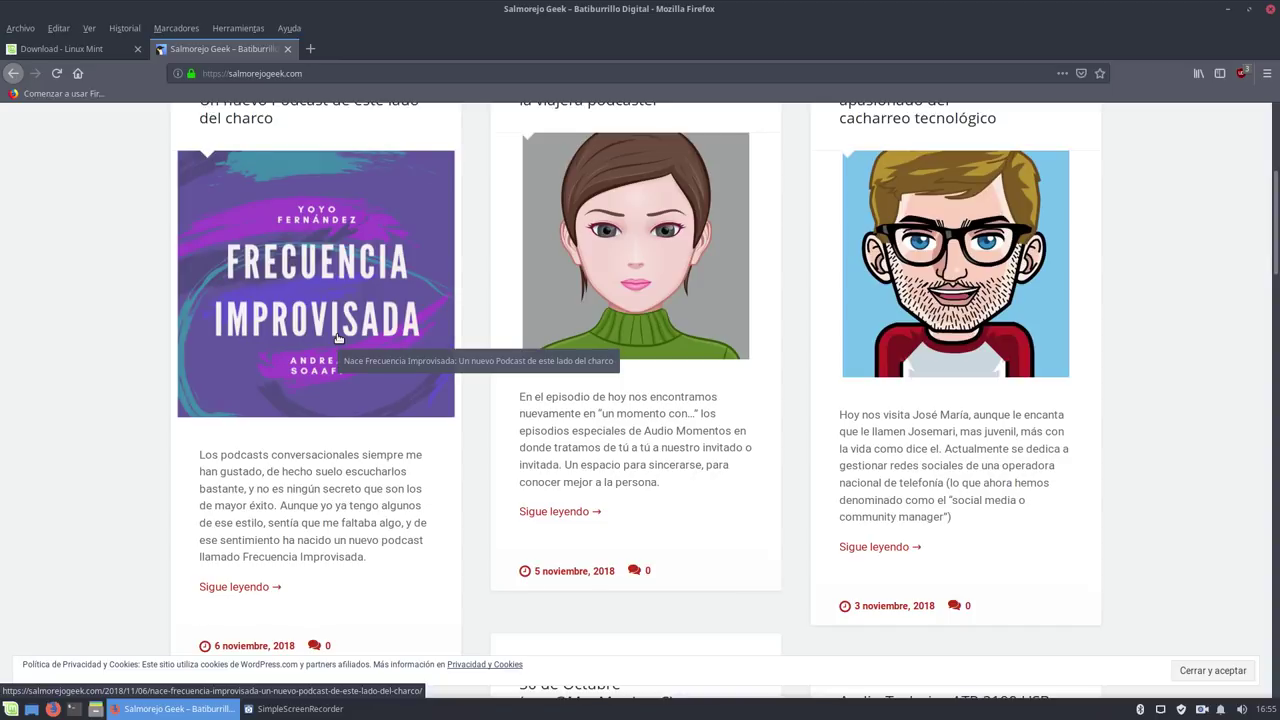
pyautogui.scroll(6, 337, 338)
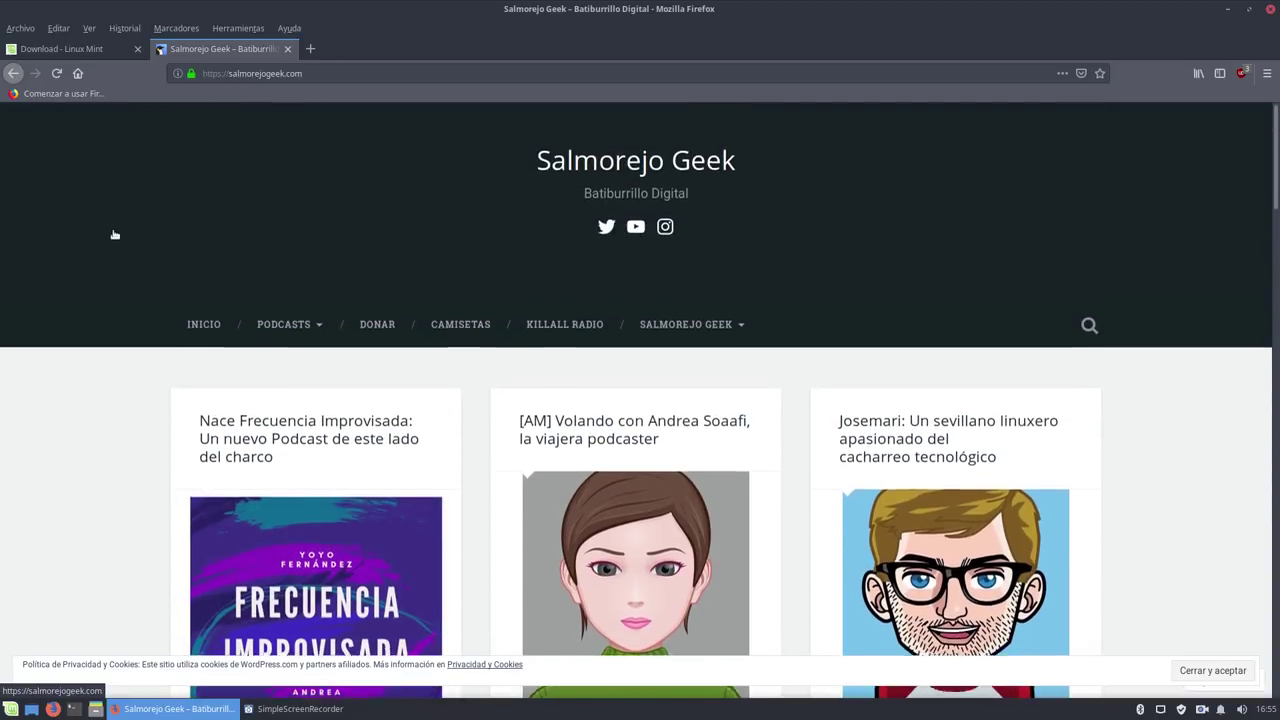
pyautogui.scroll(-6, 124, 360)
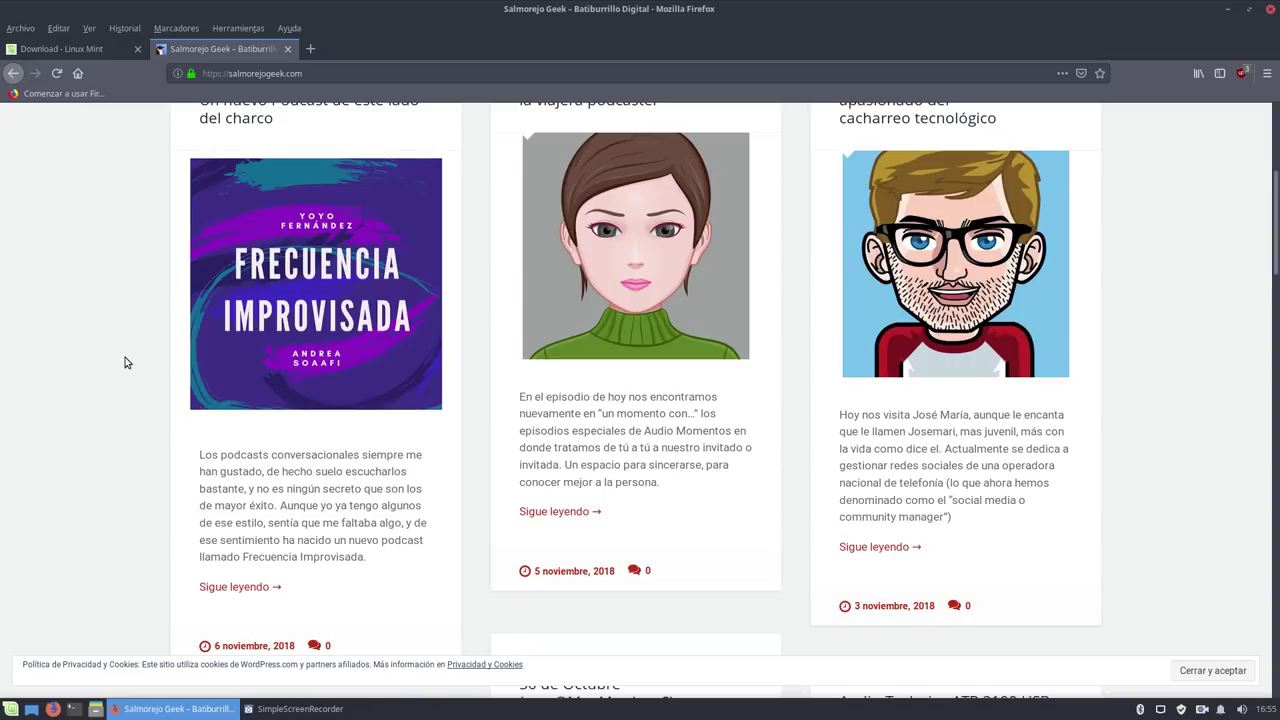
pyautogui.scroll(3, 125, 362)
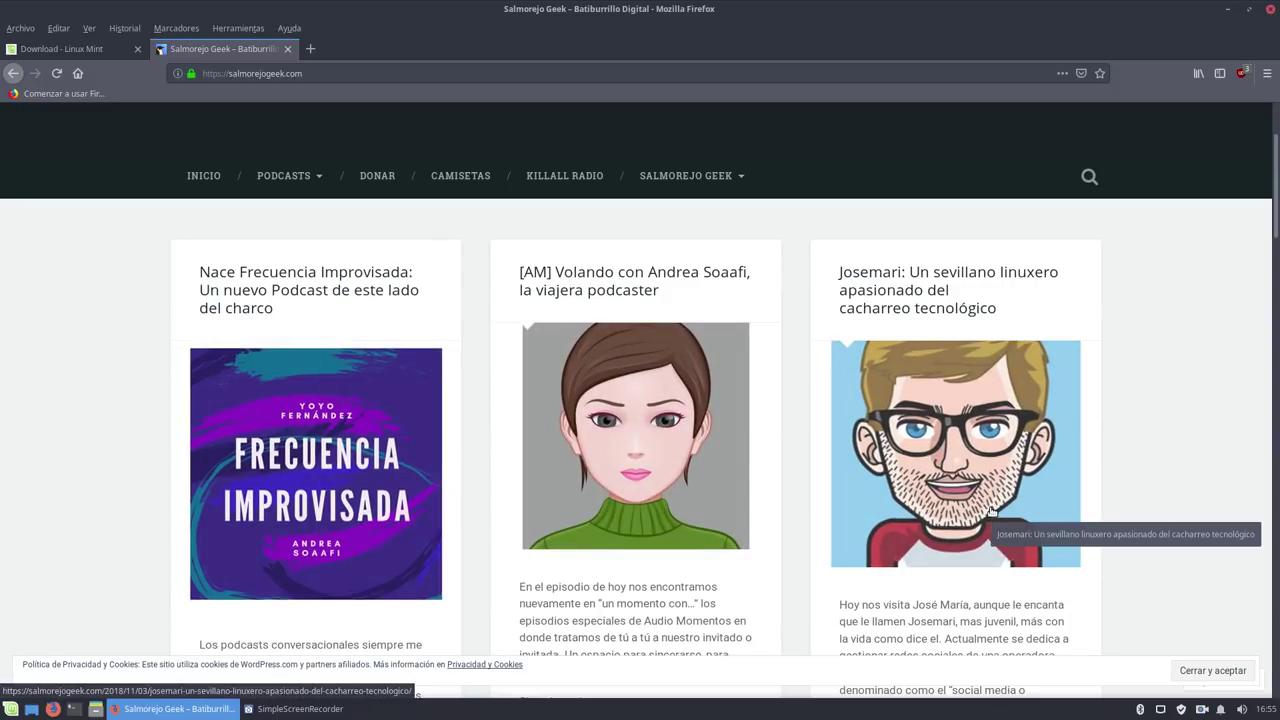
# Open the post about the Linux enthusiast from Seville, look through its audio and subscription links, and return to the home page.
pyautogui.click(977, 469)
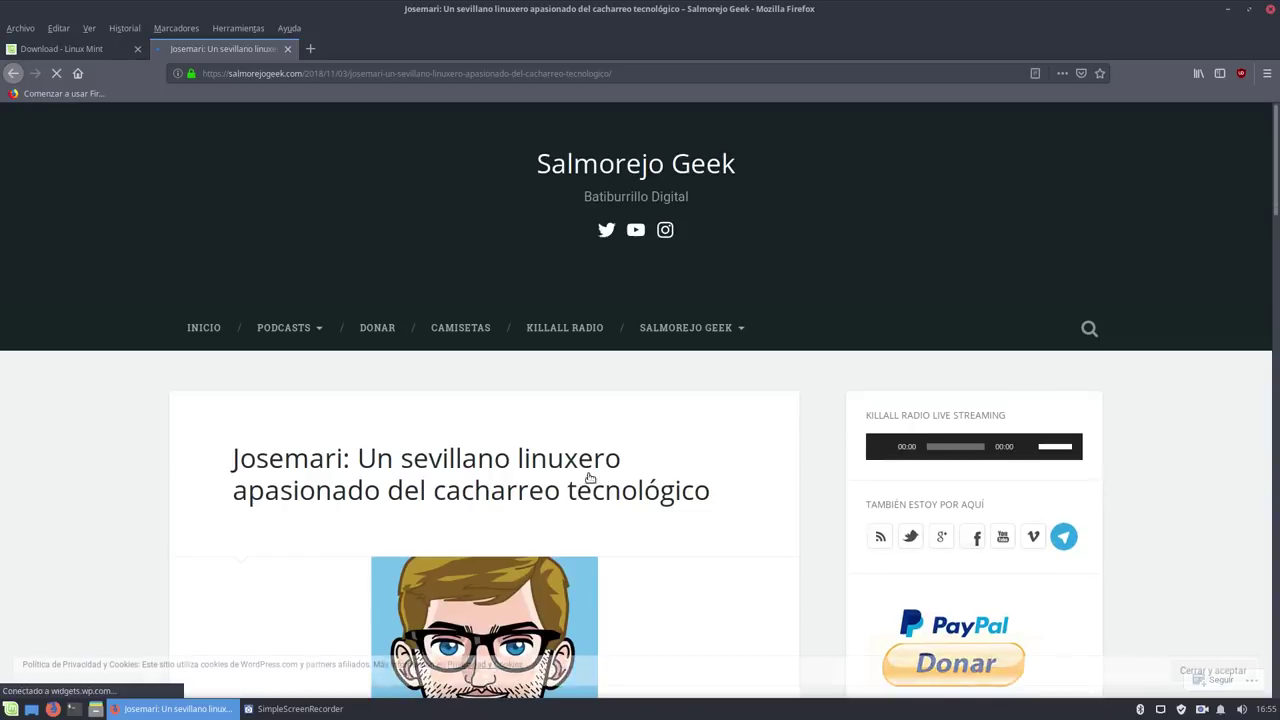
pyautogui.scroll(-2, 260, 426)
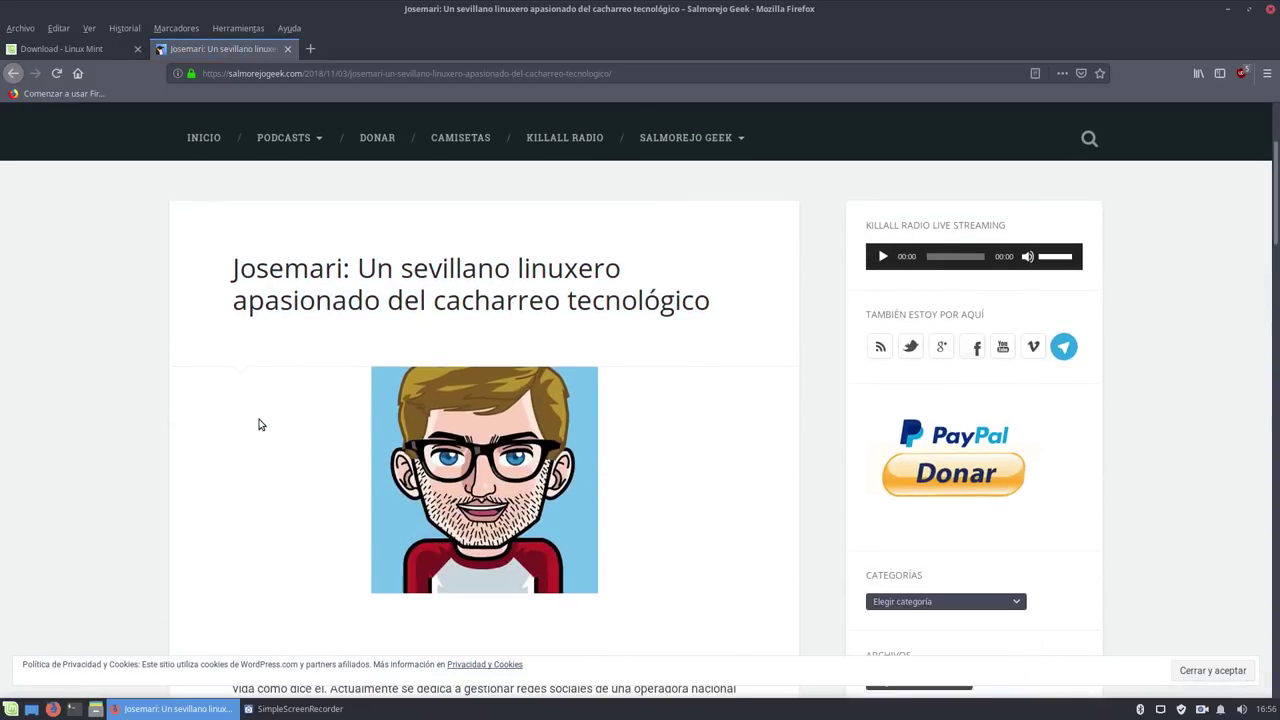
pyautogui.scroll(-9, 260, 426)
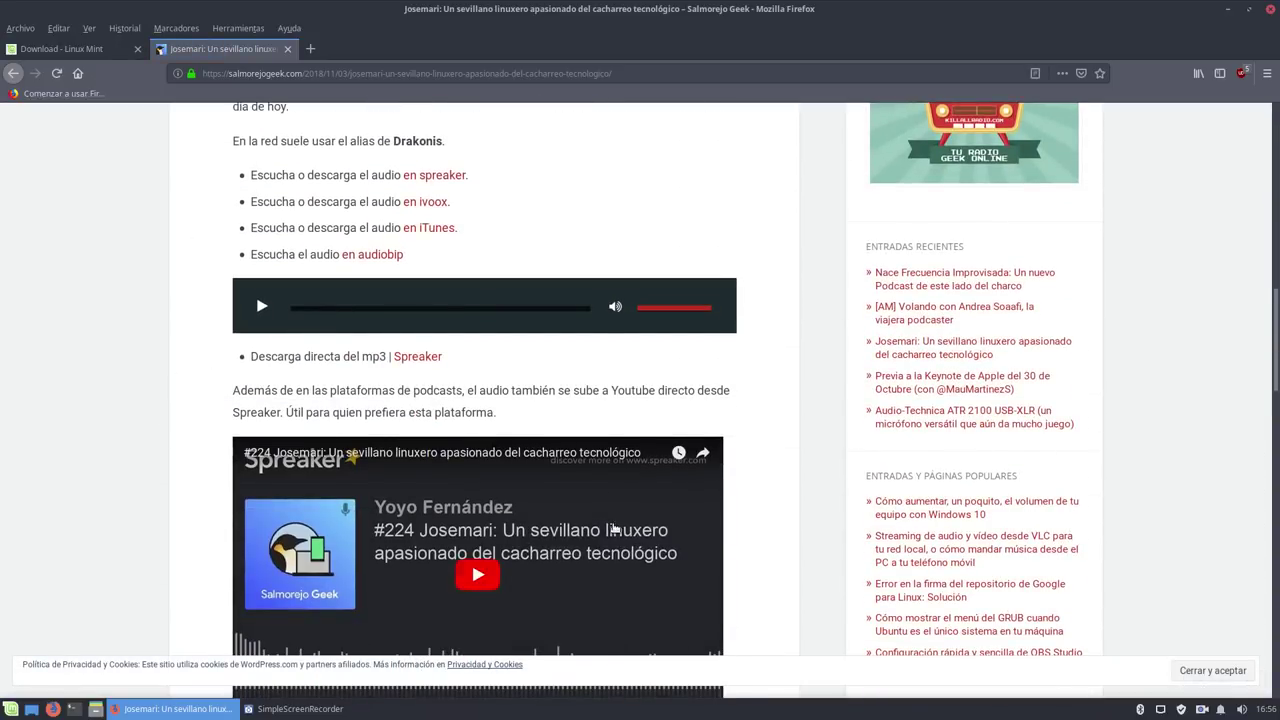
pyautogui.scroll(-4, 614, 530)
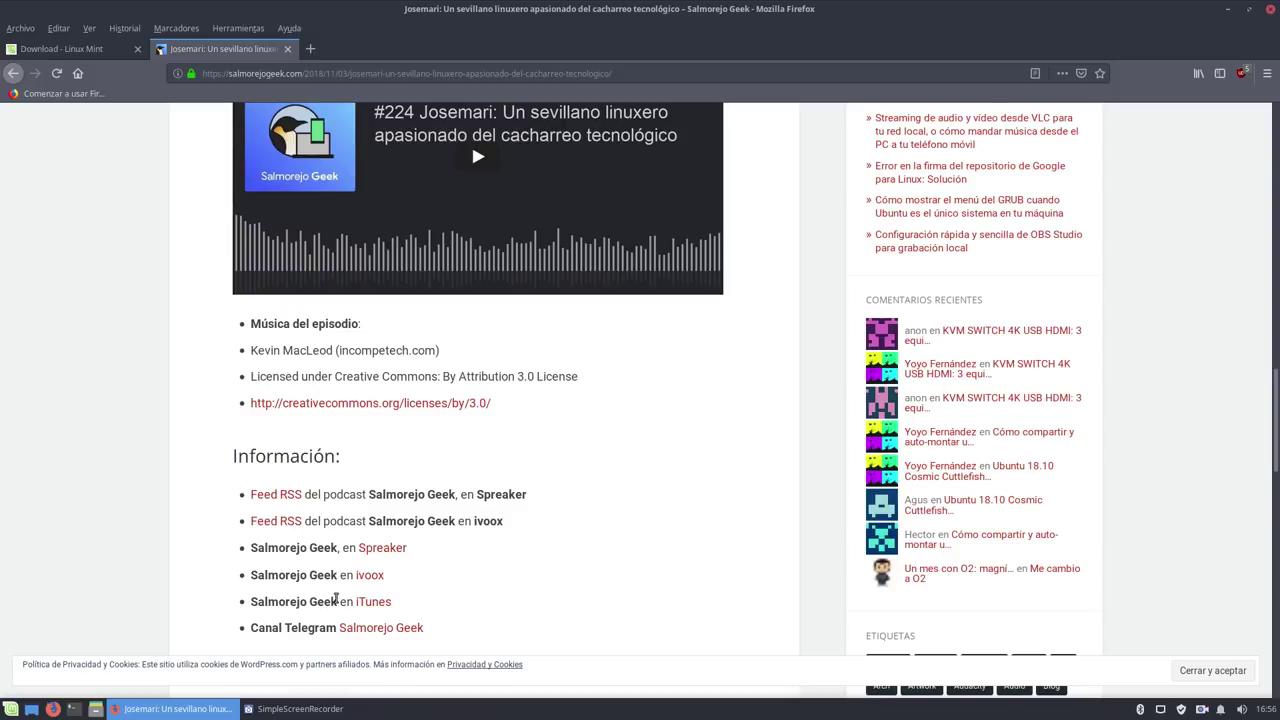
pyautogui.scroll(5, 385, 576)
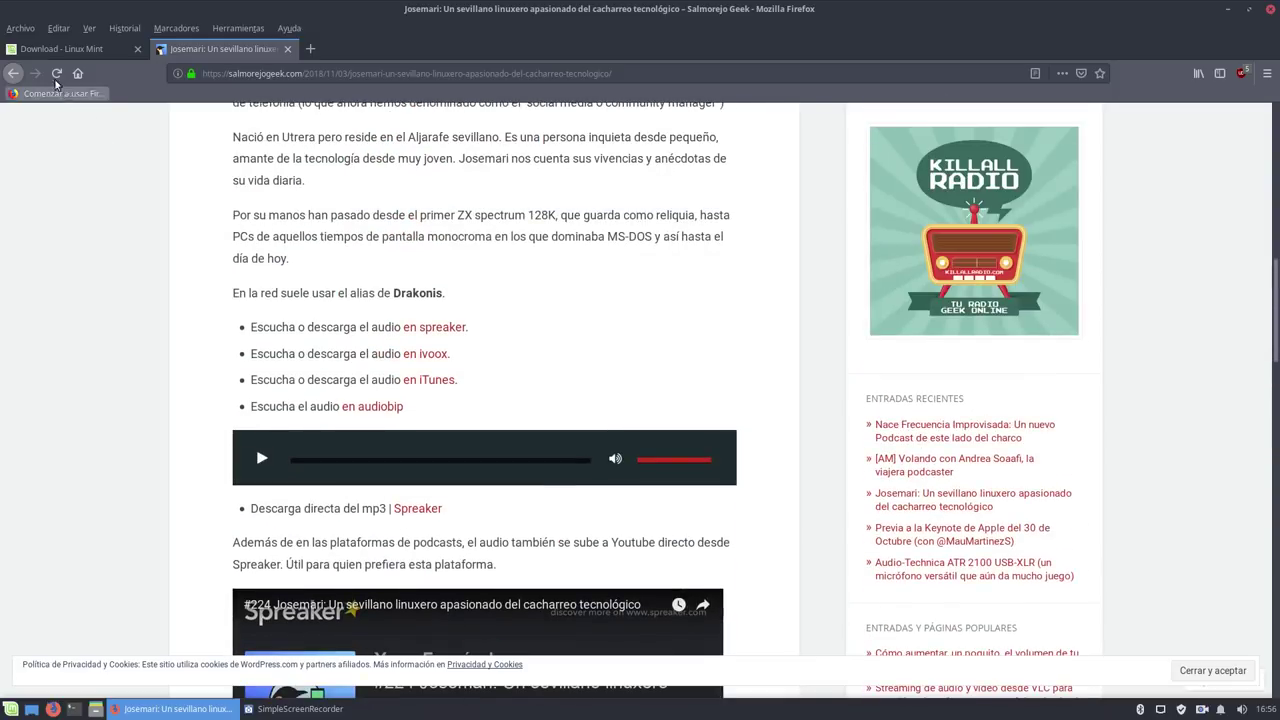
pyautogui.click(13, 73)
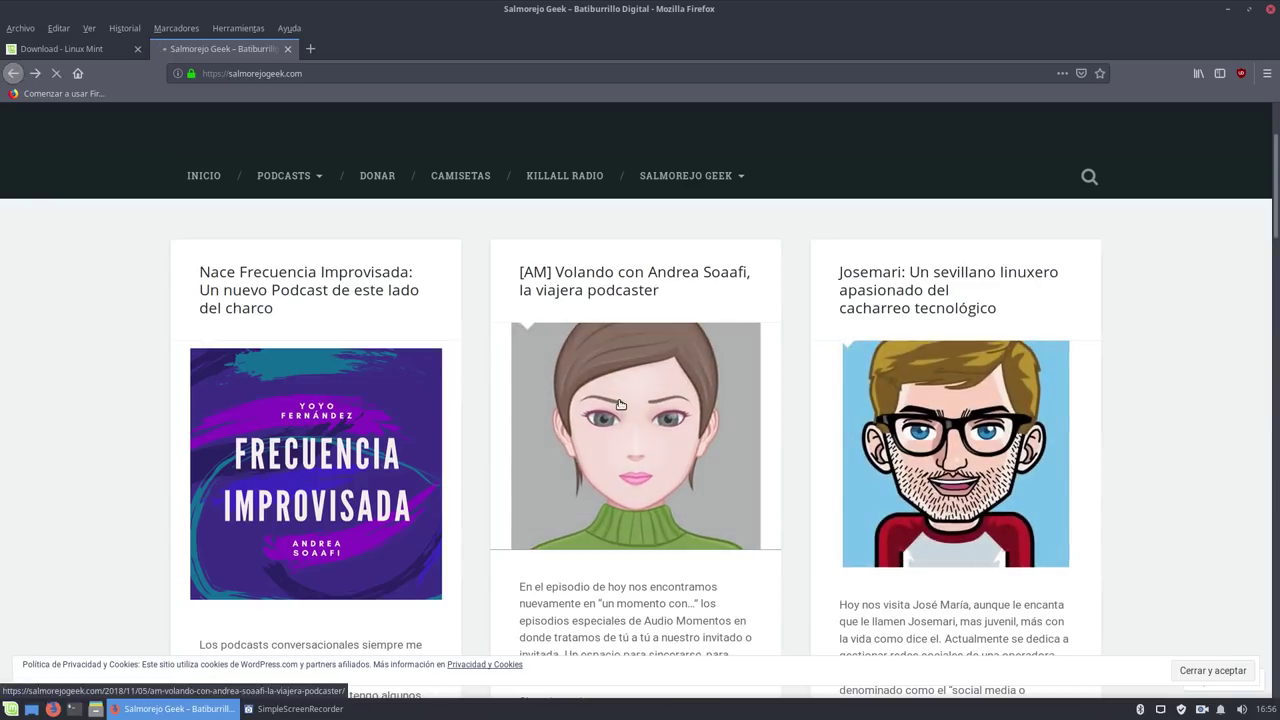
# Open the "[AM] Volando con…" podcast post, look over its episode players and Audio Momentos subscription links, and return to the home page.
pyautogui.click(620, 404)
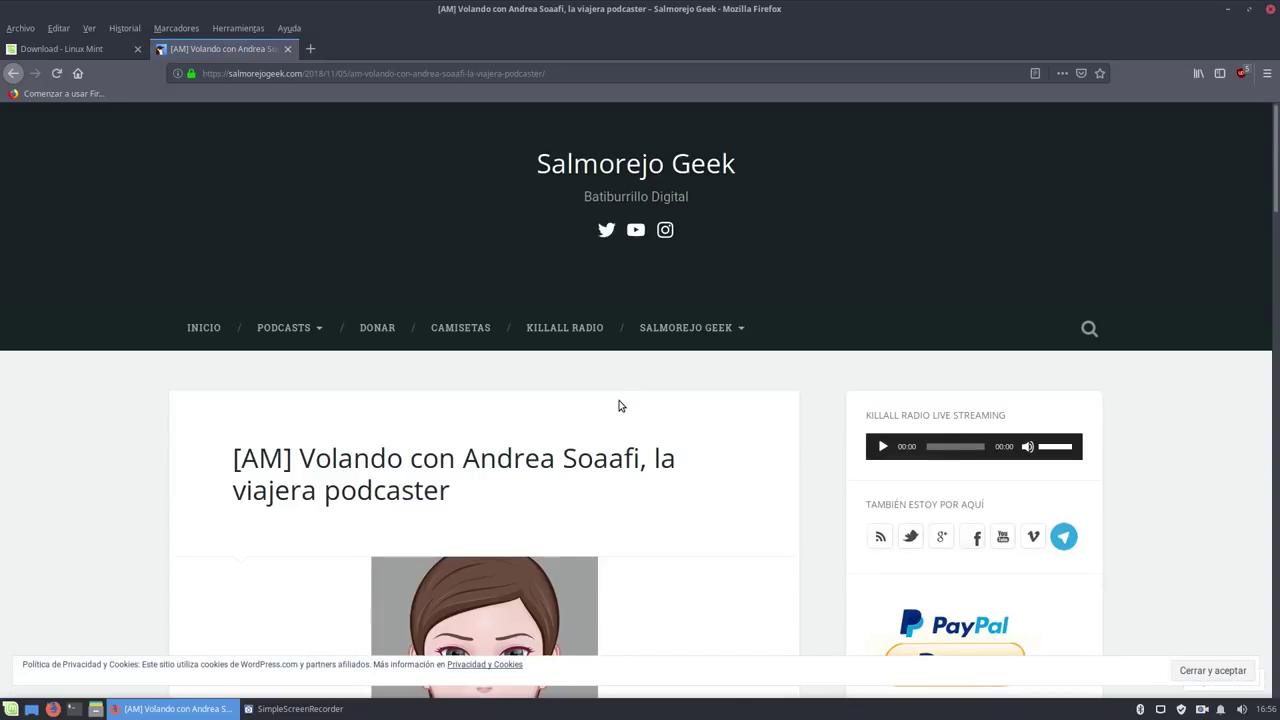
pyautogui.scroll(-3, 340, 390)
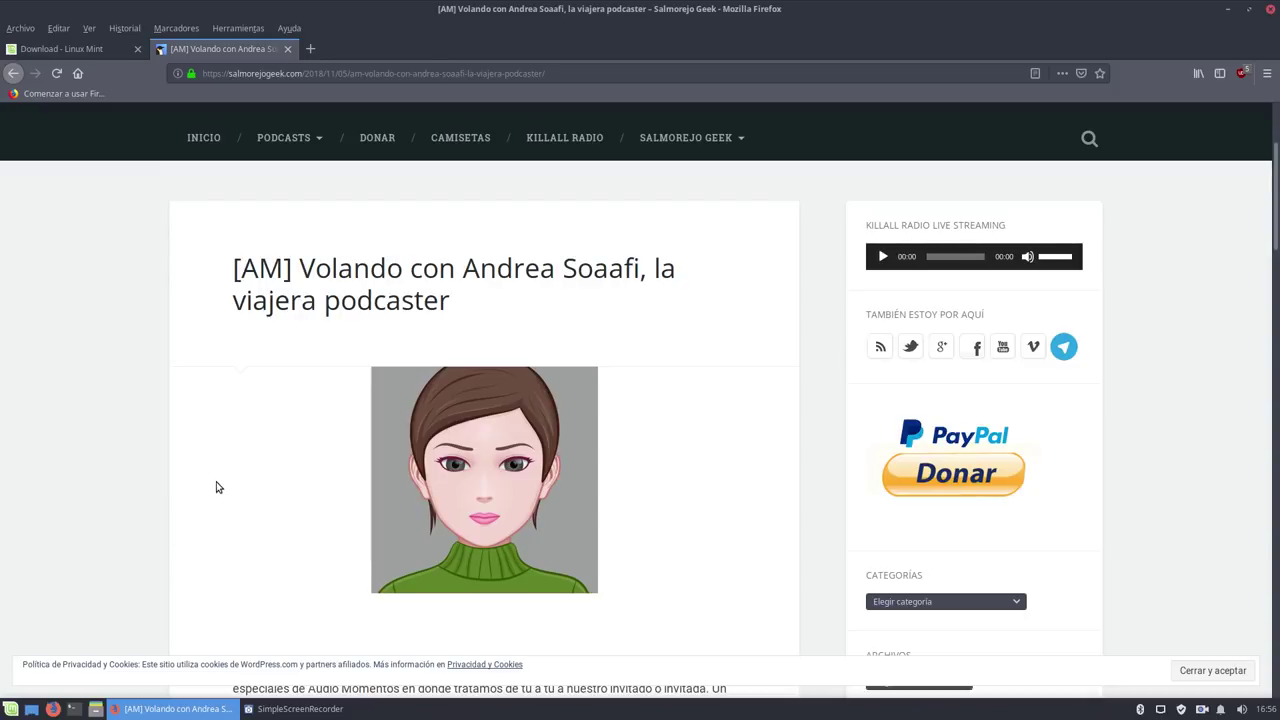
pyautogui.scroll(-9, 248, 450)
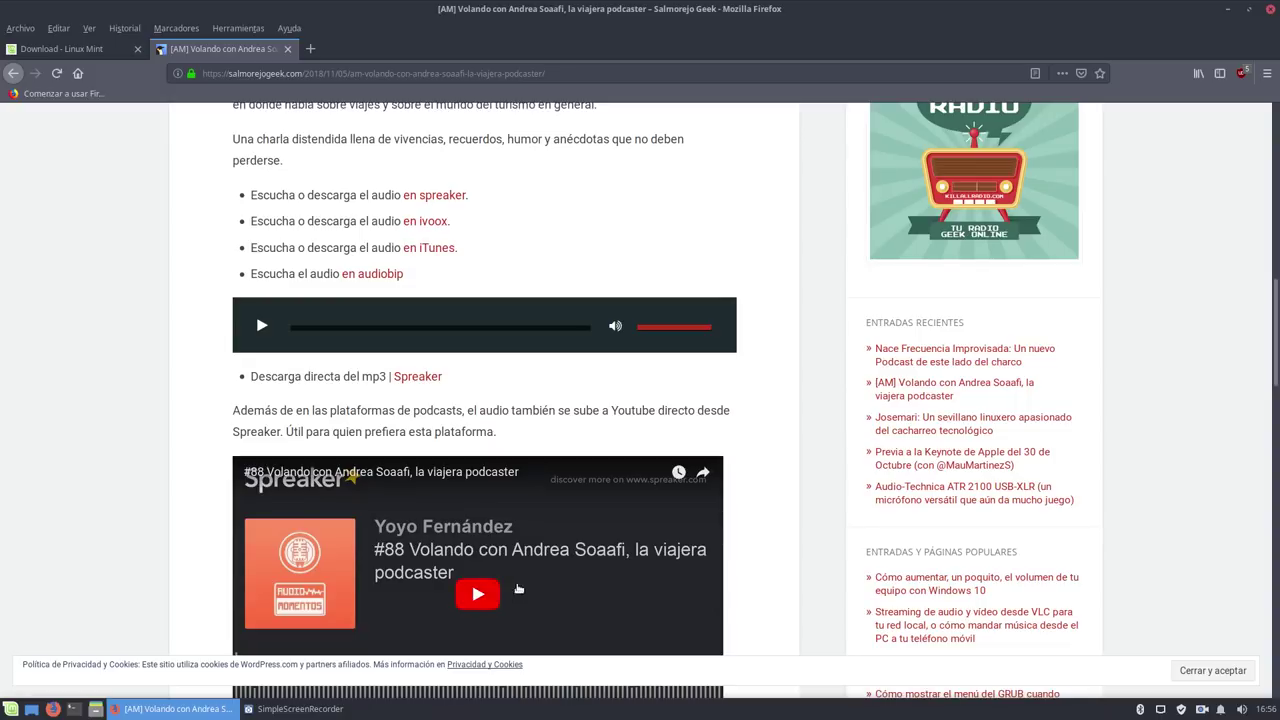
pyautogui.scroll(3, 580, 400)
pyautogui.scroll(-7, 486, 431)
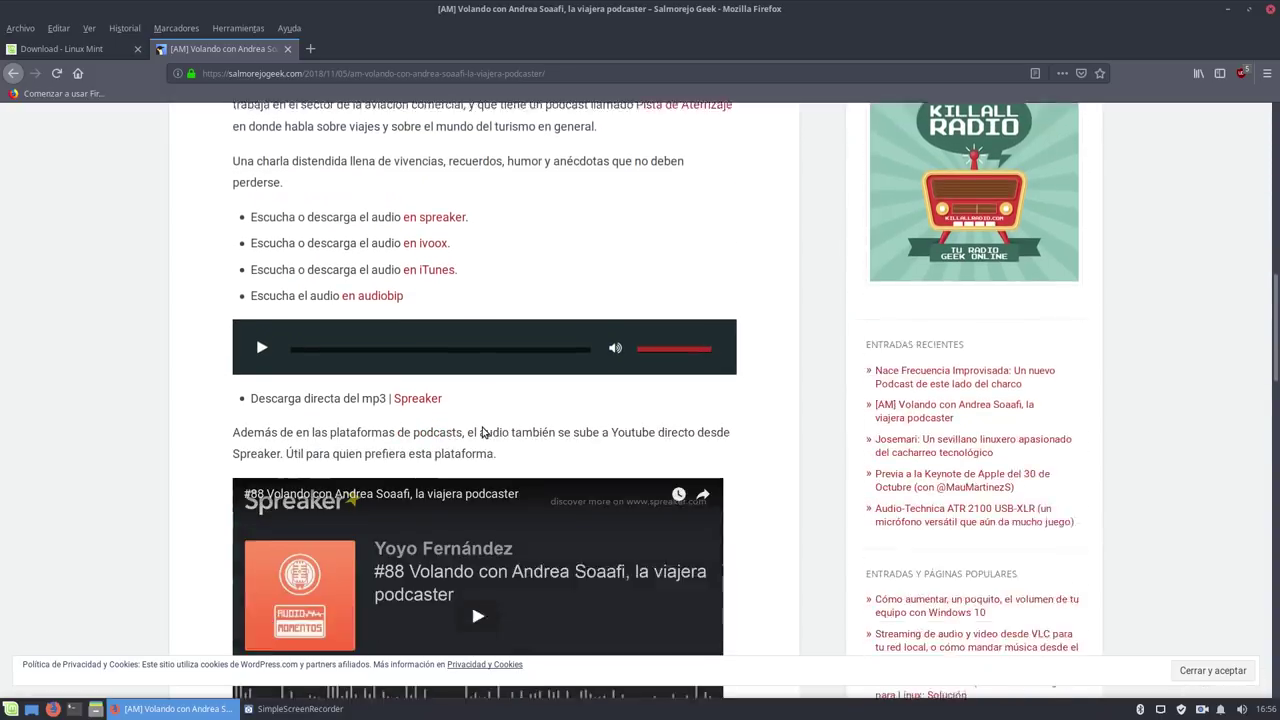
pyautogui.scroll(-2, 484, 431)
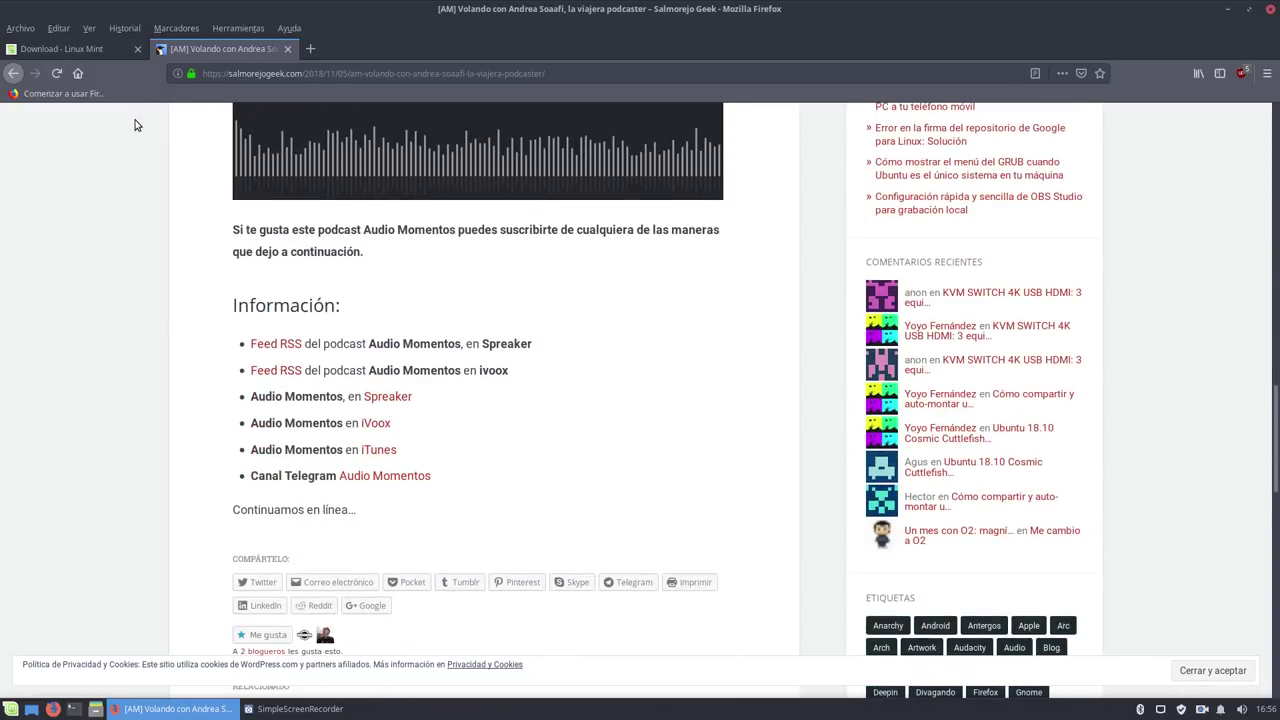
pyautogui.scroll(2, 53, 112)
pyautogui.click(13, 73)
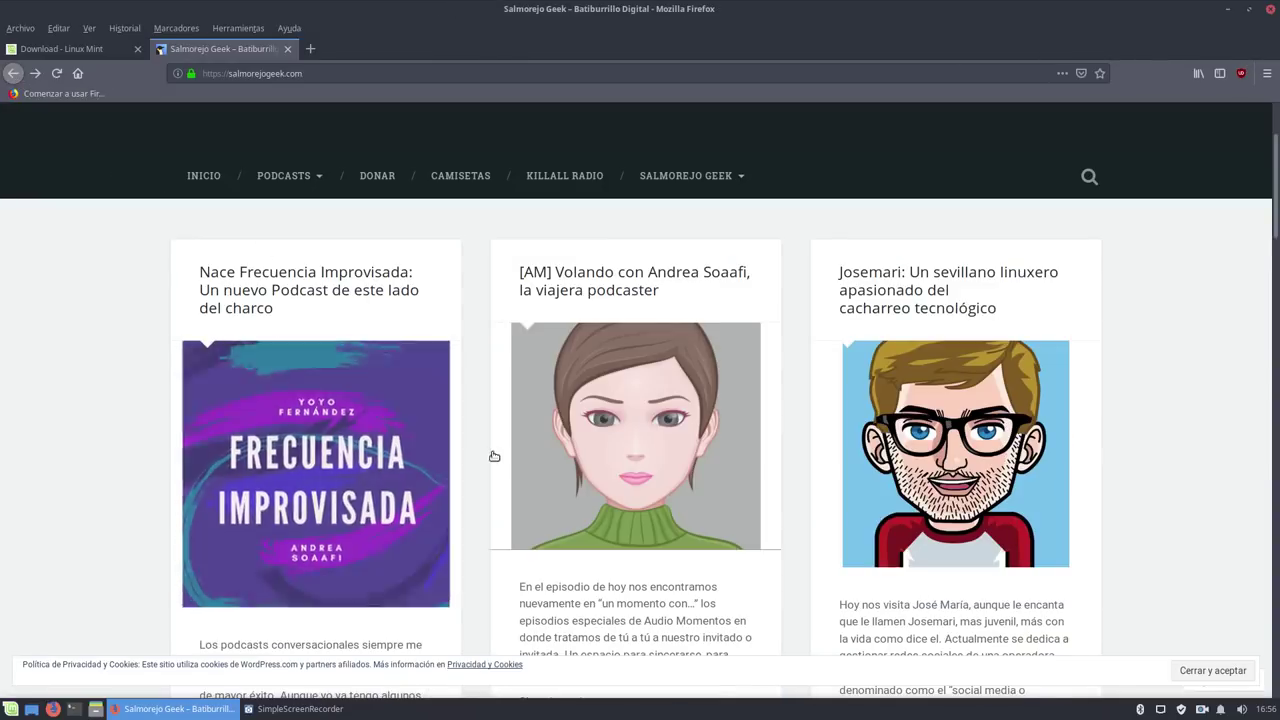
# Open the "Nace Frecuencia Improvisada" post and read its presentation down to the first episode's audio links.
pyautogui.click(313, 478)
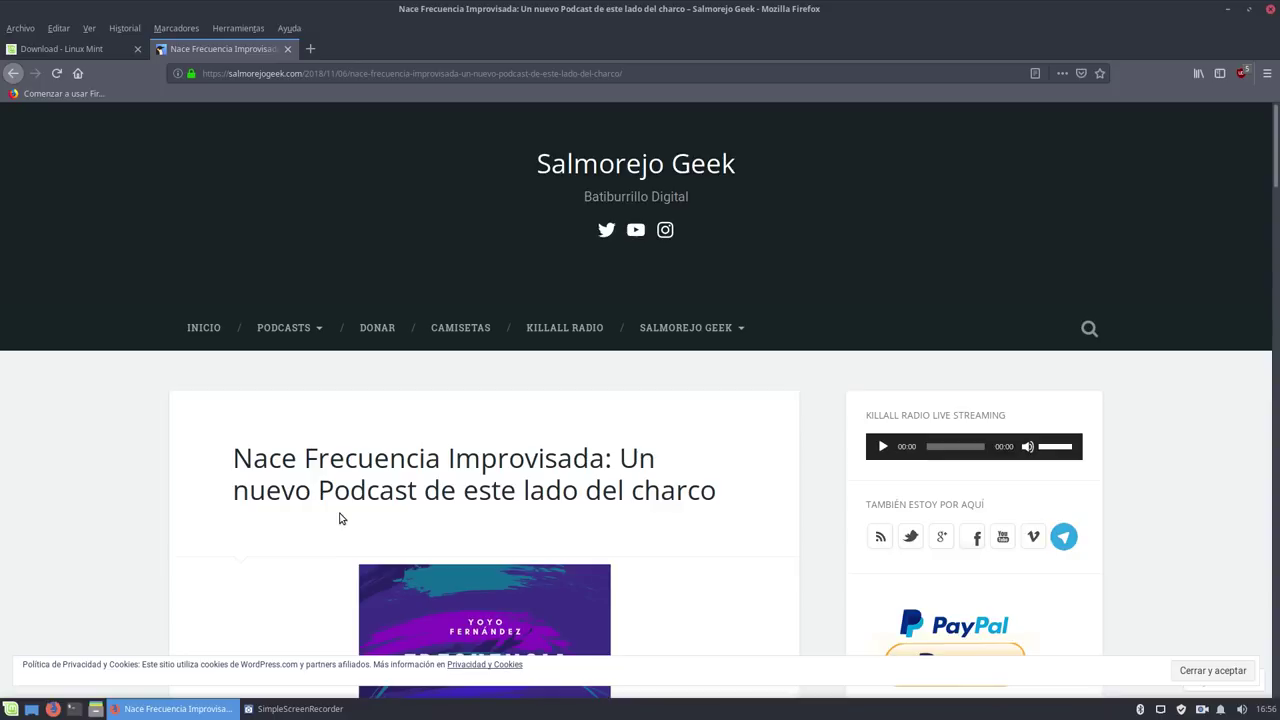
pyautogui.scroll(-8, 341, 517)
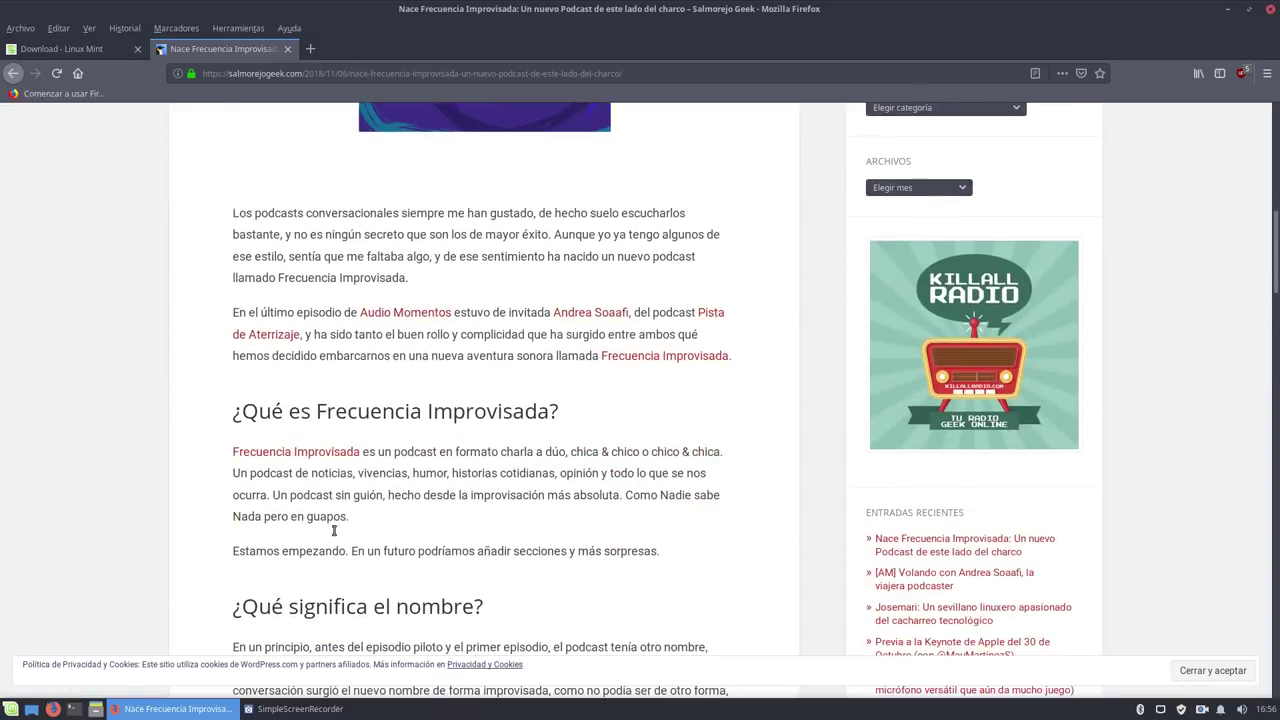
pyautogui.scroll(-3, 343, 517)
pyautogui.scroll(3, 349, 509)
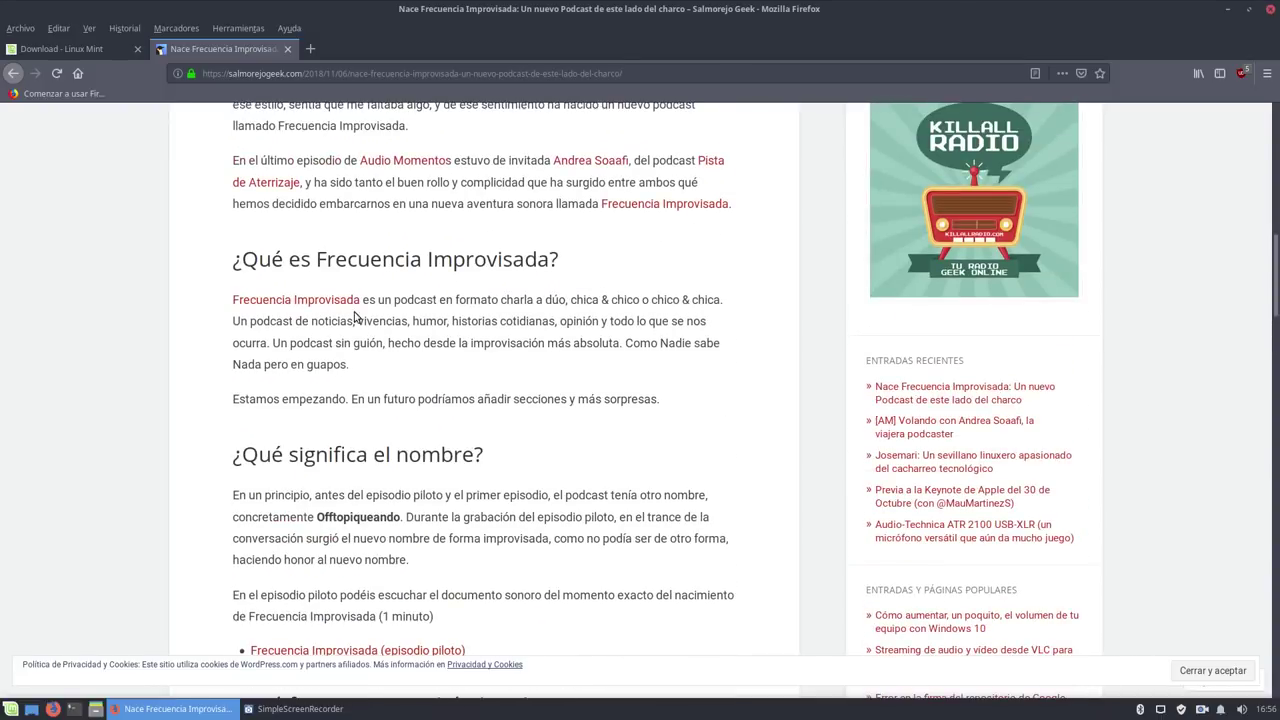
pyautogui.scroll(-3, 378, 381)
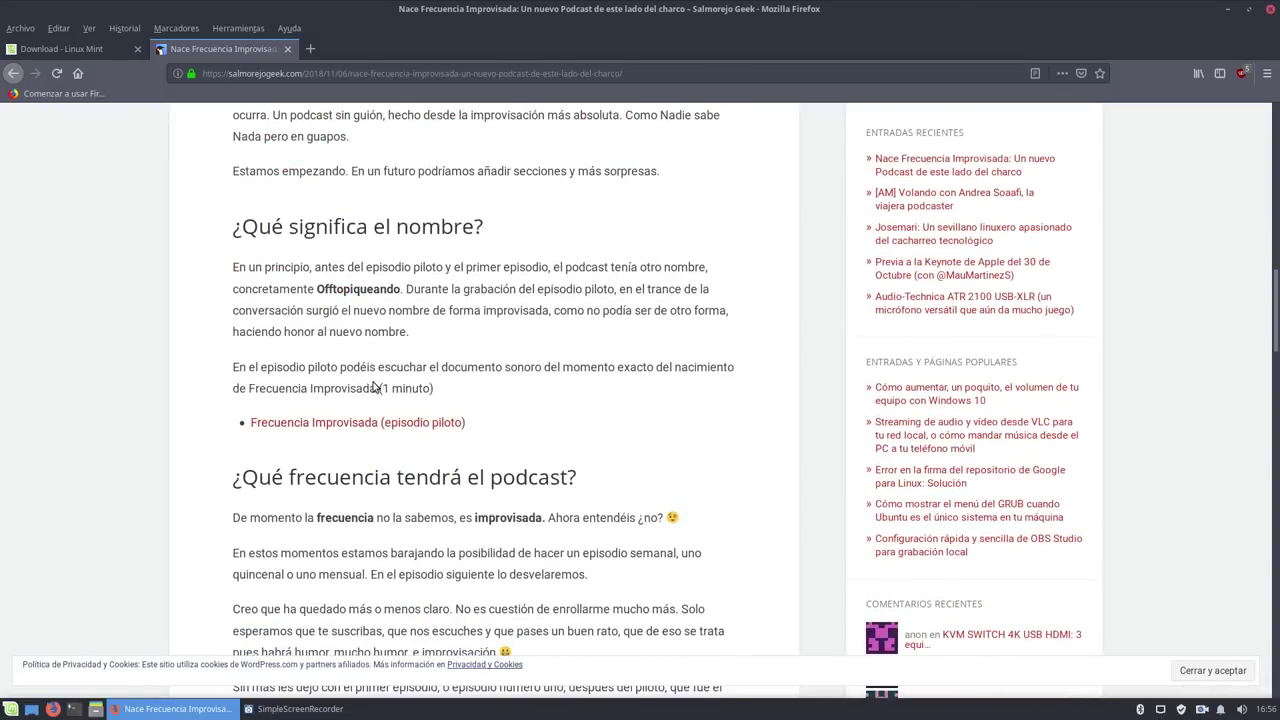
pyautogui.scroll(-5, 421, 483)
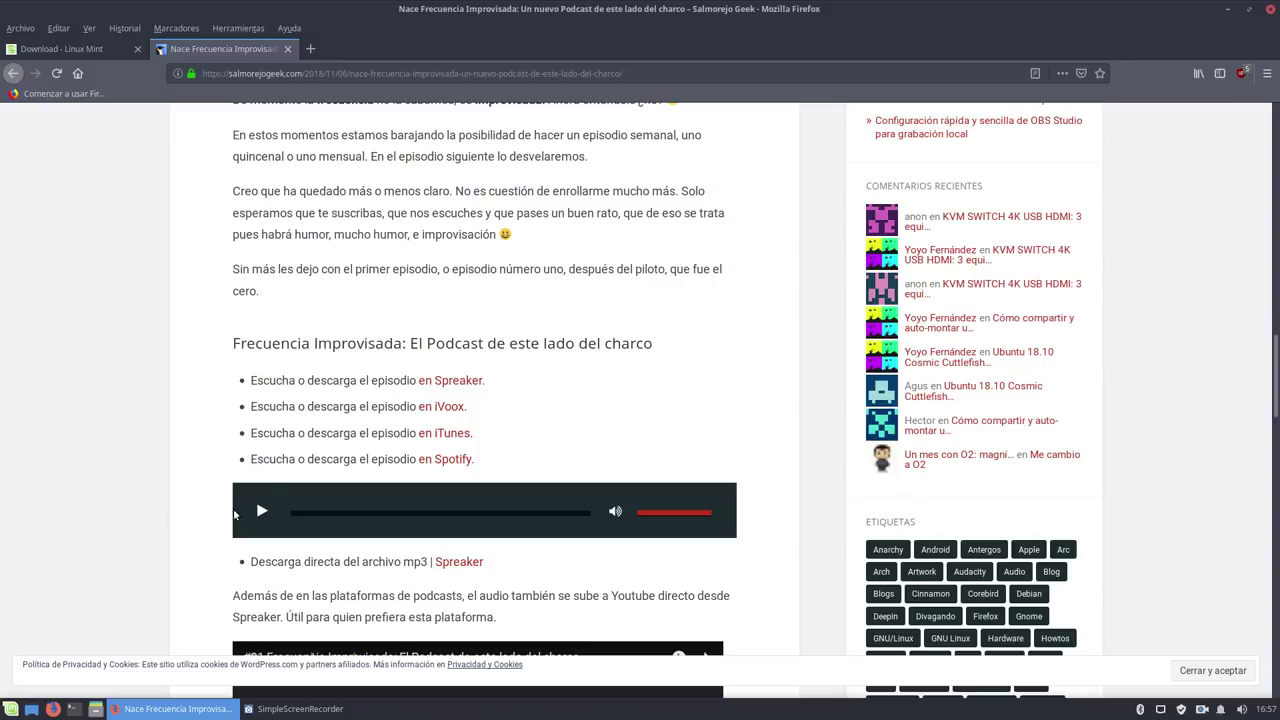
pyautogui.scroll(-3, 251, 523)
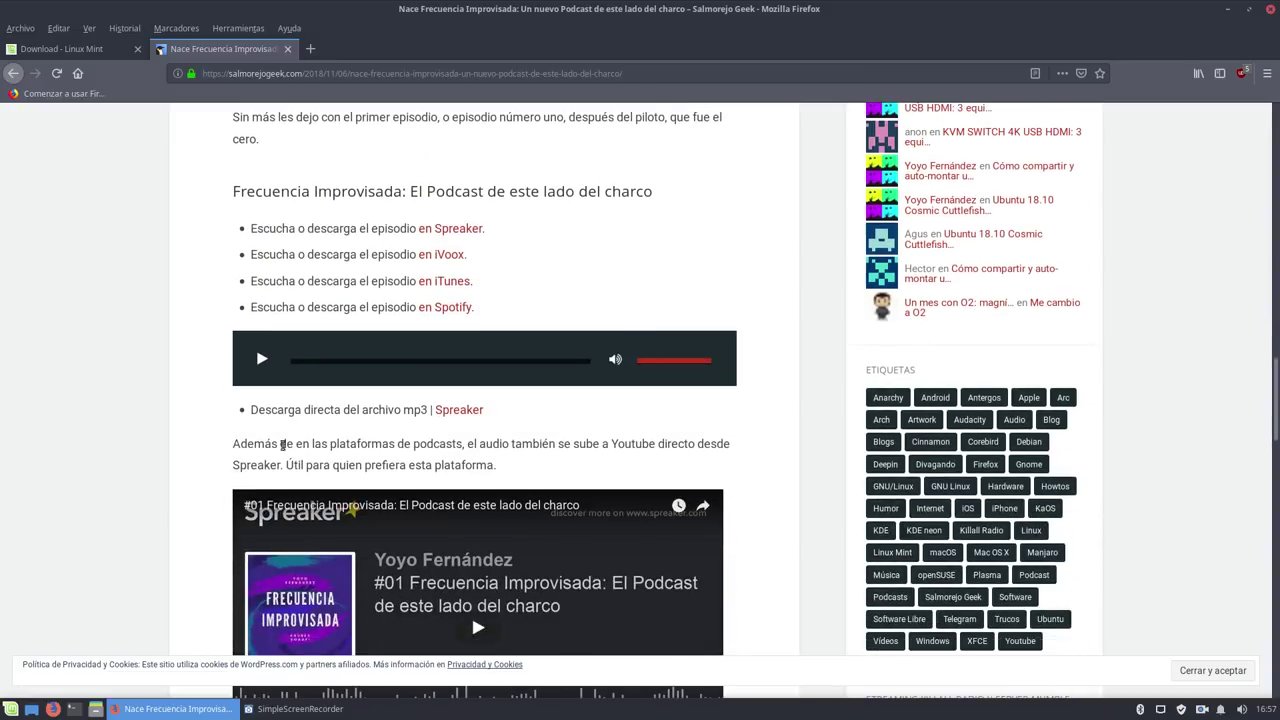
# Bring up the direct mp3 download of the Frecuencia Improvisada episode from Spreaker, cancel it, and return to the post.
pyautogui.click(459, 410)
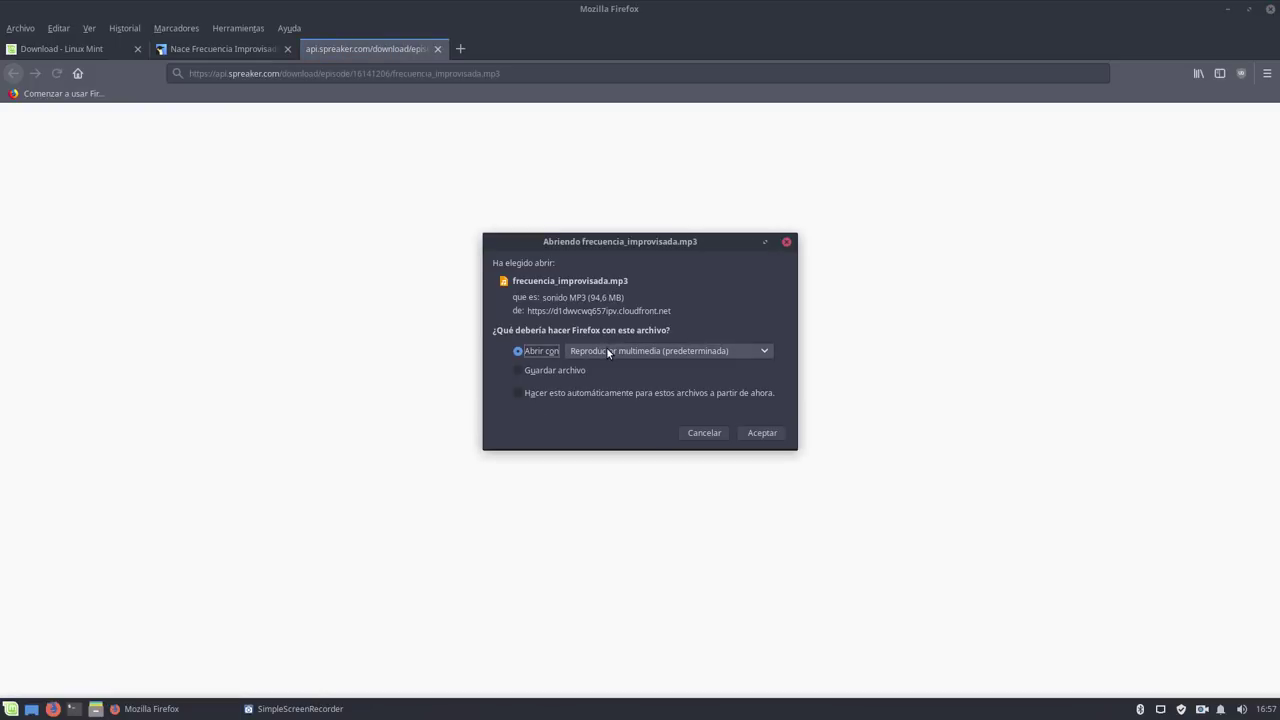
pyautogui.click(701, 434)
pyautogui.click(222, 48)
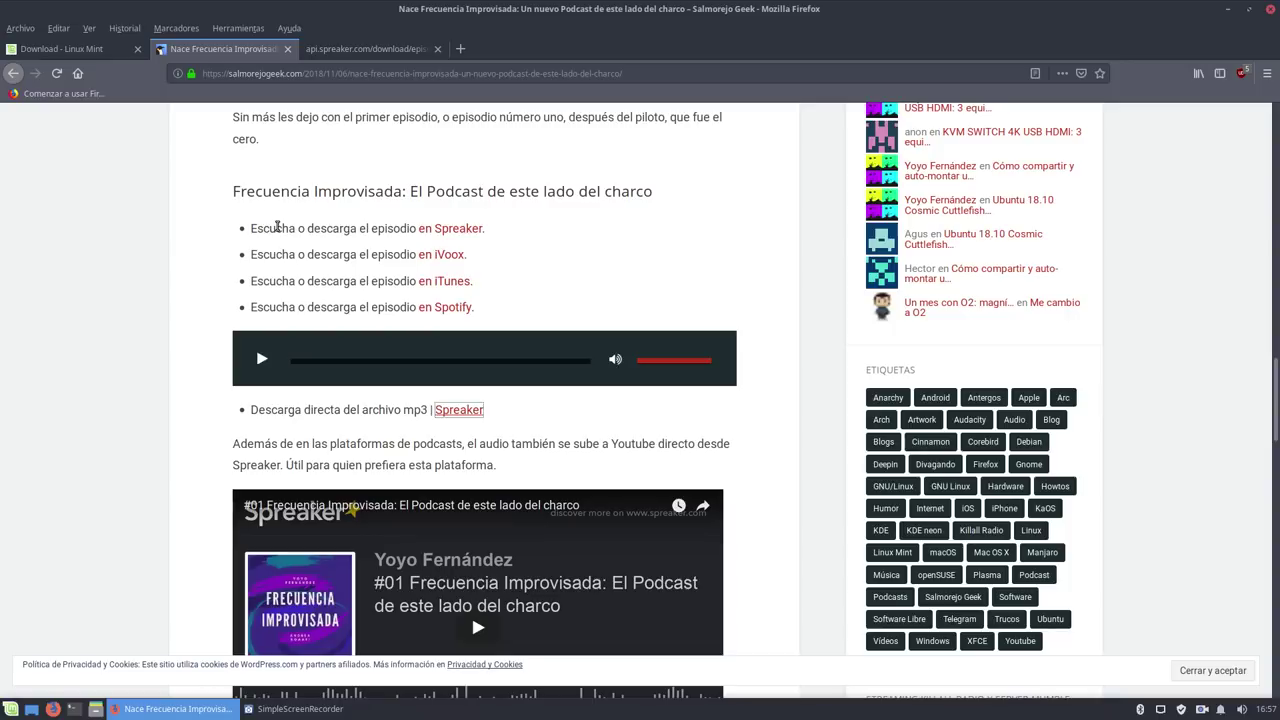
# Review the post's episode player, its Información links, and the site's list of podcasts.
pyautogui.scroll(3, 278, 227)
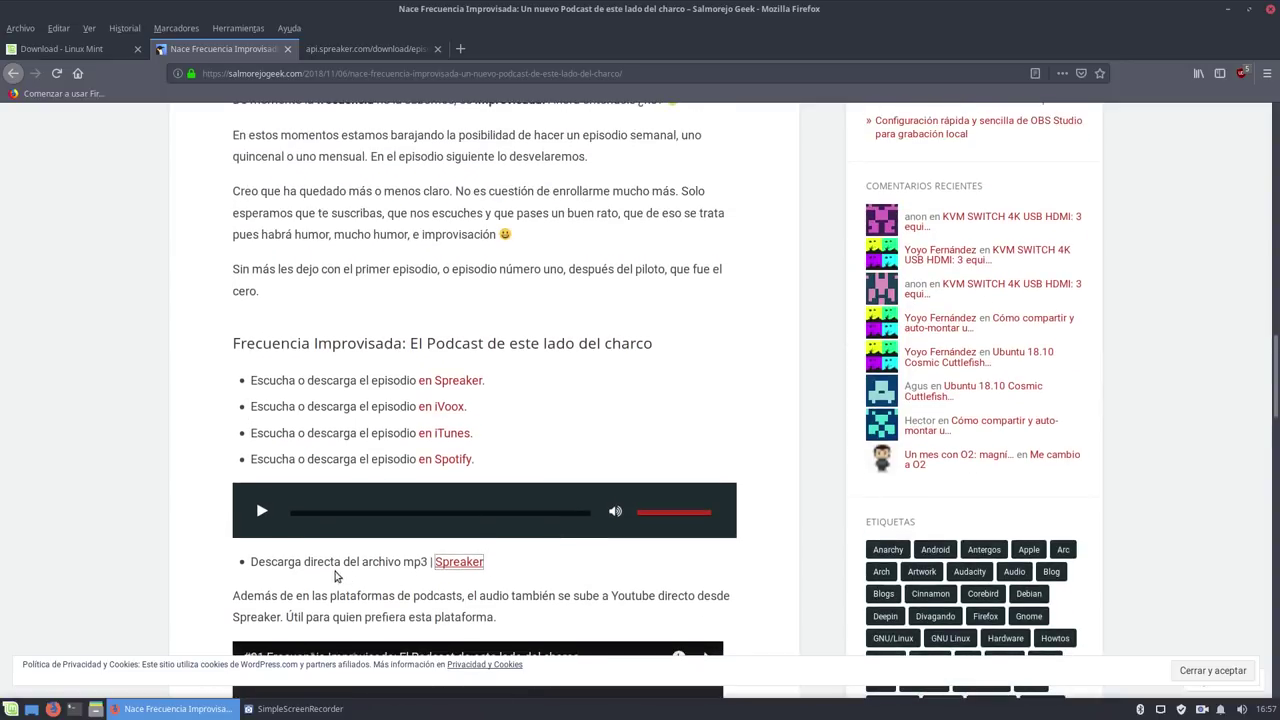
pyautogui.scroll(-8, 447, 572)
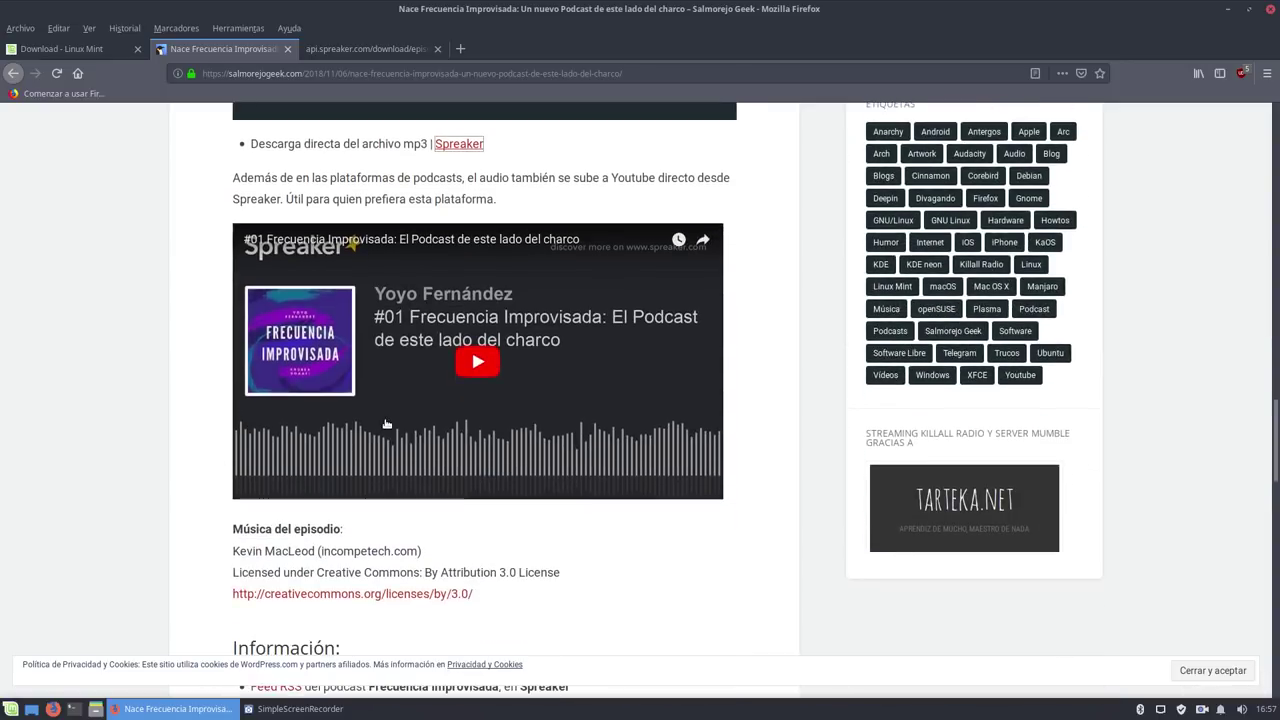
pyautogui.scroll(-7, 453, 345)
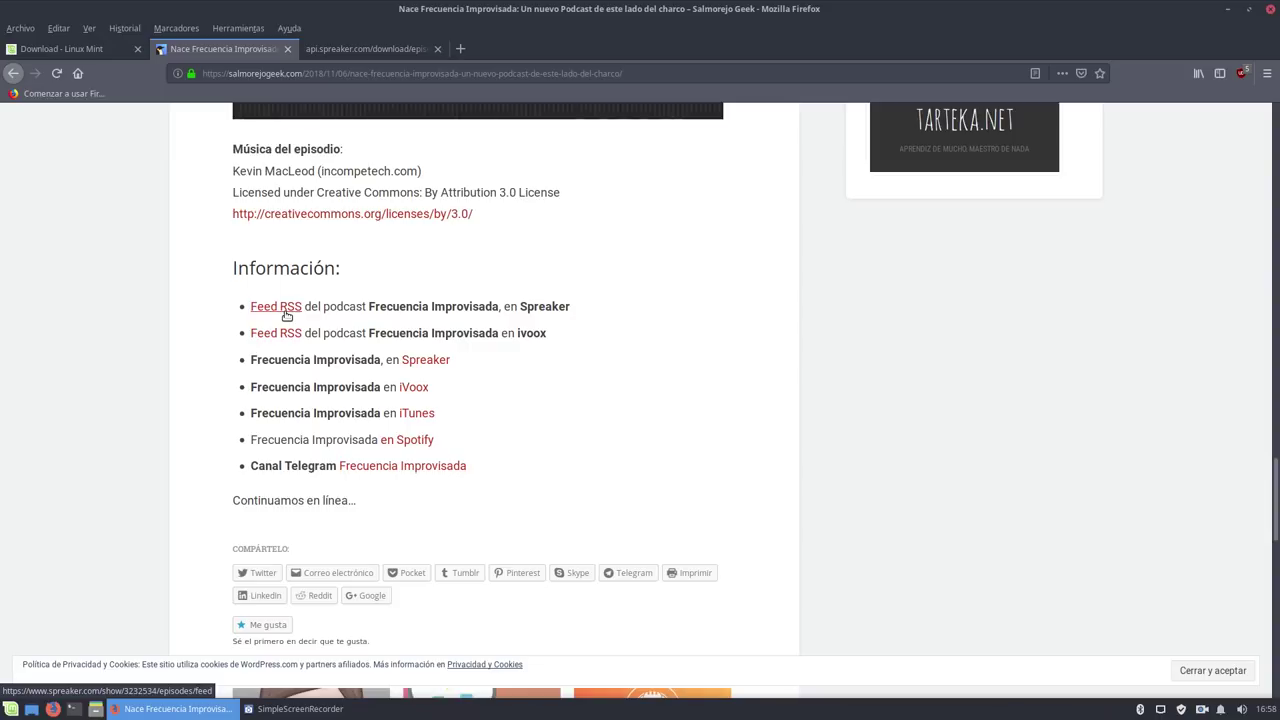
pyautogui.scroll(15, 287, 315)
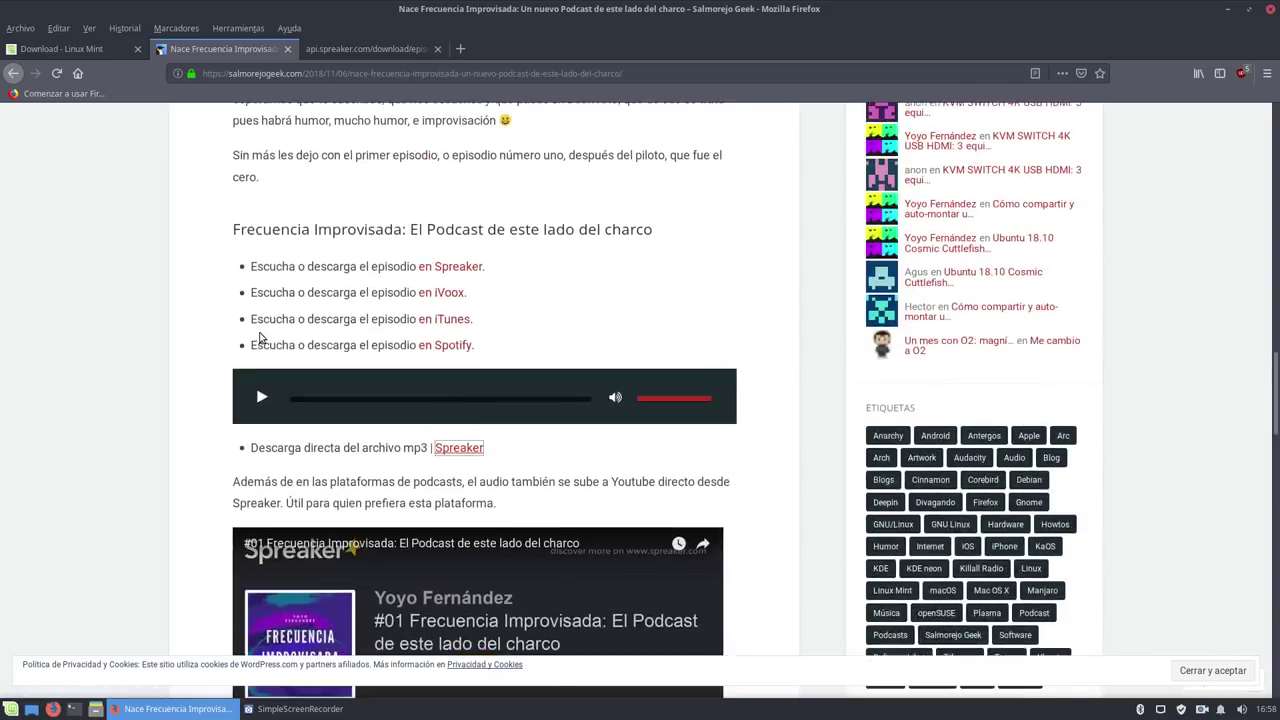
pyautogui.scroll(6, 290, 314)
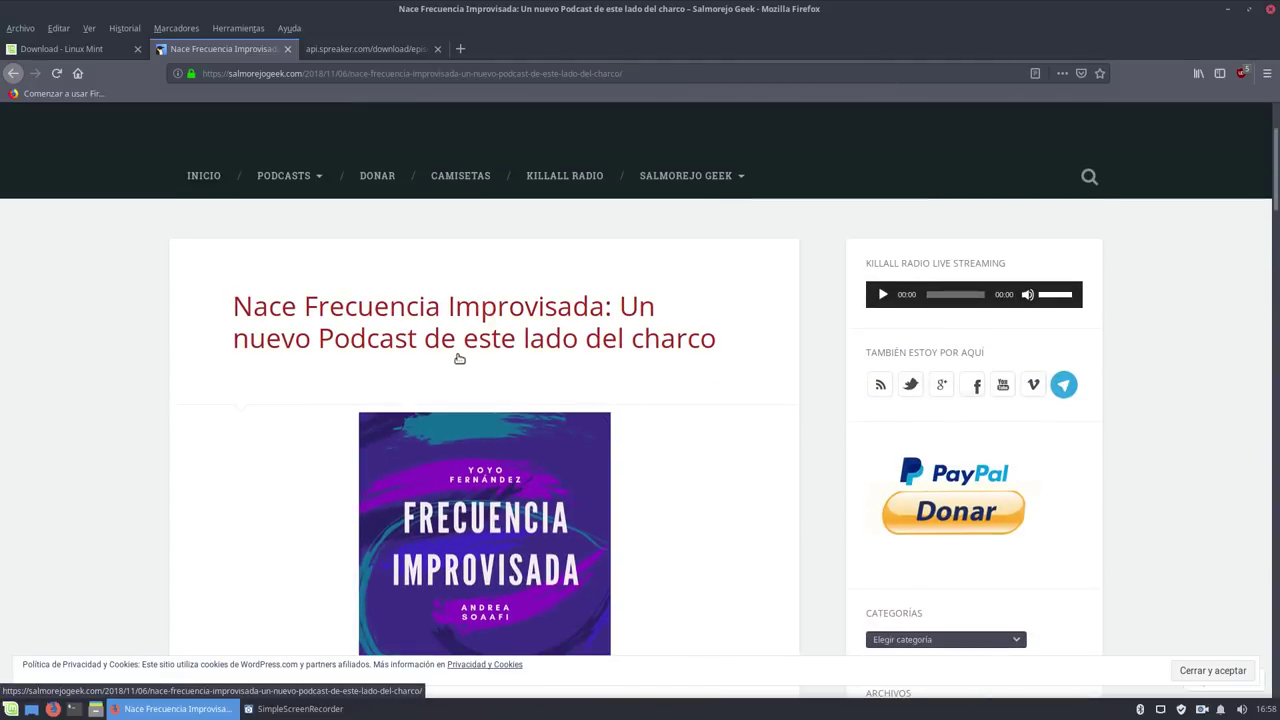
pyautogui.scroll(1, 514, 337)
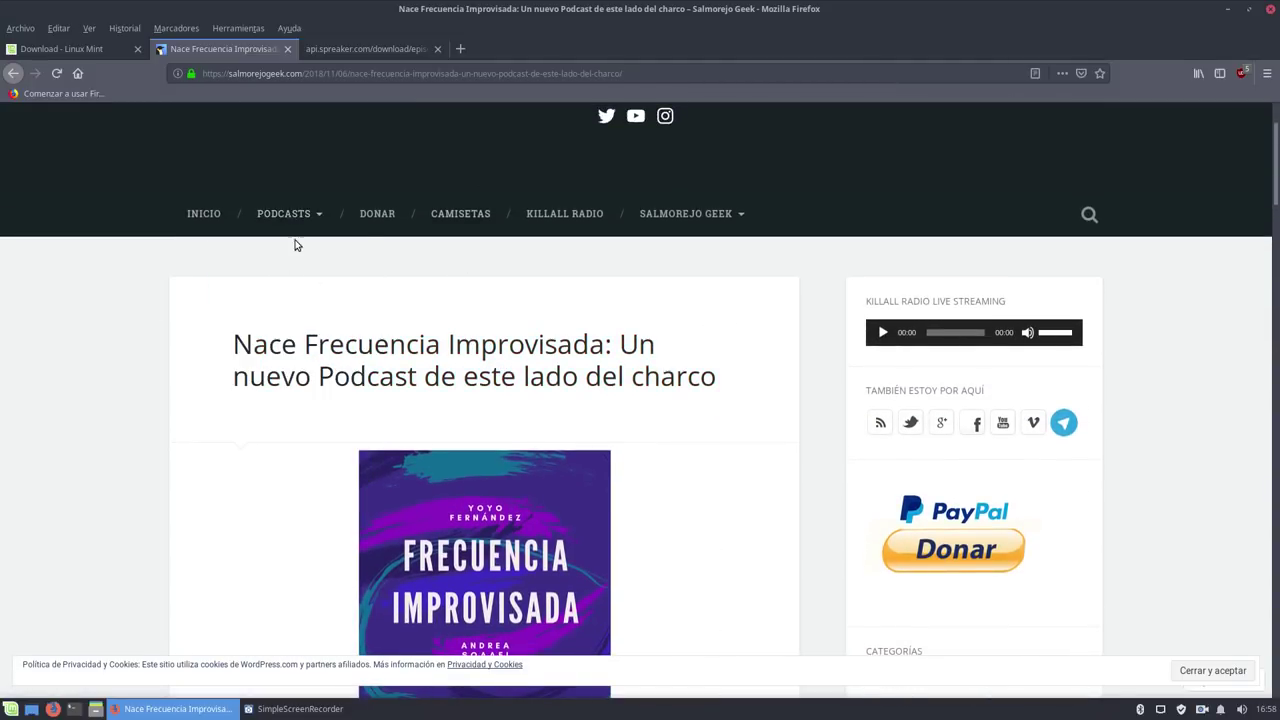
pyautogui.moveTo(295, 229)
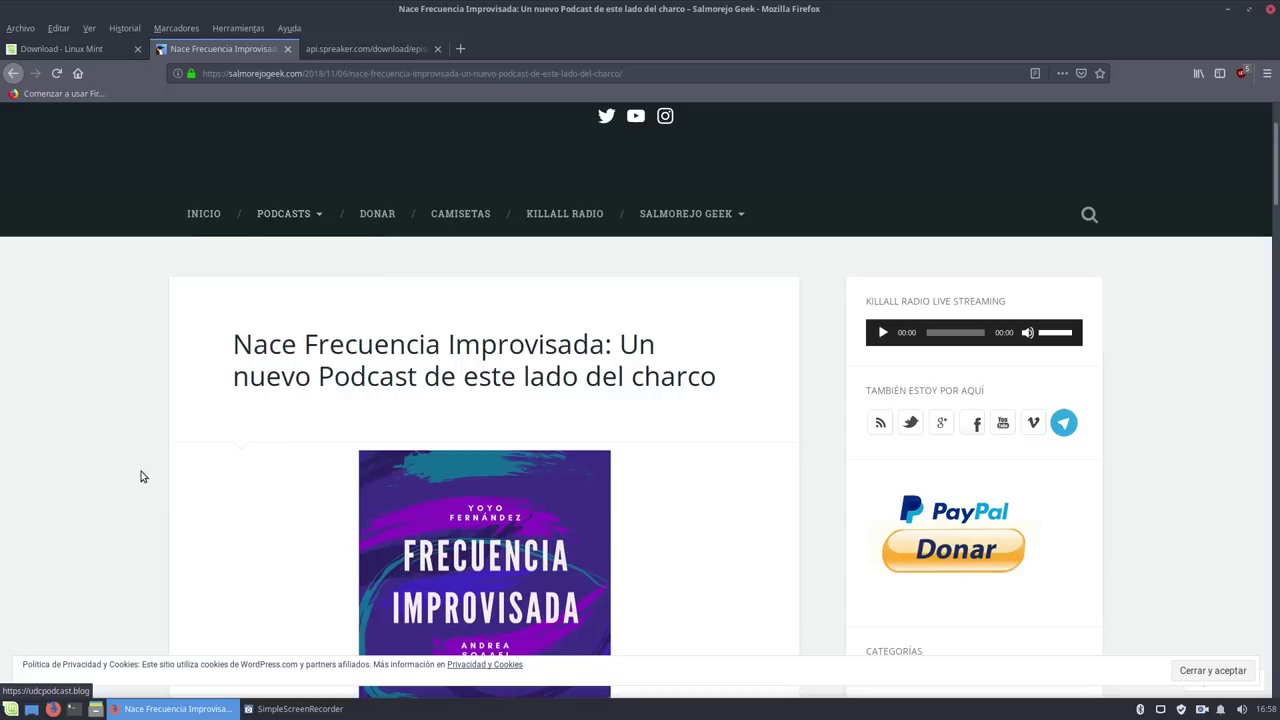
# Highlight the Spreaker and ivoox RSS feed lines one after the other under Información, and clear the selection.
pyautogui.scroll(-20, 50, 550)
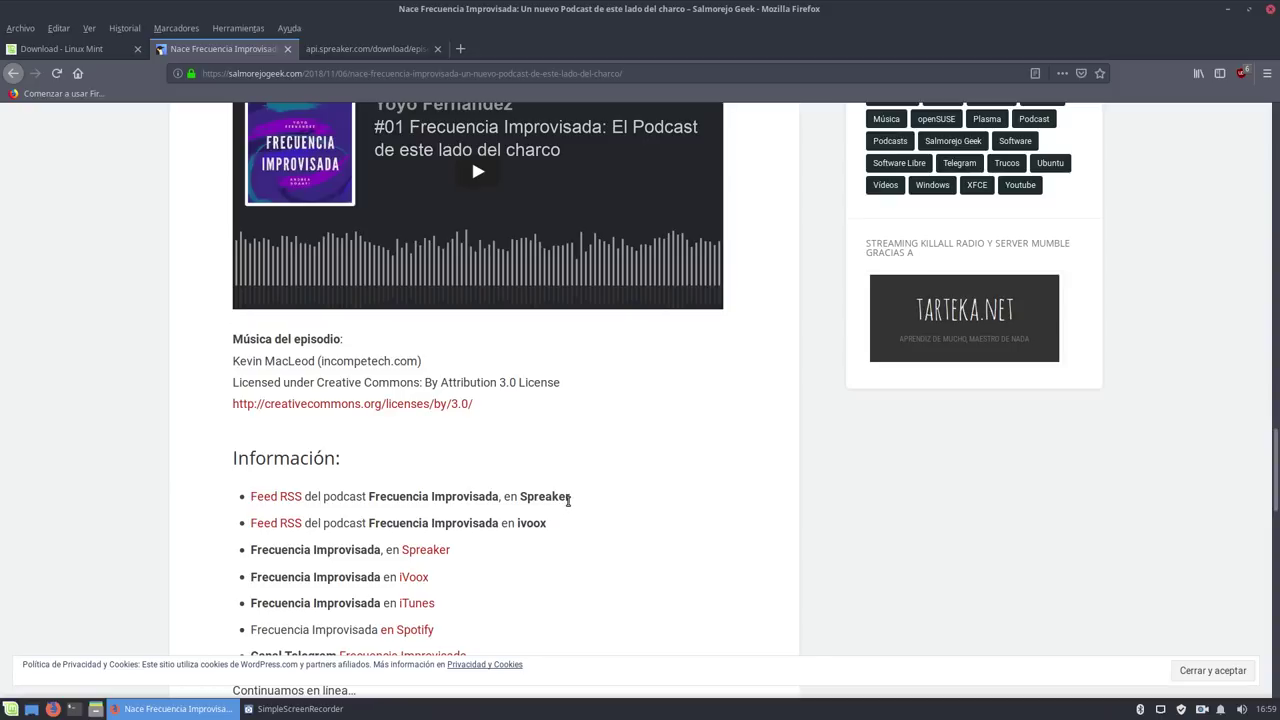
pyautogui.moveTo(568, 497); pyautogui.dragTo(233, 503)
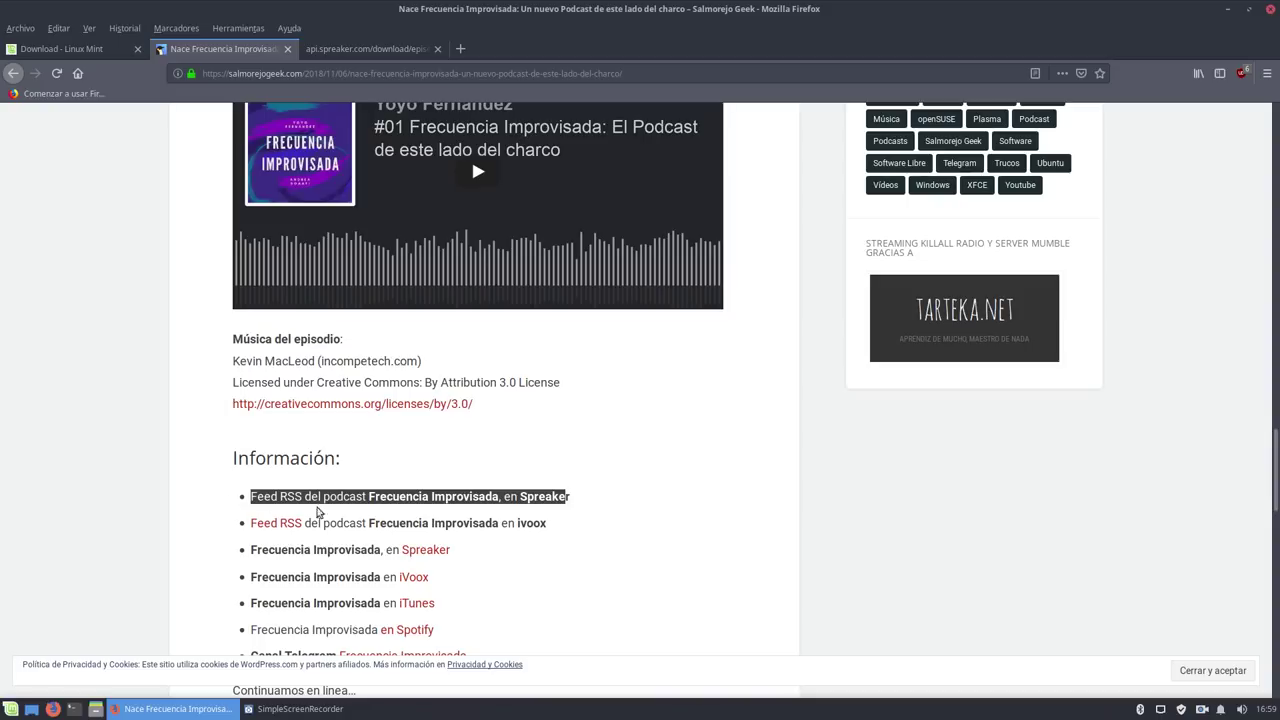
pyautogui.moveTo(560, 530); pyautogui.dragTo(240, 522)
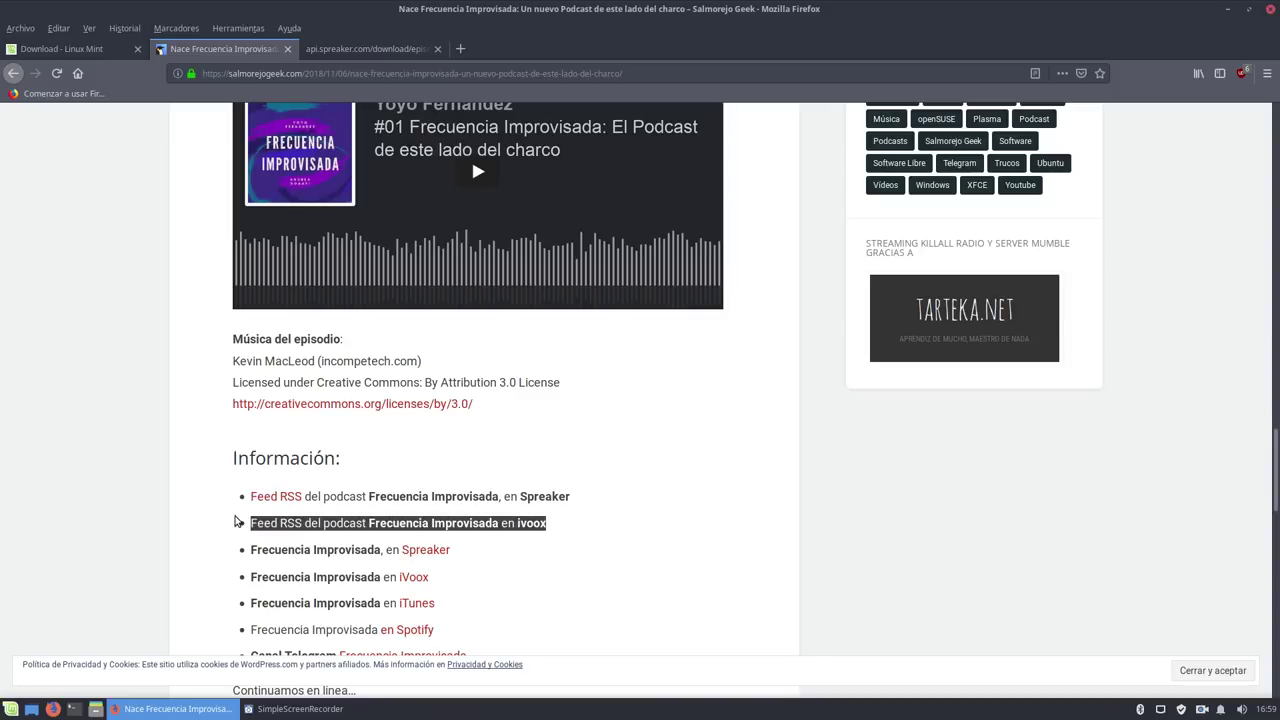
pyautogui.click(118, 538)
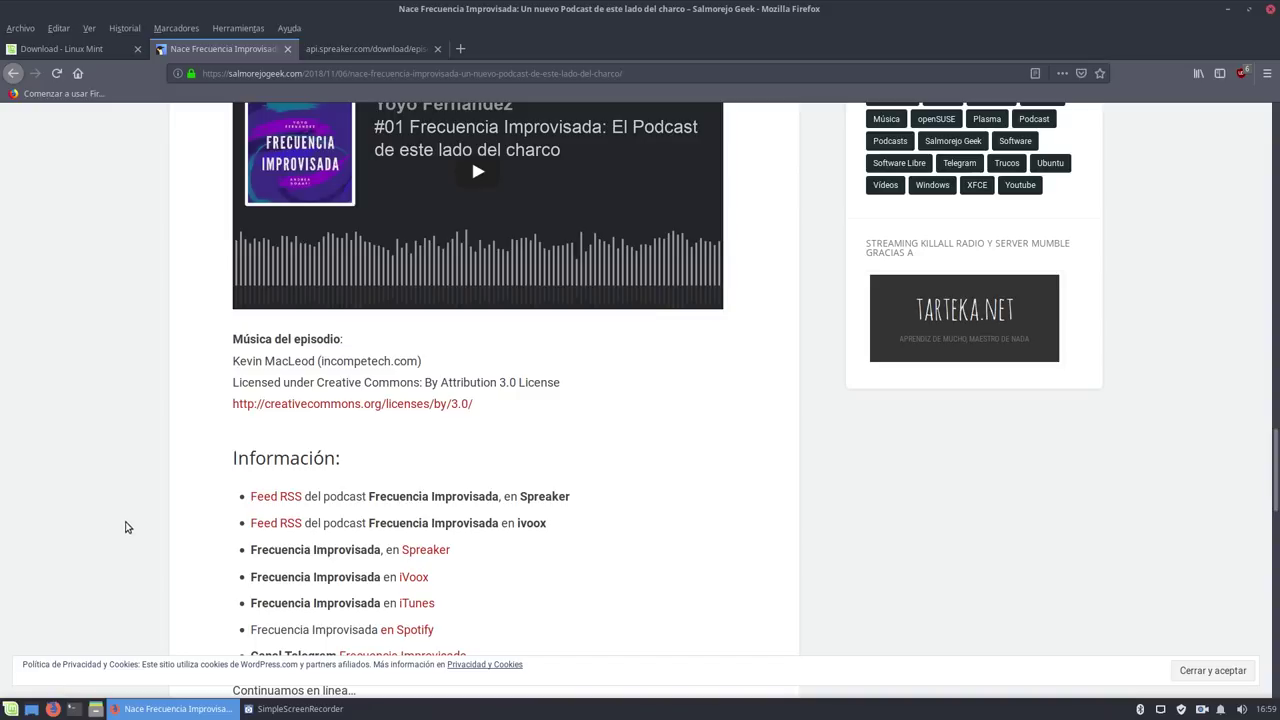
# Open the Frecuencia Improvisada RSS feed on Spreaker and copy its web address.
pyautogui.click(266, 498)
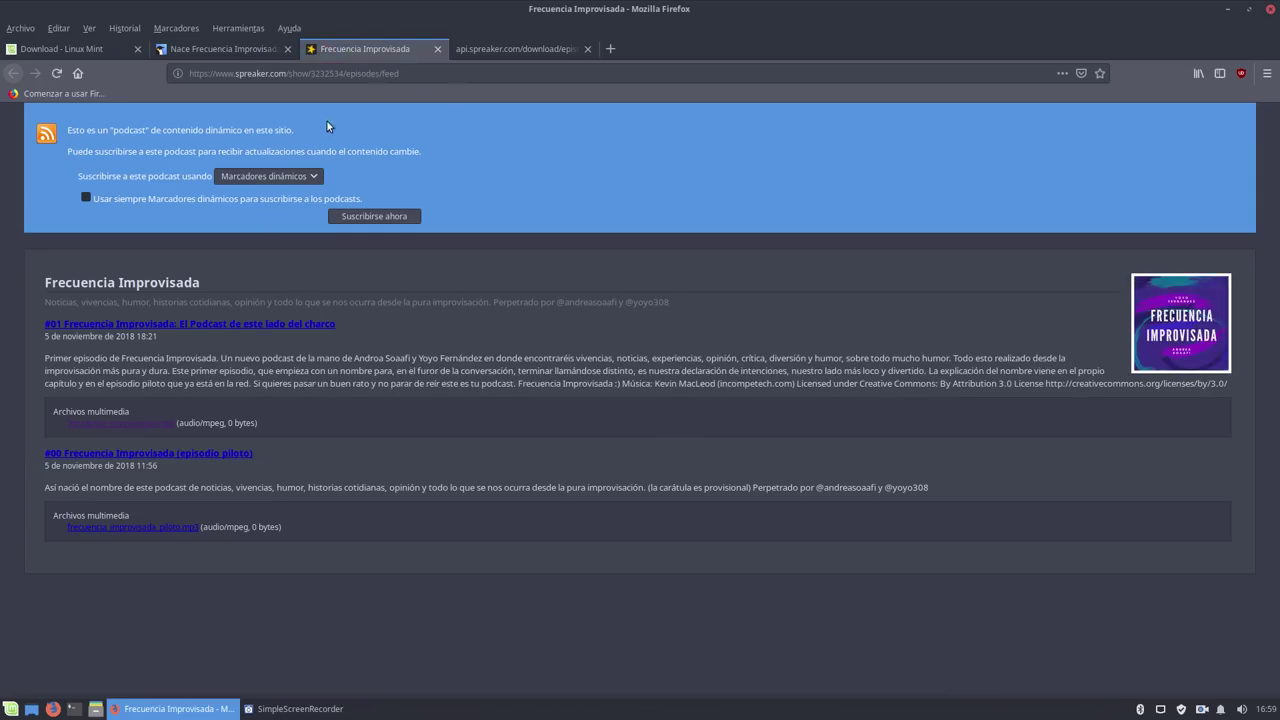
pyautogui.click(425, 72)
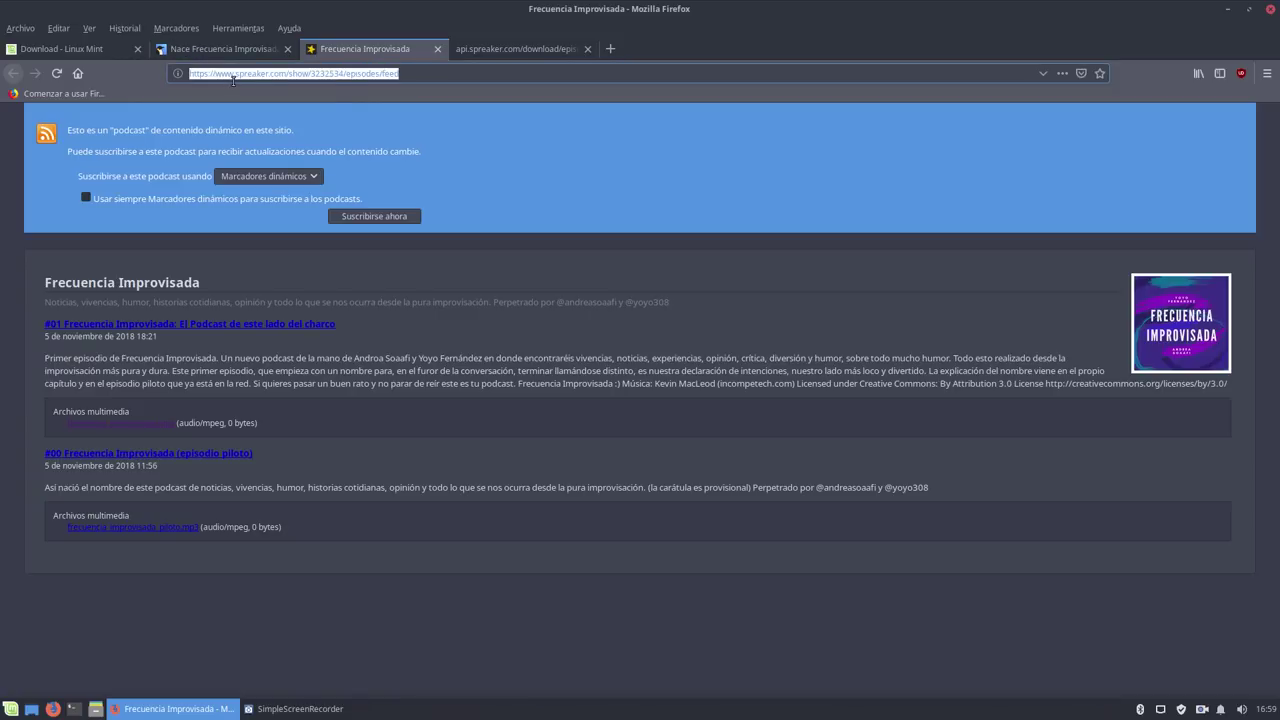
pyautogui.rightClick(230, 78)
pyautogui.click(275, 127)
pyautogui.moveTo(405, 76); pyautogui.dragTo(165, 73)
# Launch the VLC media player from the multimedia applications, then move its window aside and enlarge it.
pyautogui.click(10, 709)
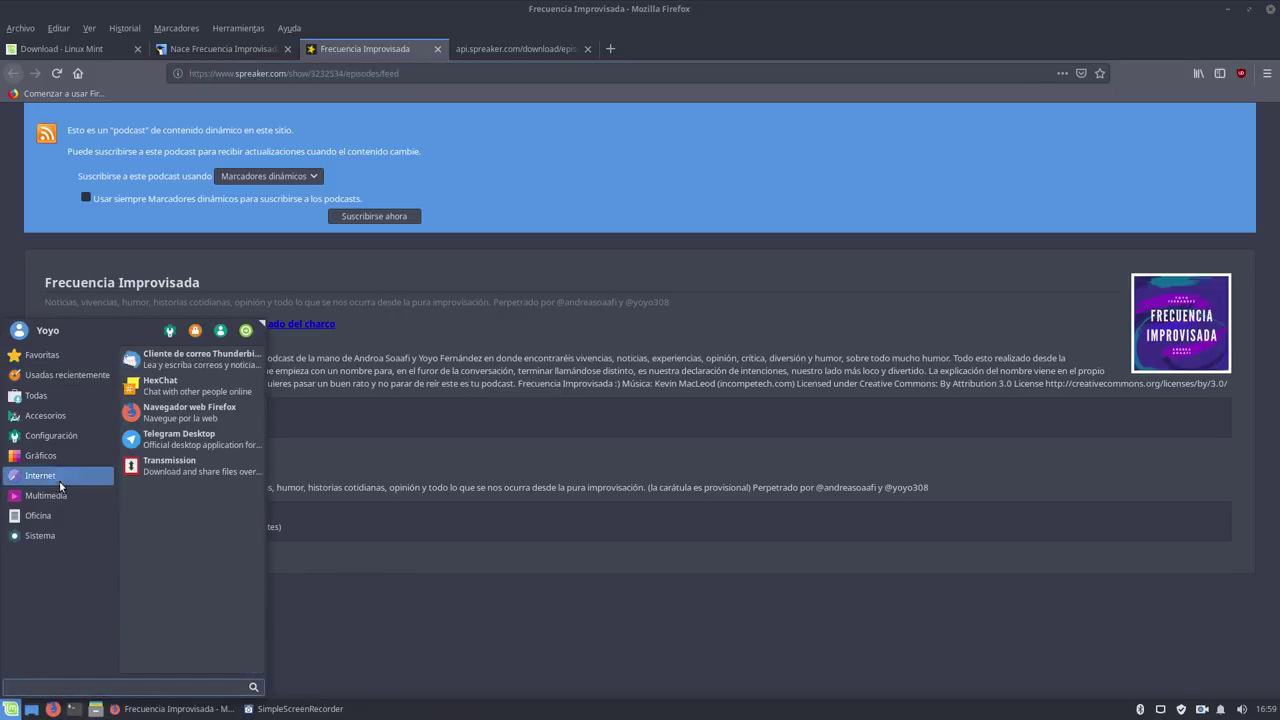
pyautogui.moveTo(70, 495)
pyautogui.scroll(-1, 201, 558)
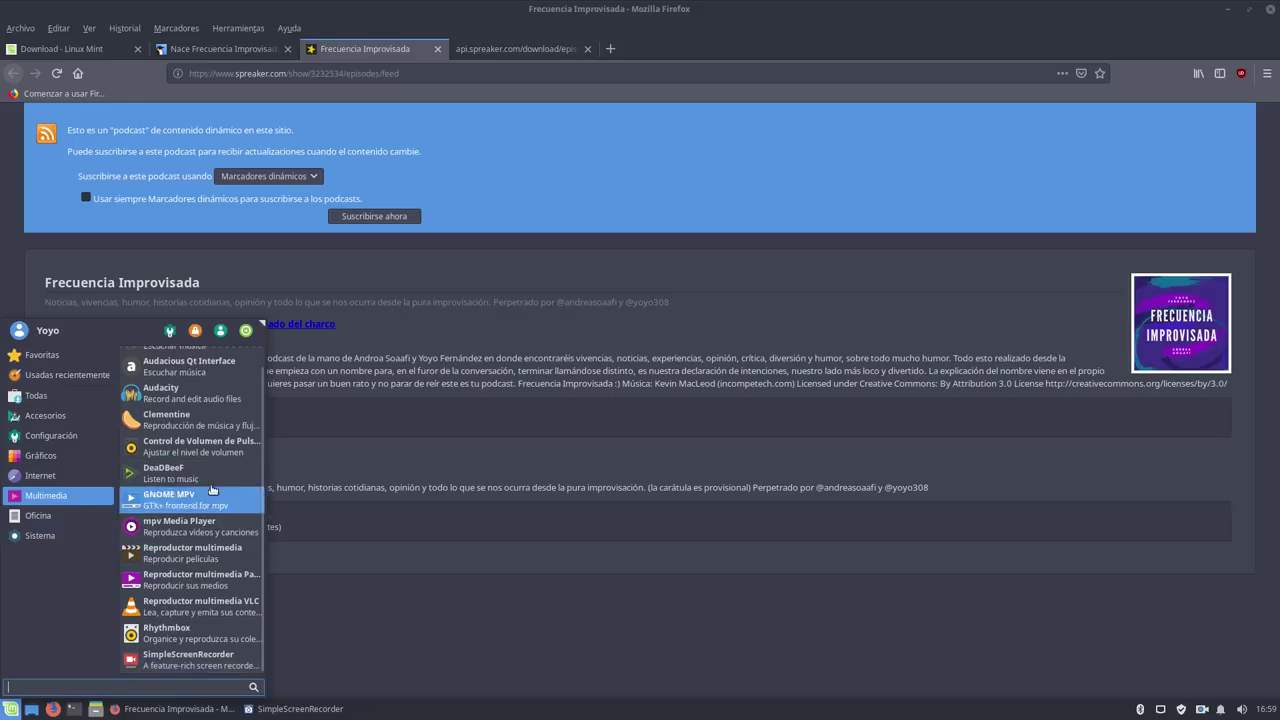
pyautogui.click(207, 613)
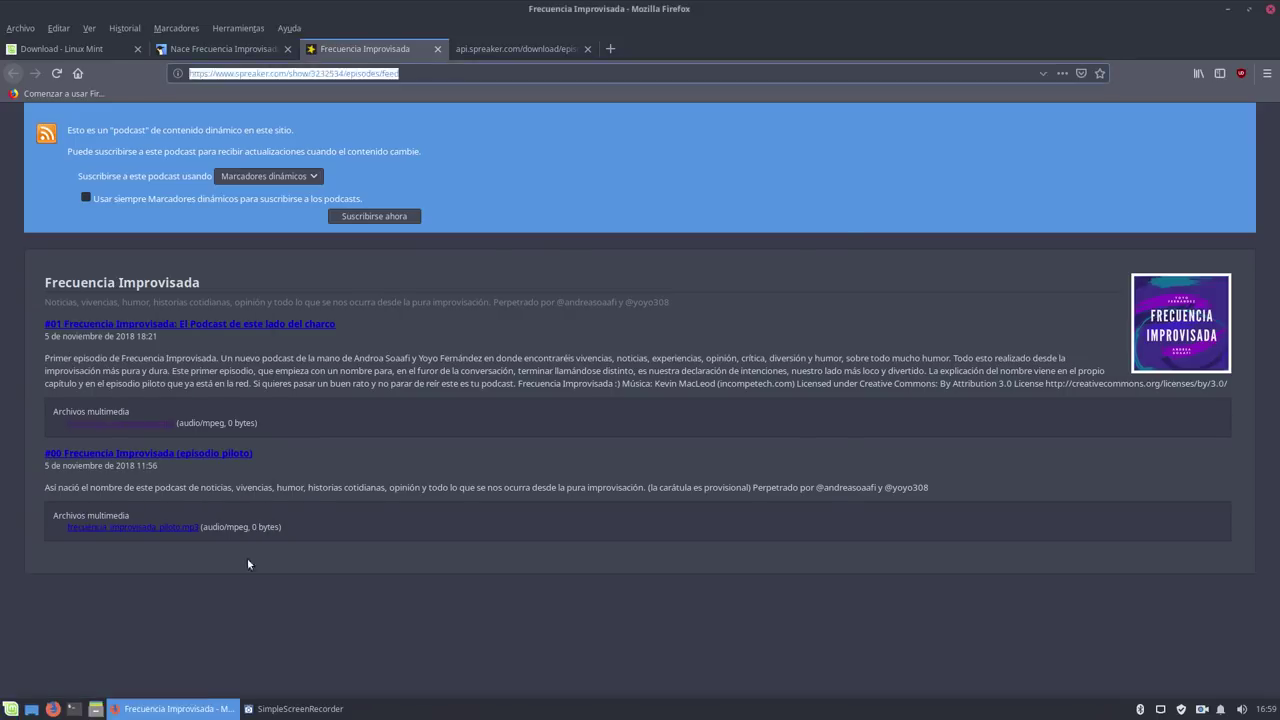
pyautogui.click(770, 465)
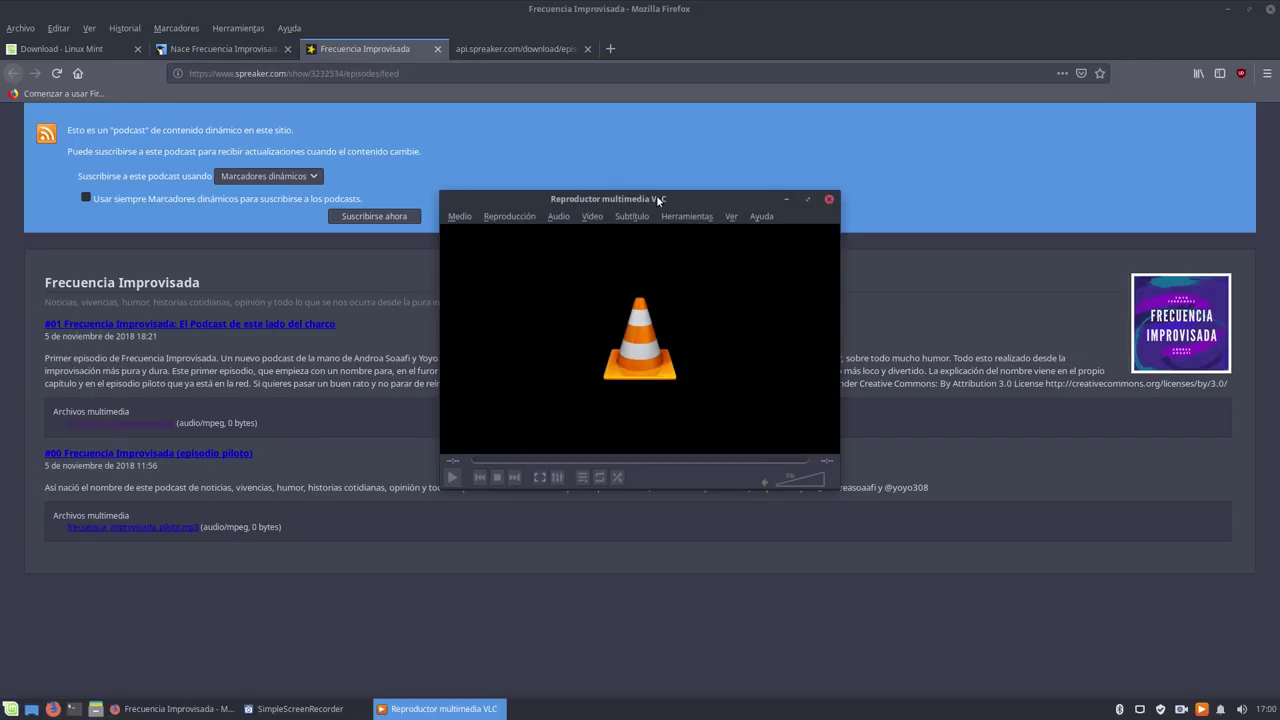
pyautogui.moveTo(658, 199); pyautogui.dragTo(400, 206)
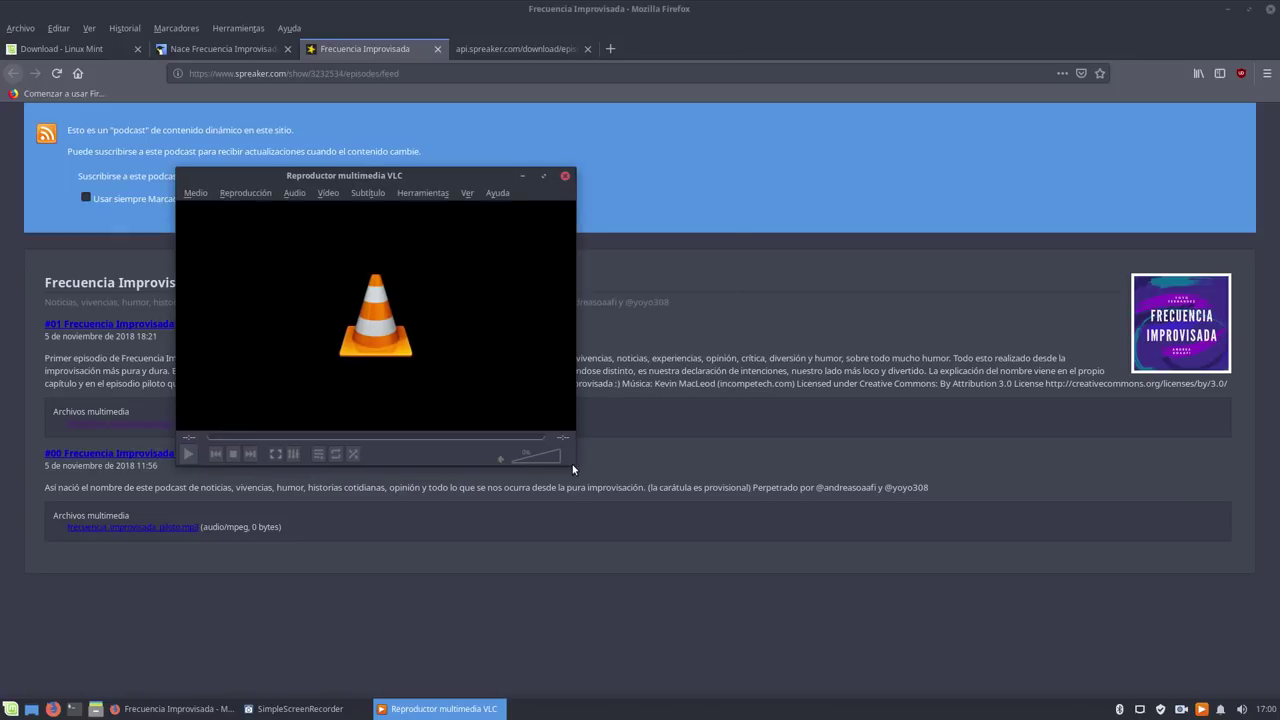
pyautogui.moveTo(575, 468); pyautogui.dragTo(965, 618)
# Examine VLC's preferences with all settings shown, down to the playlist and service discovery categories, then cancel and close VLC.
pyautogui.click(198, 193)
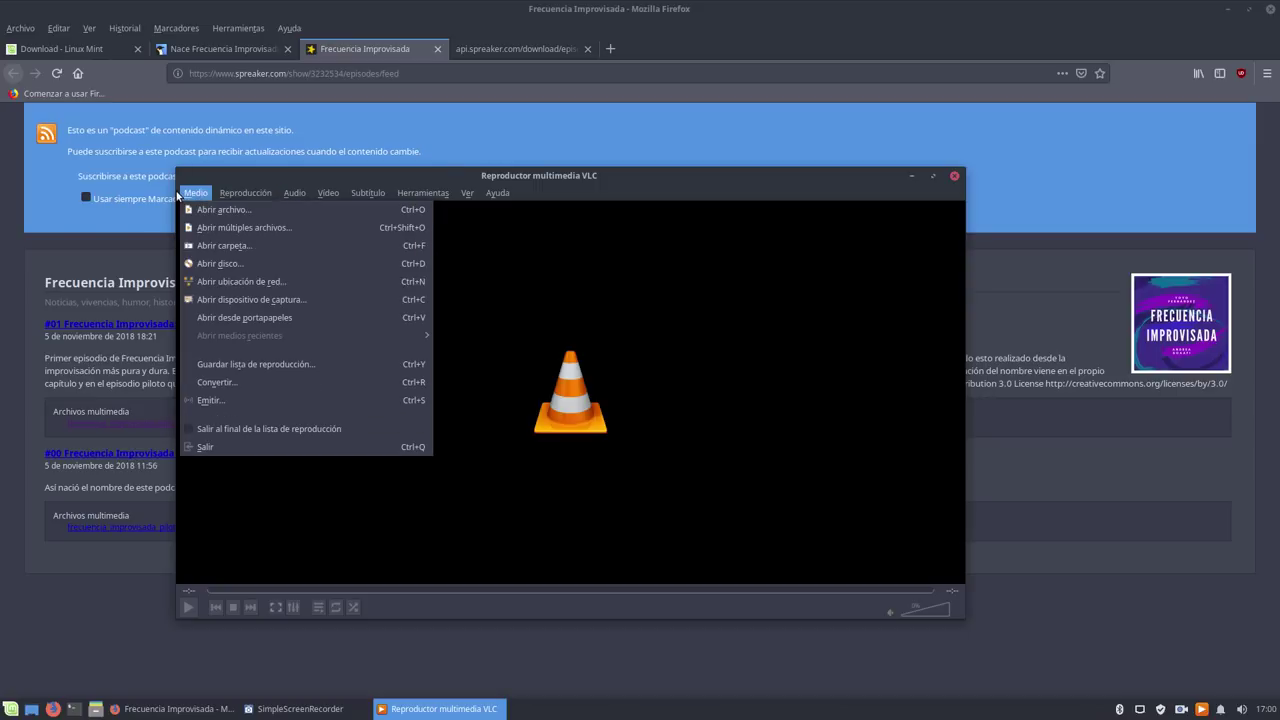
pyautogui.moveTo(395, 190)
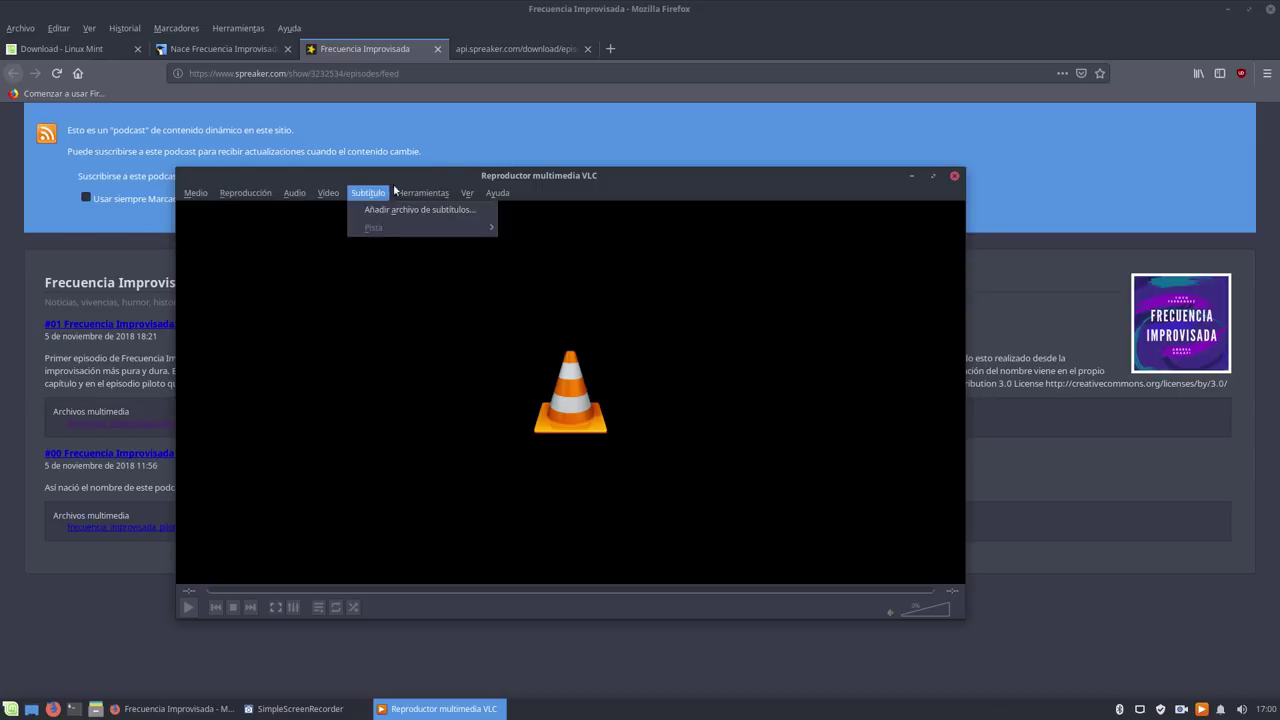
pyautogui.click(426, 381)
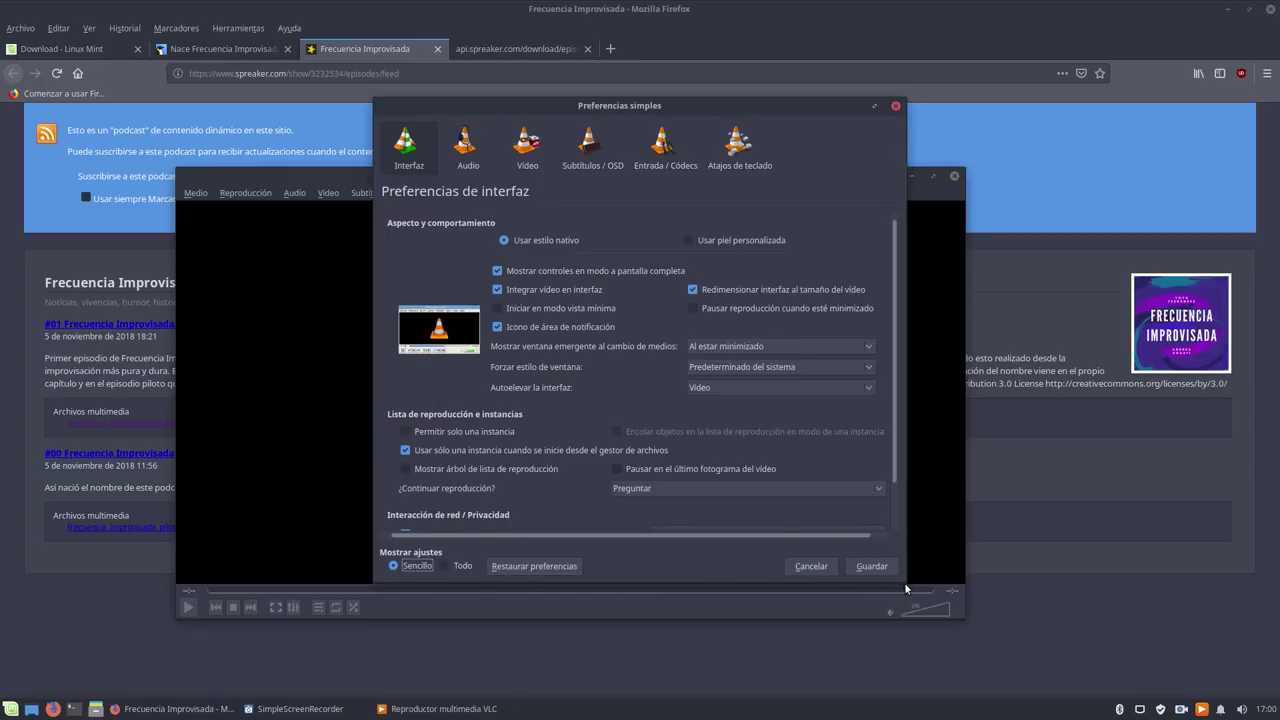
pyautogui.moveTo(905, 588); pyautogui.dragTo(1162, 664)
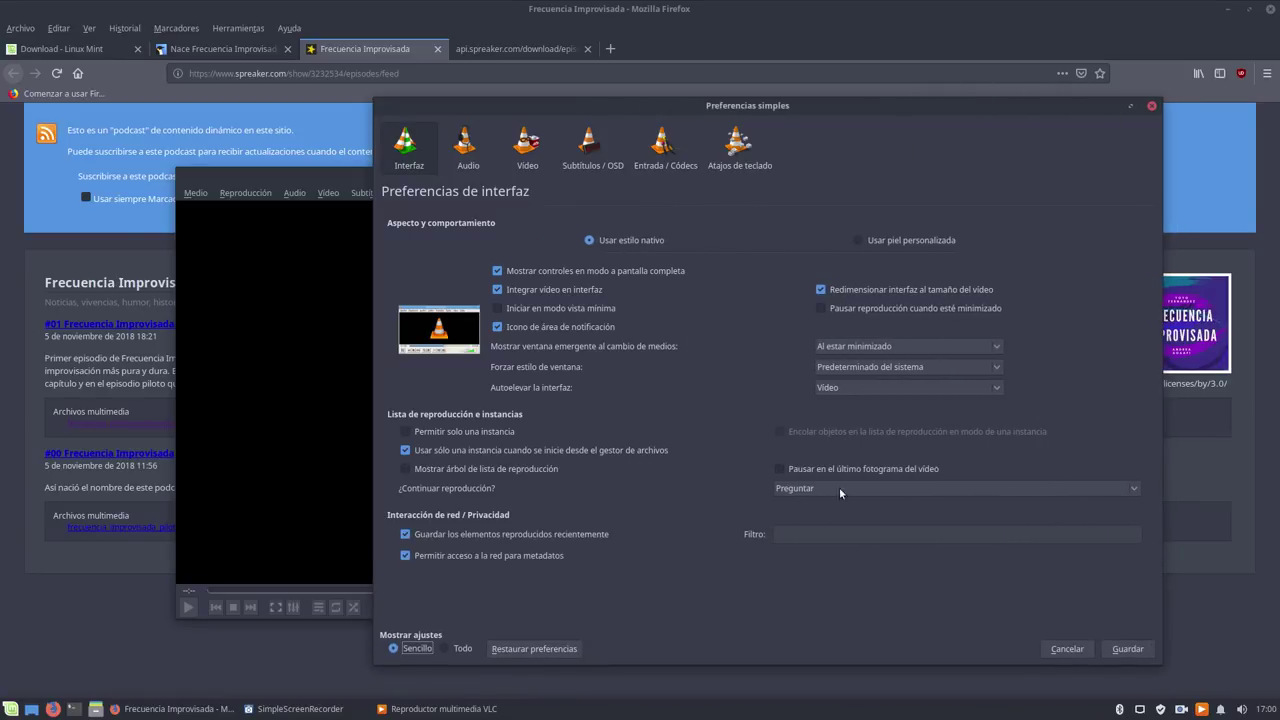
pyautogui.click(445, 649)
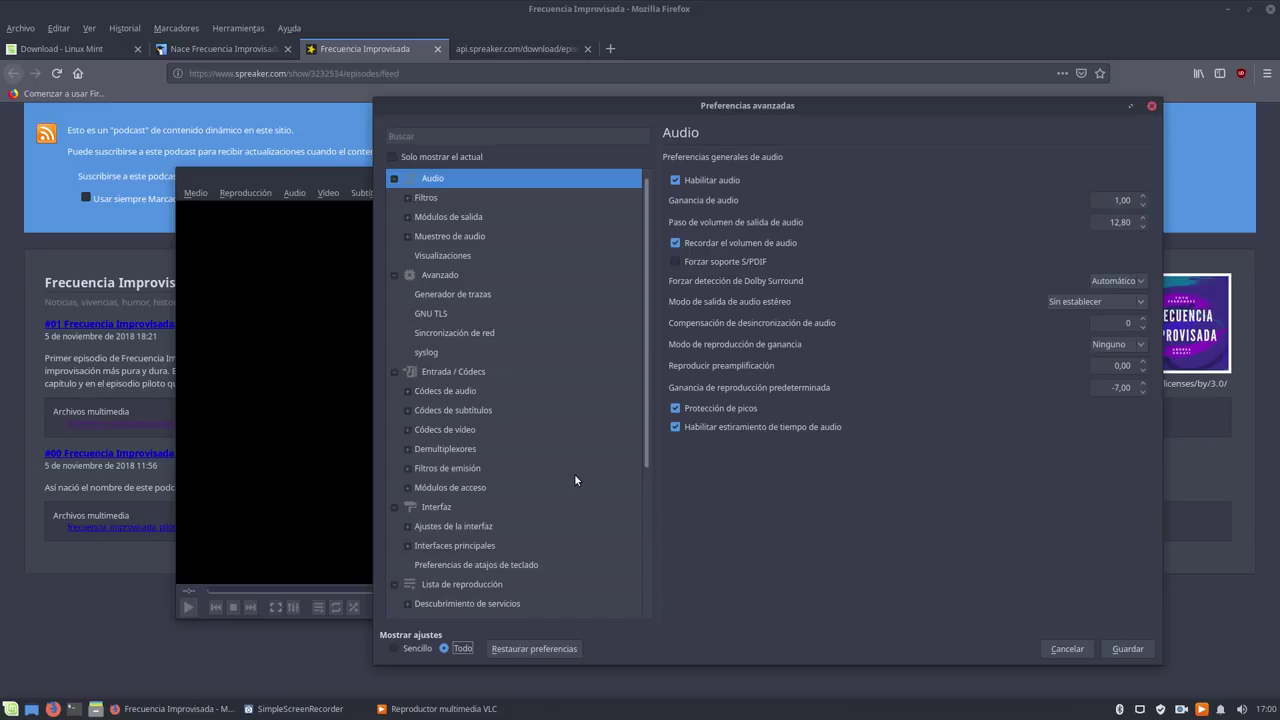
pyautogui.scroll(-4, 576, 473)
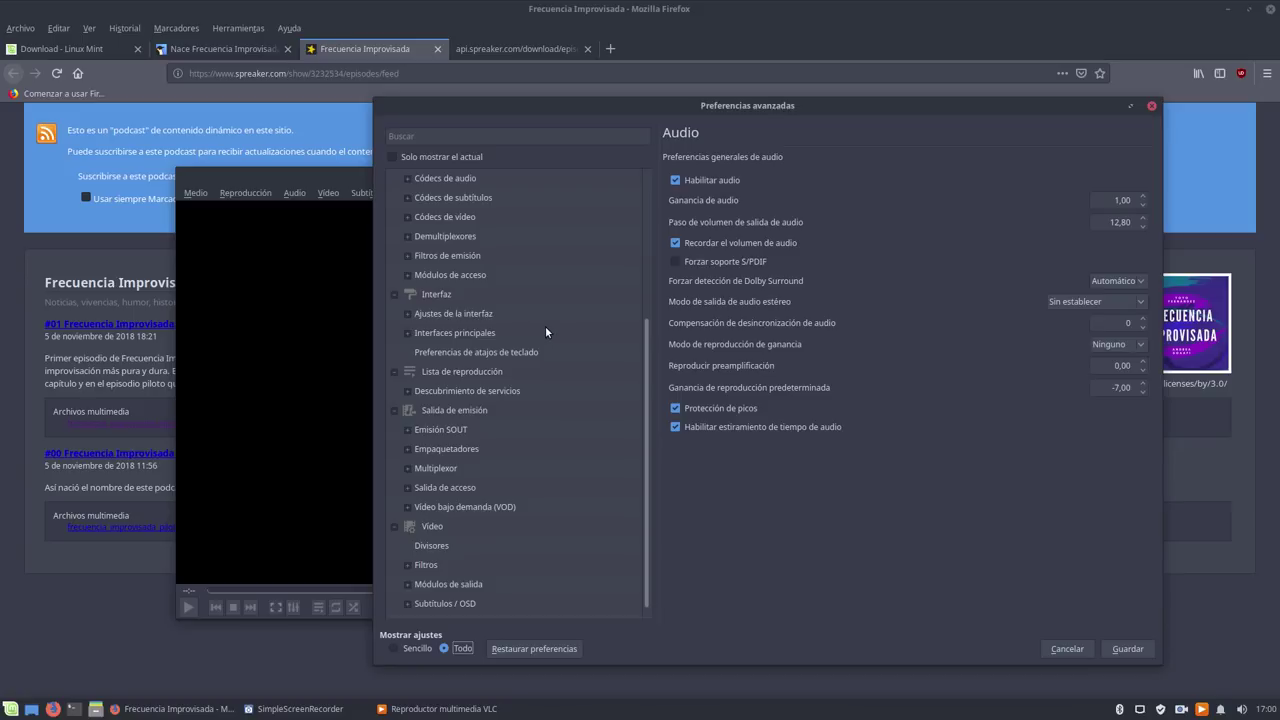
pyautogui.click(1065, 649)
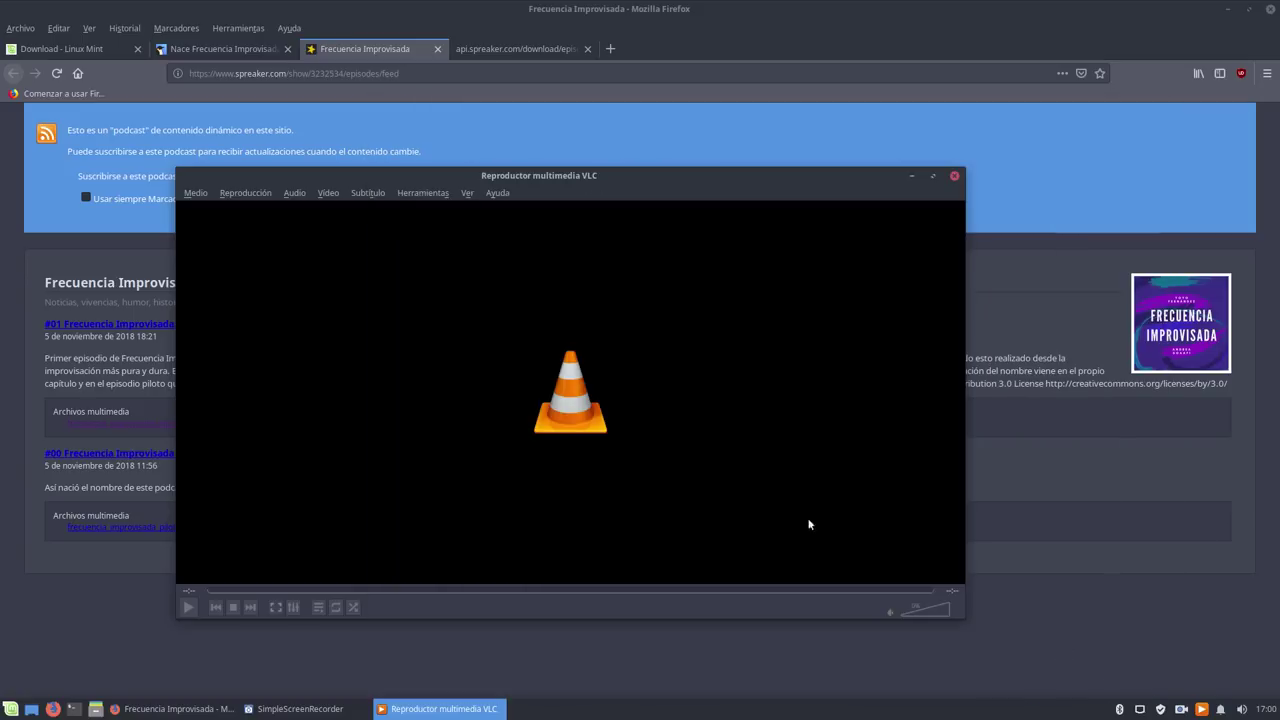
pyautogui.click(954, 175)
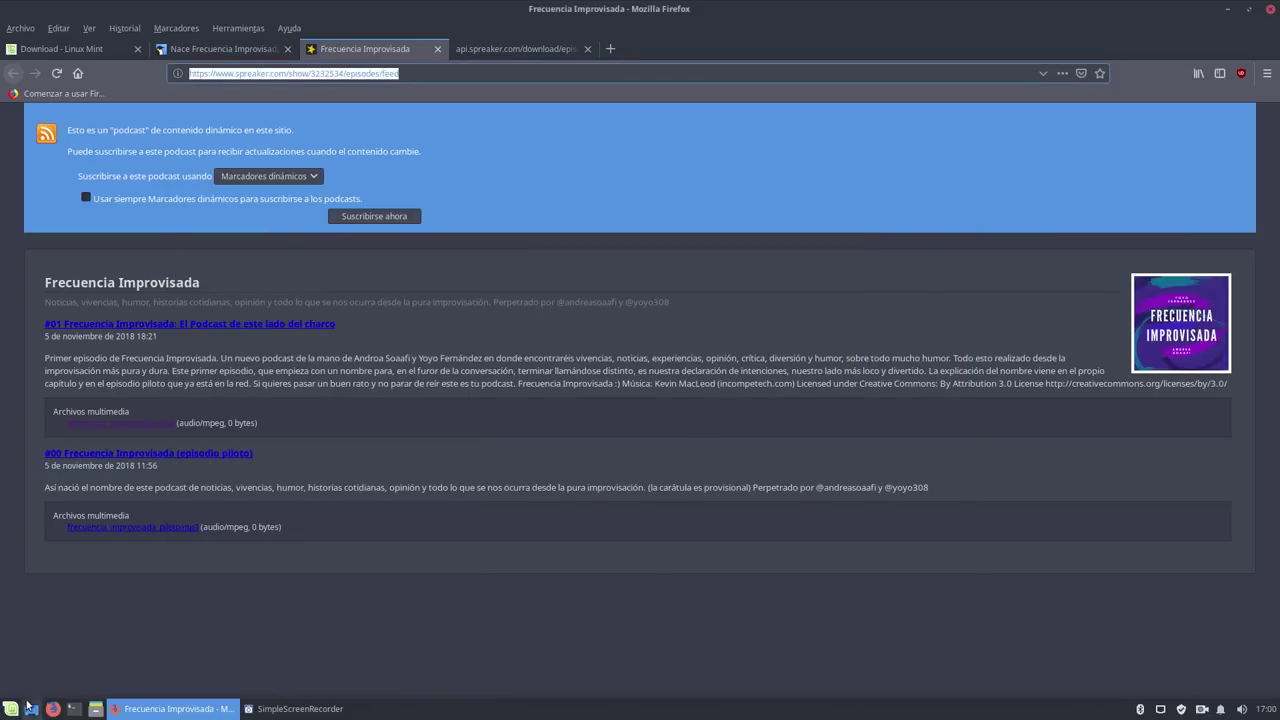
# Launch the Clementine music player from the multimedia applications, enlarge its window and reposition it over the browser.
pyautogui.click(10, 708)
pyautogui.moveTo(60, 495)
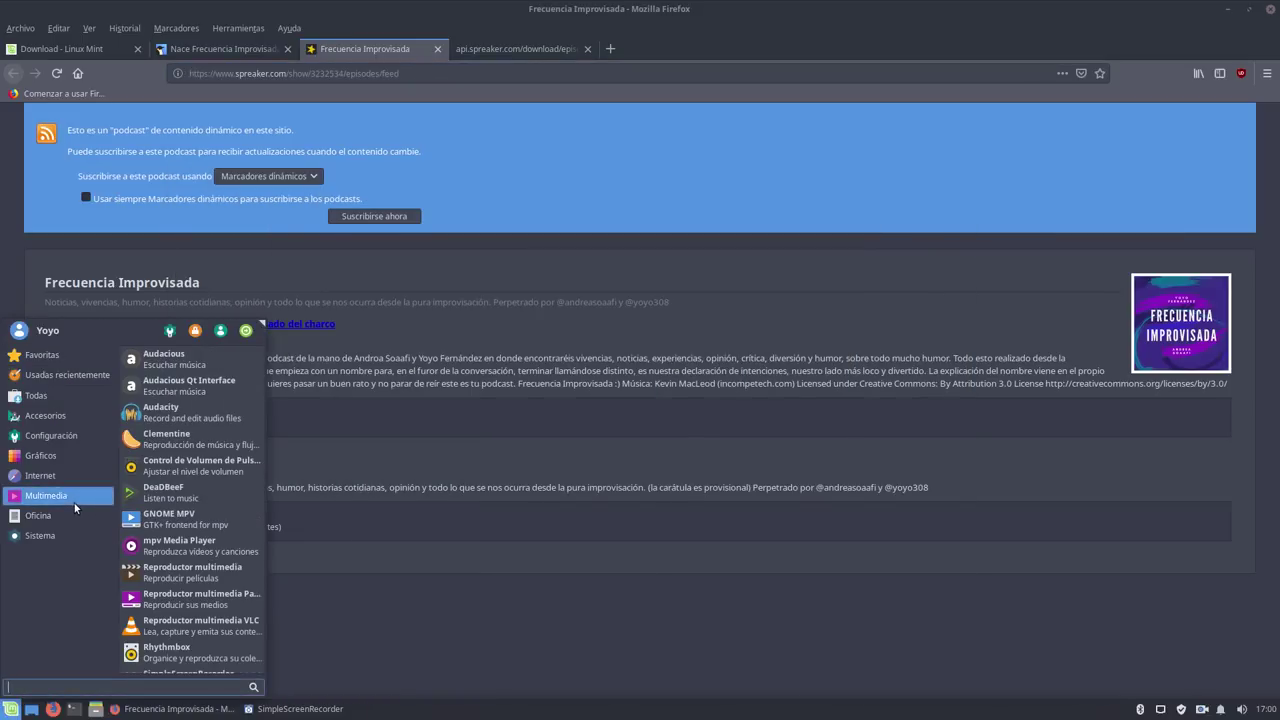
pyautogui.click(174, 450)
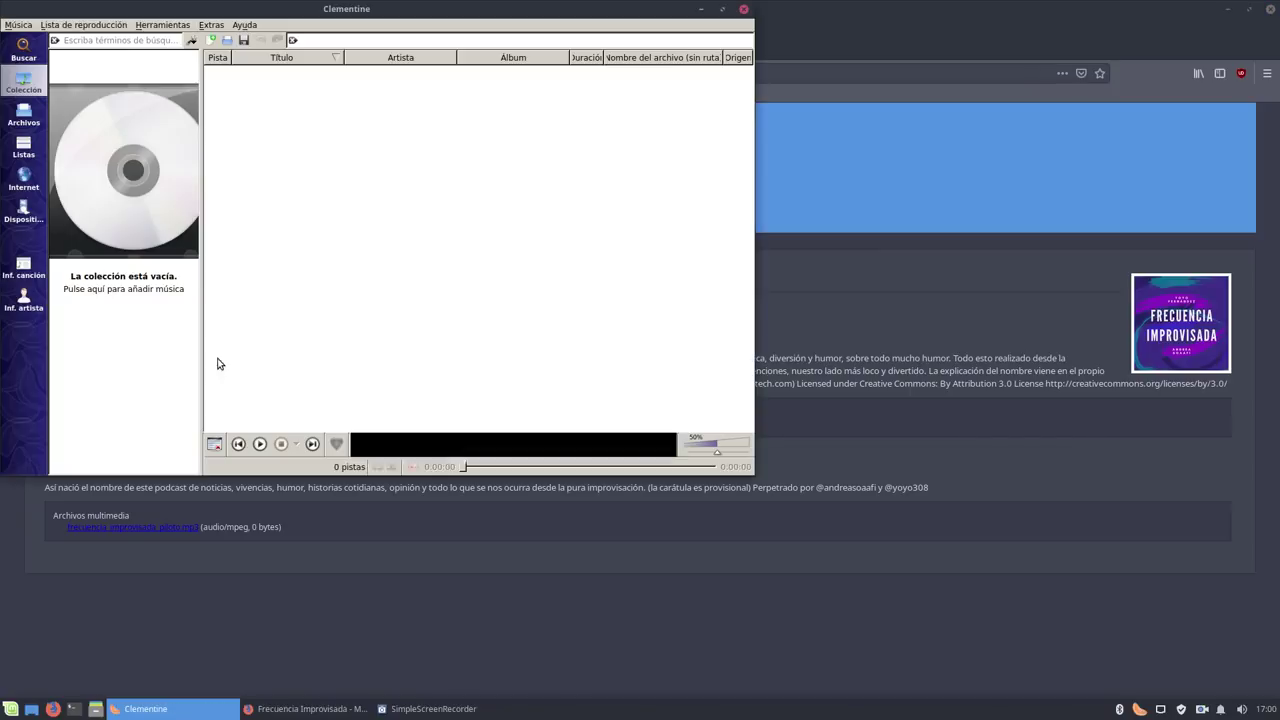
pyautogui.moveTo(307, 15); pyautogui.dragTo(490, 103)
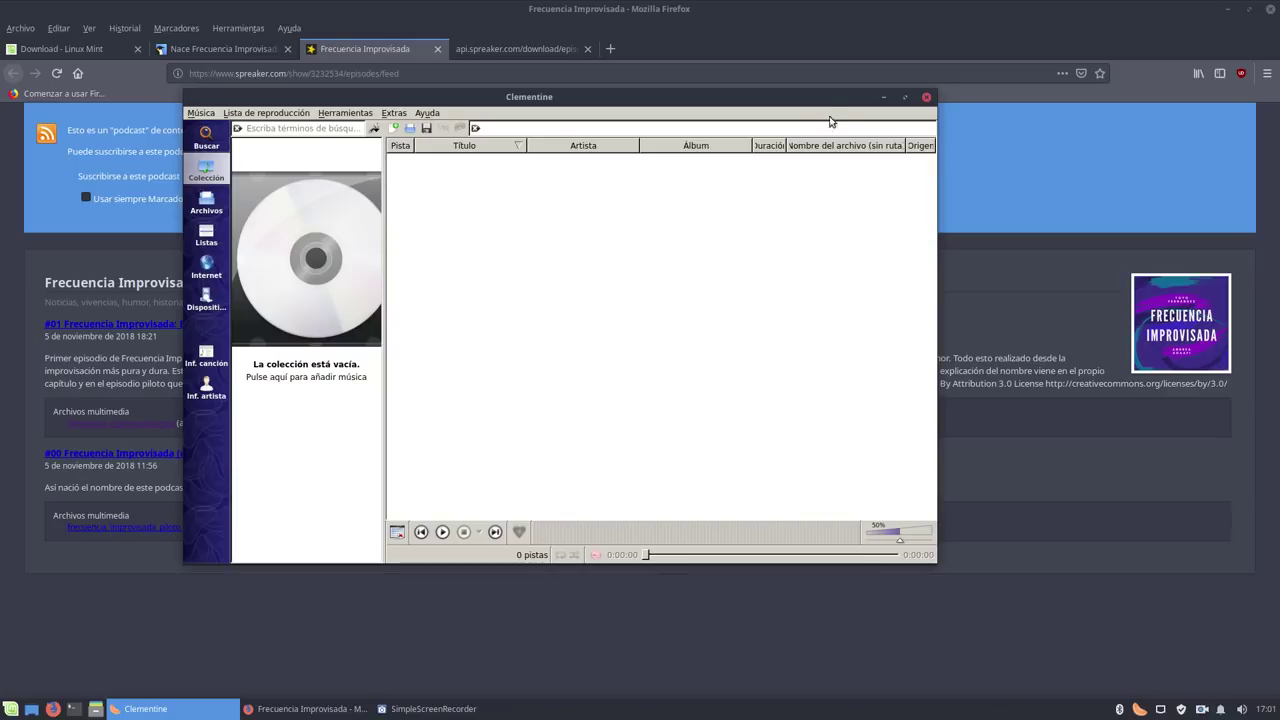
pyautogui.moveTo(828, 100); pyautogui.dragTo(1176, 220)
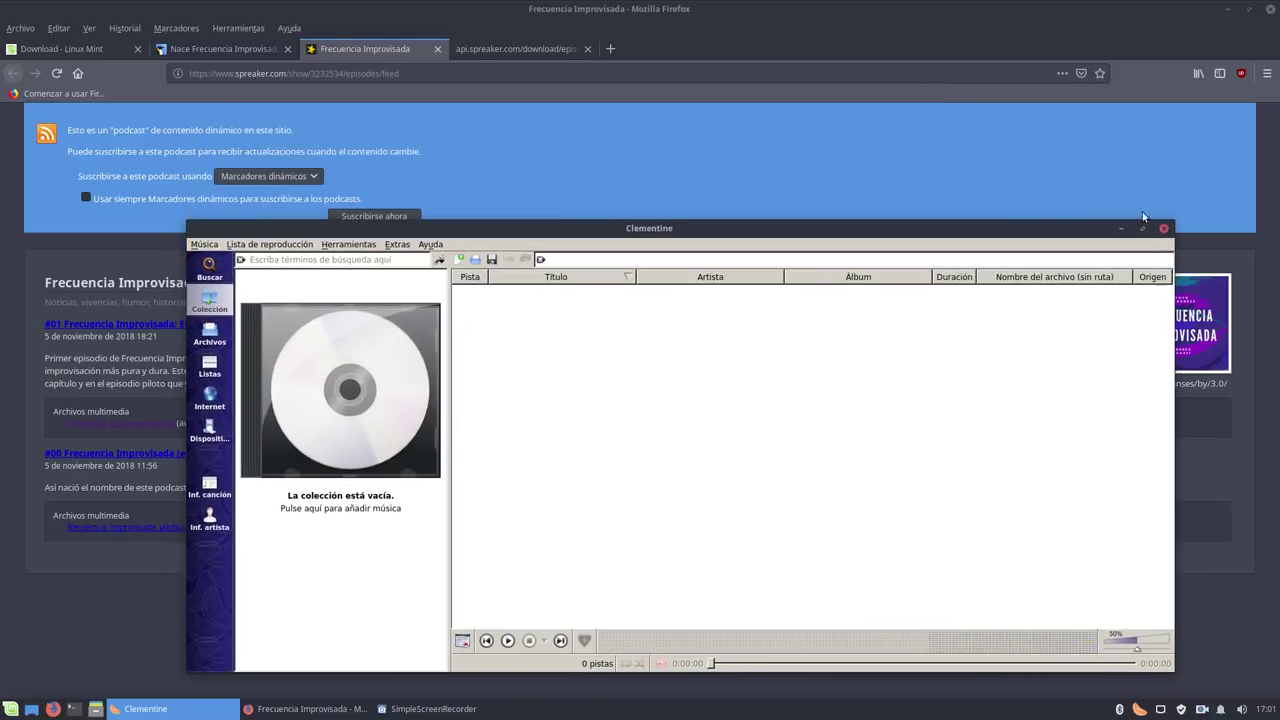
pyautogui.moveTo(632, 230); pyautogui.dragTo(488, 130)
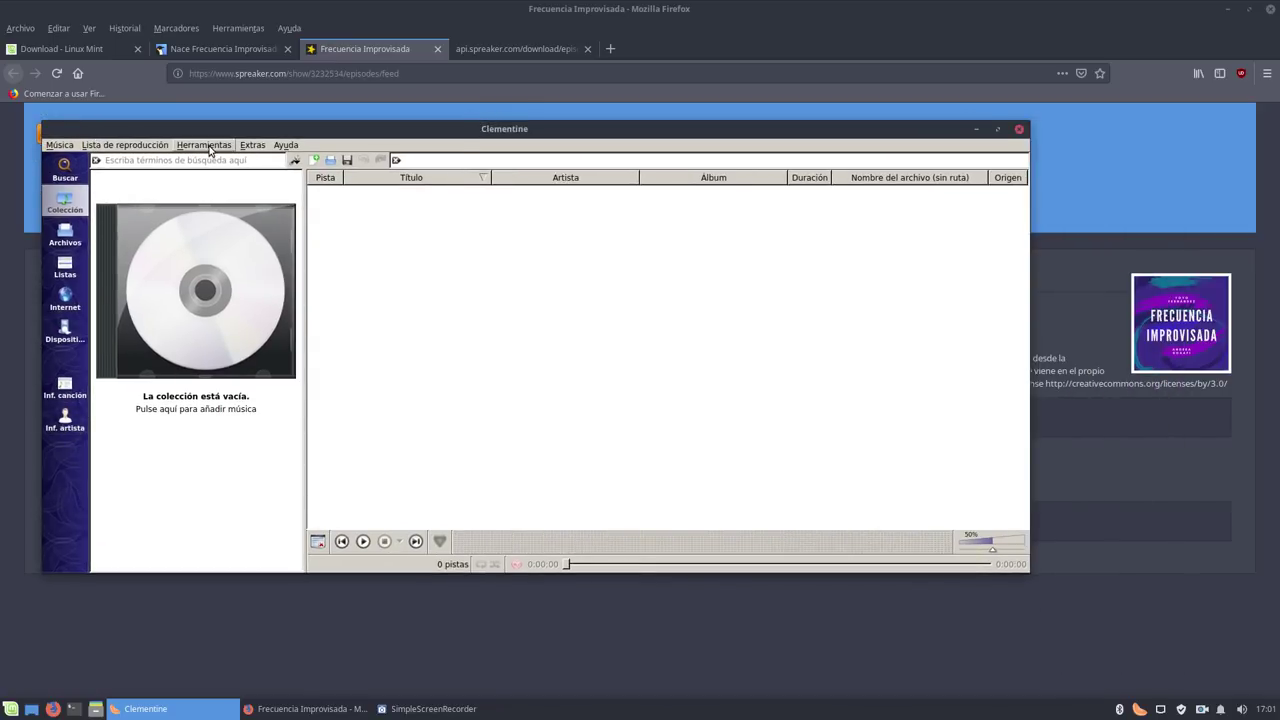
# Examine the Podcasts settings among the Internet providers in Clementine's preferences, cancel the dialog and quit Clementine.
pyautogui.click(210, 148)
pyautogui.click(217, 290)
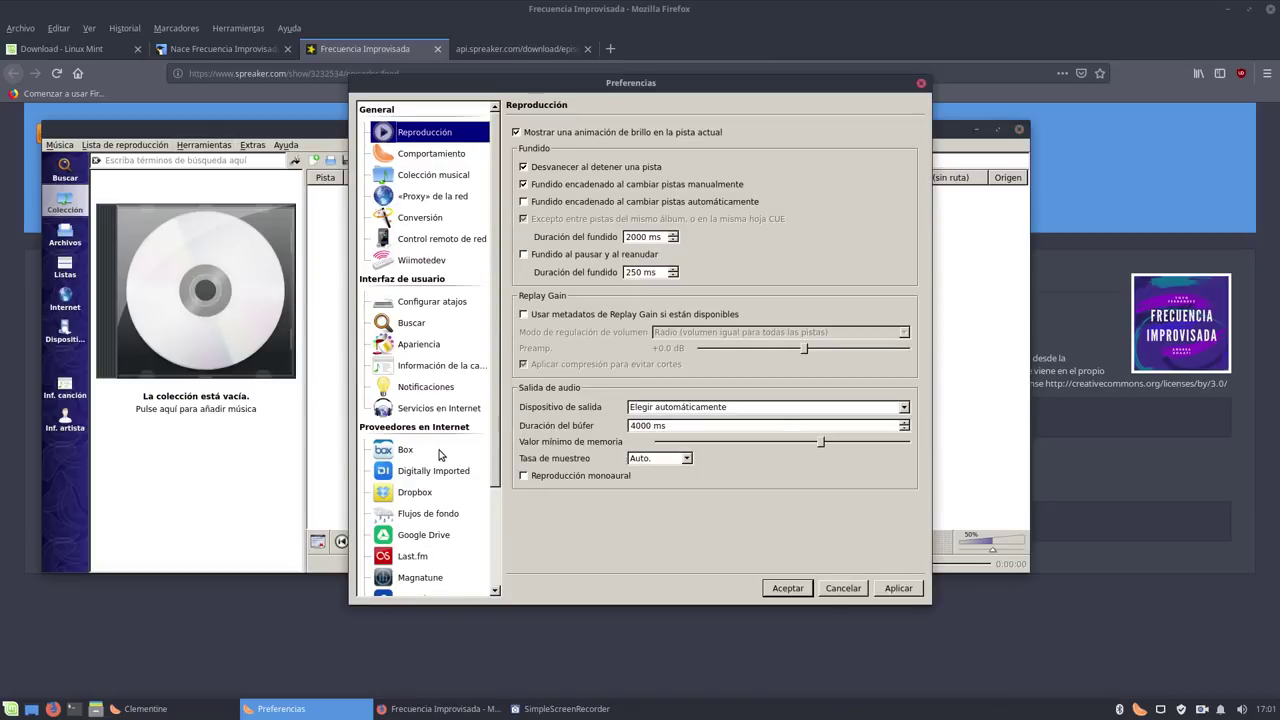
pyautogui.scroll(-2, 451, 484)
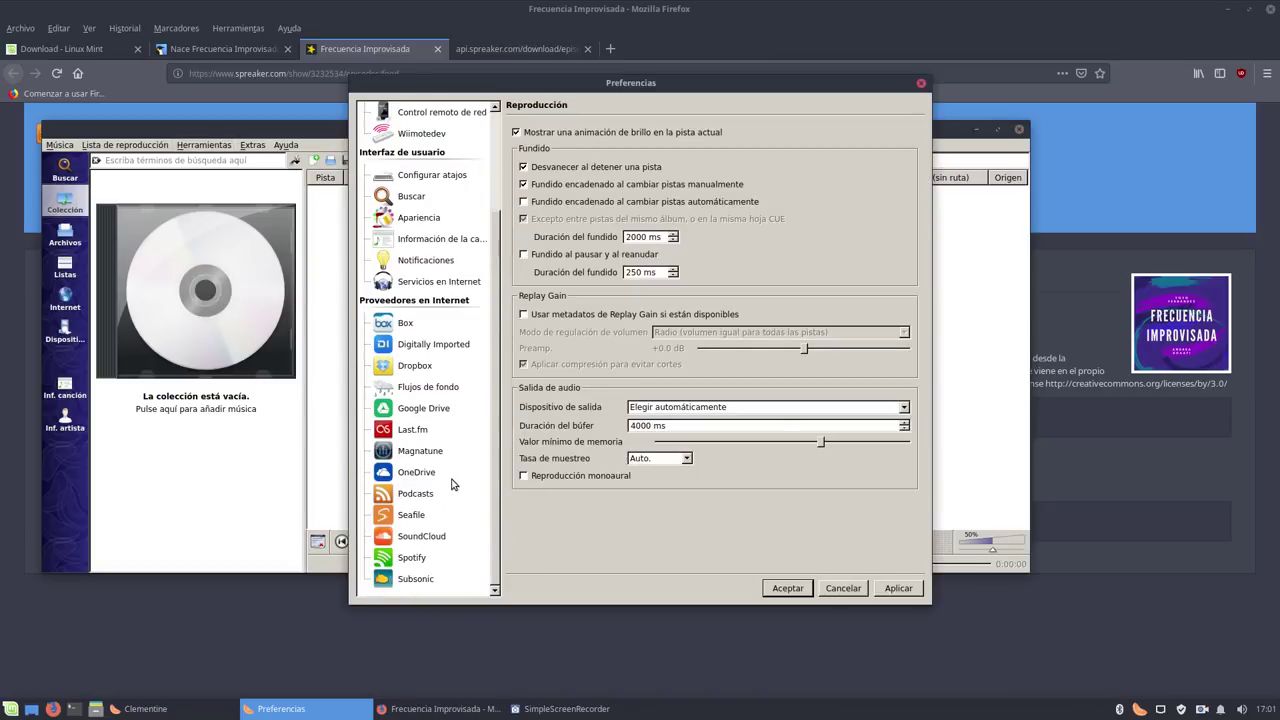
pyautogui.click(428, 497)
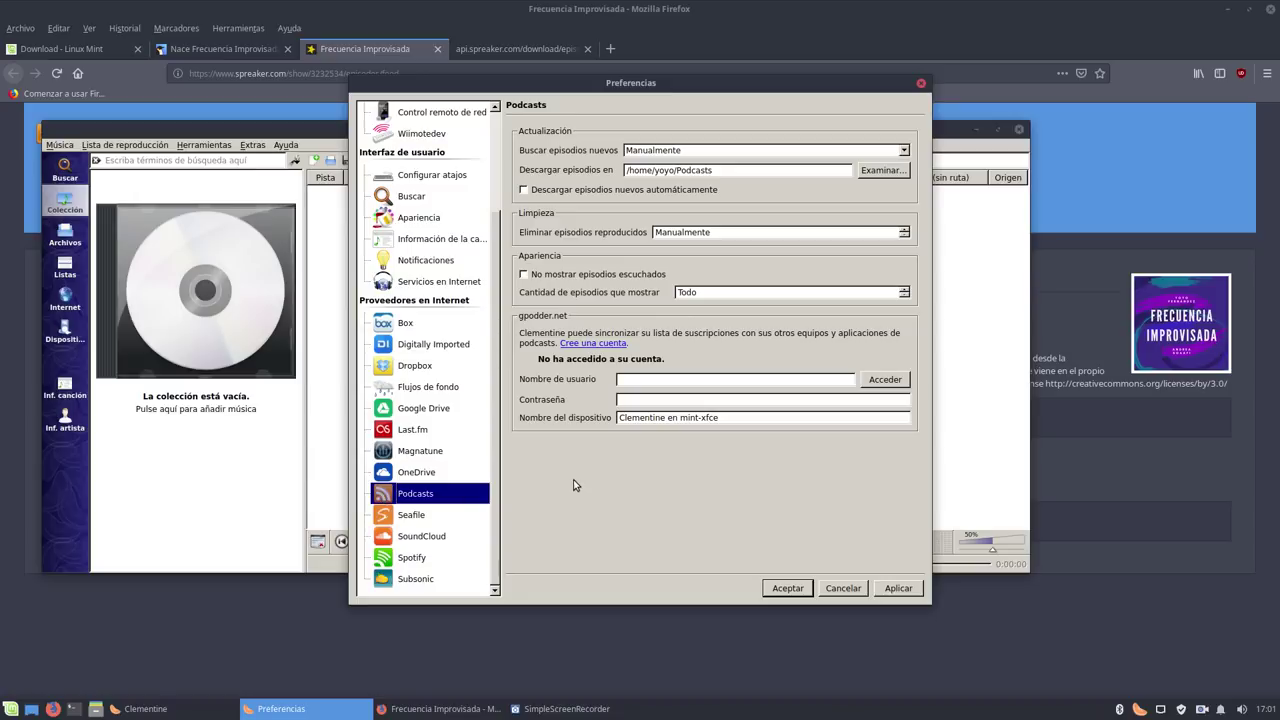
pyautogui.click(843, 590)
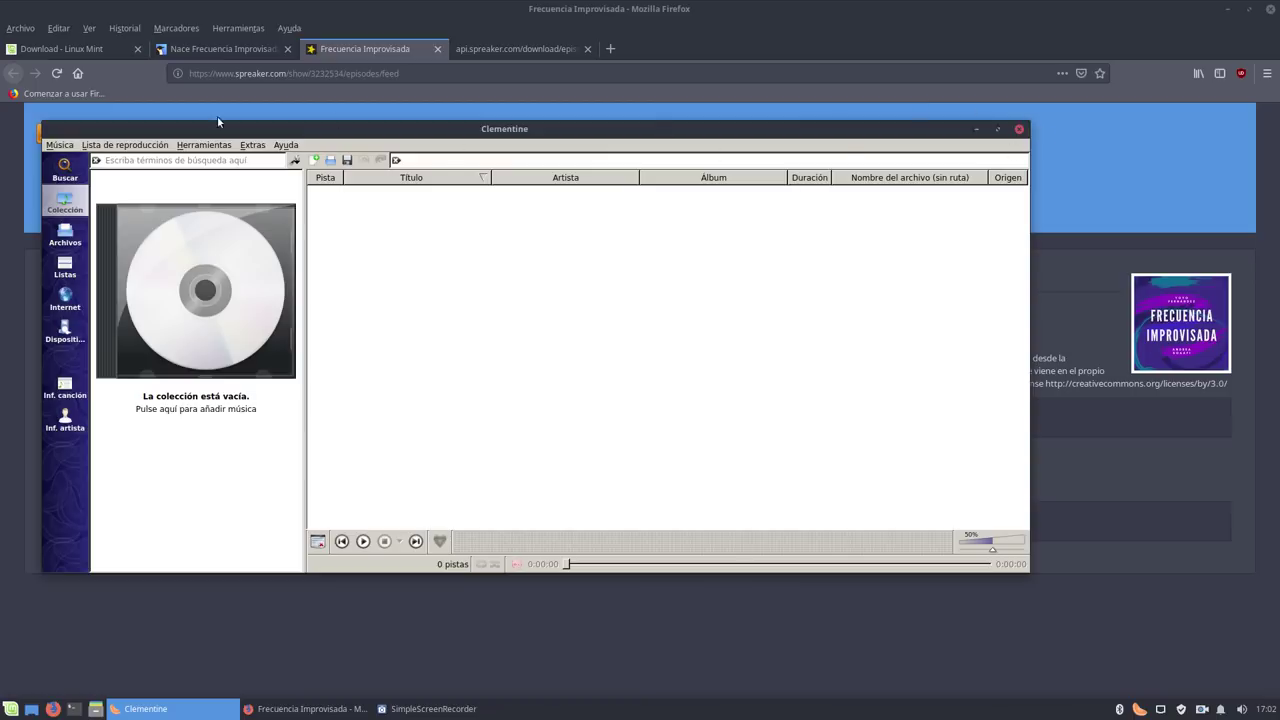
pyautogui.click(59, 145)
pyautogui.click(105, 323)
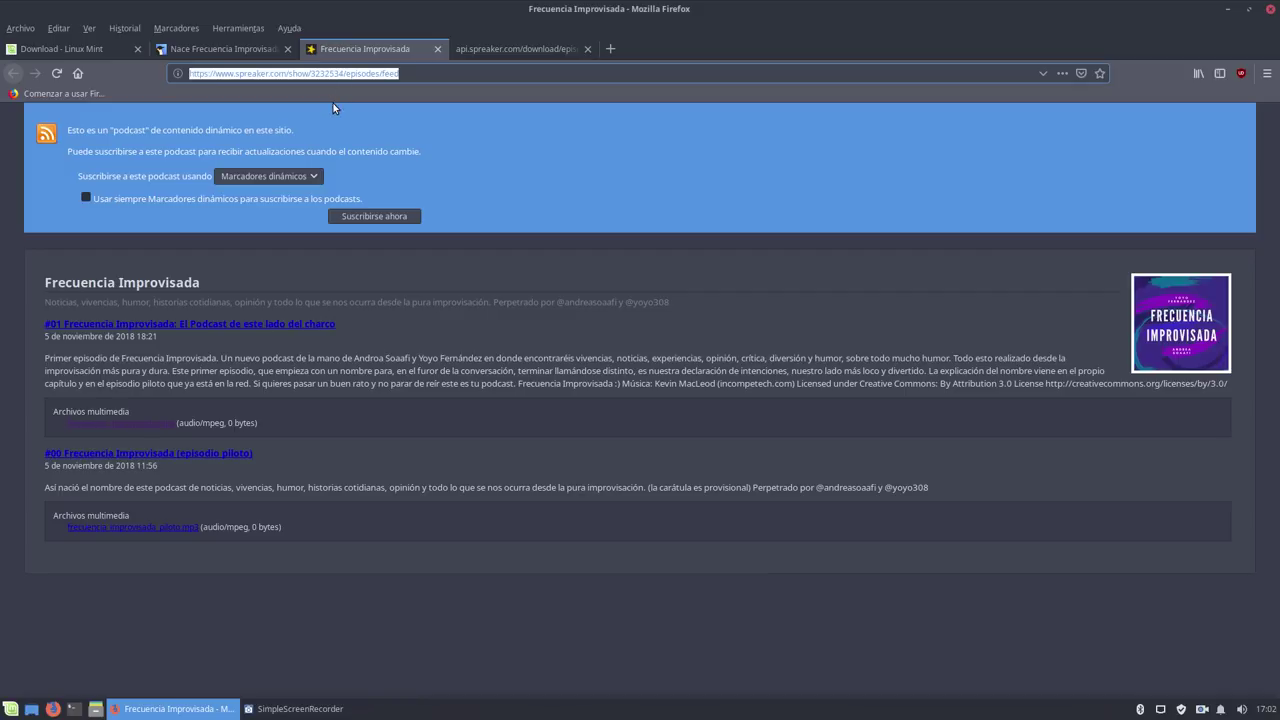
# Return to the Frecuencia Improvisada post in Firefox and review it down to Información, highlighting the paragraph beginning "Creo que ha quedado".
pyautogui.click(192, 59)
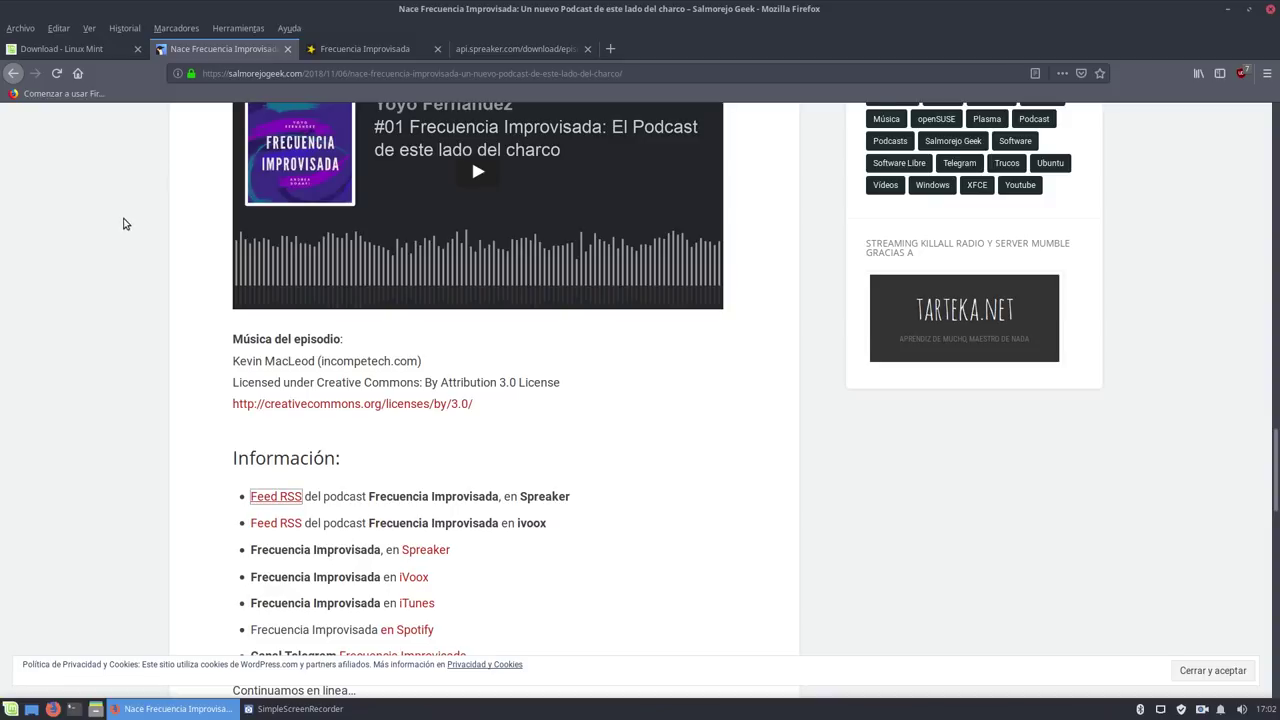
pyautogui.scroll(15, 124, 224)
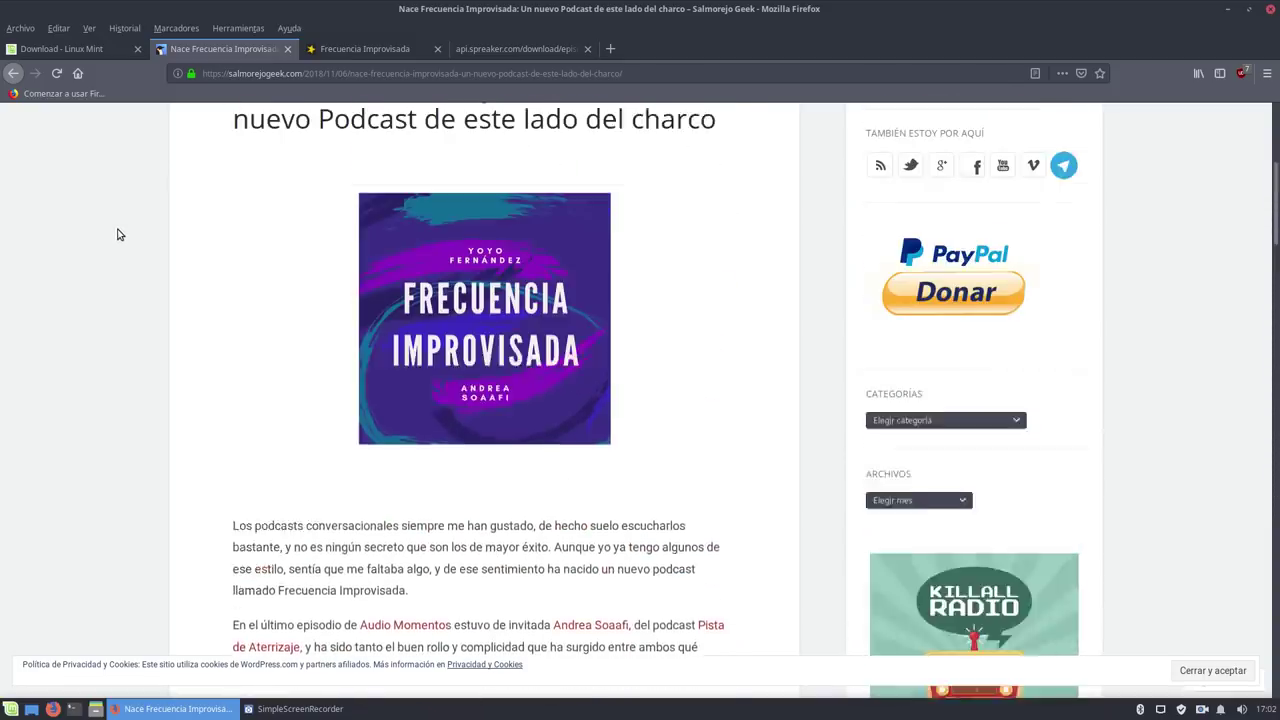
pyautogui.scroll(5, 117, 234)
pyautogui.scroll(-5, 117, 233)
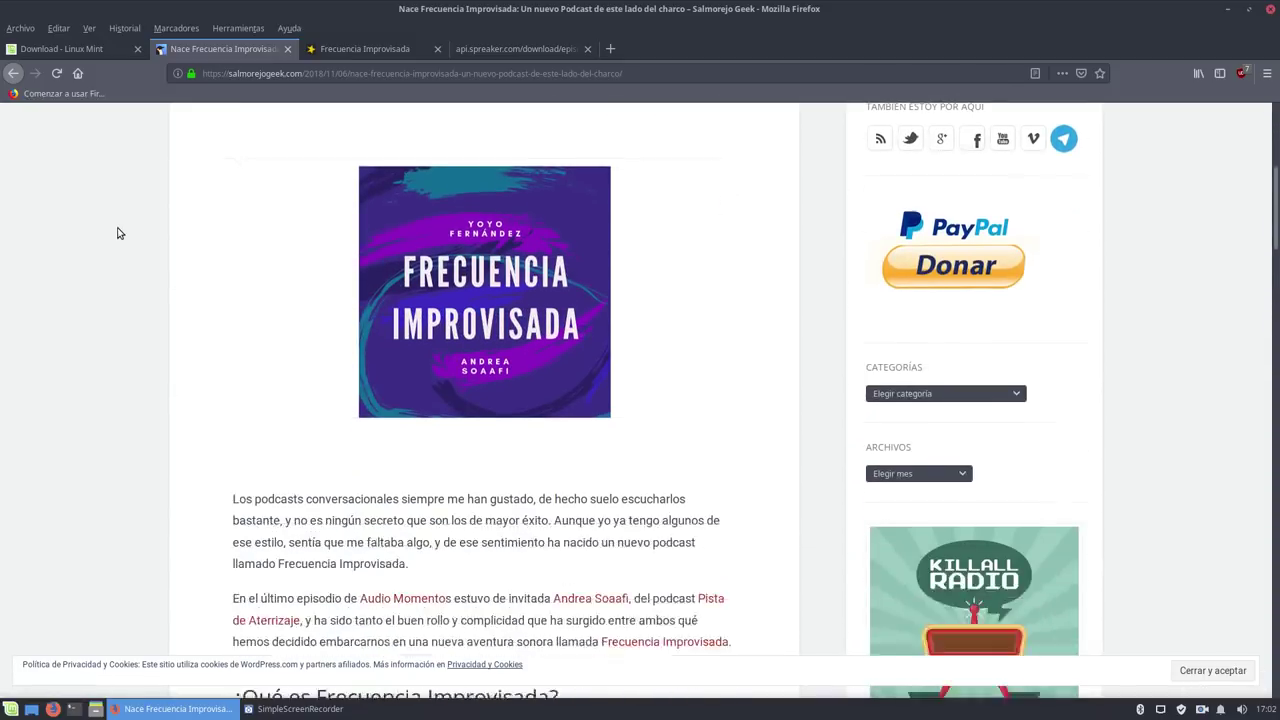
pyautogui.scroll(-6, 117, 233)
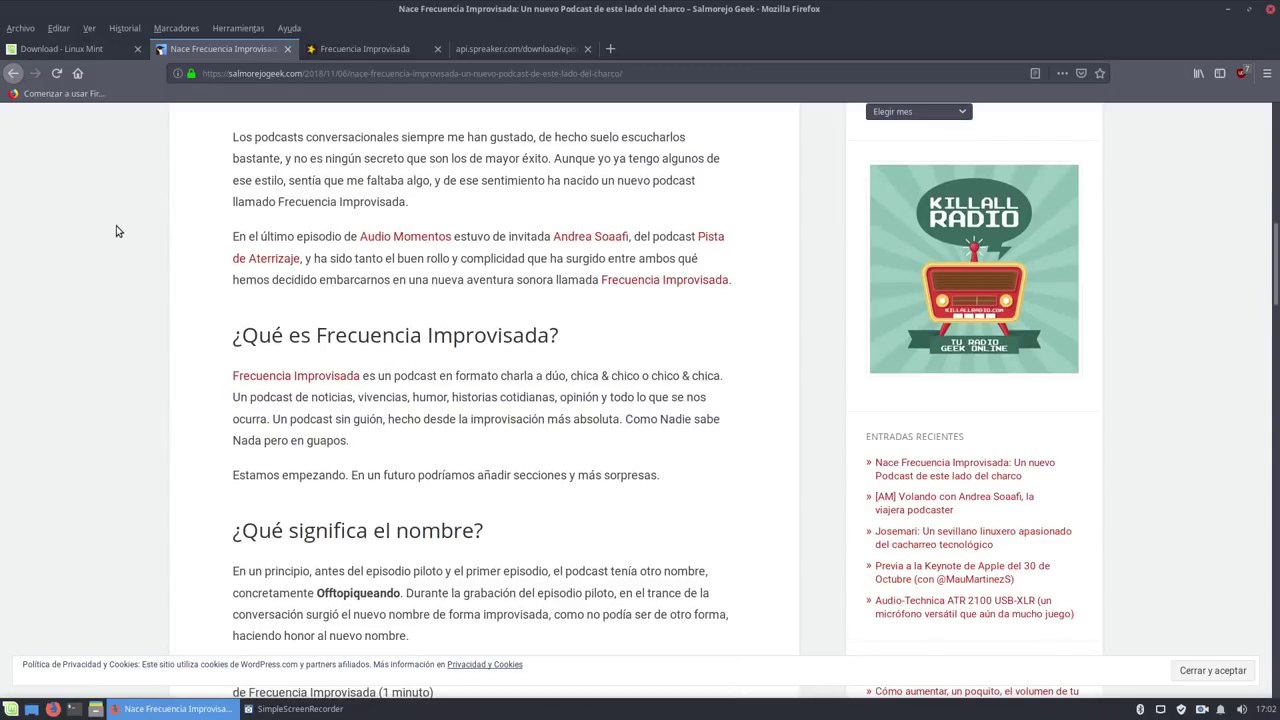
pyautogui.scroll(-4, 65, 256)
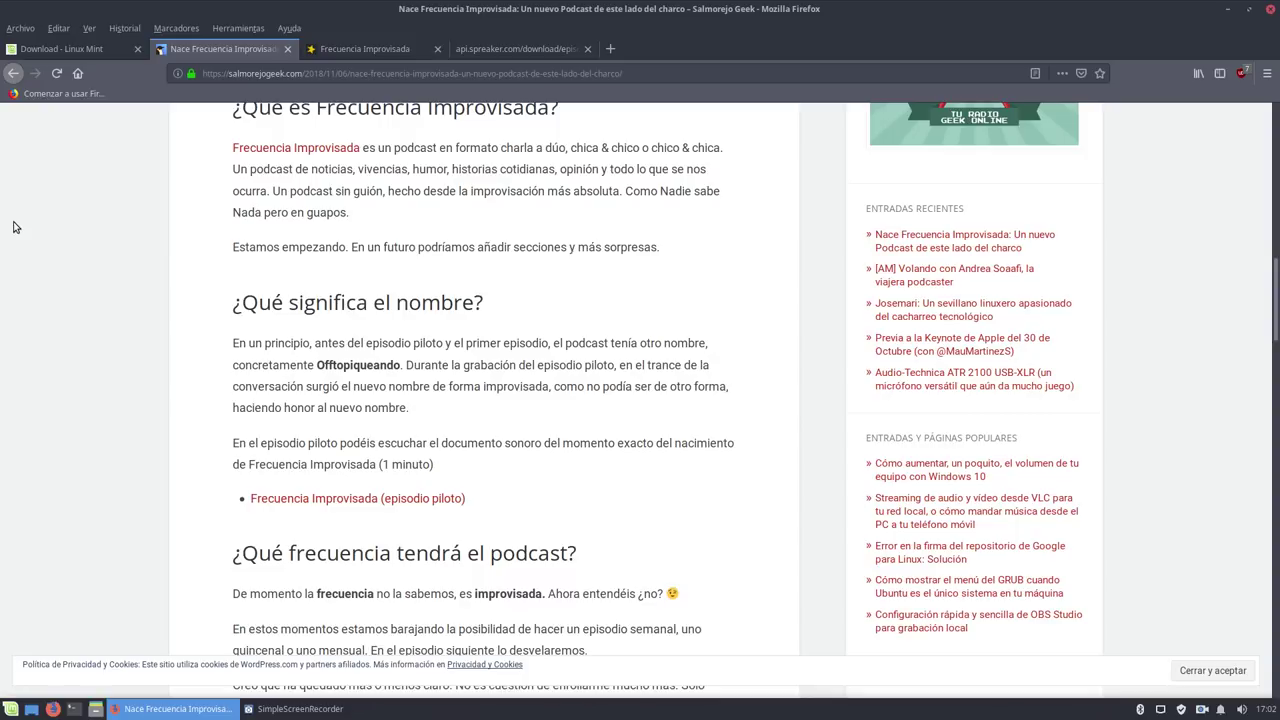
pyautogui.scroll(-7, 25, 222)
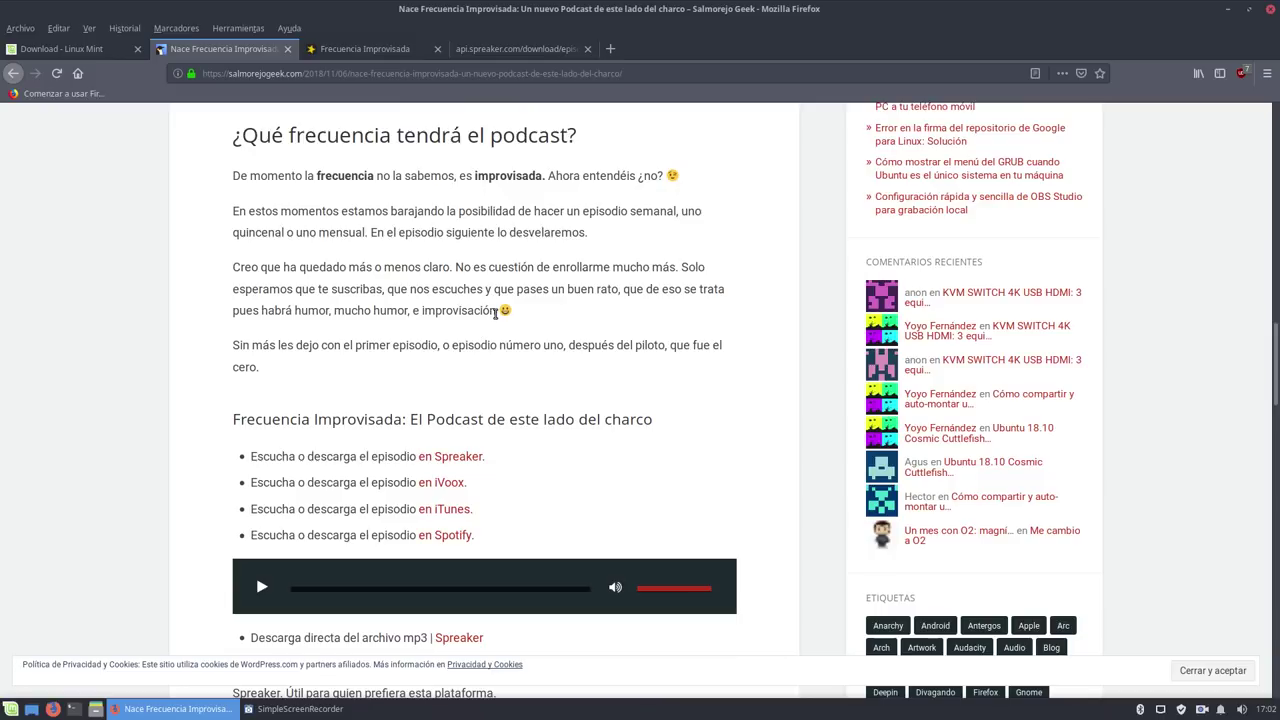
pyautogui.moveTo(495, 313); pyautogui.dragTo(246, 249)
pyautogui.scroll(-9, 246, 249)
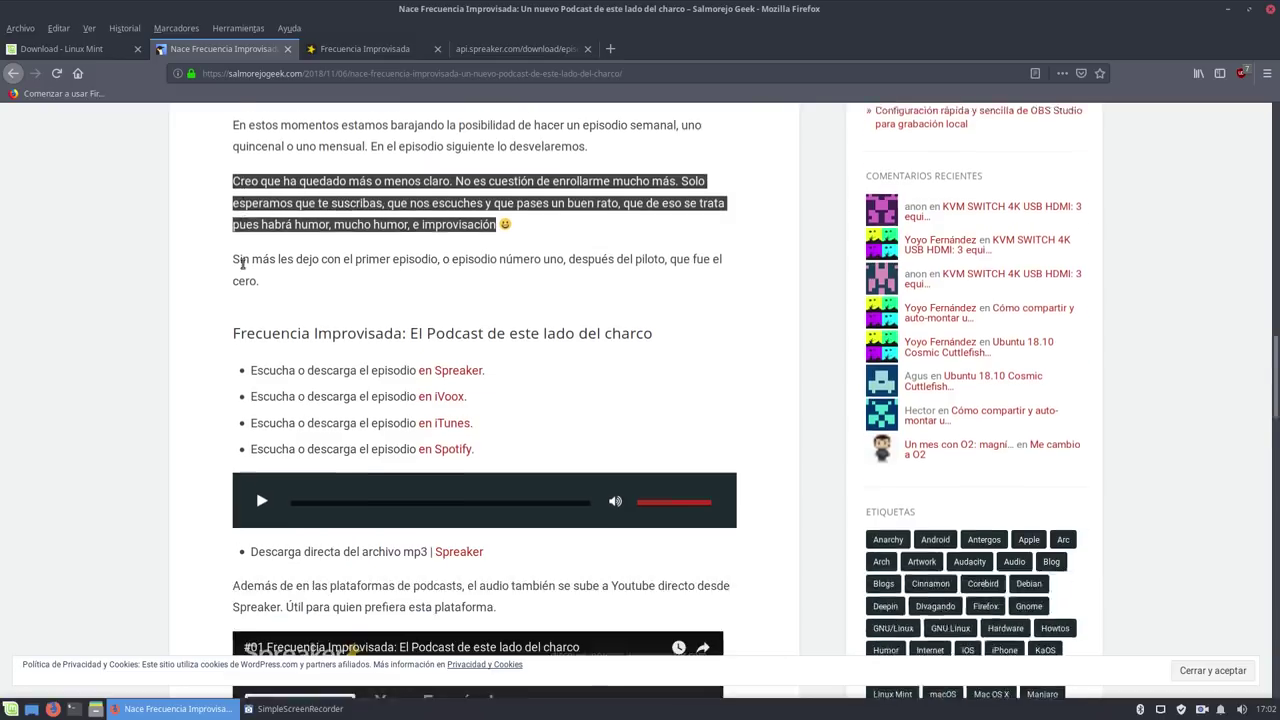
pyautogui.scroll(-1, 248, 255)
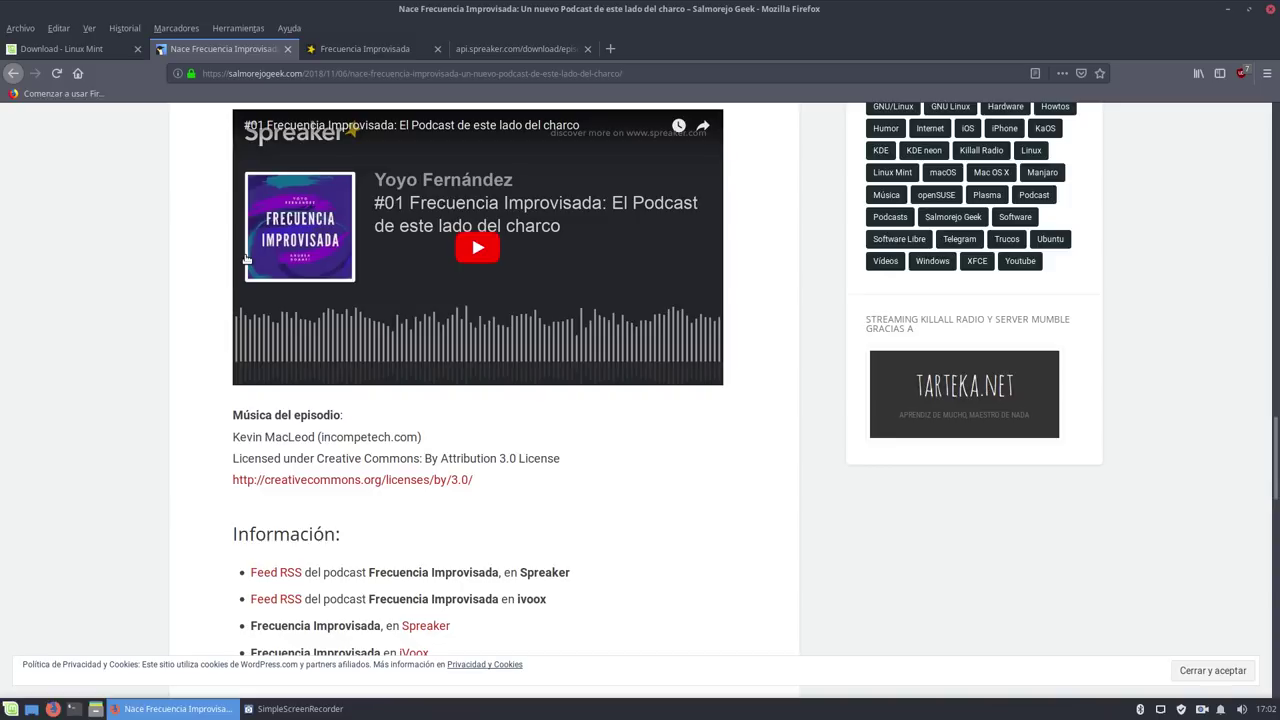
pyautogui.scroll(20, 138, 305)
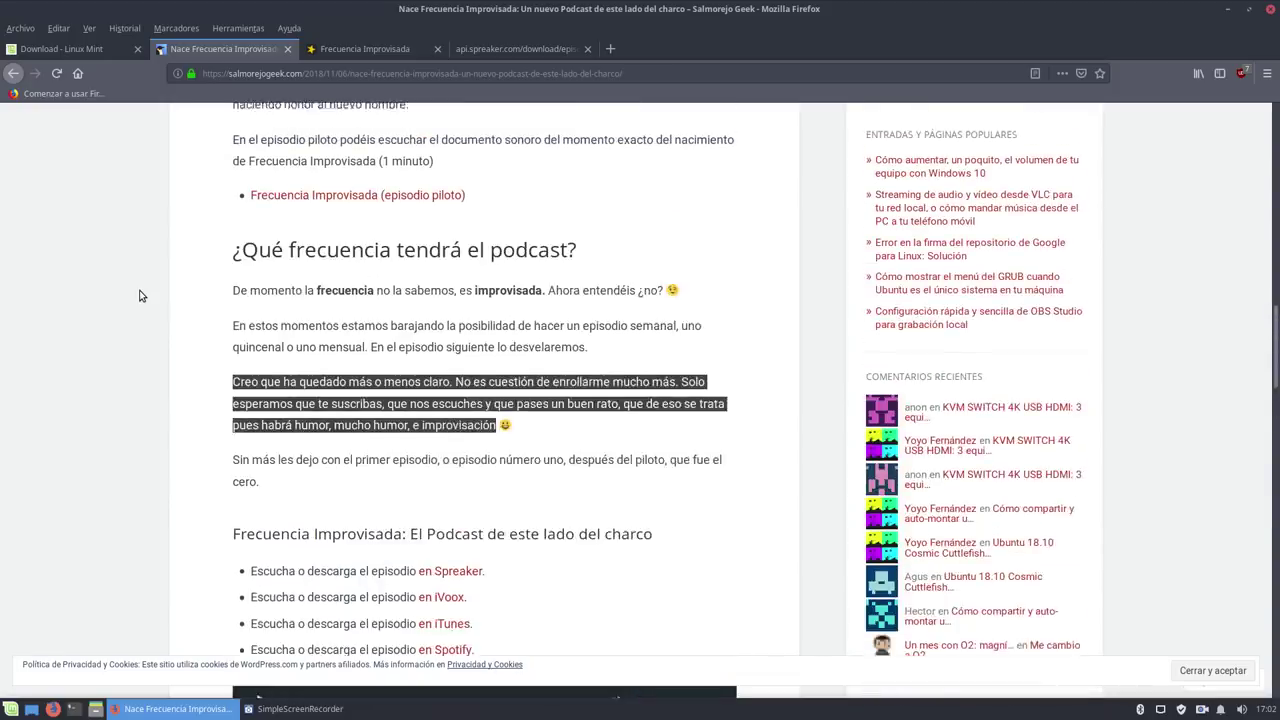
pyautogui.scroll(8, 130, 285)
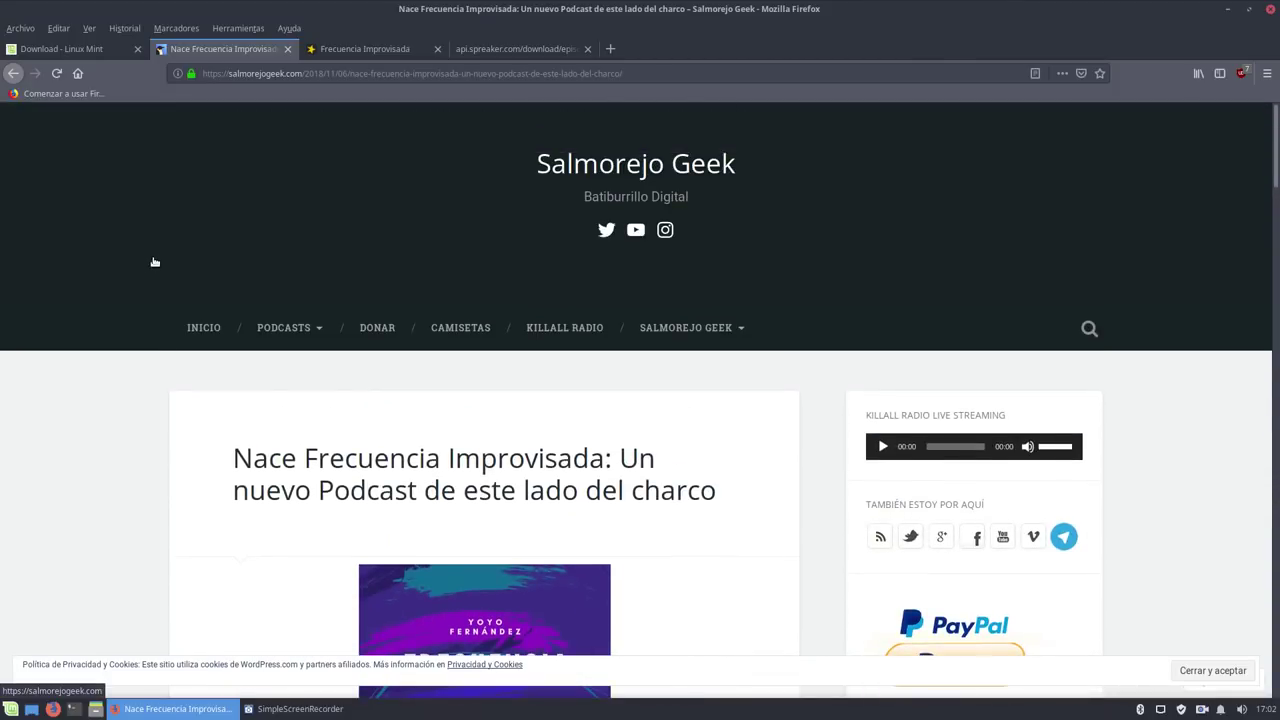
# Go to the Salmorejo Geek home page and follow the Instagram link in its header.
pyautogui.moveTo(284, 334)
pyautogui.click(723, 297)
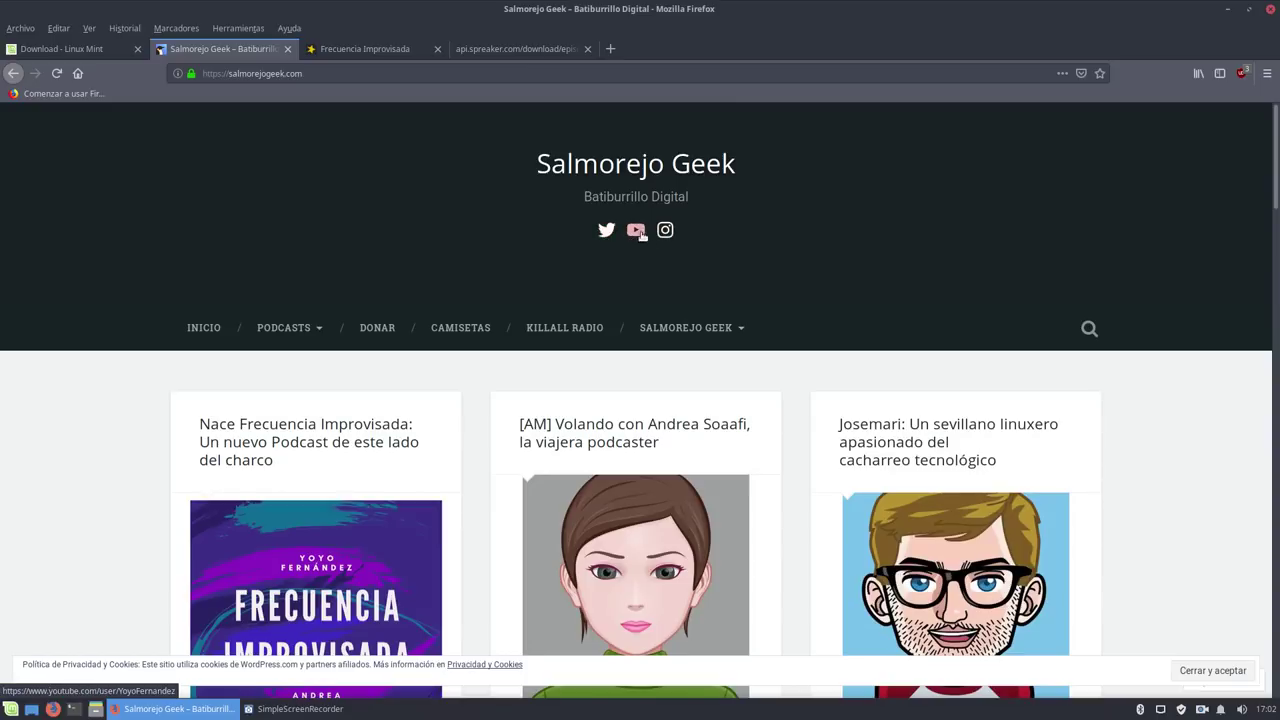
pyautogui.click(664, 232)
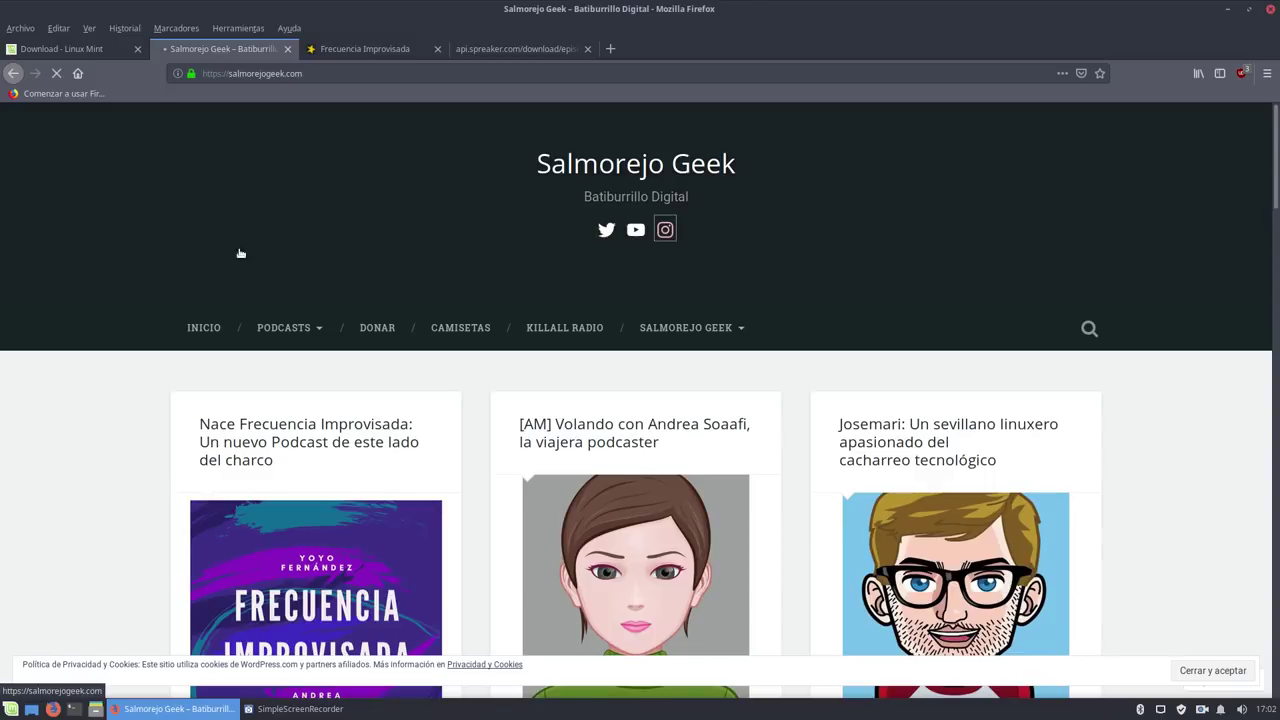
# Look through the posts on the Instagram profile and go back to the Salmorejo Geek home page.
pyautogui.scroll(-3, 156, 301)
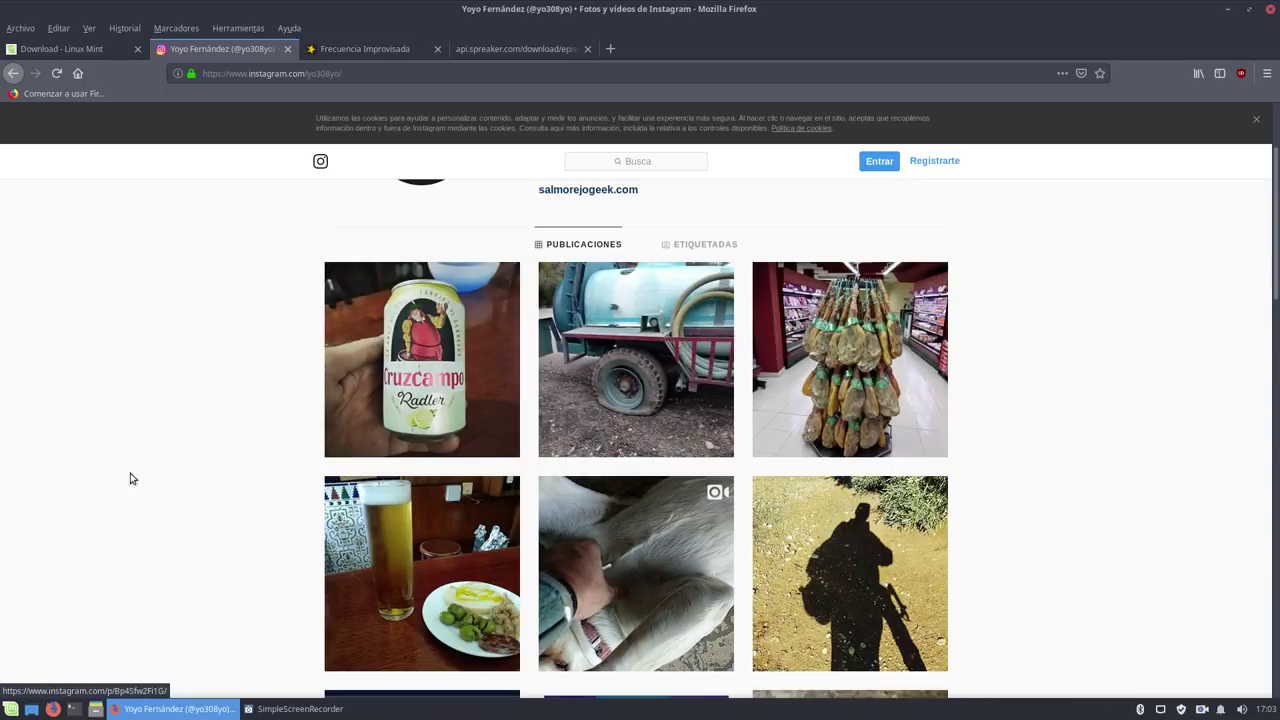
pyautogui.scroll(-3, 2, 495)
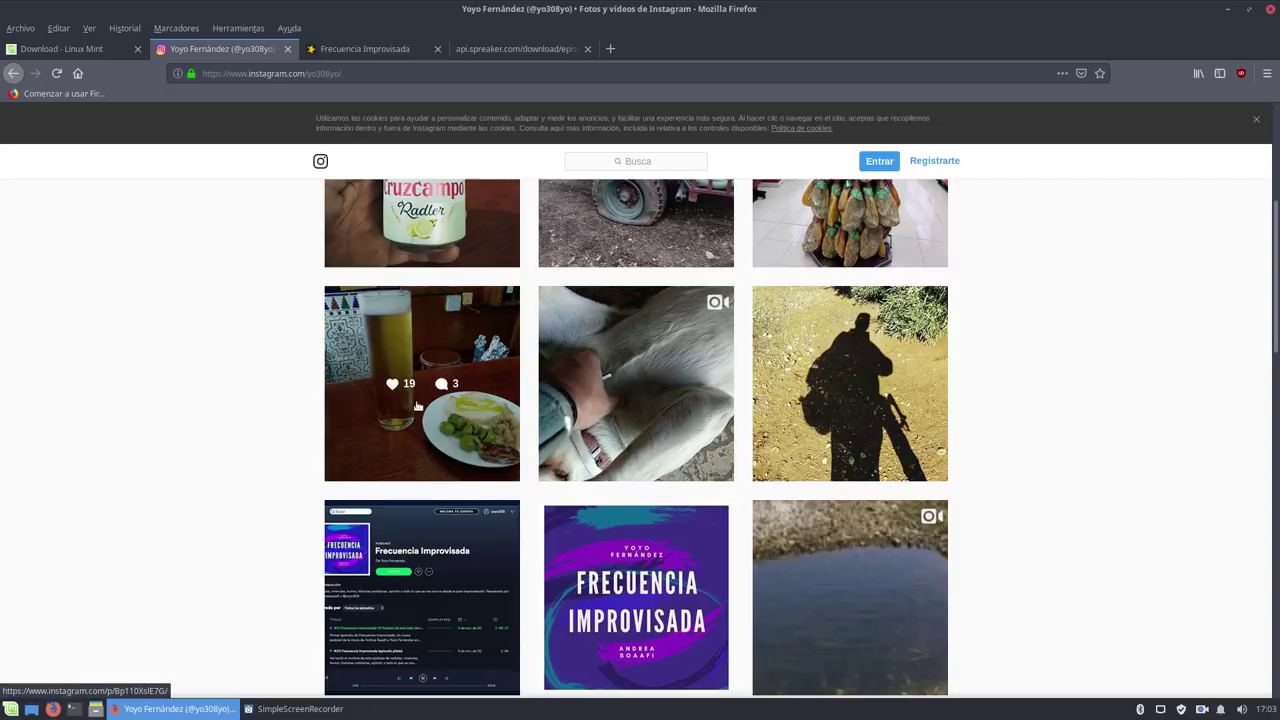
pyautogui.scroll(4, 806, 478)
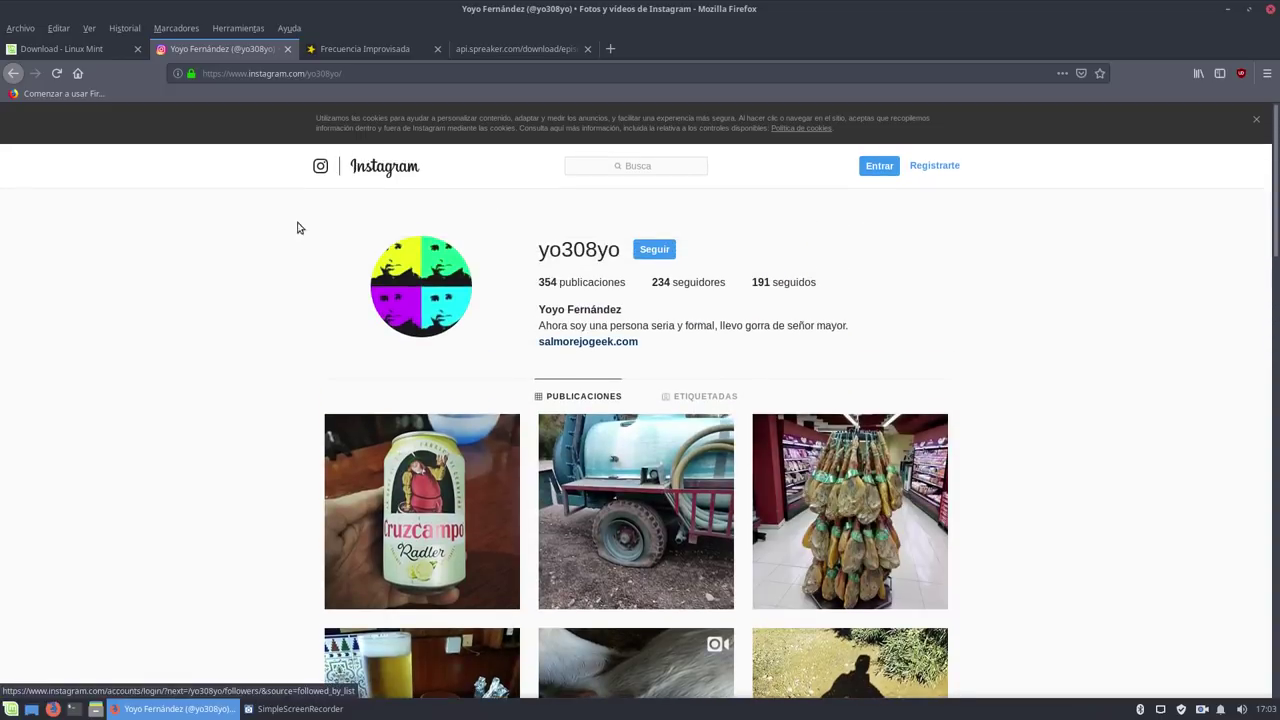
pyautogui.click(538, 337)
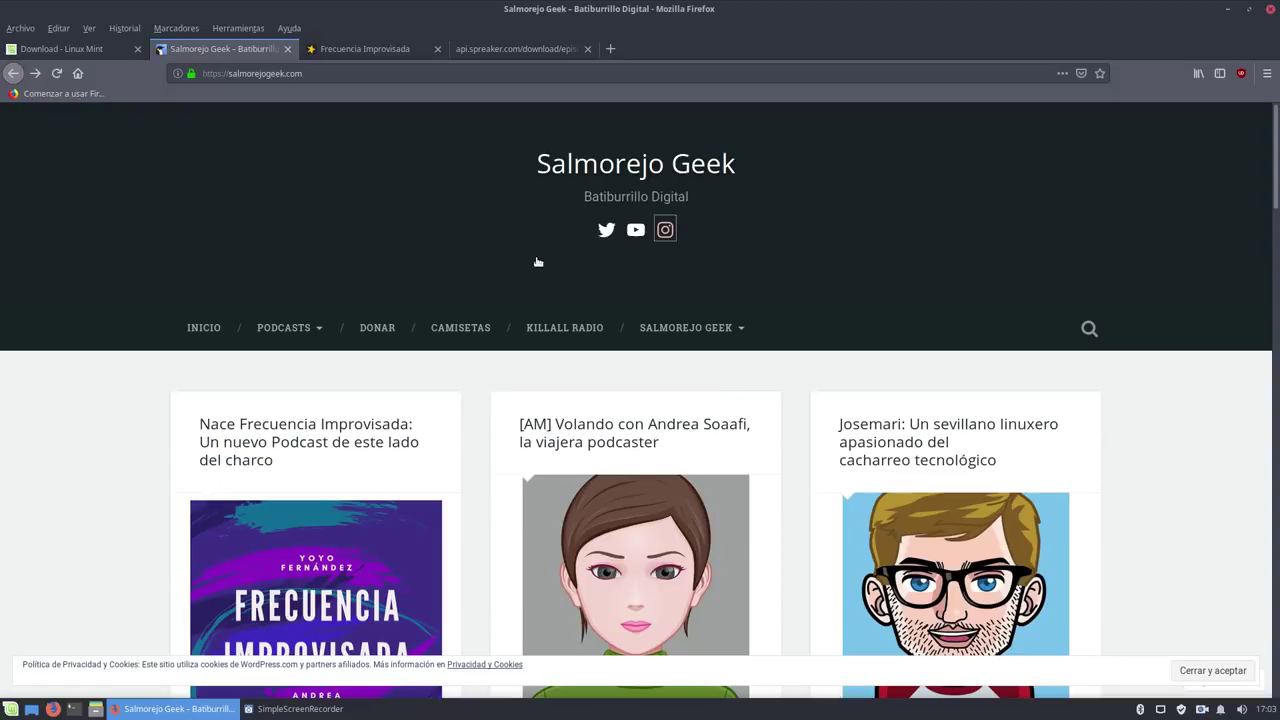
# Follow the Twitter link in the Salmorejo Geek header and look through the tweets and retweets on the profile's timeline.
pyautogui.click(606, 229)
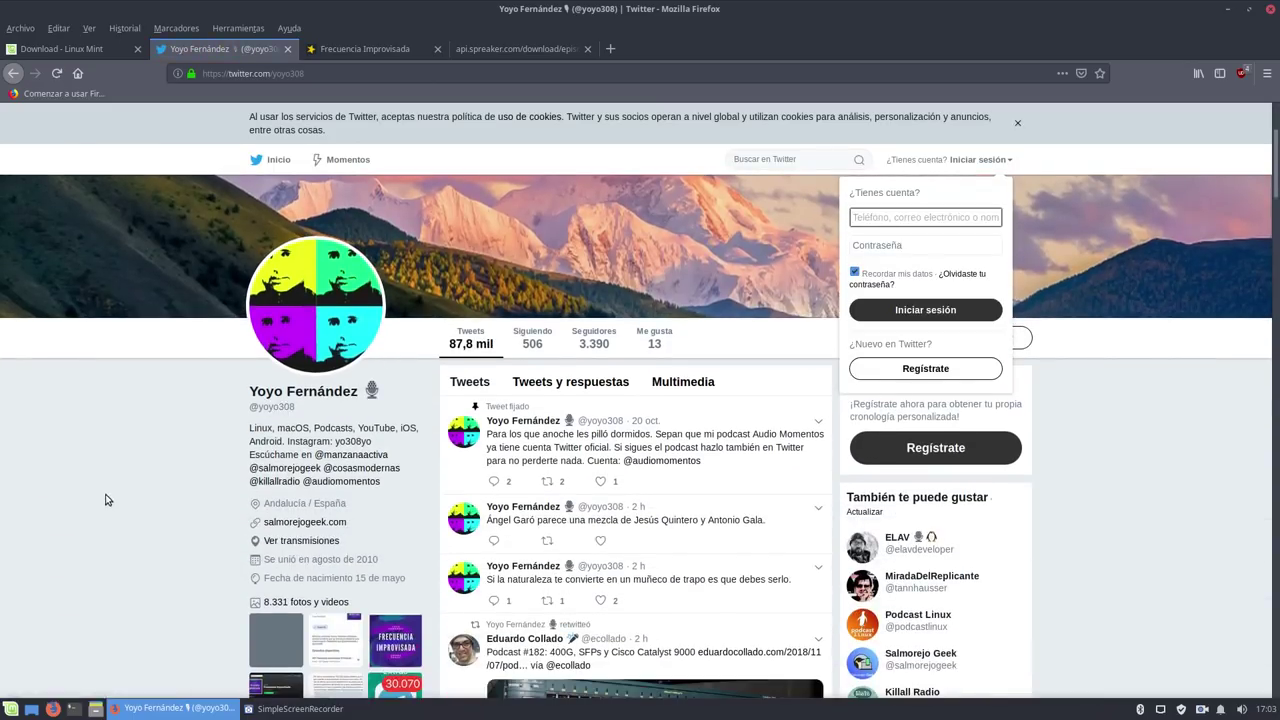
pyautogui.scroll(-3, 110, 480)
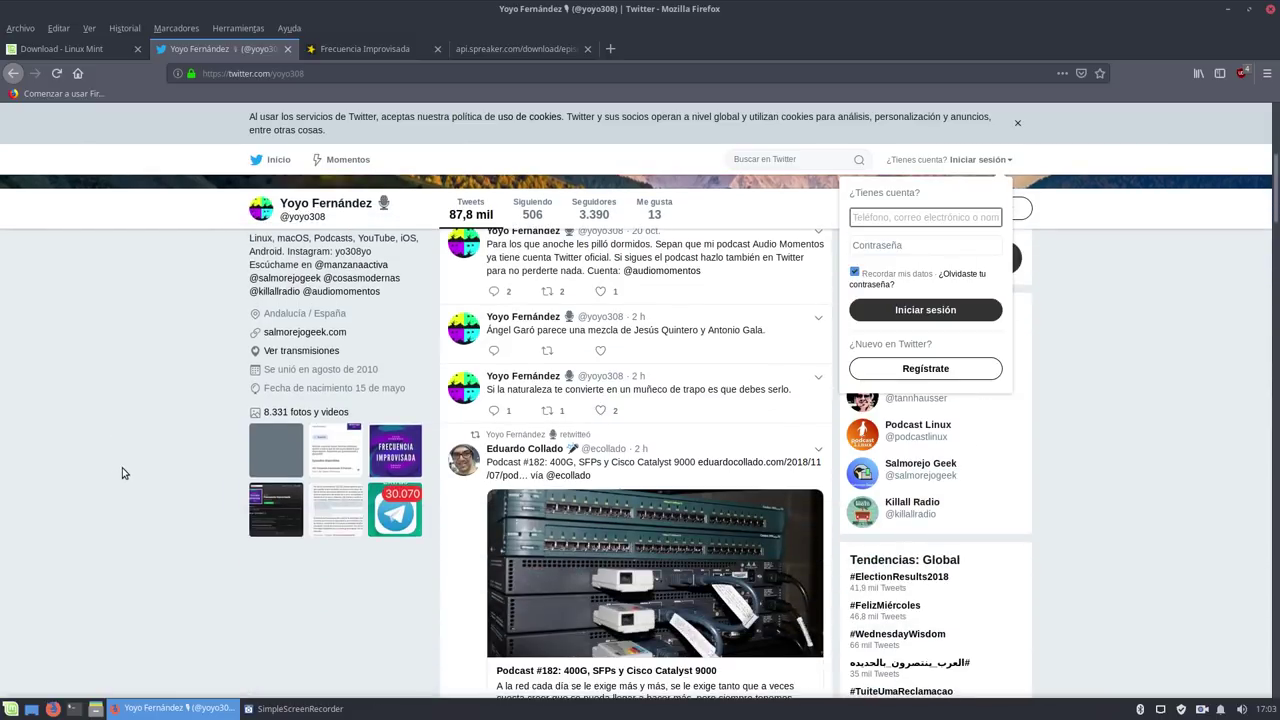
pyautogui.scroll(-3, 126, 455)
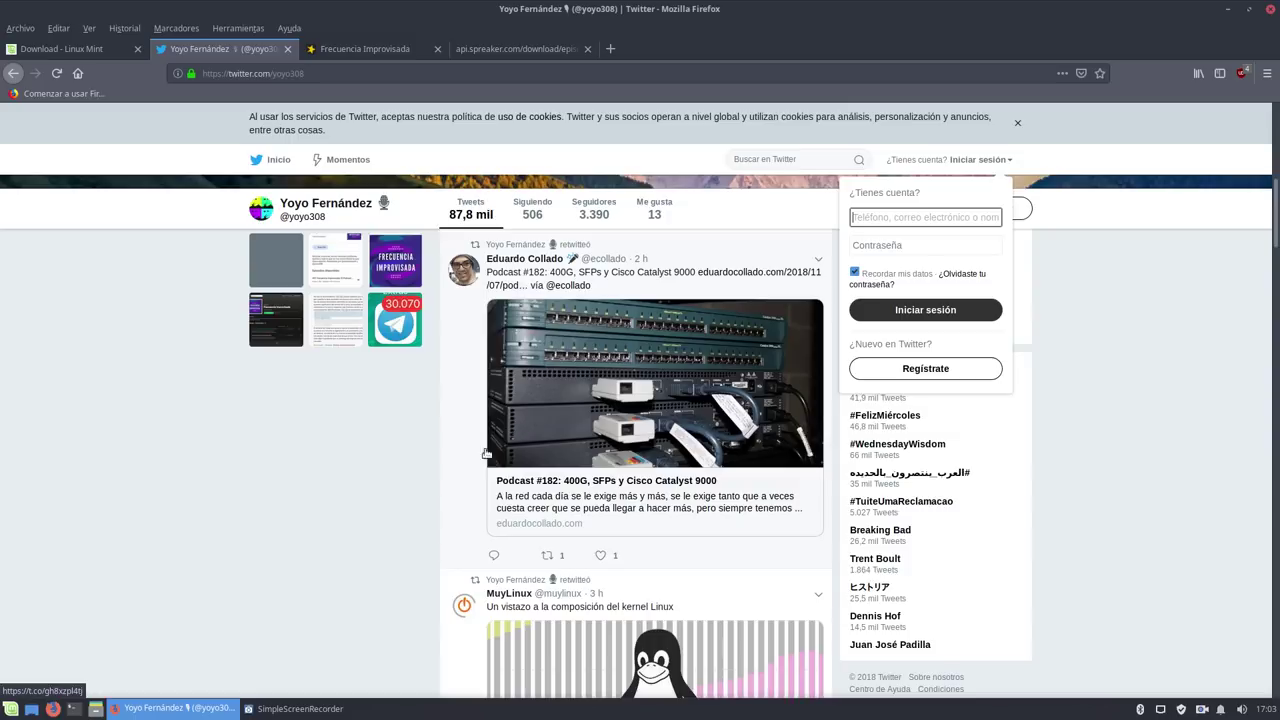
pyautogui.scroll(-3, 377, 448)
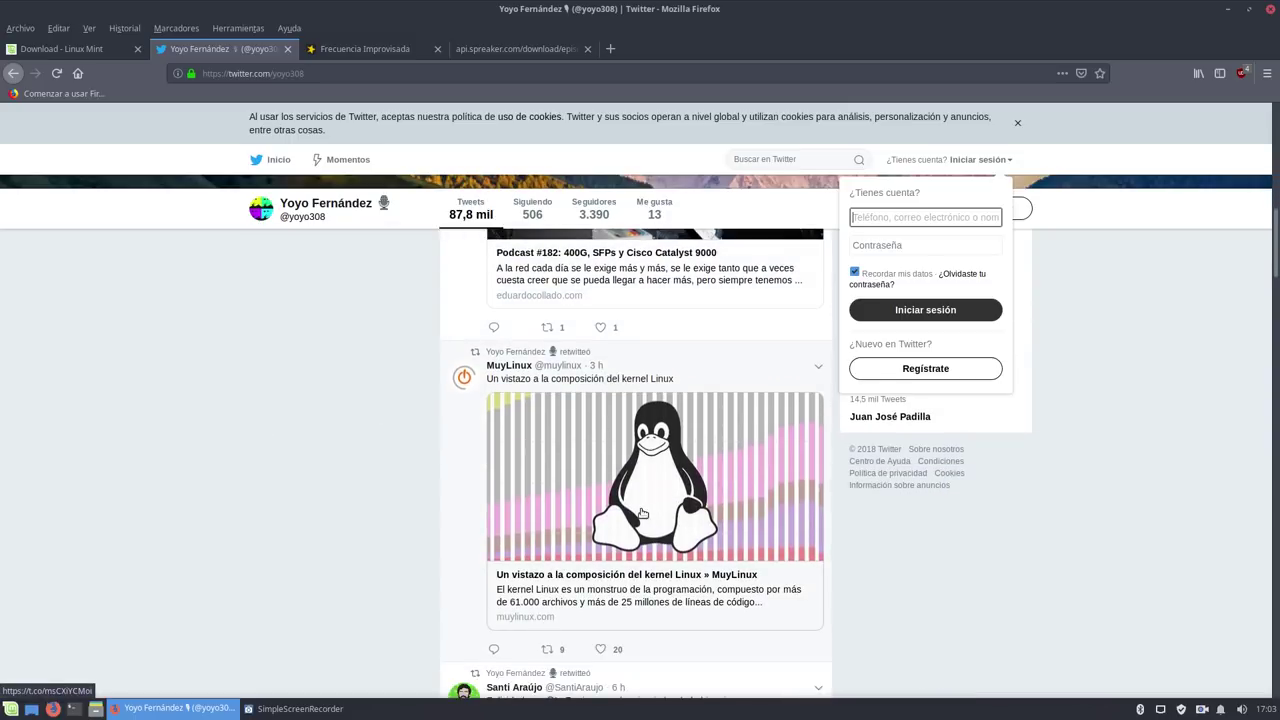
pyautogui.scroll(-2, 575, 500)
pyautogui.scroll(8, 552, 489)
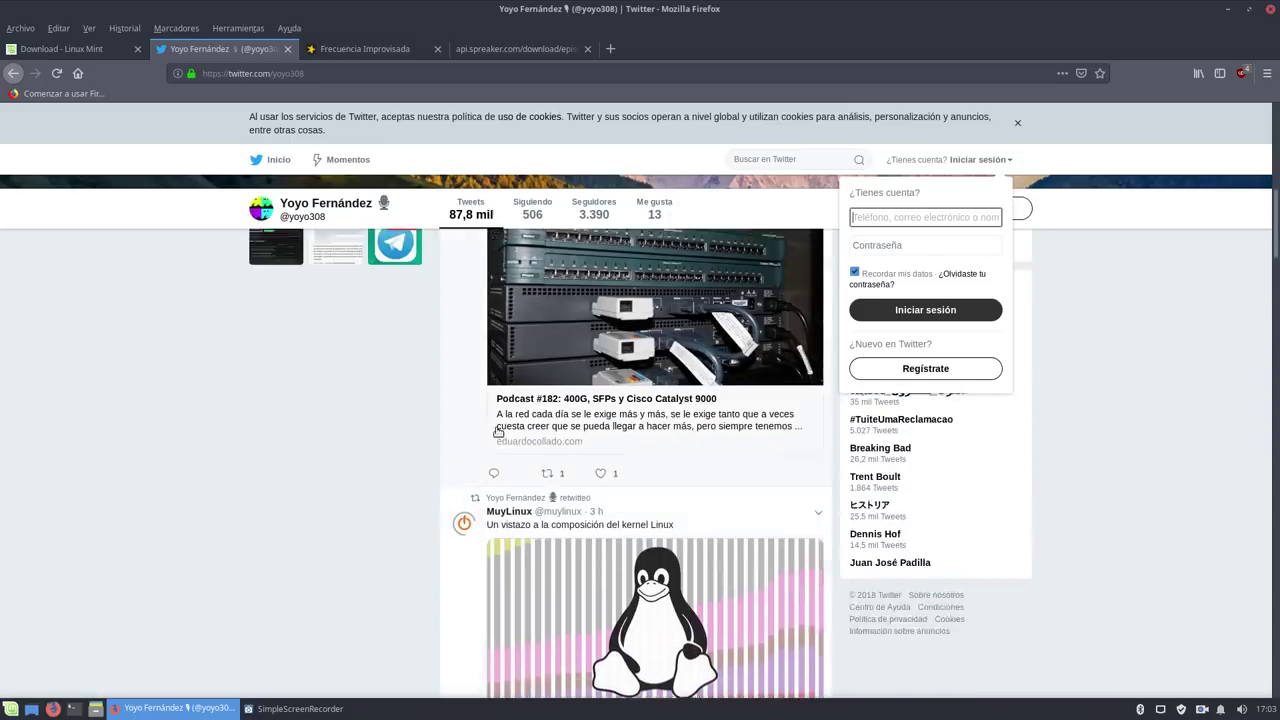
pyautogui.scroll(-8, 472, 424)
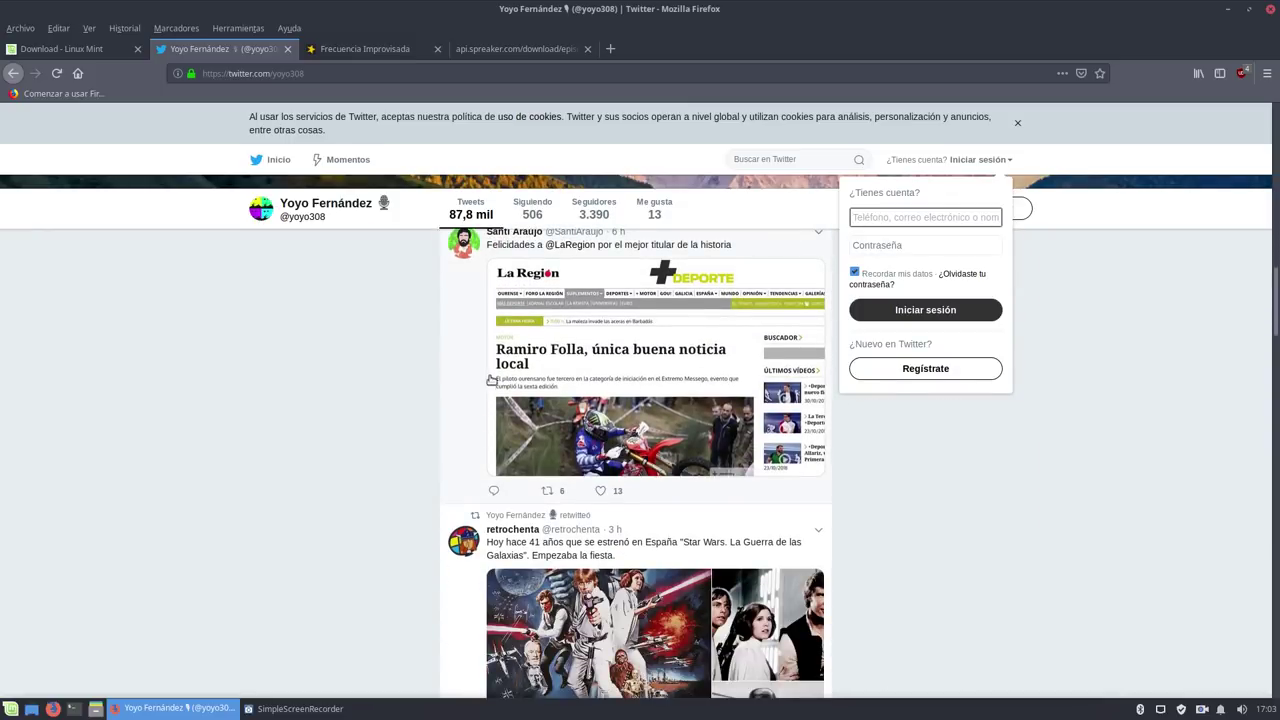
pyautogui.scroll(2, 476, 295)
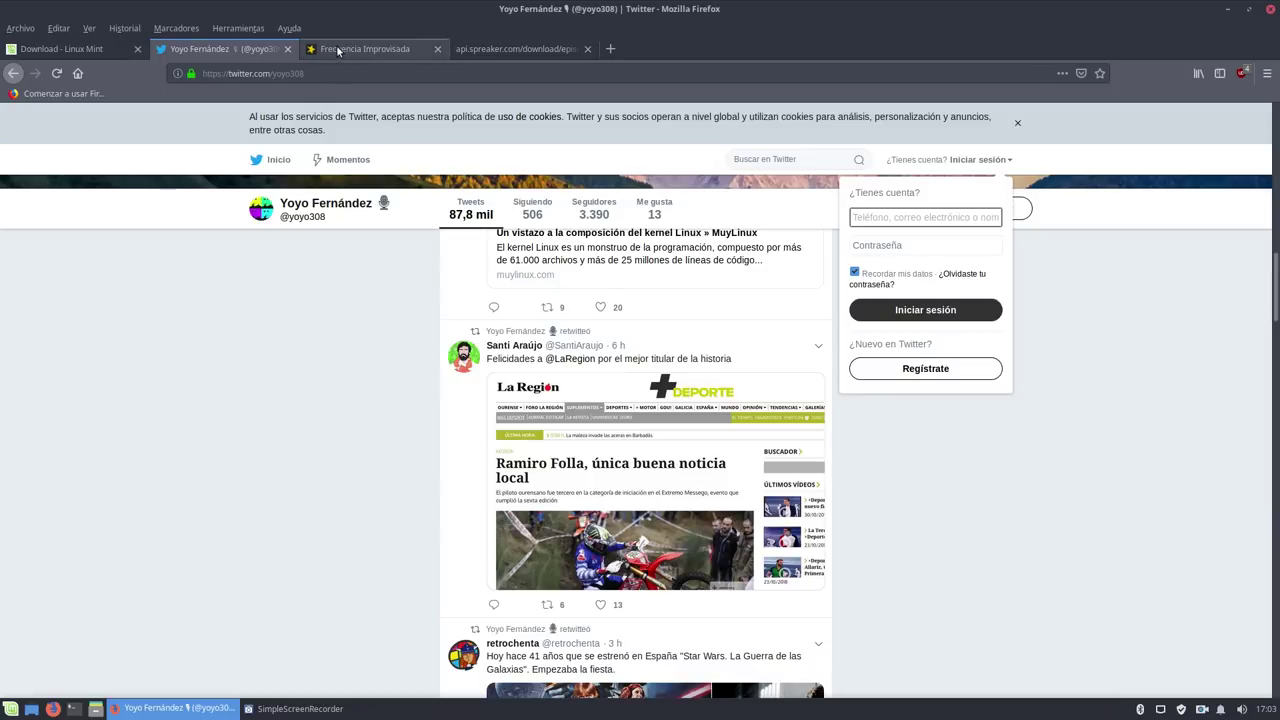
# Close the Twitter page and quit Firefox, agreeing to close all remaining tabs.
pyautogui.click(357, 52)
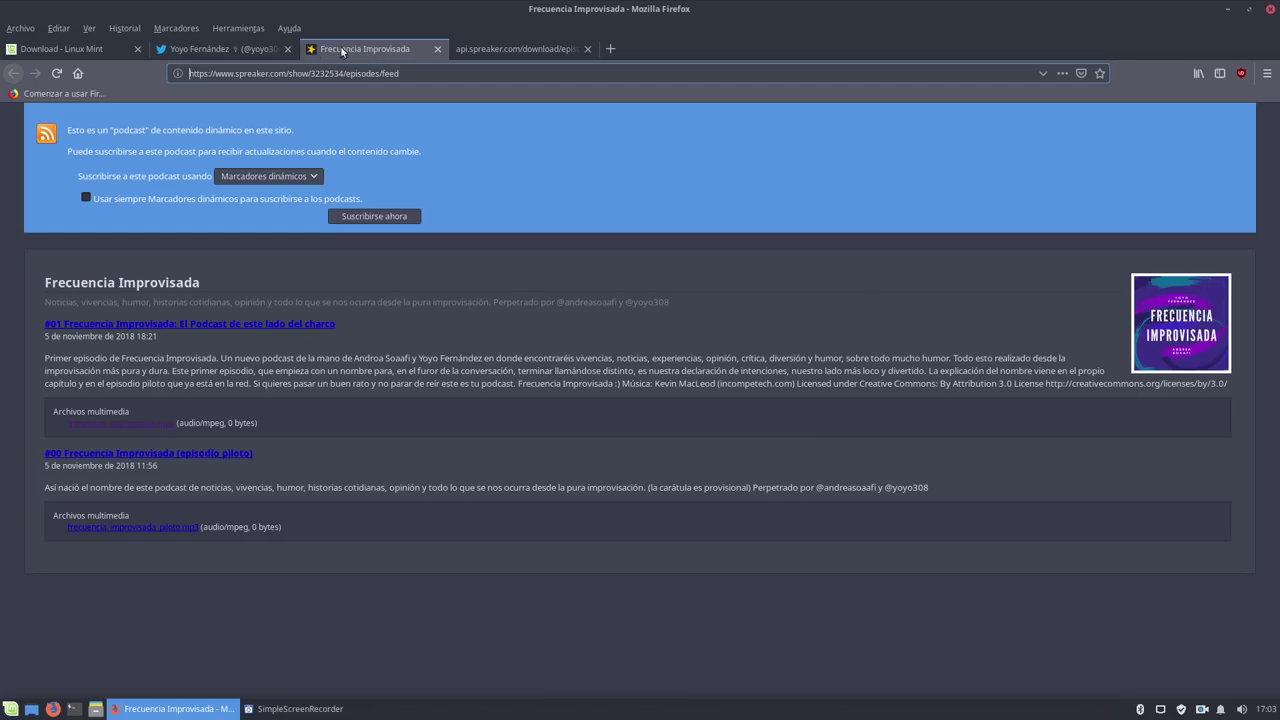
pyautogui.click(278, 50)
pyautogui.click(288, 49)
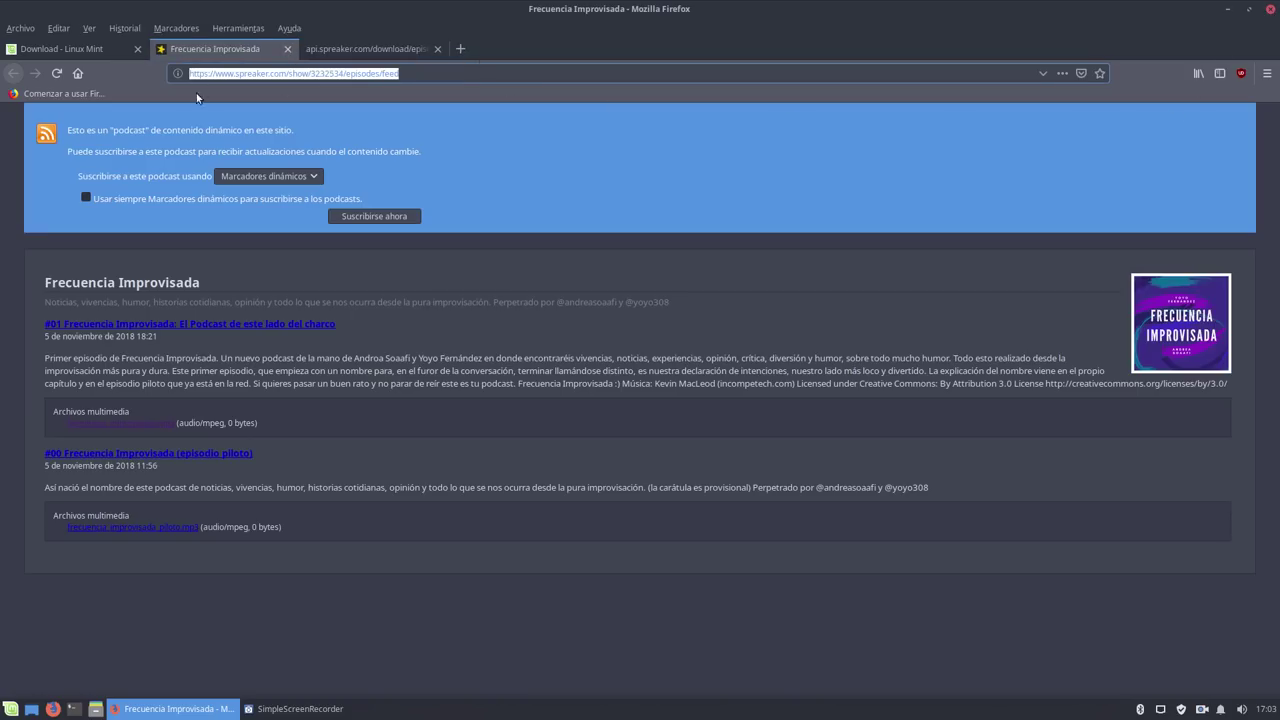
pyautogui.click(1270, 9)
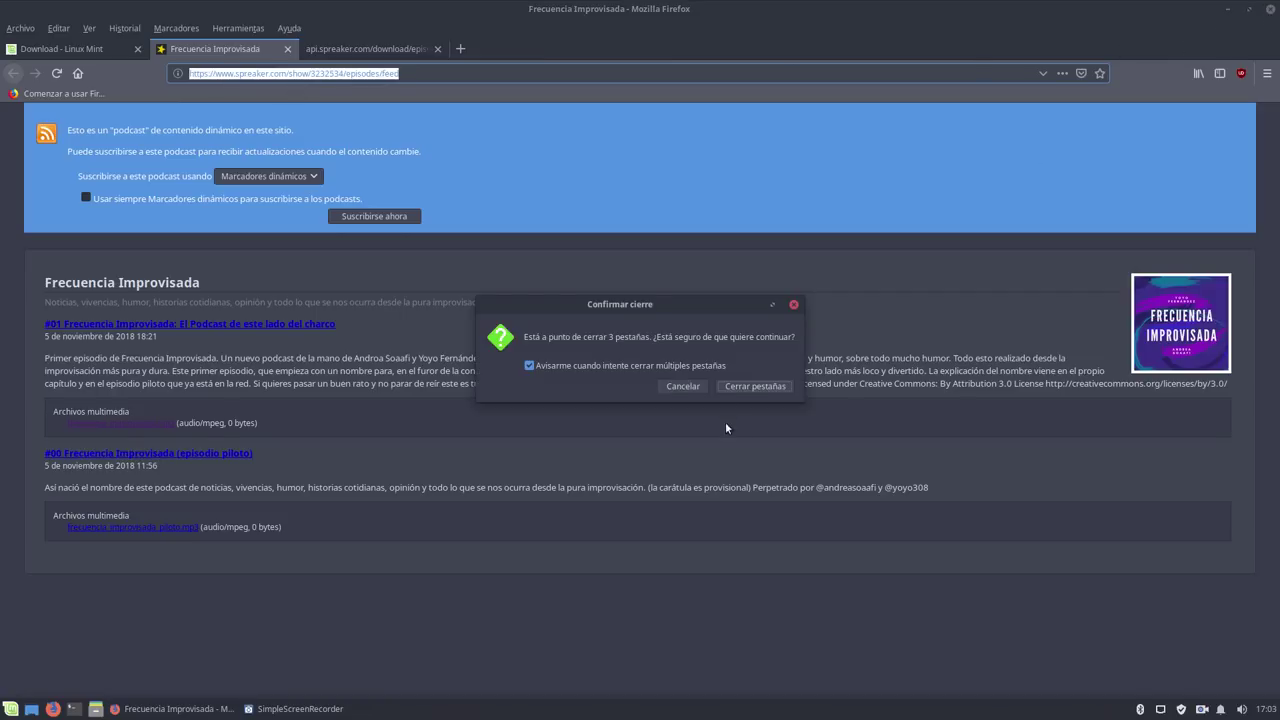
pyautogui.click(749, 386)
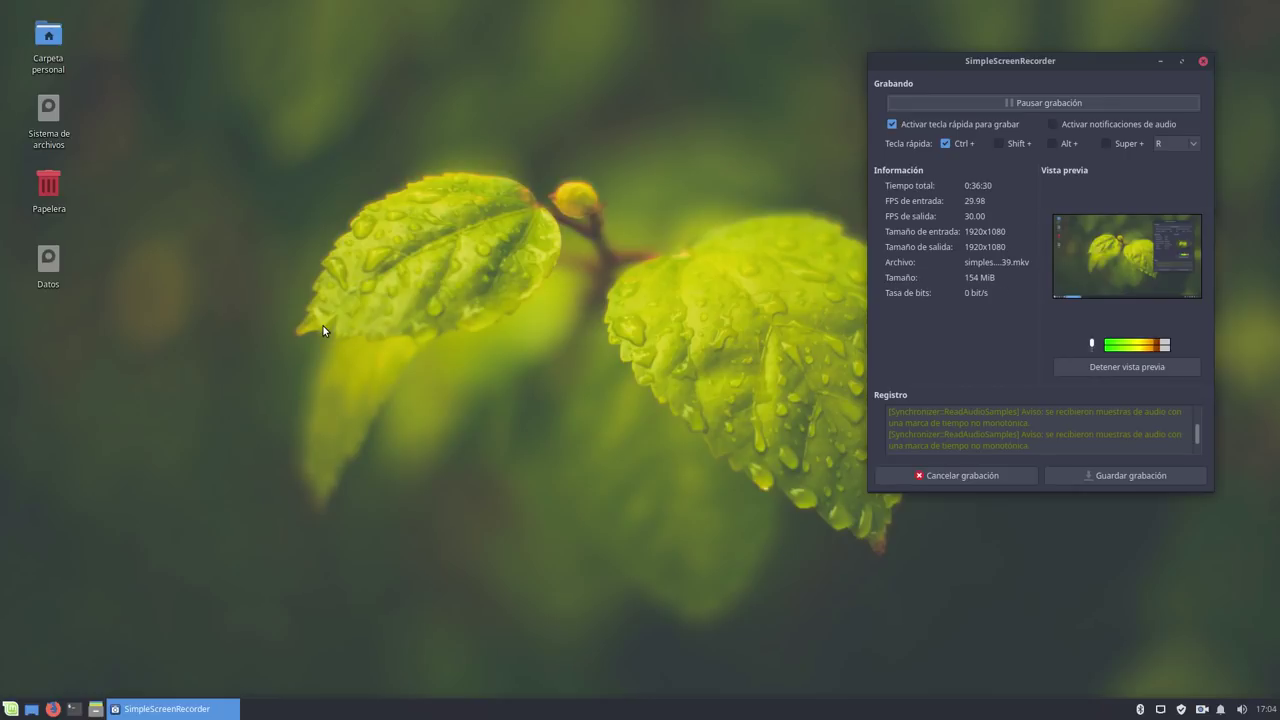
# Minimize the SimpleScreenRecorder window, restore it and reposition it on the desktop.
pyautogui.click(1160, 61)
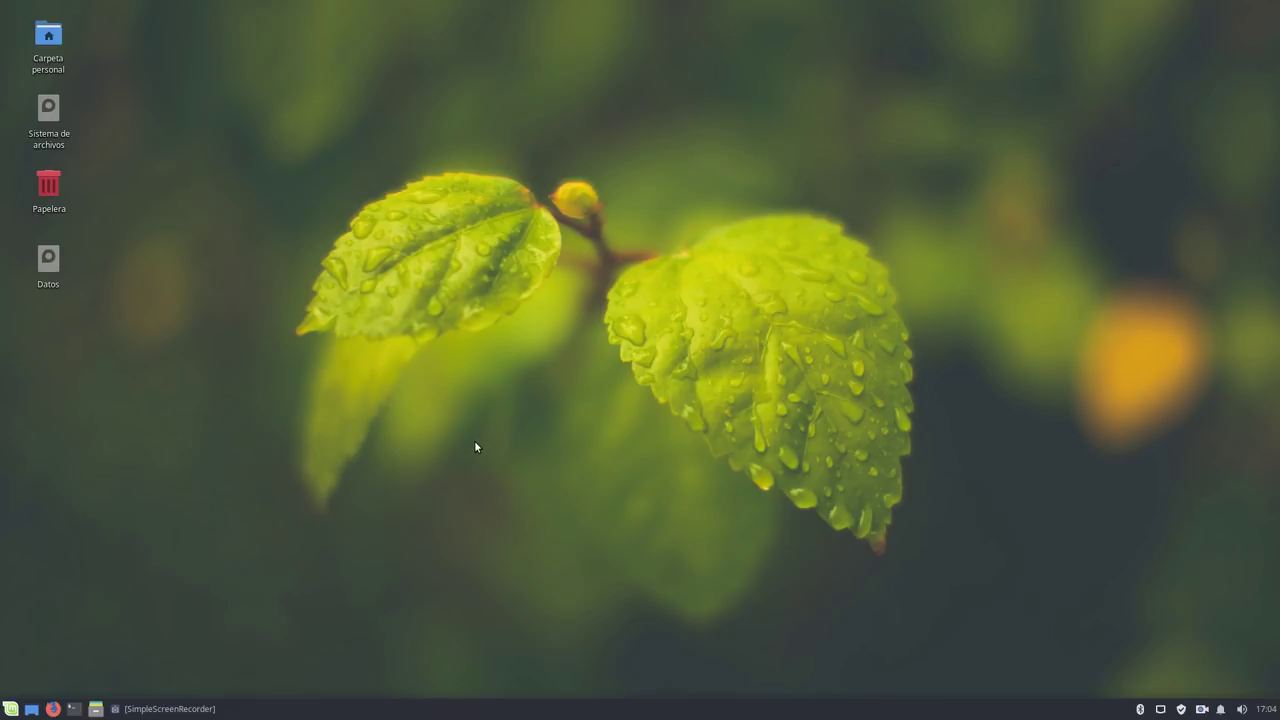
pyautogui.click(168, 708)
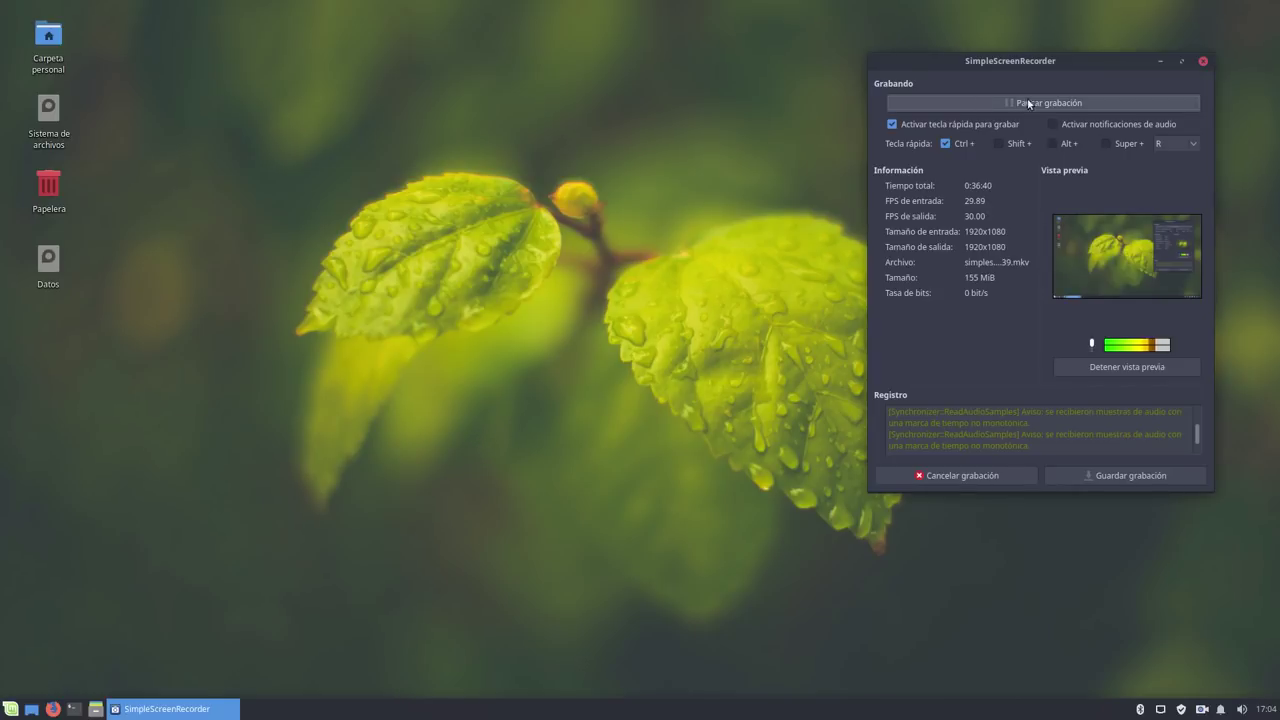
pyautogui.moveTo(1077, 60); pyautogui.dragTo(1031, 26)
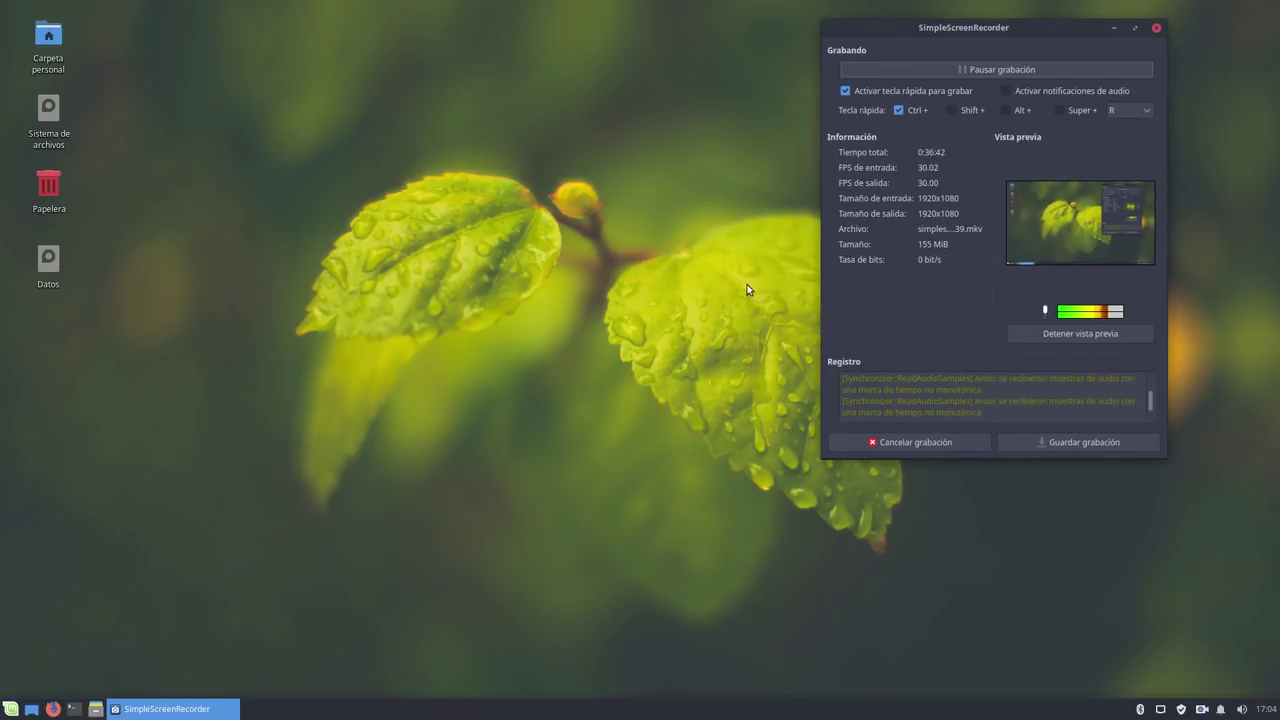